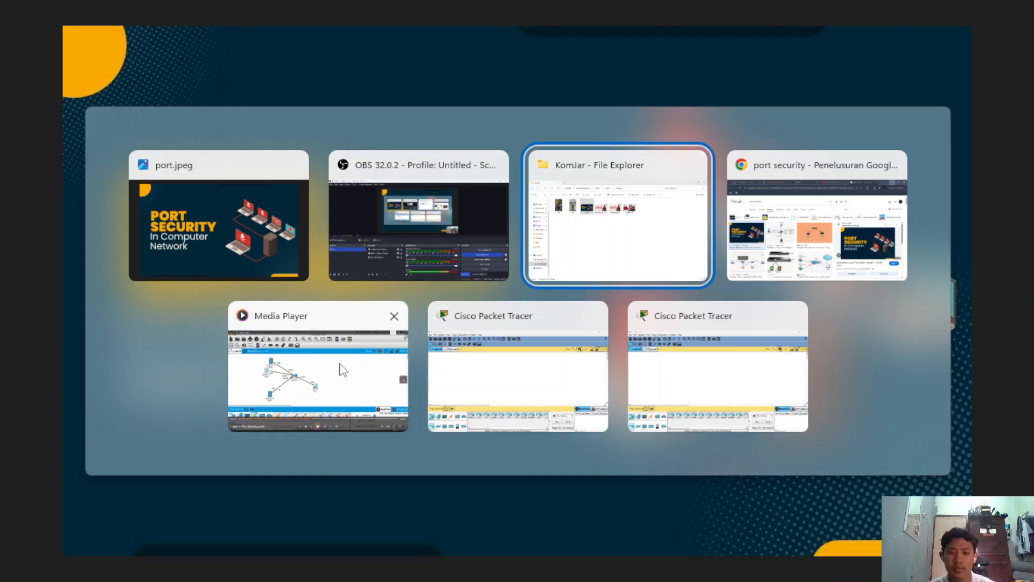
Step: Switch to the empty Cisco Packet Tracer workspace and turn off the computer's Wi-Fi
left_click(522, 385)
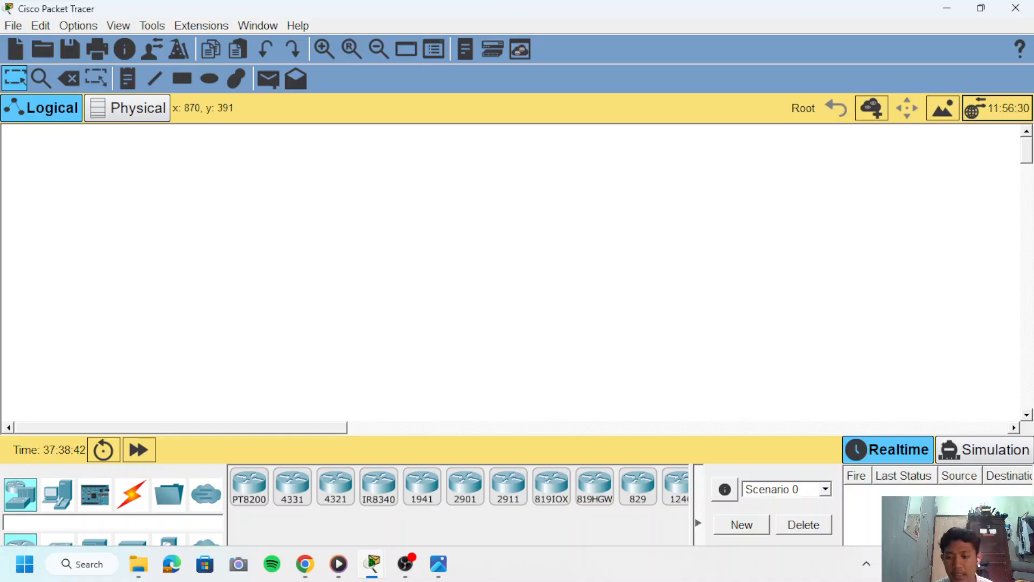
key("super+i")
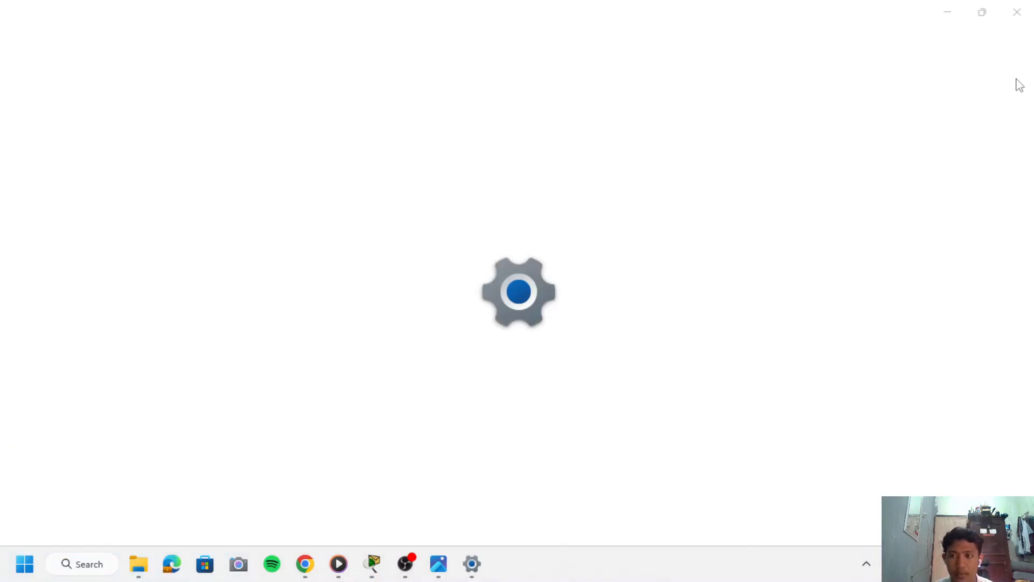
left_click(1017, 6)
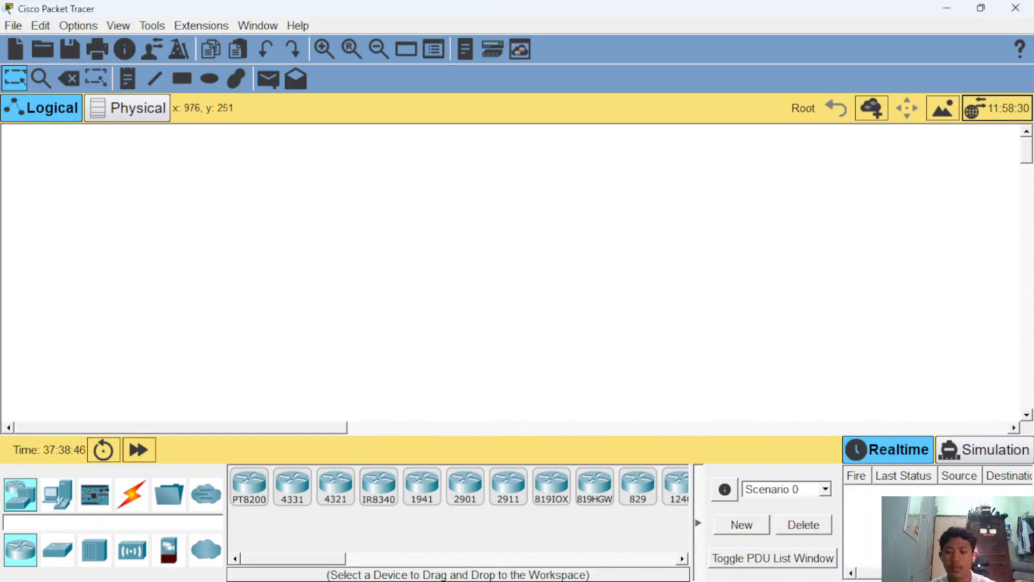
key("super+a")
left_click(943, 567)
left_click(943, 567)
left_click(788, 278)
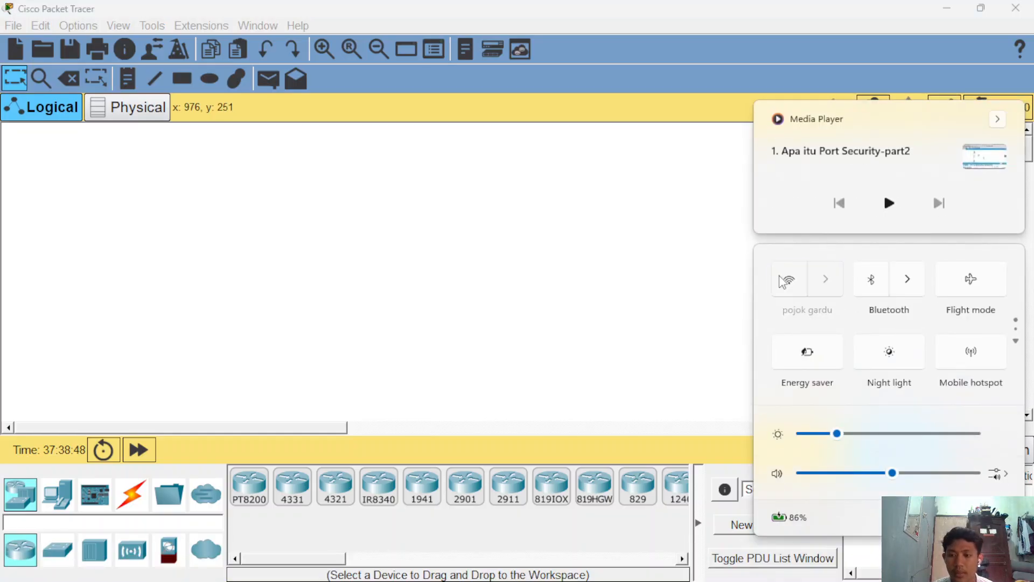
left_click(662, 258)
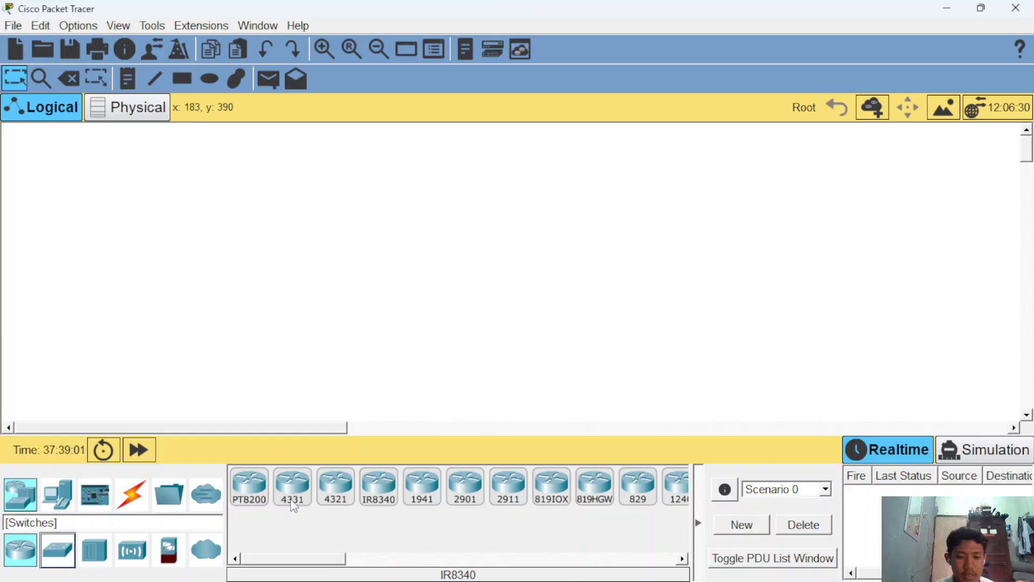
Step: Place a 2960 switch in the upper-middle part of the logical workspace
left_click(57, 550)
left_click(250, 486)
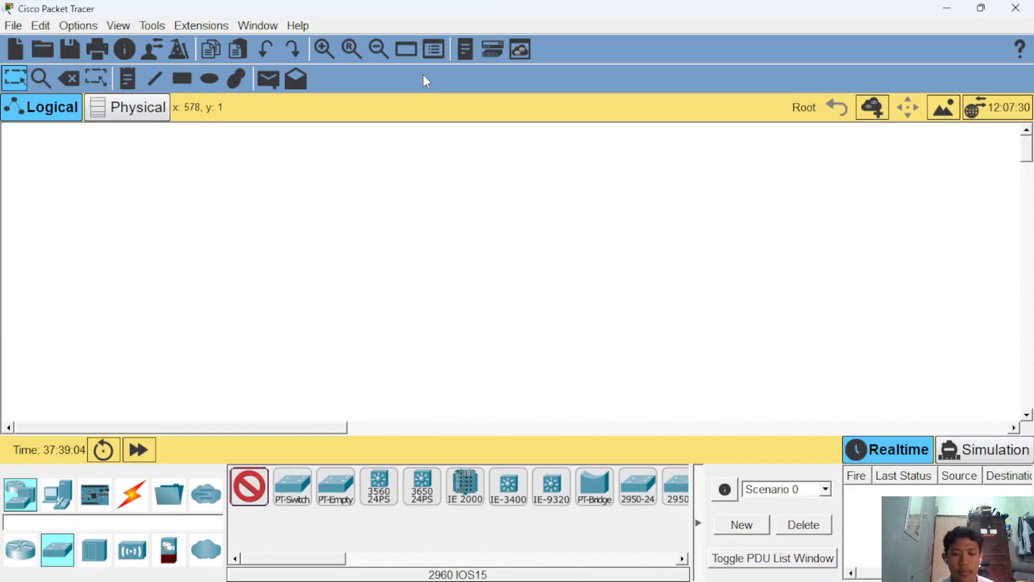
left_click(302, 219)
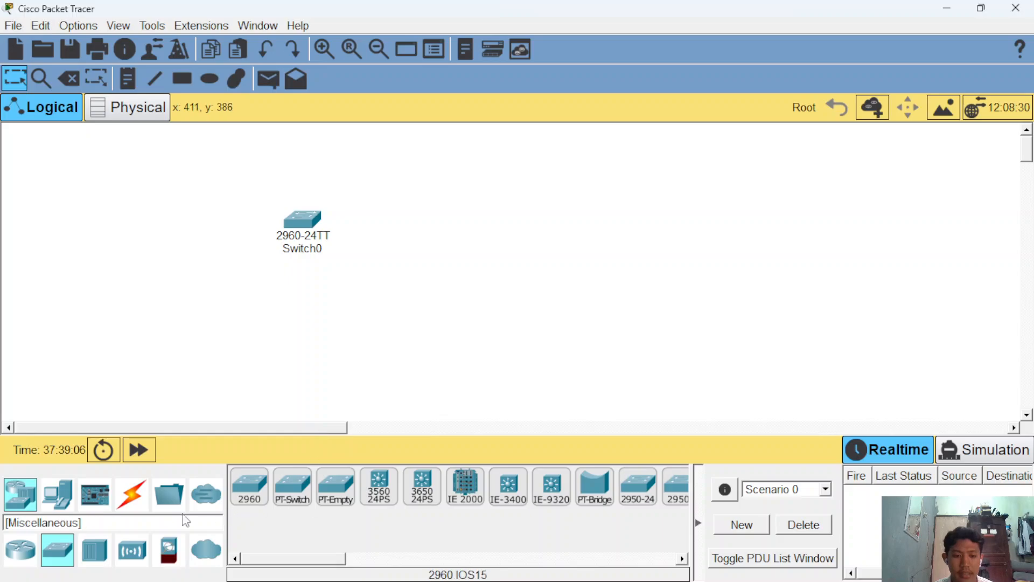
Step: Place two PCs in the workspace, one up and left of the switch and one down and right of it
left_click(58, 494)
left_click(250, 486)
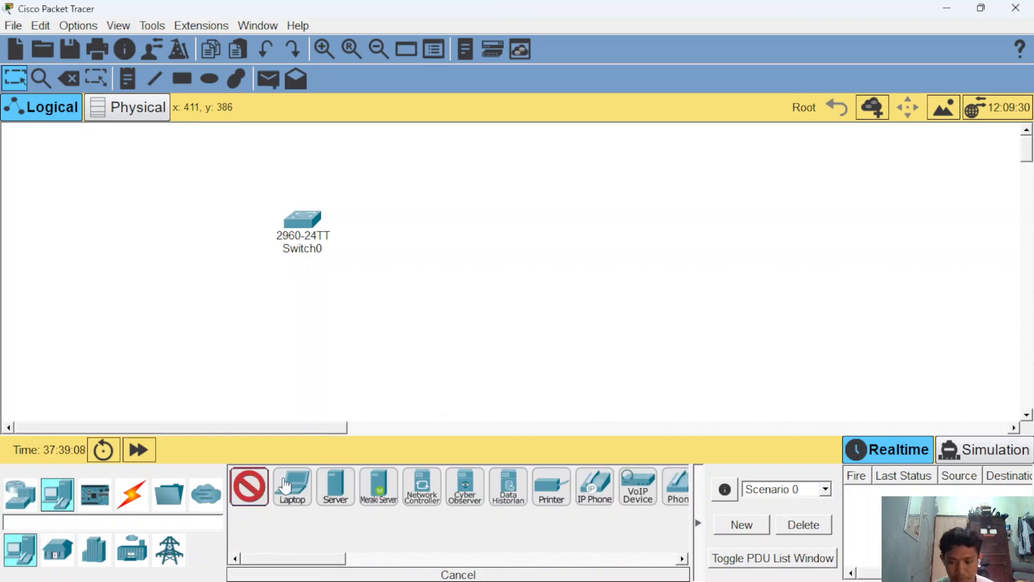
left_click(131, 164)
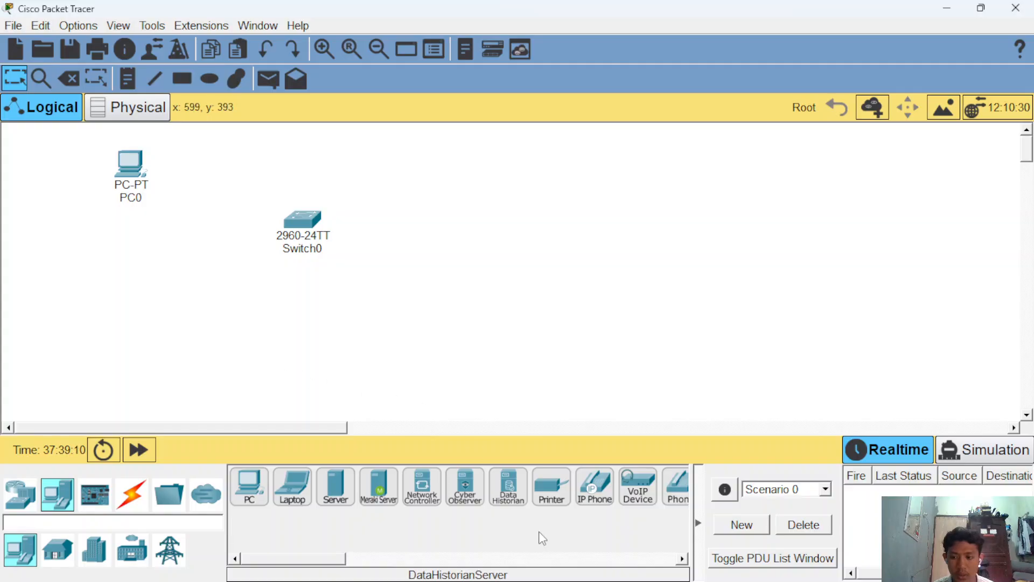
left_click(249, 486)
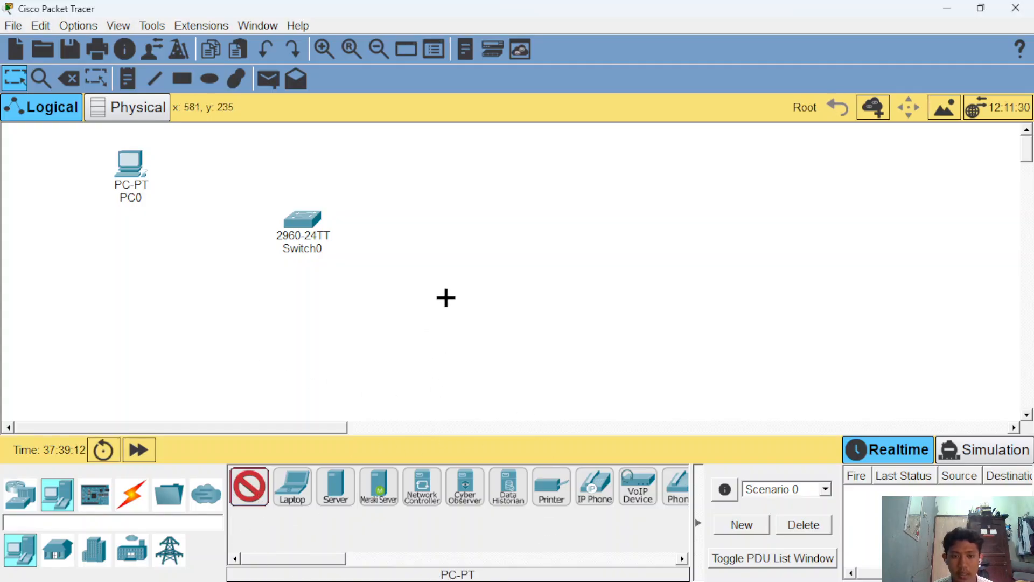
left_click(473, 311)
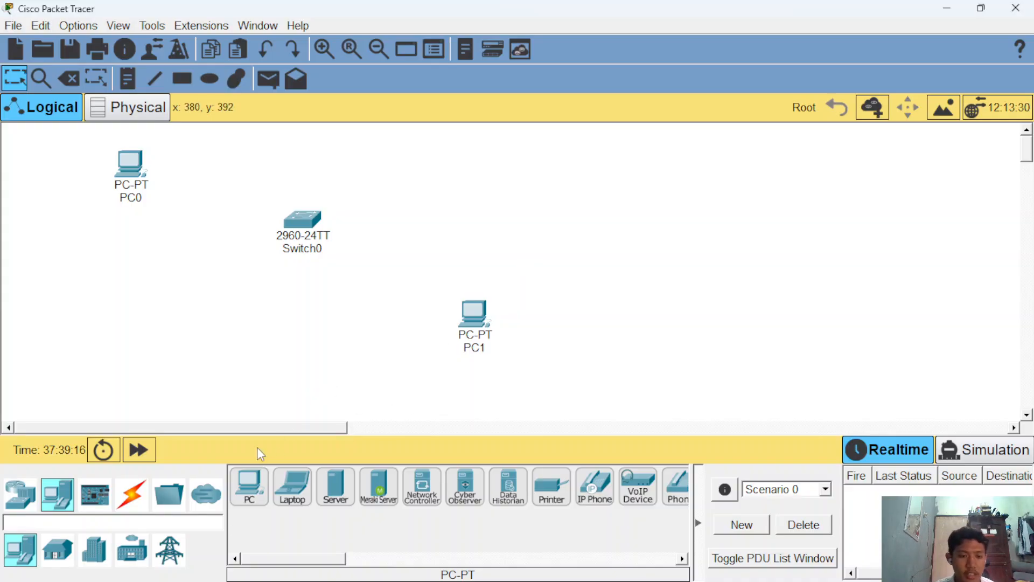
Step: Look through the network device, end device and component categories for a suitable device to add
left_click(20, 493)
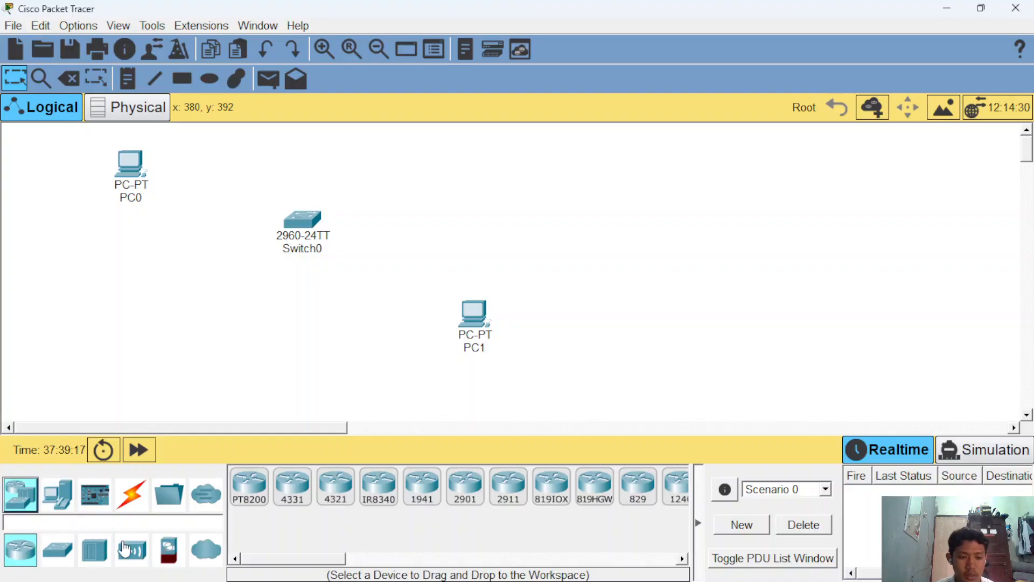
left_click(94, 549)
left_click(95, 493)
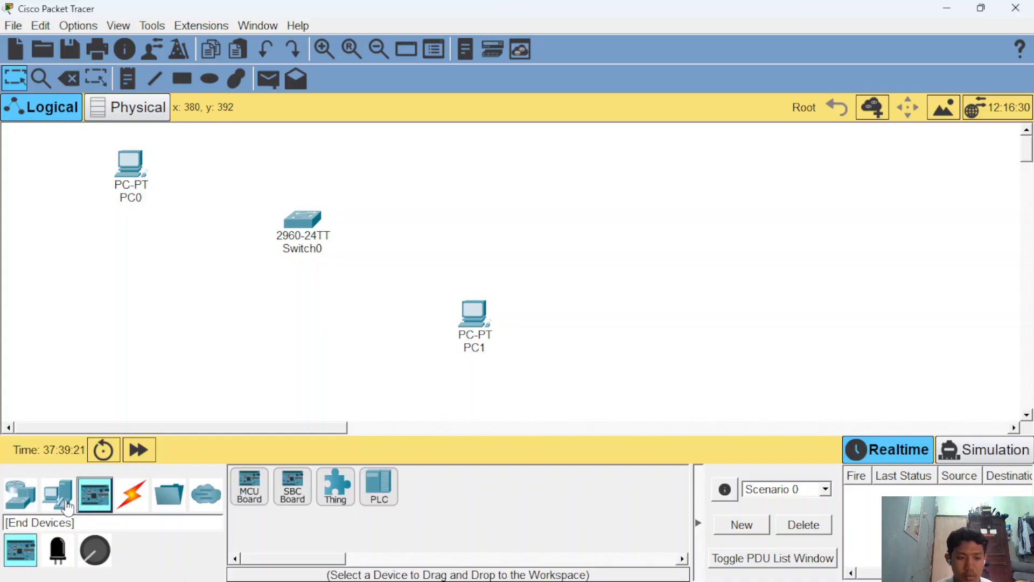
left_click(58, 493)
left_click(102, 557)
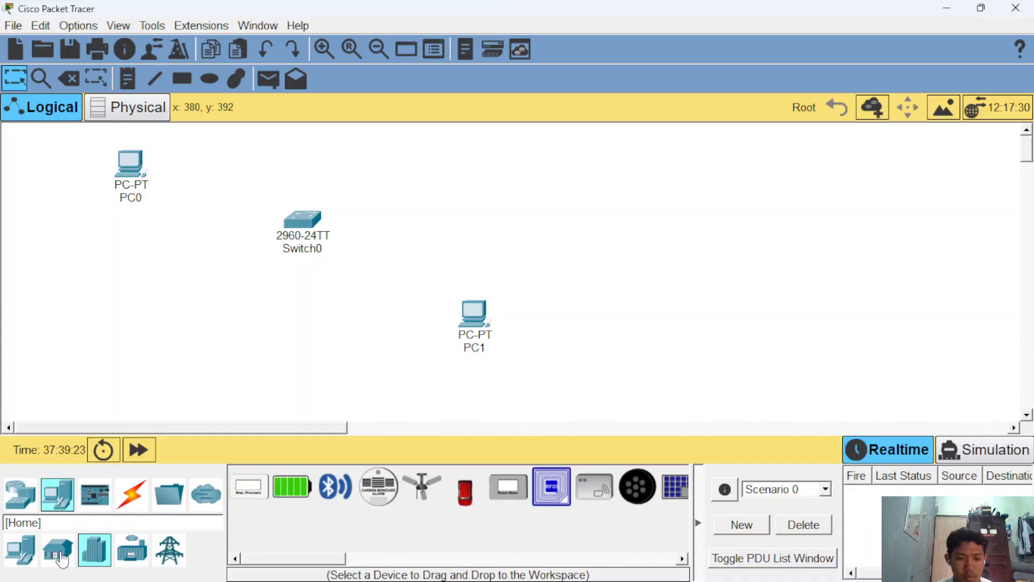
left_click(58, 550)
left_click(20, 493)
left_click(58, 551)
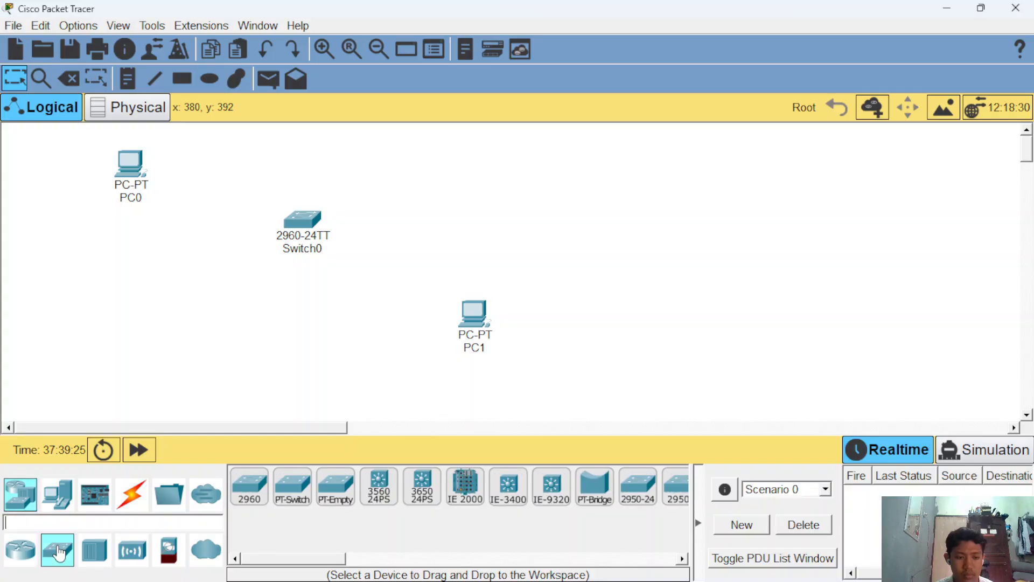
left_click(95, 550)
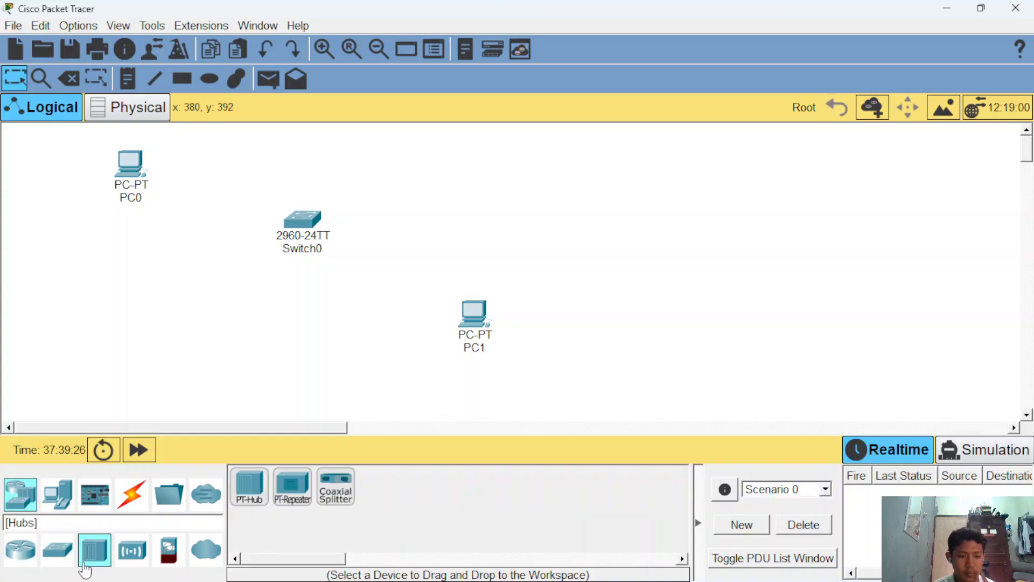
left_click(132, 548)
left_click(207, 560)
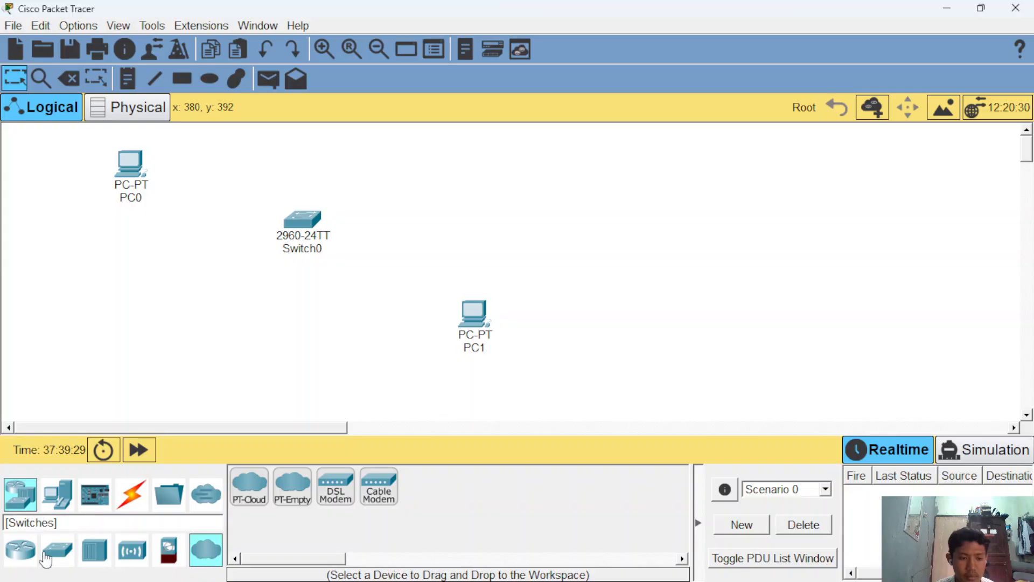
left_click(22, 550)
left_click(58, 550)
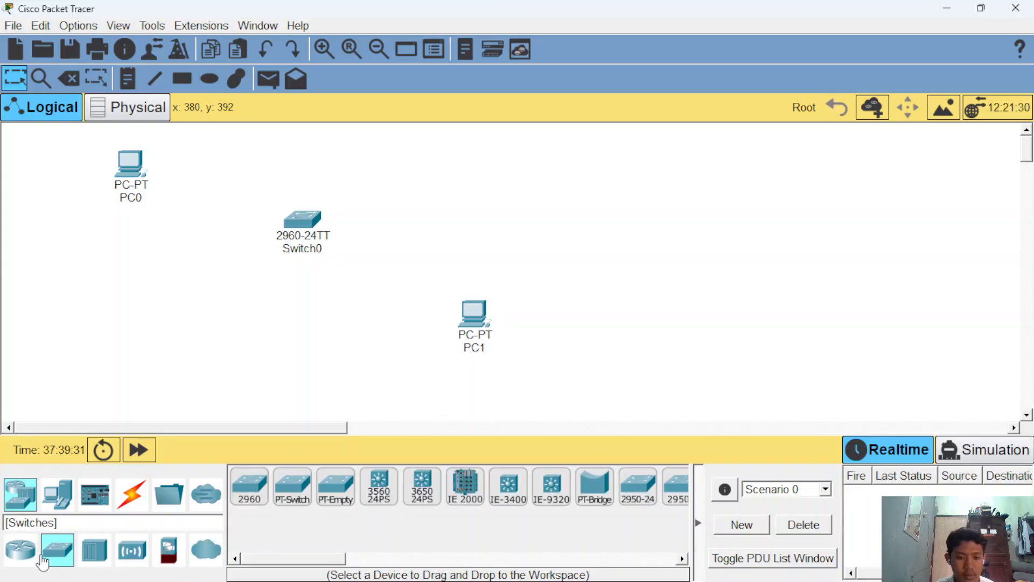
left_click_drag(308, 556, 288, 570)
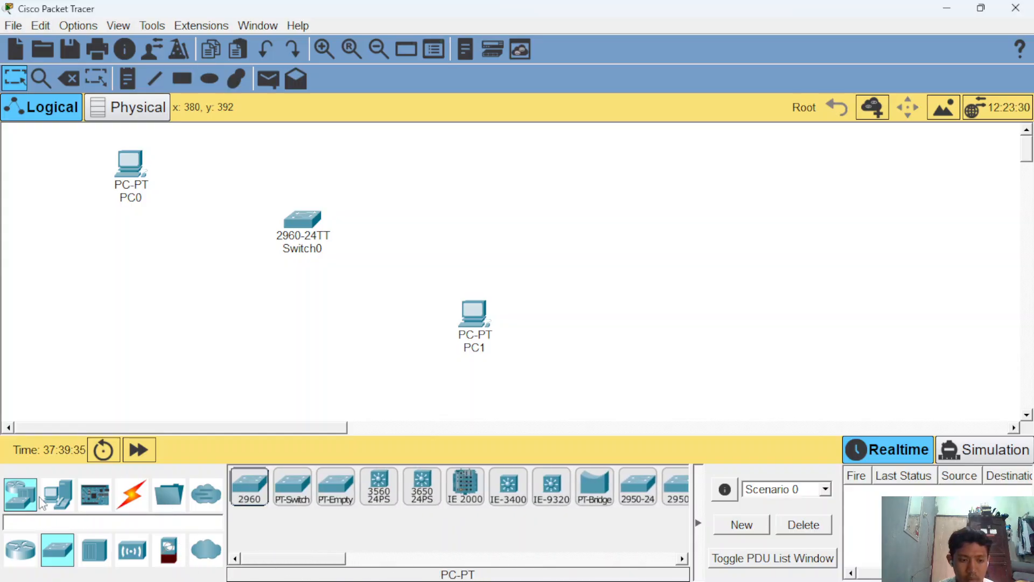
left_click(104, 507)
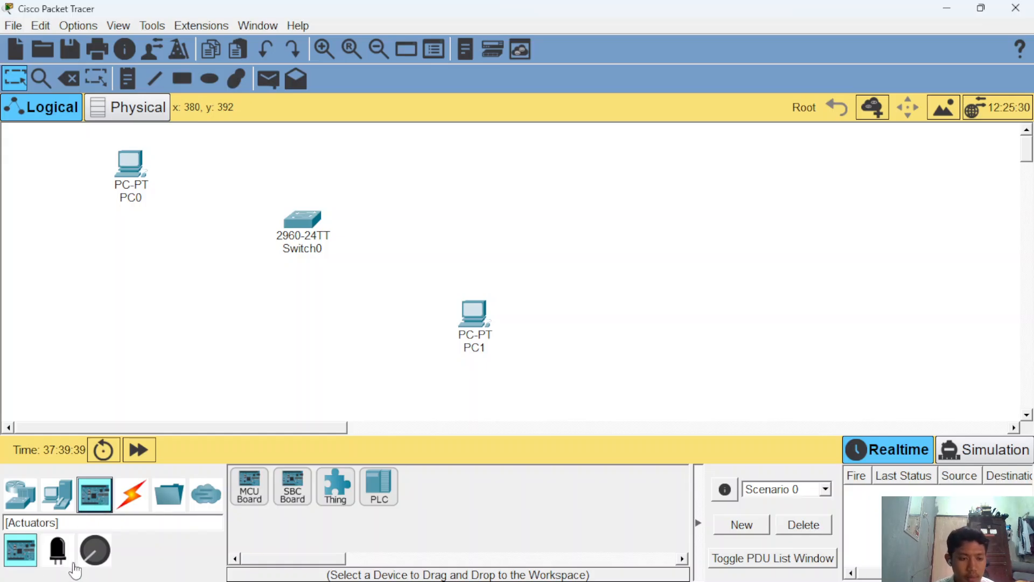
left_click(21, 495)
left_click(91, 559)
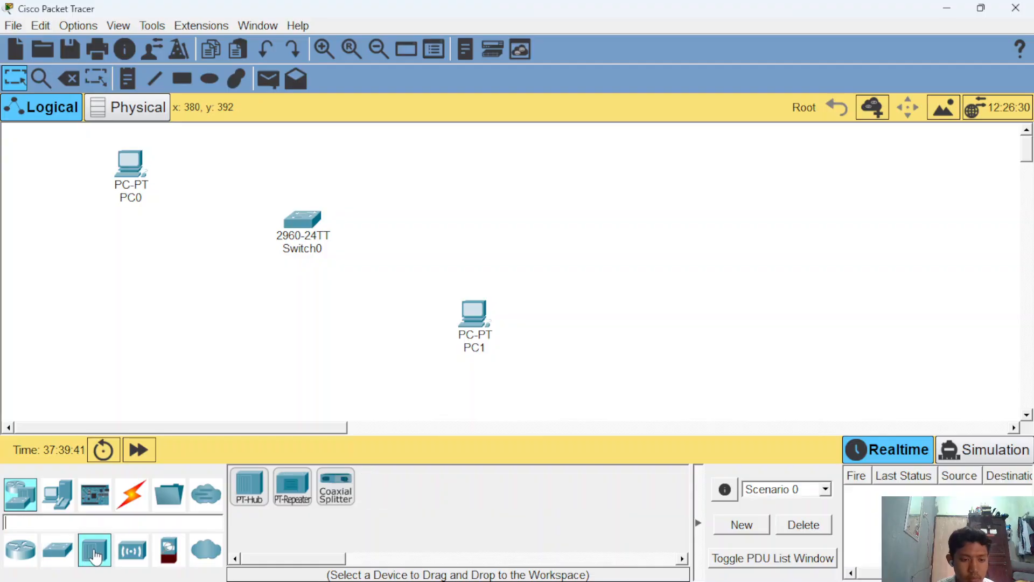
left_click(132, 550)
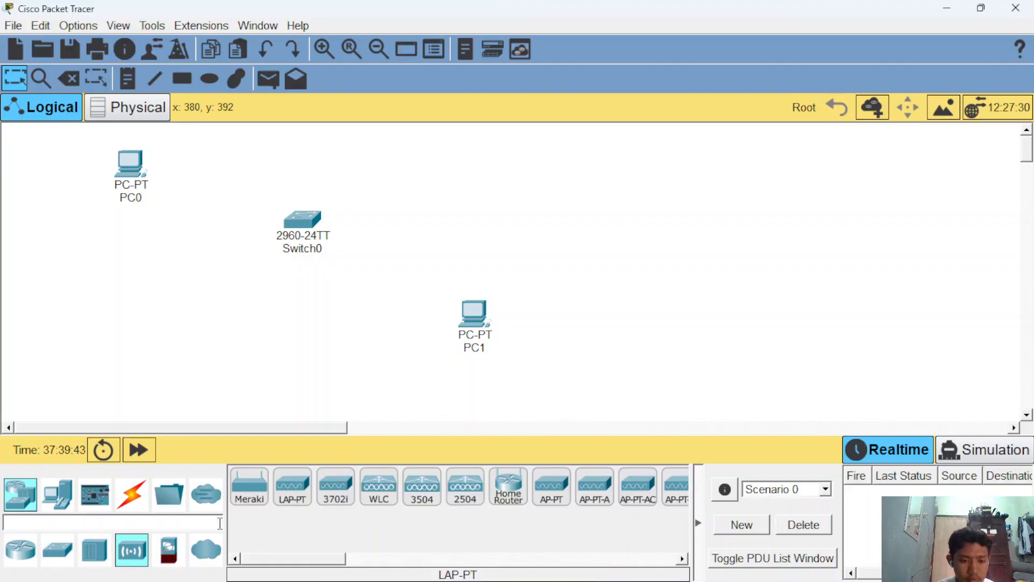
left_click(168, 550)
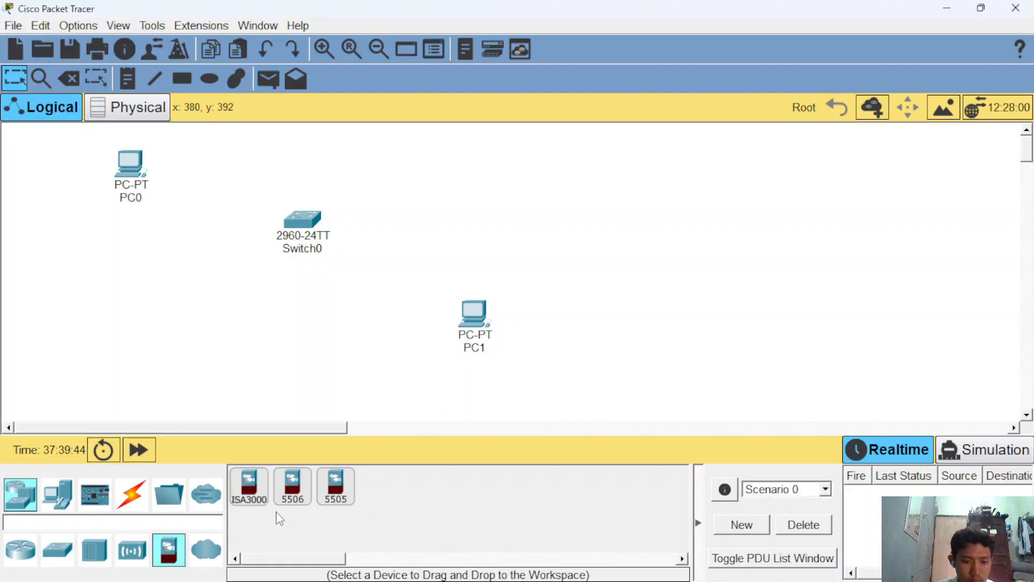
Step: Place three servers in a vertical column between PC0 and the switch, and move PC0 further left
left_click(58, 494)
left_click(63, 557)
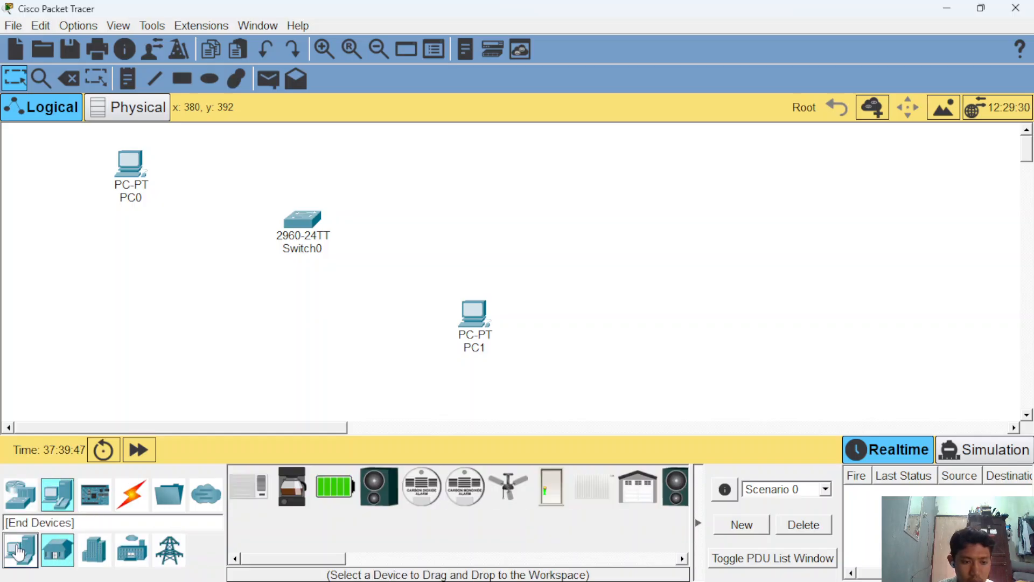
left_click(20, 549)
left_click(322, 503)
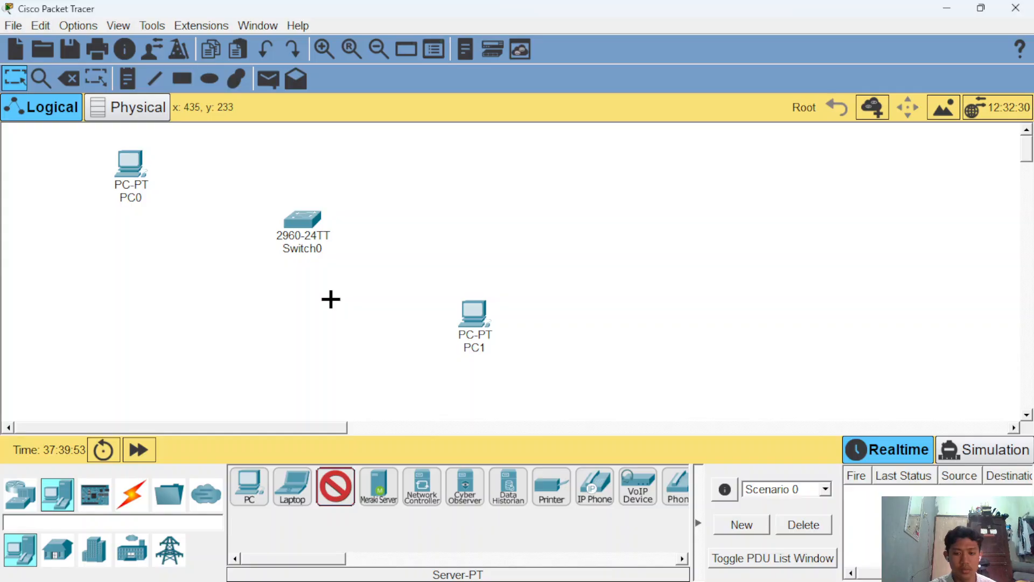
left_click(198, 164)
left_click(334, 488)
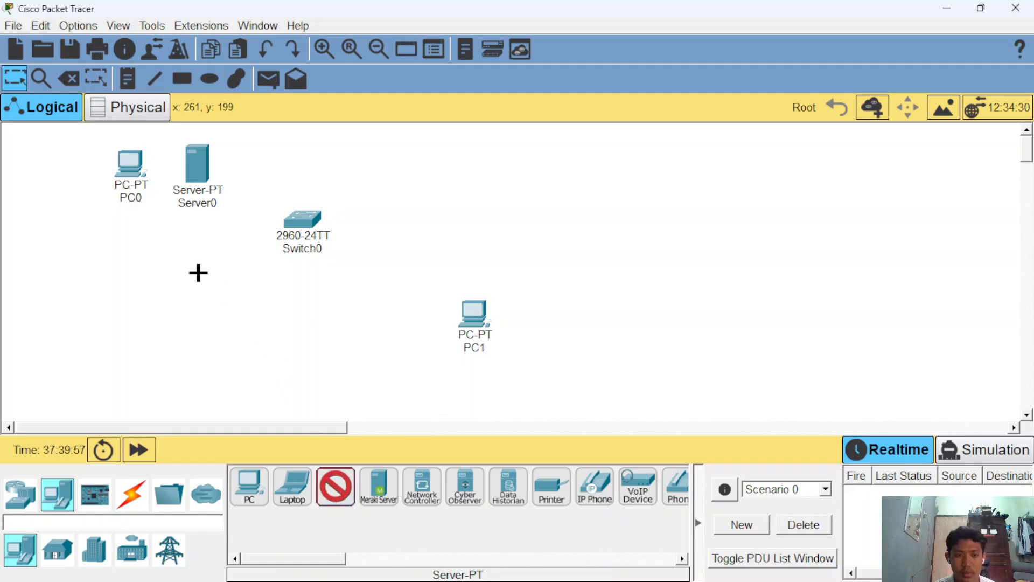
left_click(192, 257)
left_click(336, 487)
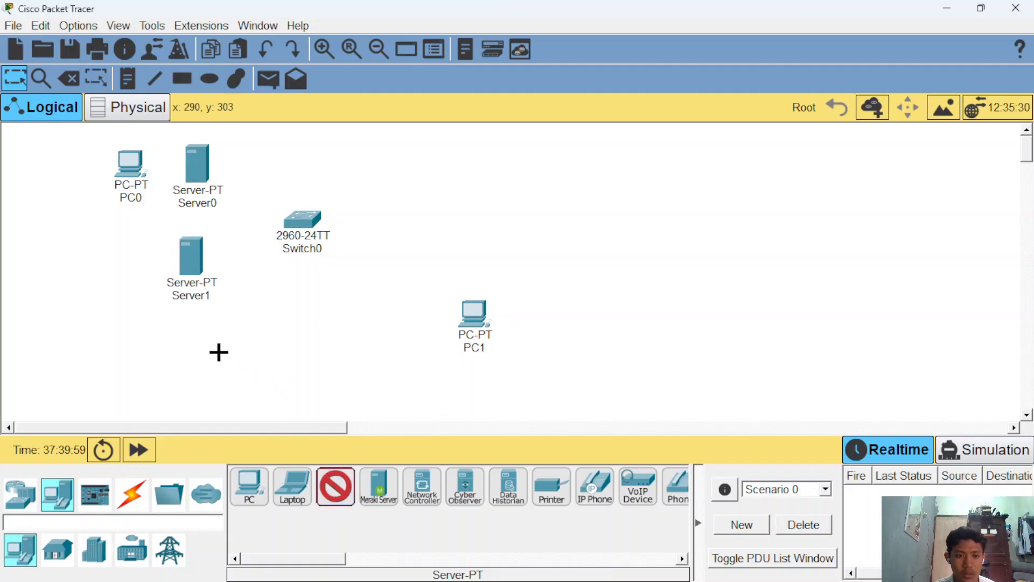
left_click(193, 355)
left_click_drag(131, 165, 90, 165)
Step: Connect Server0, Server1 and Server2 to Switch0 using the automatically chosen connection type
left_click(135, 493)
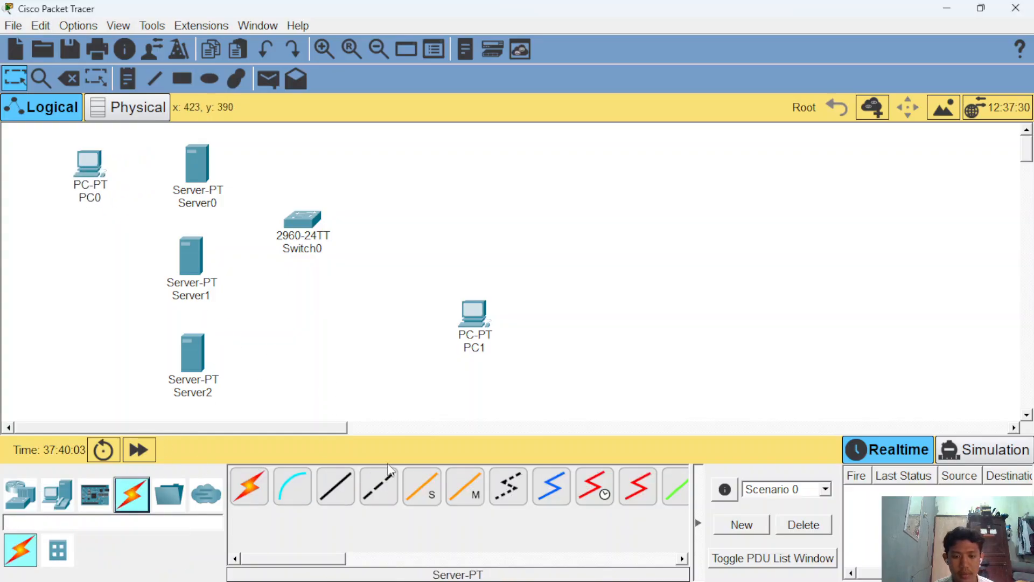
left_click(249, 485)
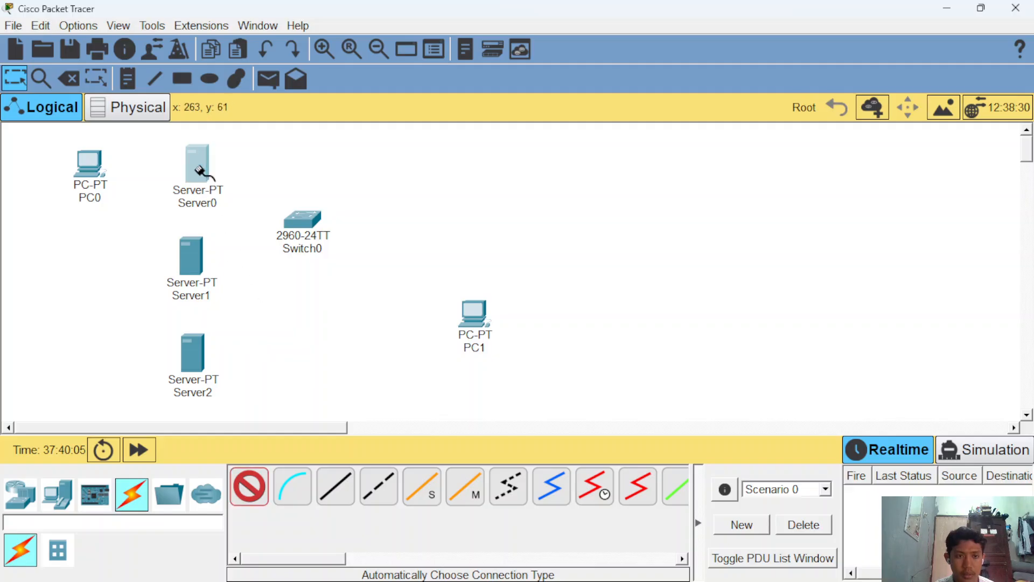
left_click(197, 163)
left_click(300, 229)
left_click(249, 486)
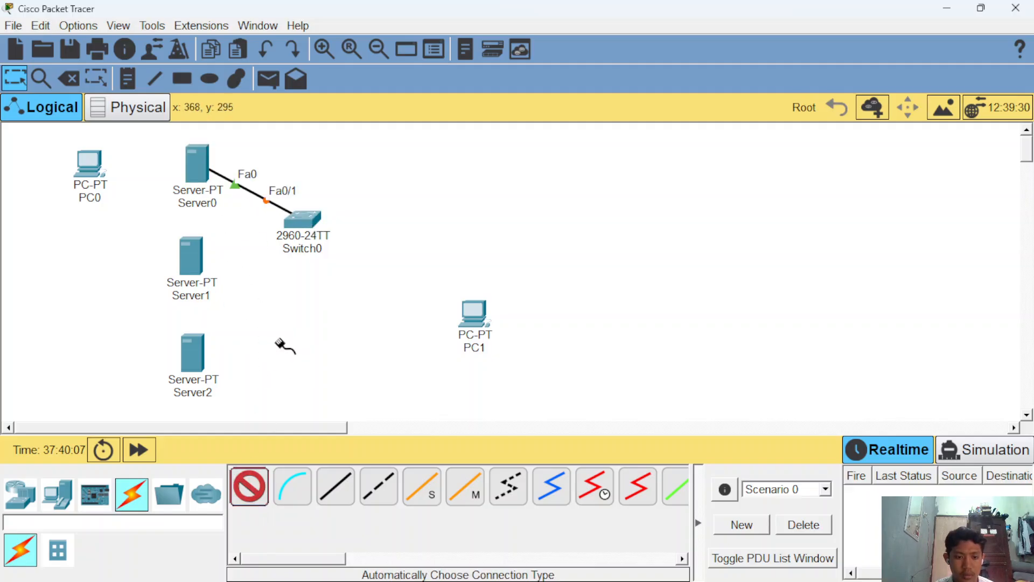
left_click(301, 220)
left_click(191, 260)
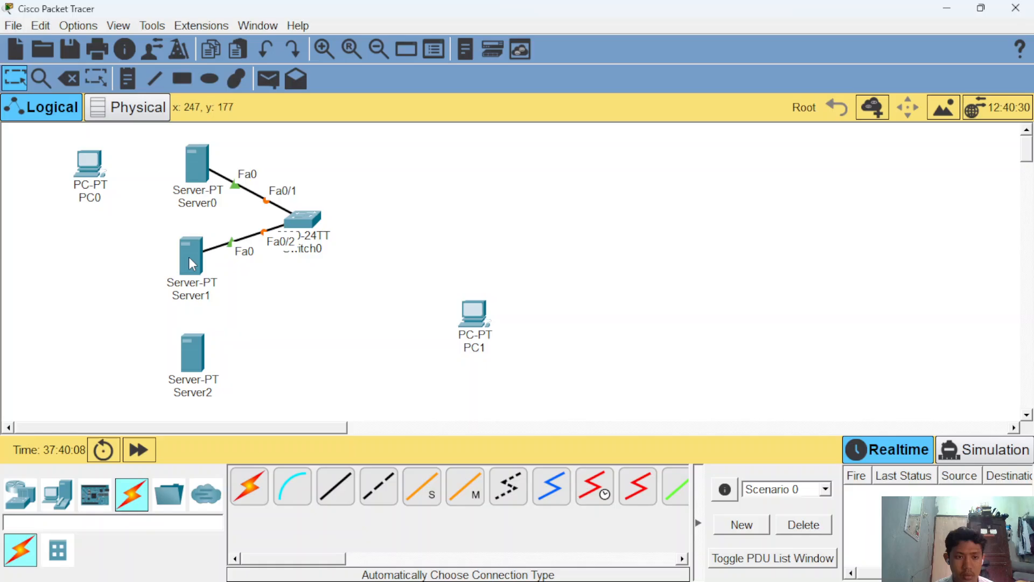
left_click(249, 486)
left_click(318, 221)
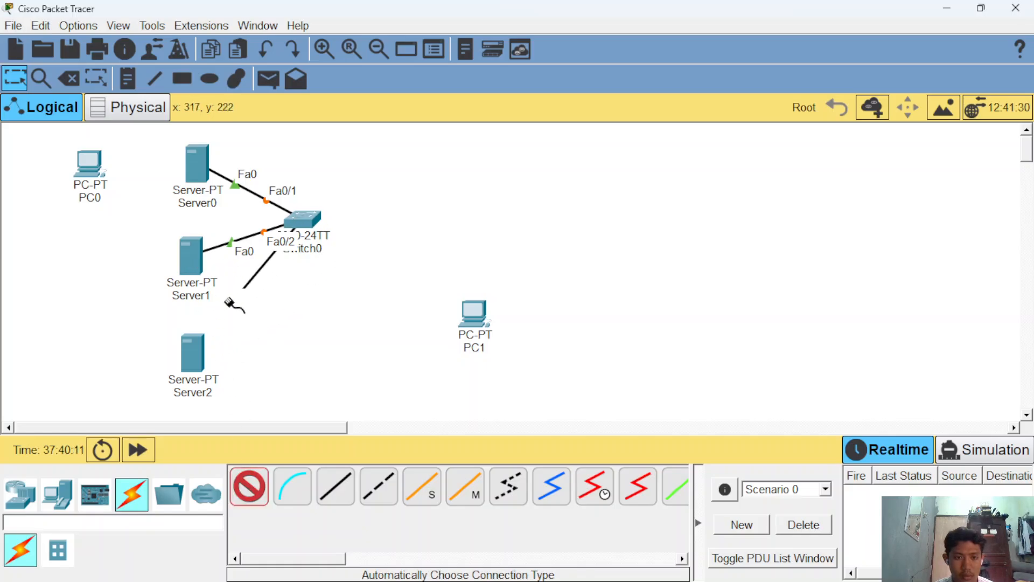
left_click(191, 350)
Step: Connect Switch0 to PC1 using the automatically chosen connection type
left_click(248, 485)
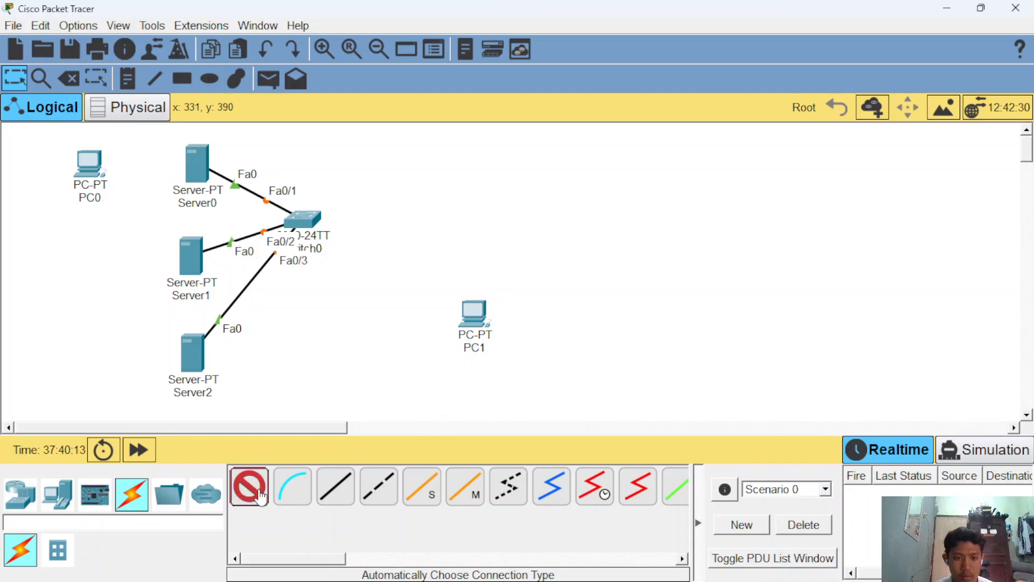
left_click(313, 218)
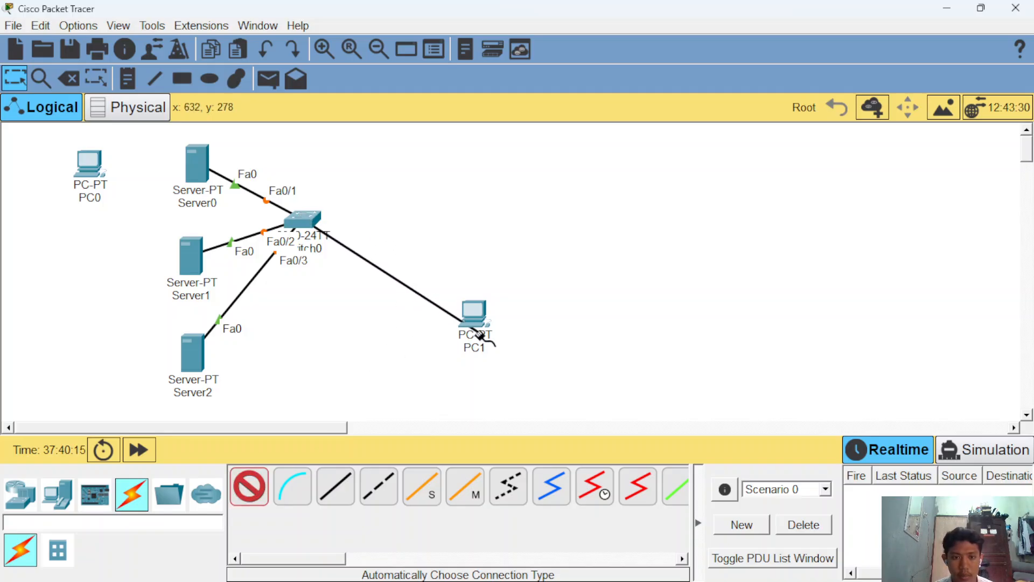
left_click(474, 315)
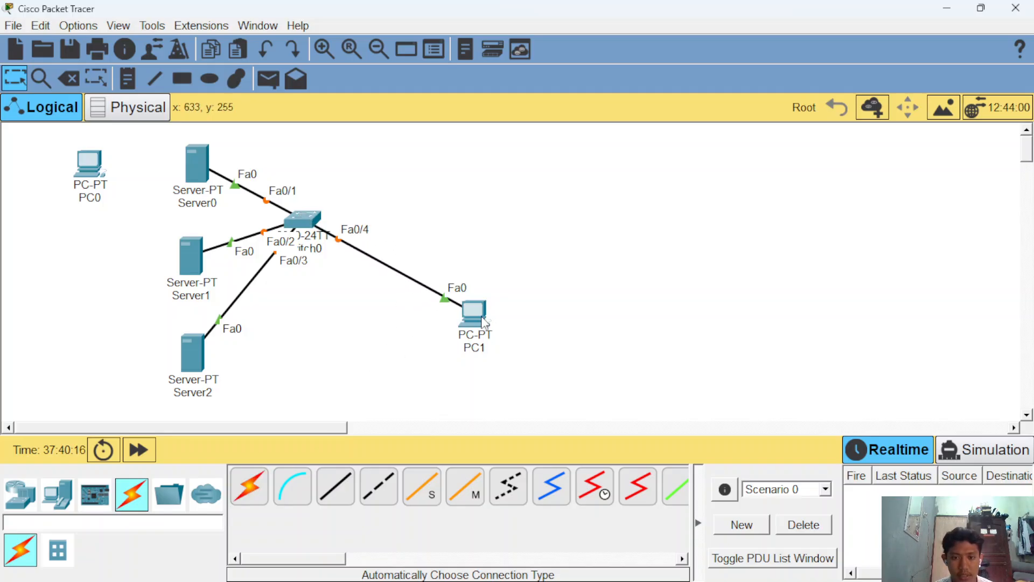
Step: Fast-forward the network time and rearrange the servers, Switch0 and PC1 so the switch sits level between Server1 and PC1
left_click(139, 450)
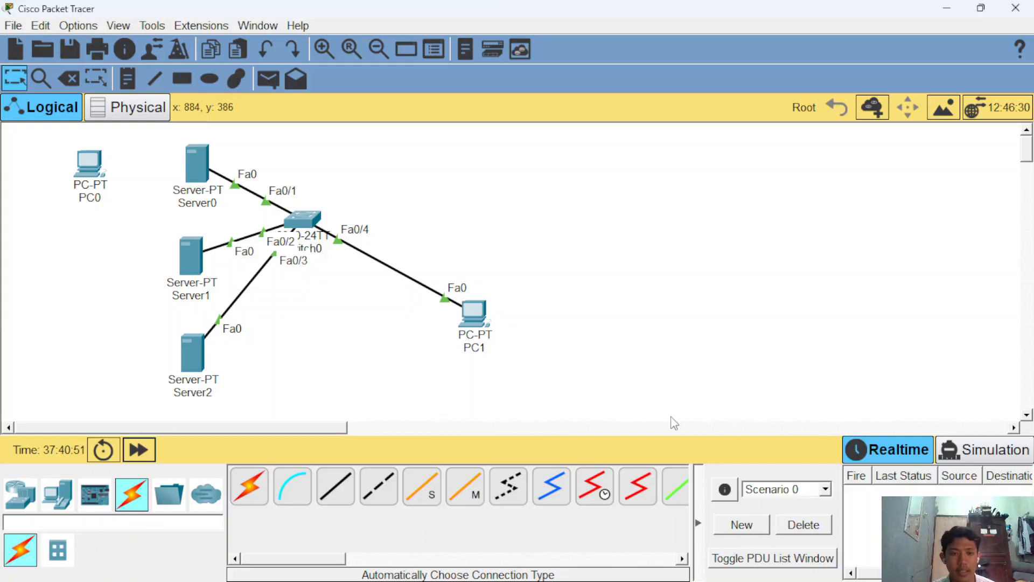
left_click_drag(475, 318, 440, 275)
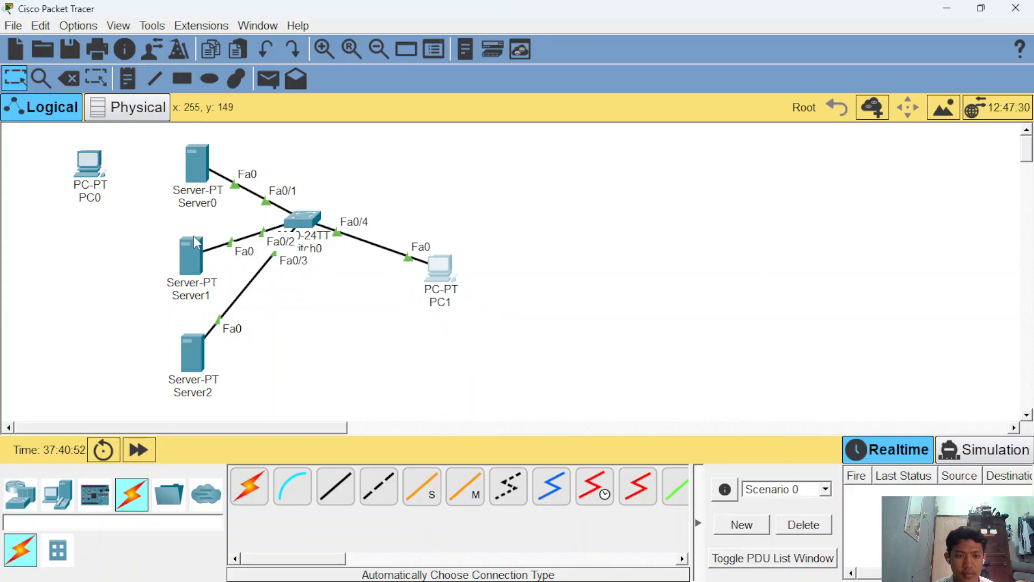
left_click_drag(190, 258, 146, 249)
left_click_drag(195, 168, 176, 160)
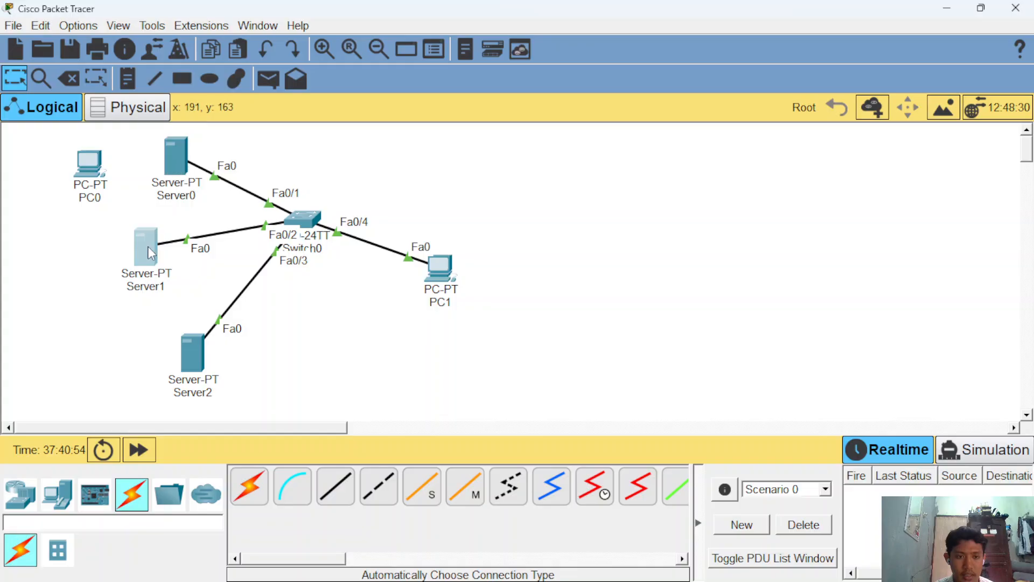
left_click_drag(147, 247, 167, 257)
left_click_drag(300, 228, 311, 263)
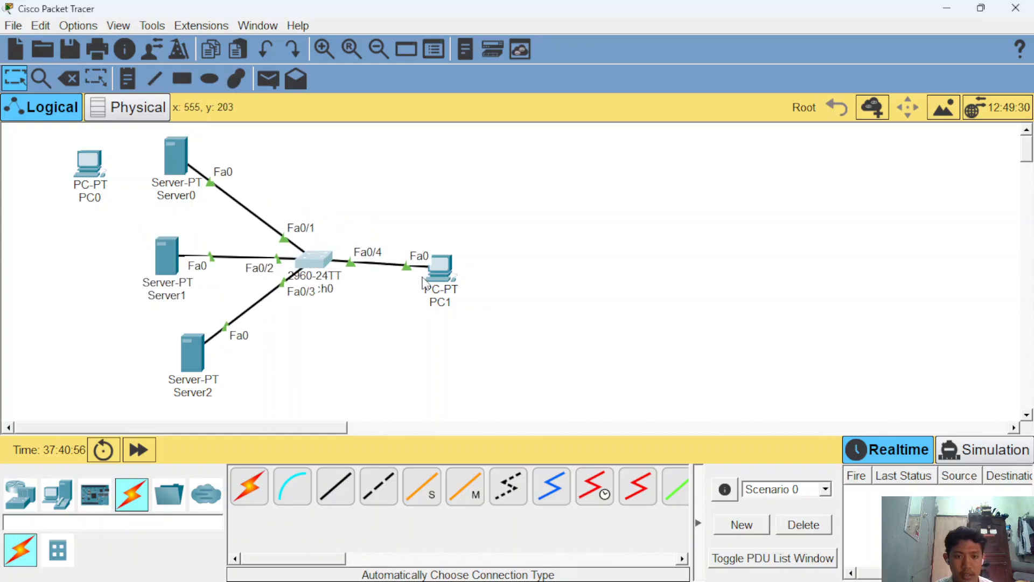
mouse_move(432, 276)
left_mouse_down()
mouse_move(492, 251)
mouse_move(502, 291)
left_mouse_up()
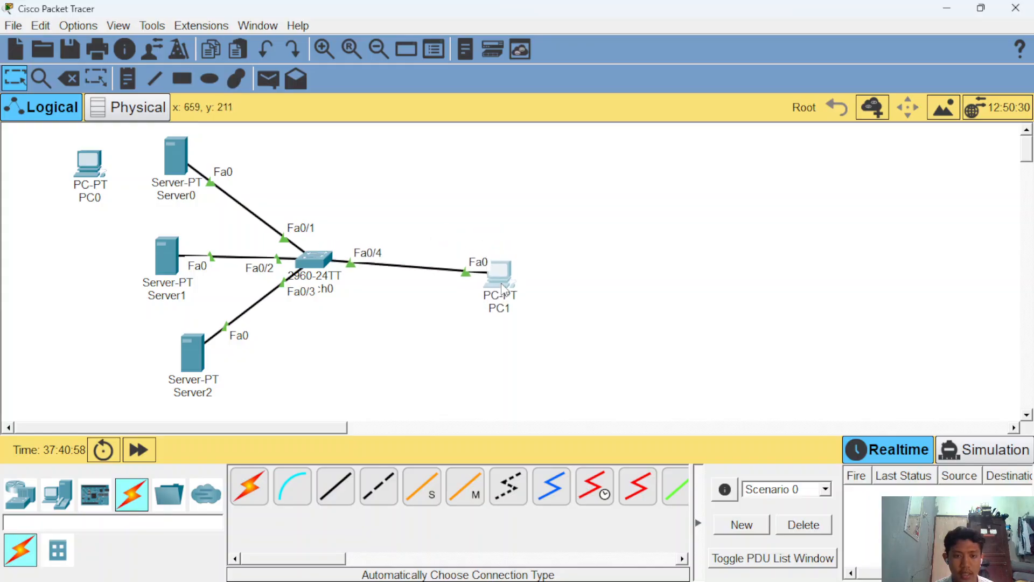
Step: Move the unconnected PC0 further left, away from the column of servers
mouse_move(138, 133)
left_mouse_down()
mouse_move(256, 410)
mouse_move(240, 422)
left_mouse_up()
left_click_drag(266, 181, 305, 329)
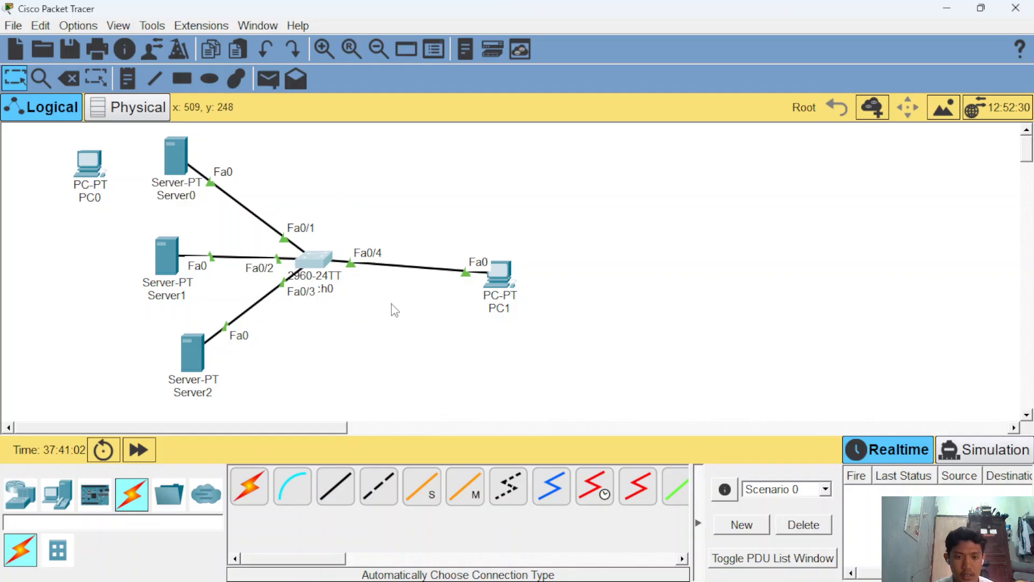
left_click_drag(443, 201, 601, 397)
left_click(99, 171)
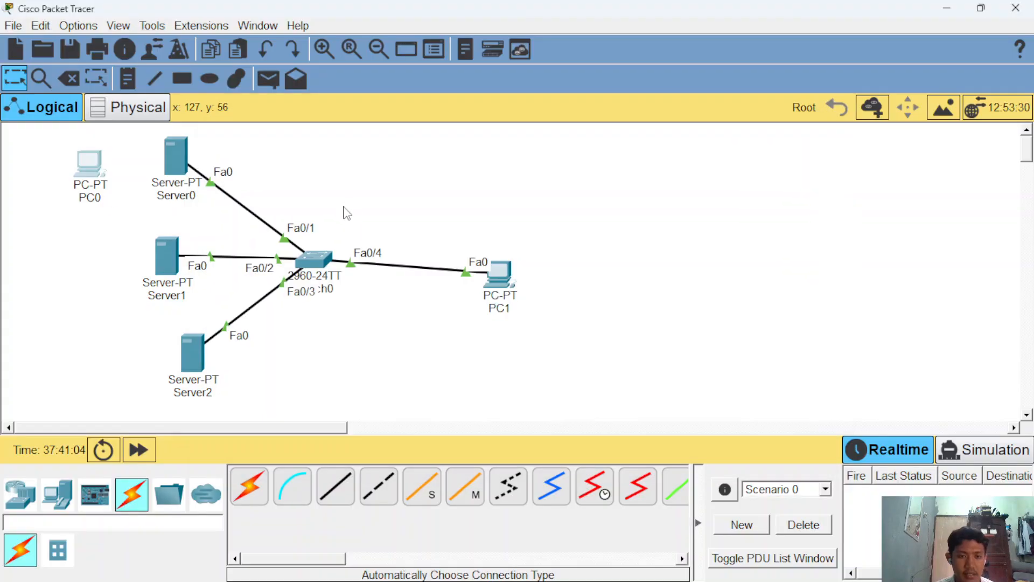
left_click_drag(82, 175, 50, 185)
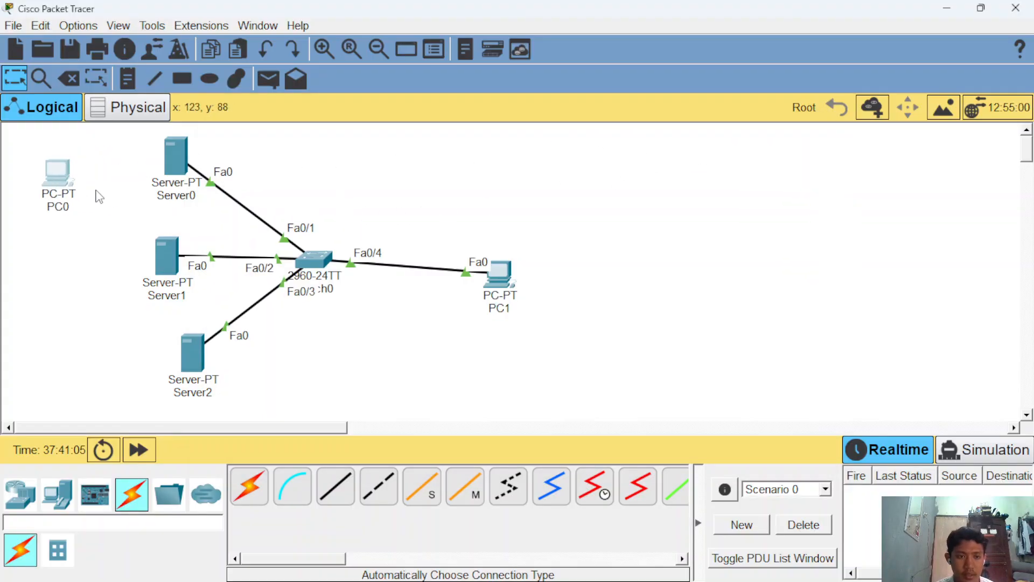
Step: Rename Server0 as SVR1 and Server1 as SVR2
left_click(179, 196)
type("SVR1")
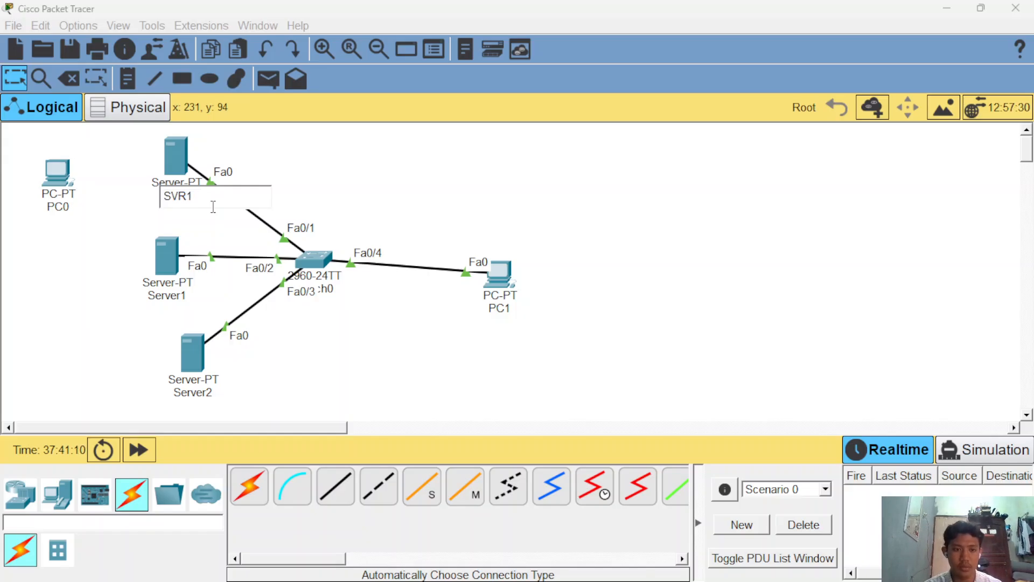
left_click(160, 293)
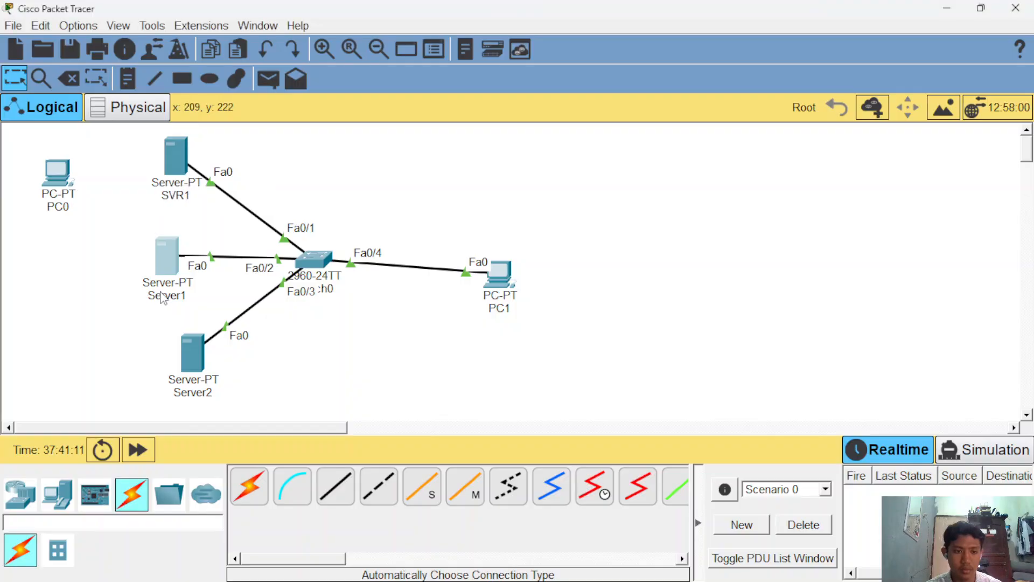
left_click(143, 280)
left_click(178, 294)
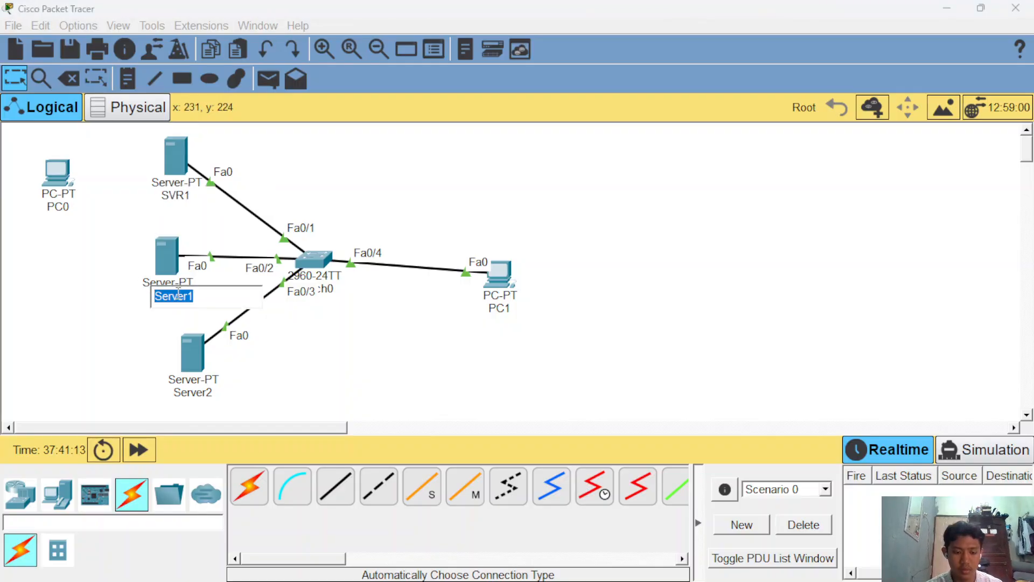
type("SVR2")
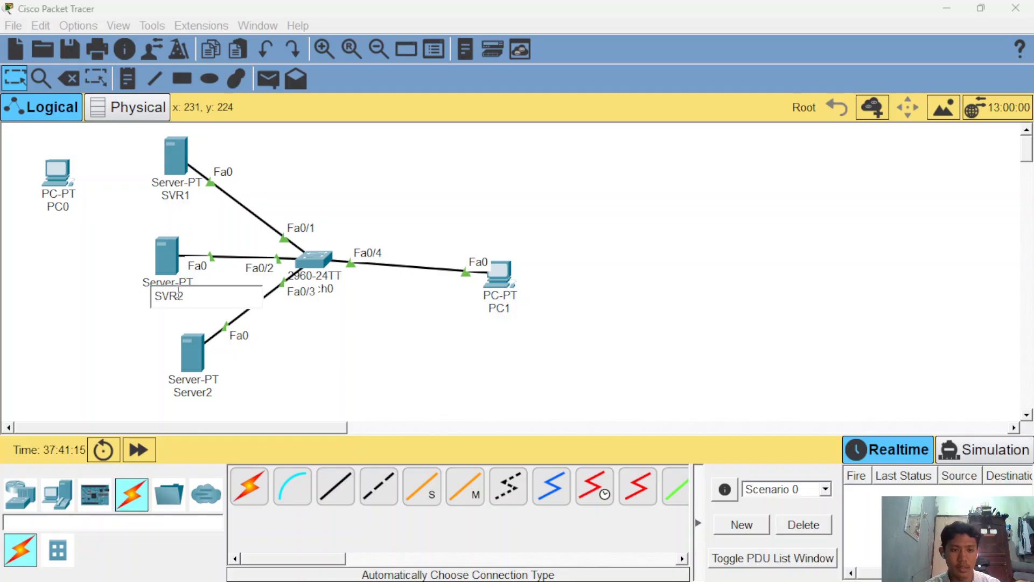
Step: Rename Server2, the lowest server in the topology, as SVR3
left_click(202, 394)
type("AVR3")
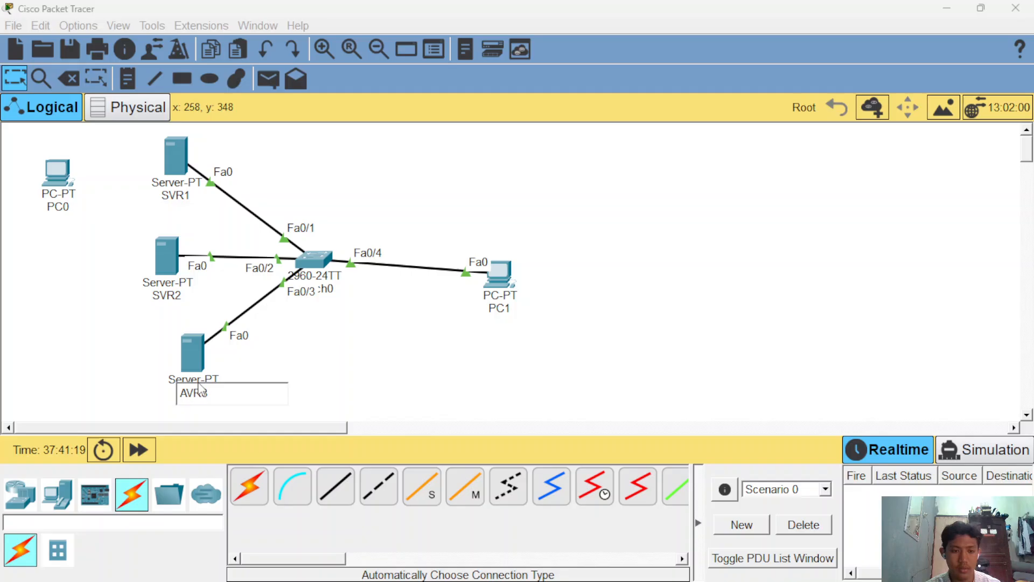
key("Return")
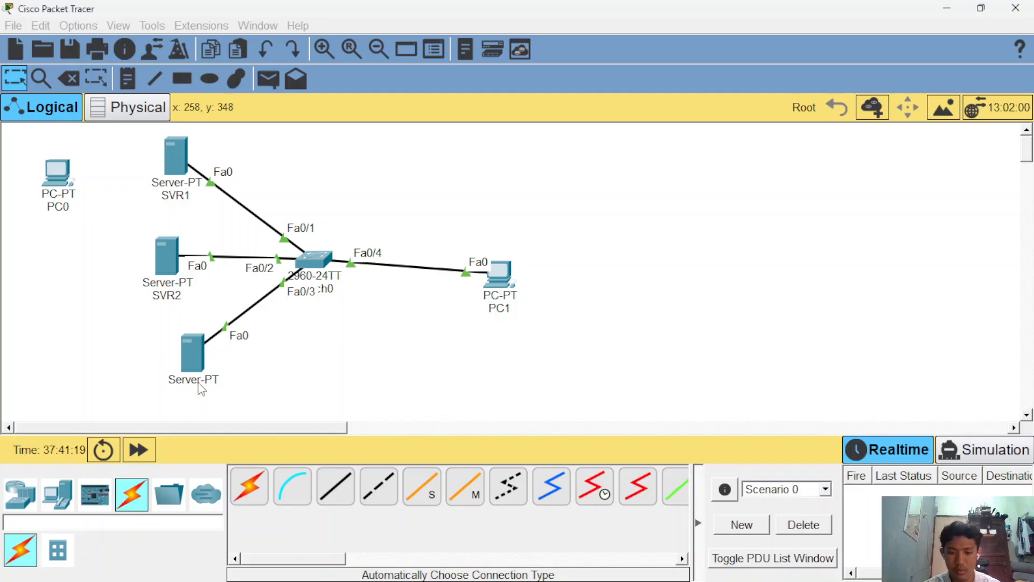
left_click(193, 392)
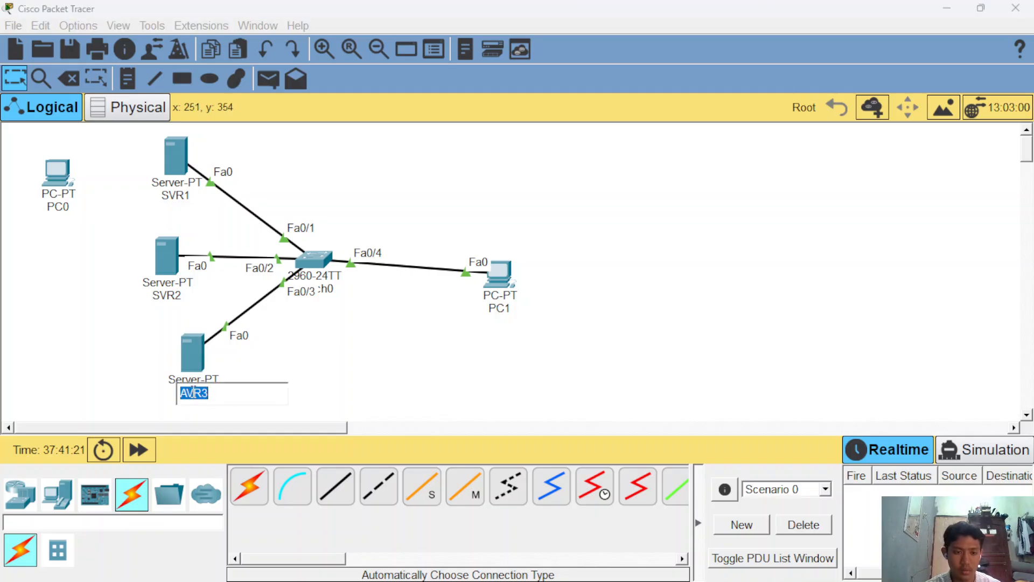
type("SVR3")
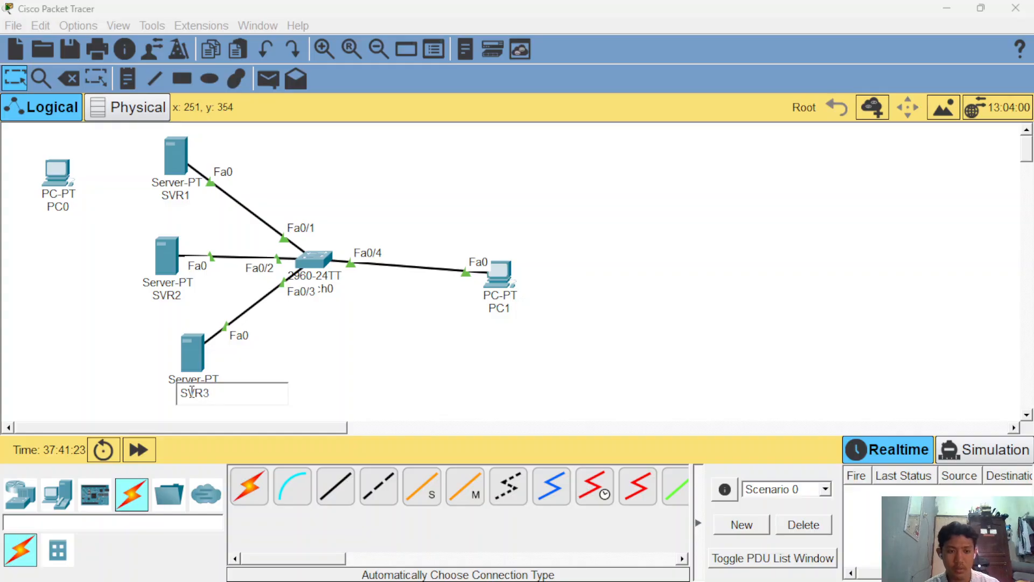
Step: Rename PC1 as Client and Switch0 as SW1
left_click(493, 310)
type("Client")
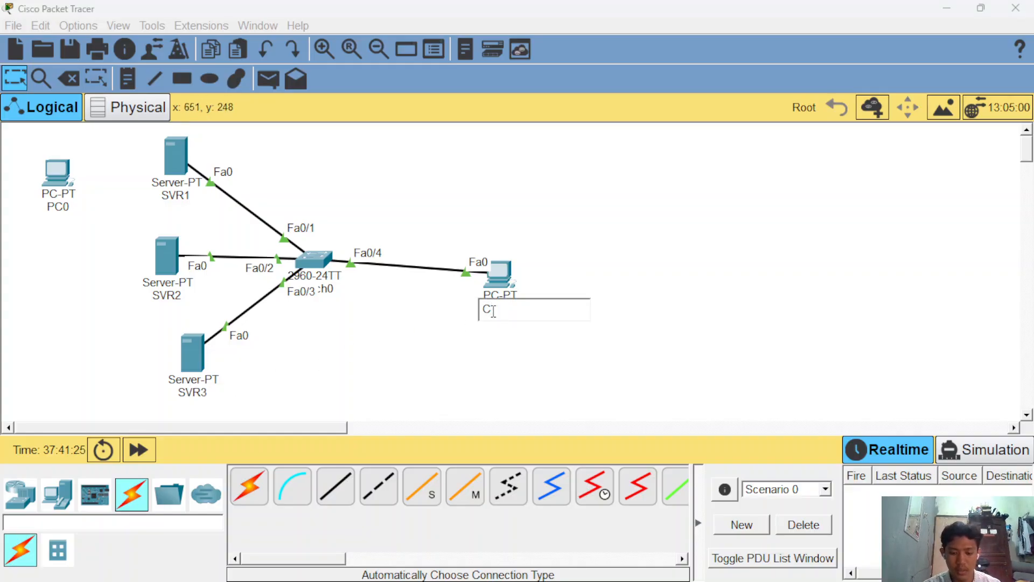
left_click(325, 290)
type("S")
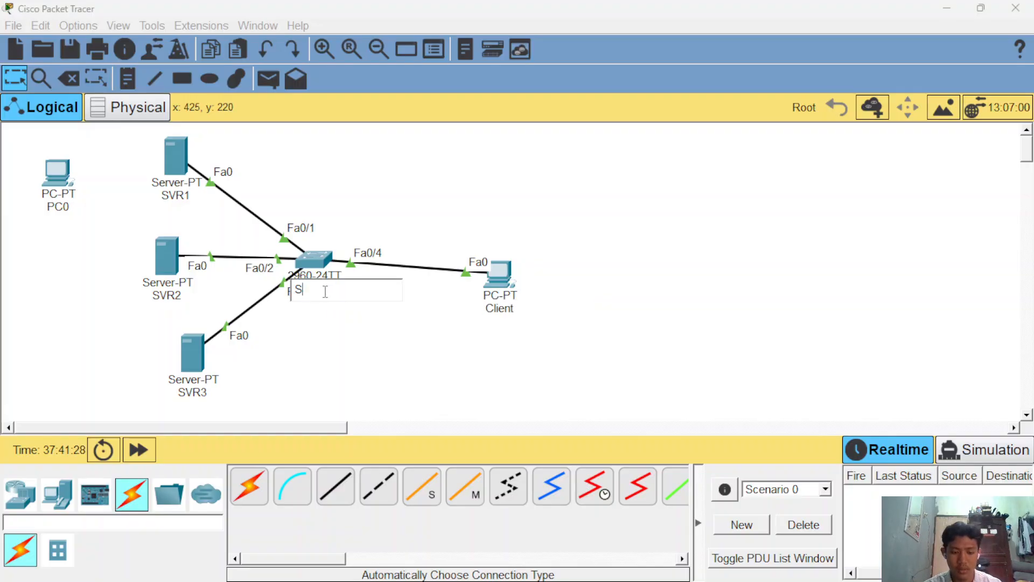
type("W1")
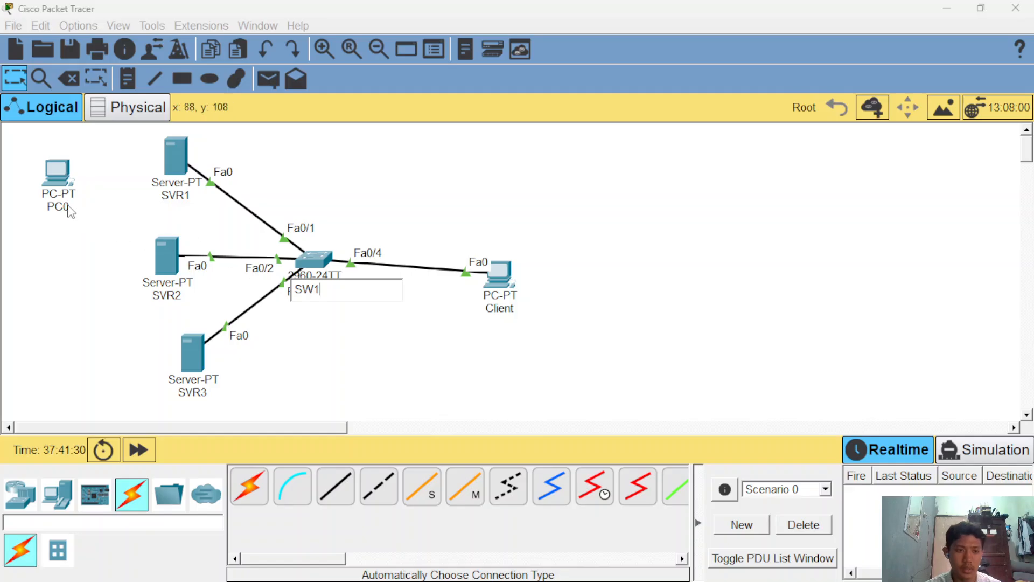
Step: Rename the unconnected PC0 as Hacker and the Client PC as Pc1
left_click(68, 206)
type("Hacker")
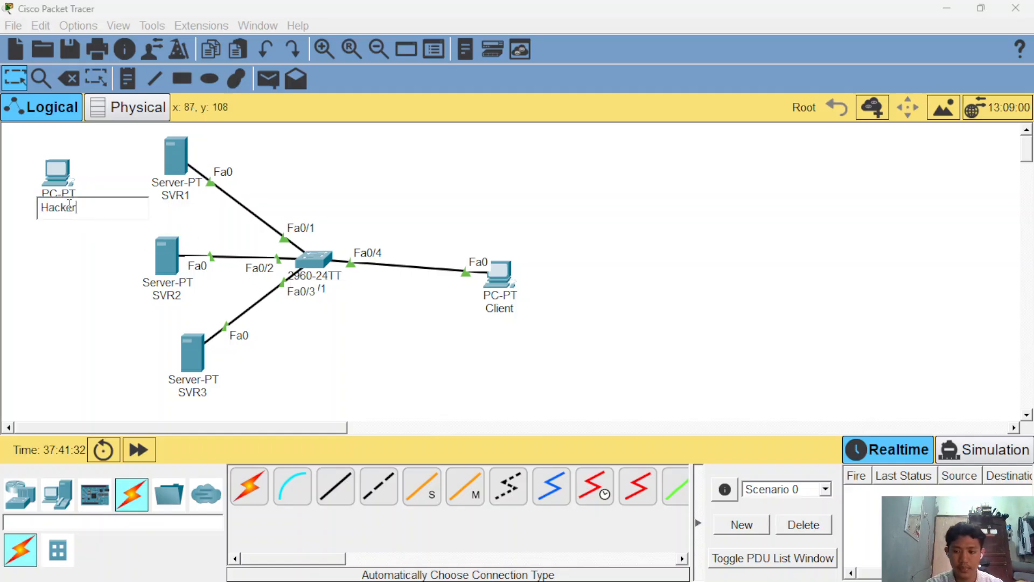
key("Return")
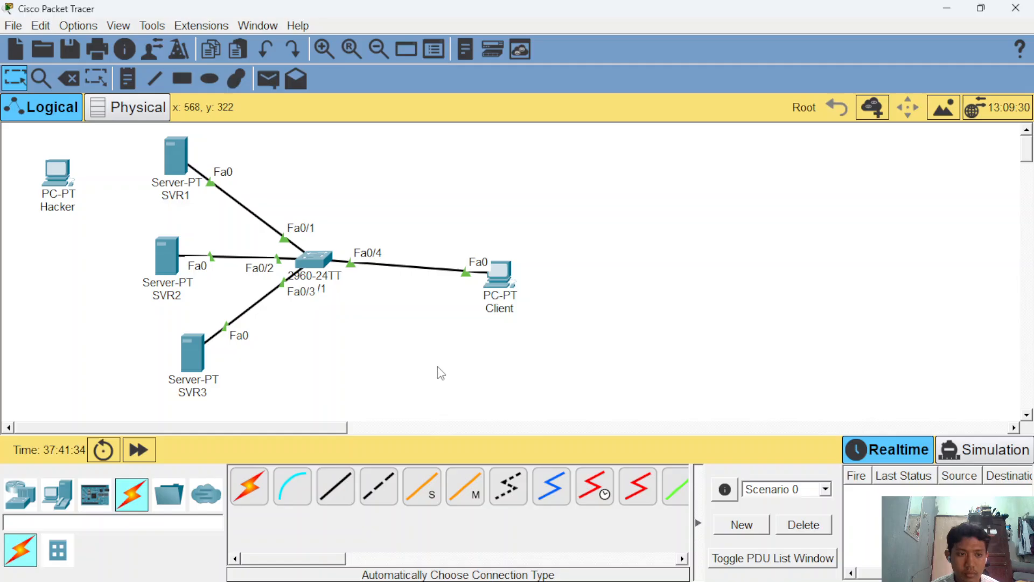
left_click(506, 310)
double_click(509, 309)
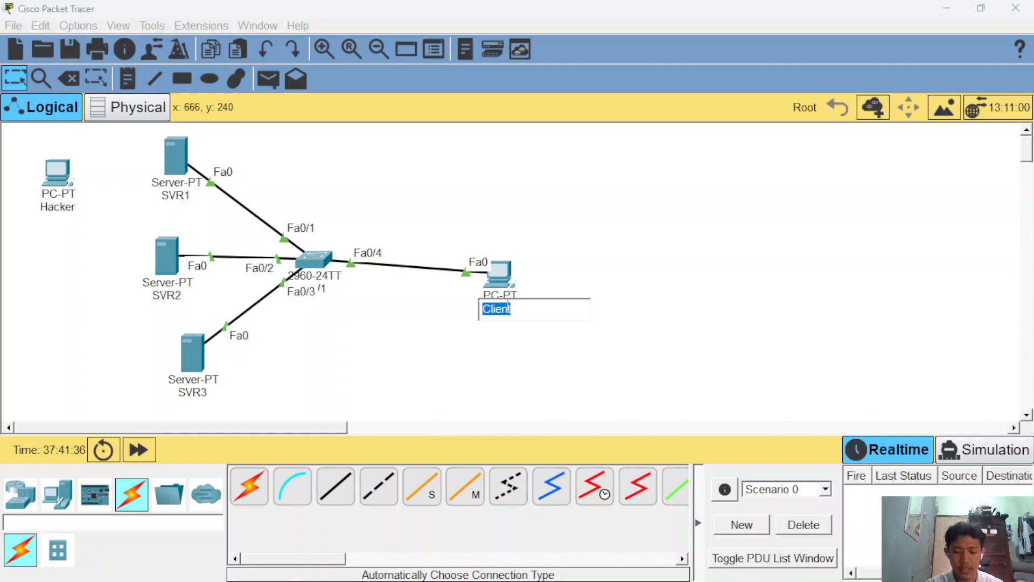
type("Pc1")
key("Return")
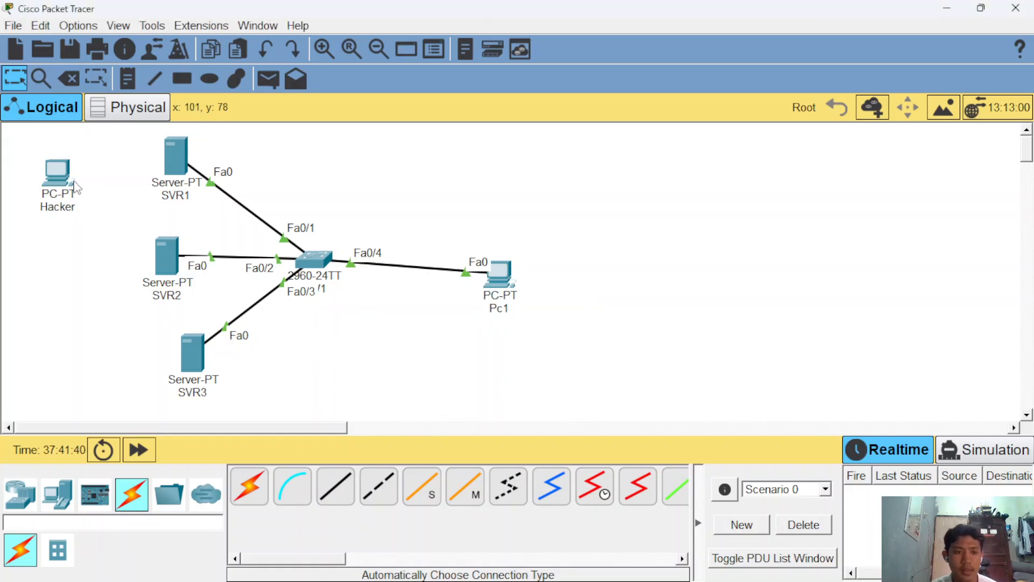
Step: Lower the Hacker PC slightly and shift the whole topology right toward the centre of the workspace
left_click_drag(74, 186, 80, 226)
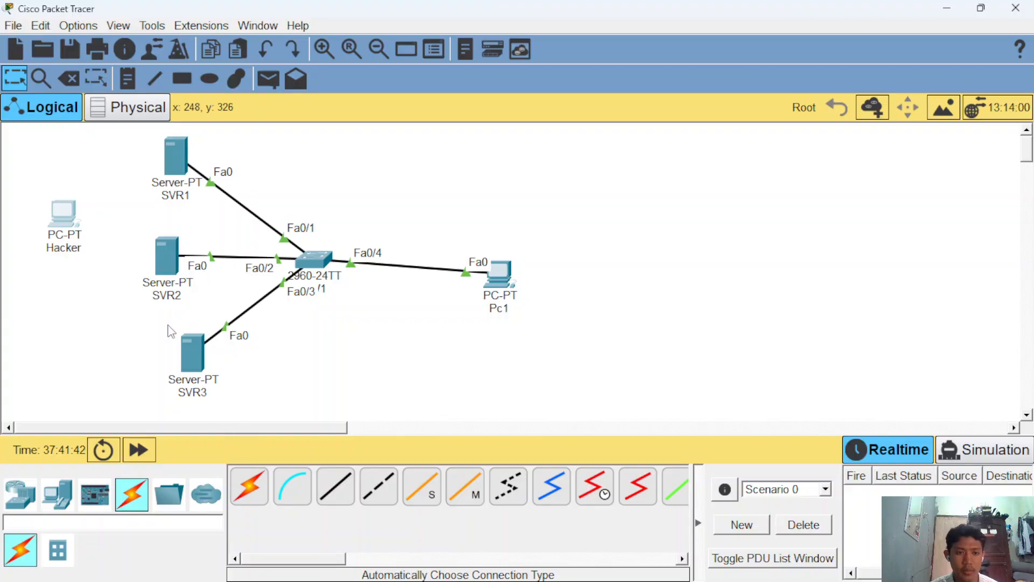
left_click_drag(27, 148, 576, 415)
left_click_drag(327, 267, 494, 274)
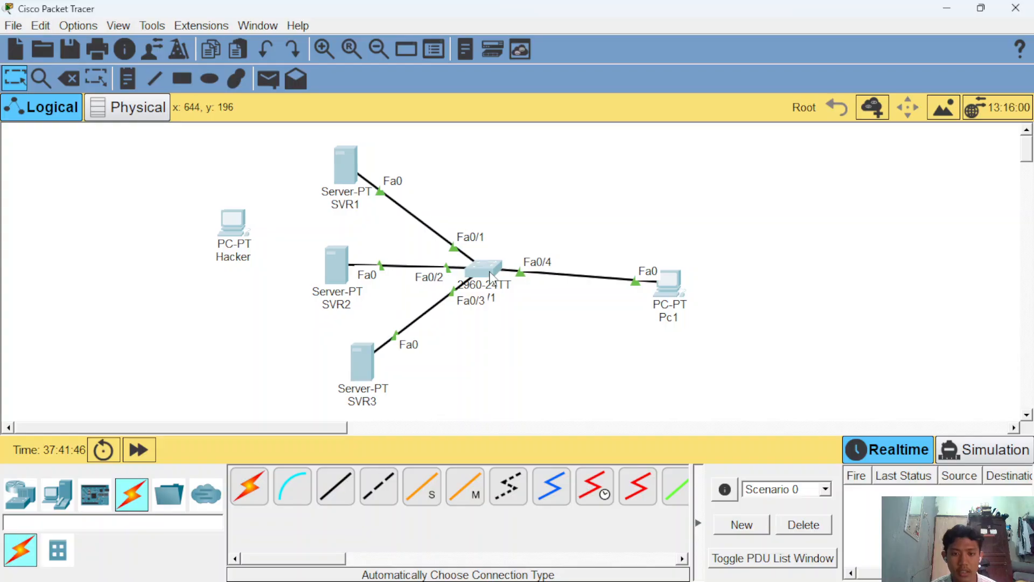
left_click(525, 380)
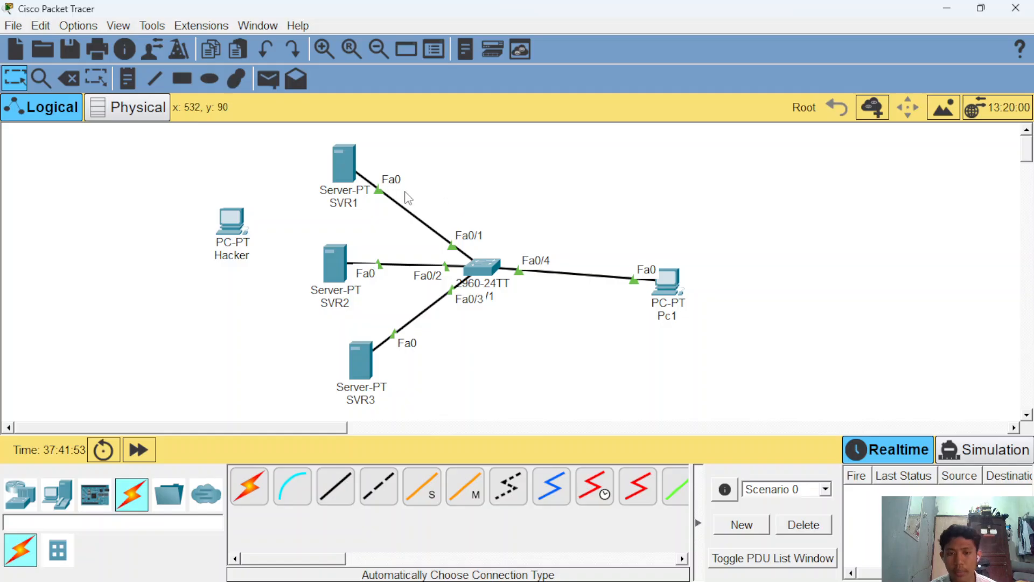
Step: Give SVR1 the static IPv4 address 192.168.1.1 with subnet mask 255.255.255.0
mouse_move(348, 178)
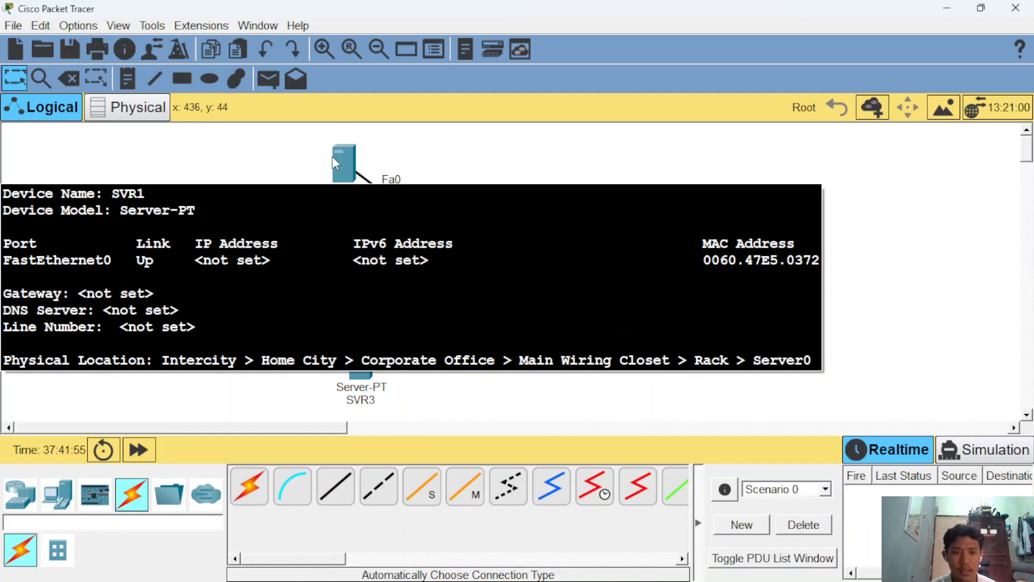
left_click(338, 164)
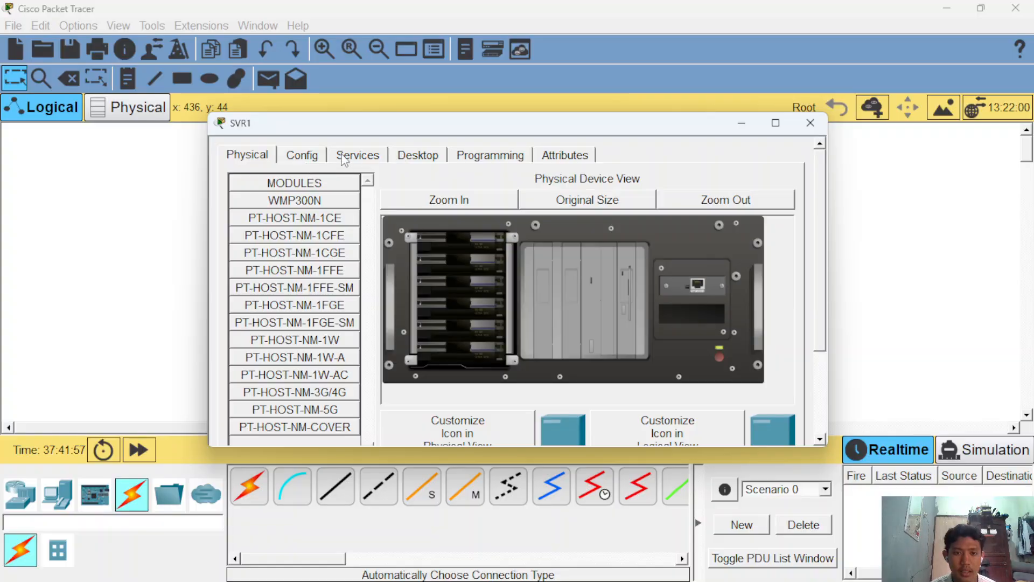
left_click(431, 158)
left_click(264, 205)
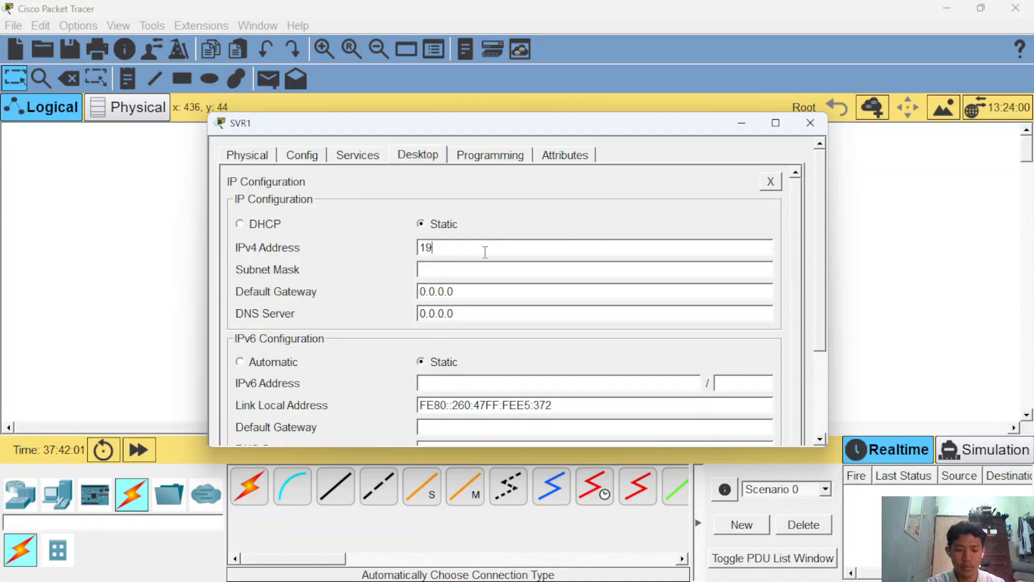
left_click(485, 252)
type("192.1681")
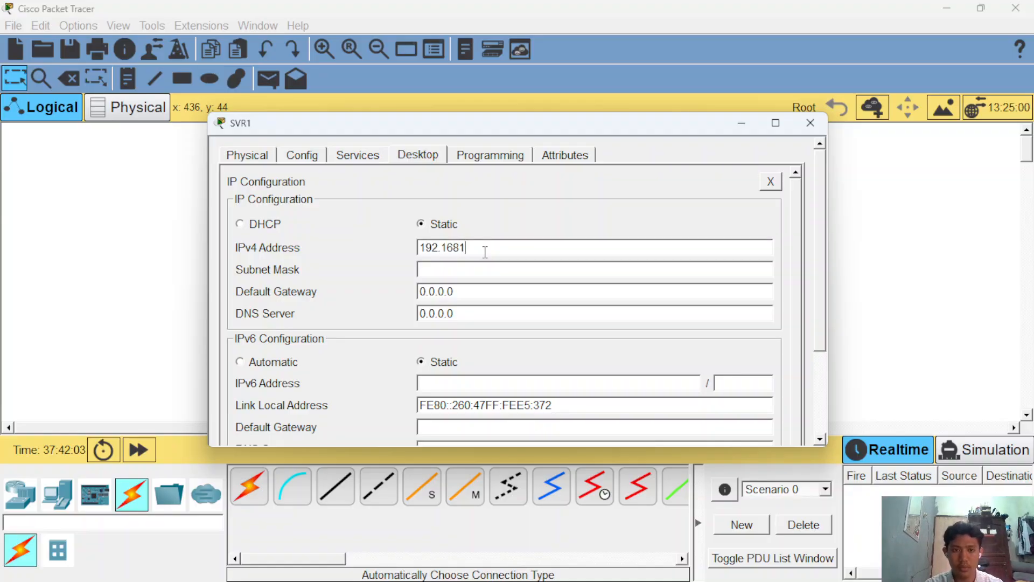
key("BackSpace")
type(".1.1")
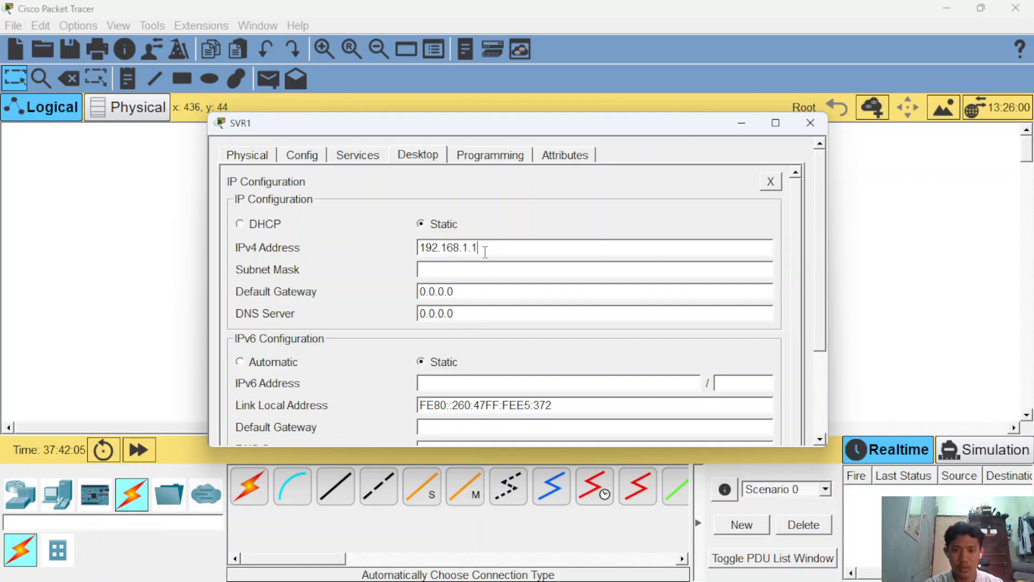
key("Tab")
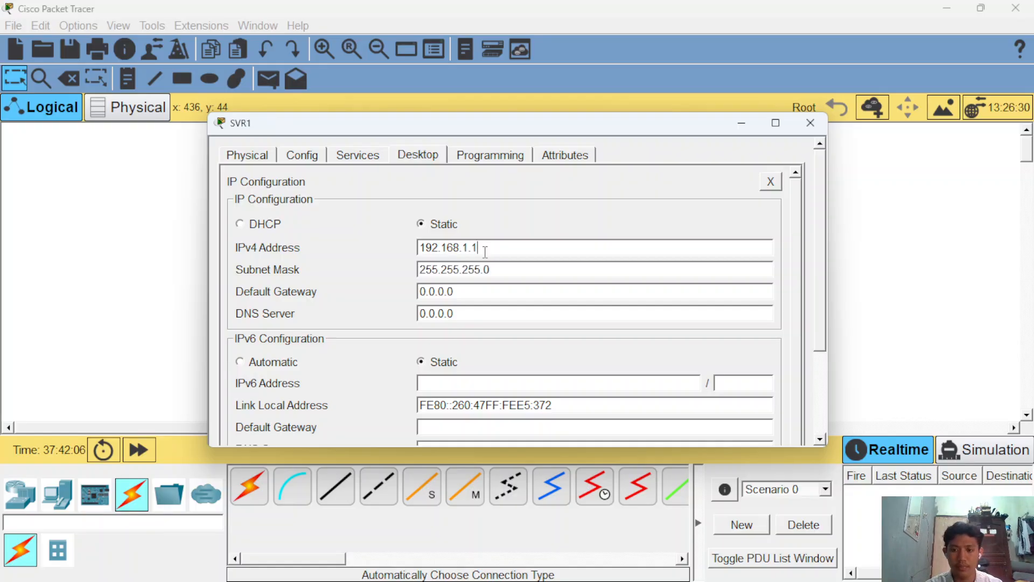
left_click(810, 122)
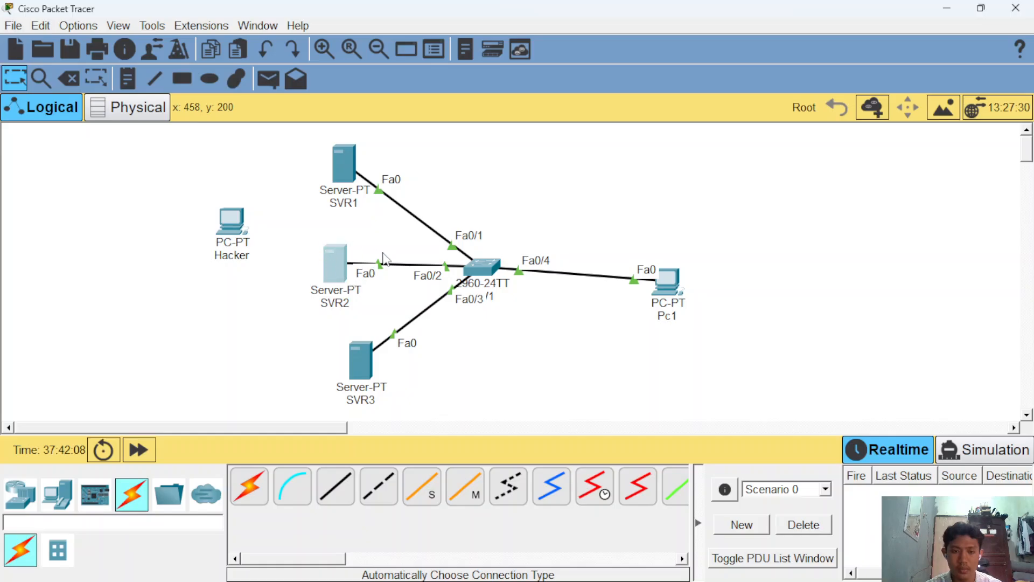
Step: Give SVR2 the static IPv4 address 192.168.1.2 with subnet mask 255.255.255.0
left_click(334, 263)
left_click(419, 153)
left_click(303, 215)
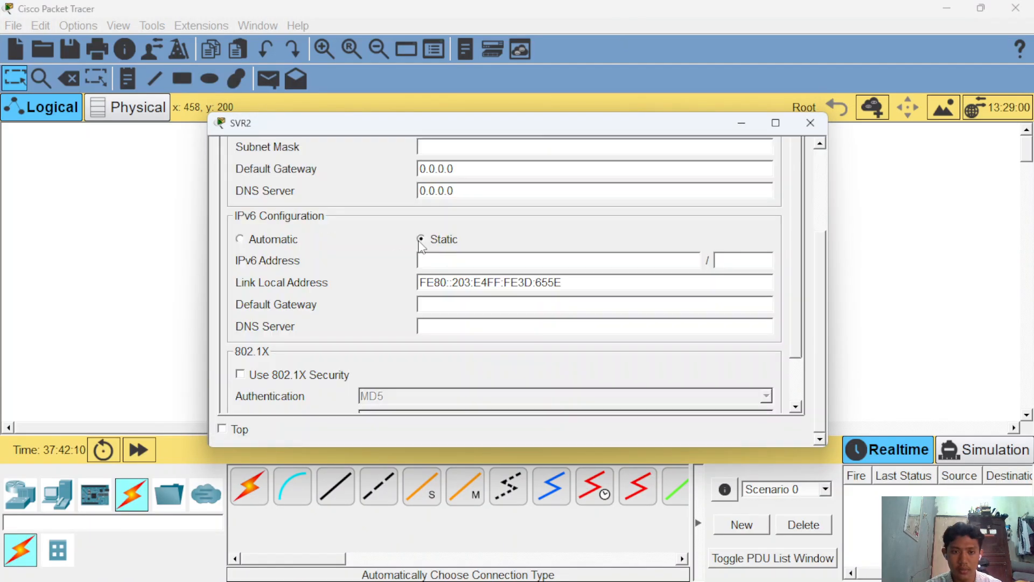
scroll(487, 178, "up", 2)
type("192.168")
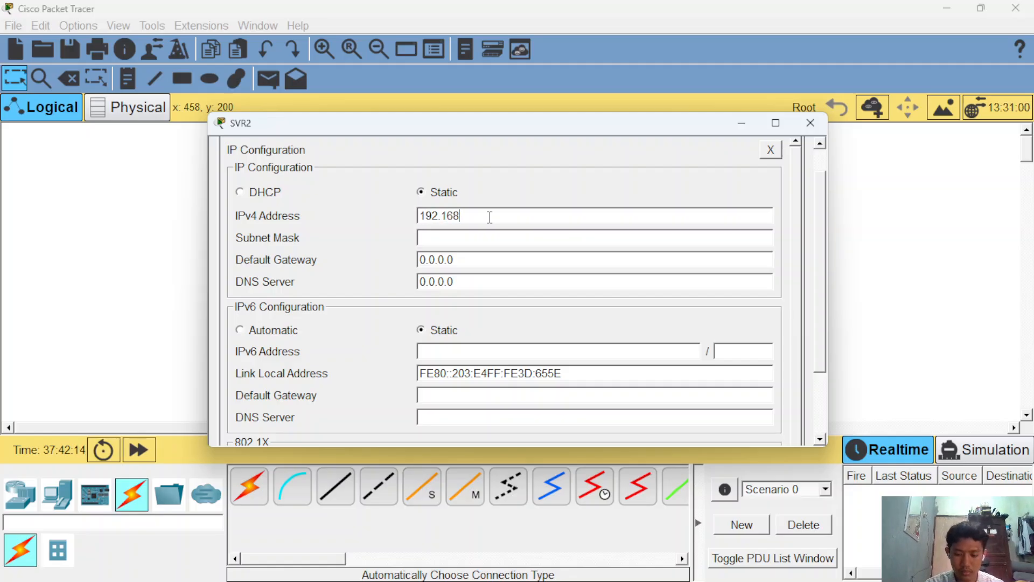
type(".1.2")
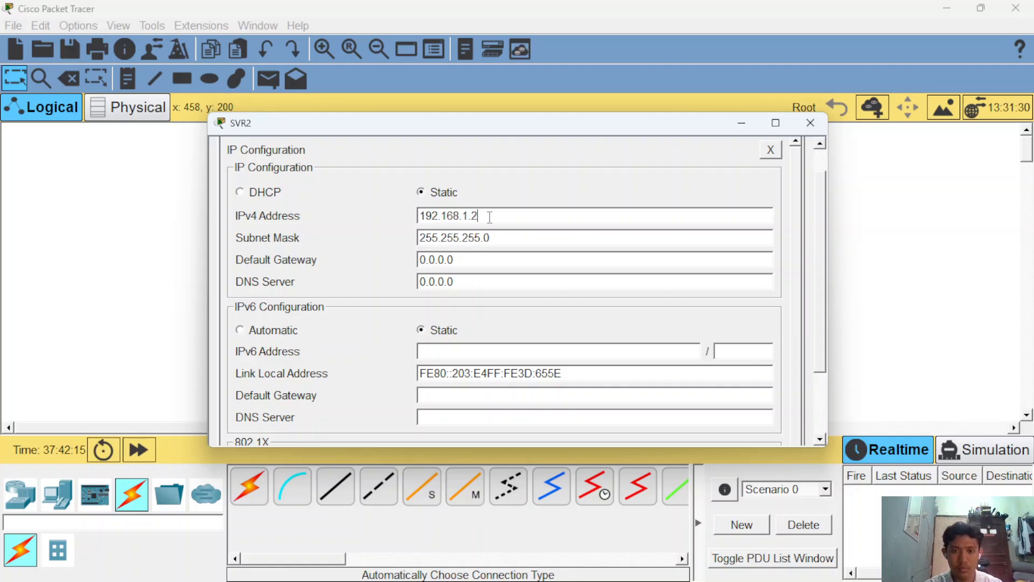
left_click(810, 123)
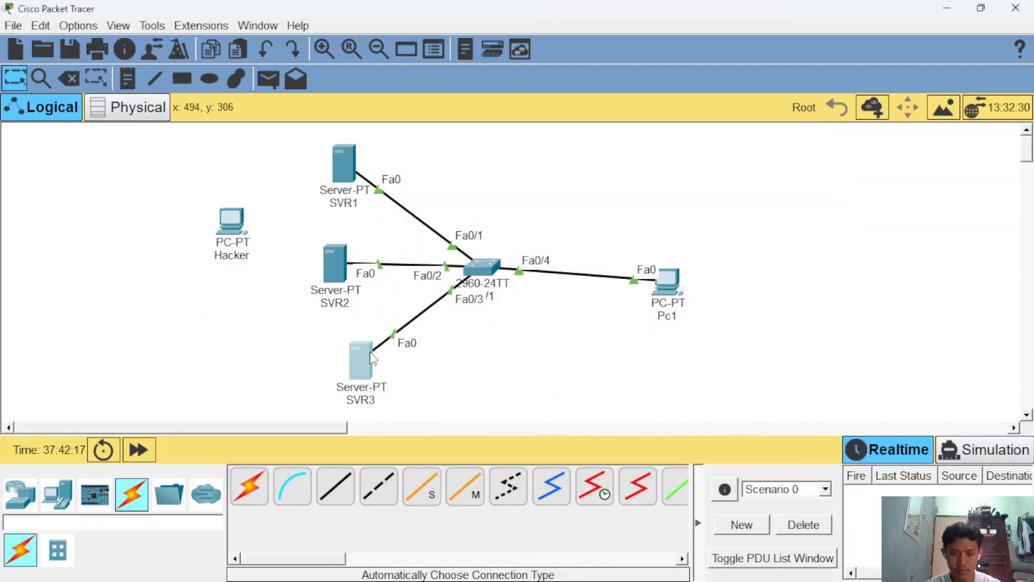
Step: Give SVR3 the static IPv4 address 192.168.1.3 with subnet mask 255.255.255.0
left_click(371, 358)
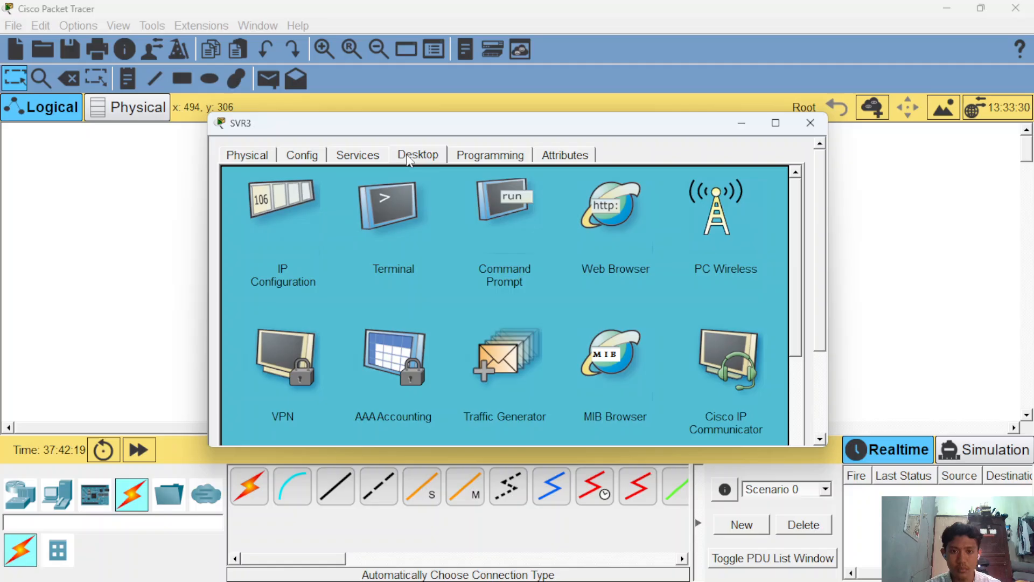
left_click(257, 214)
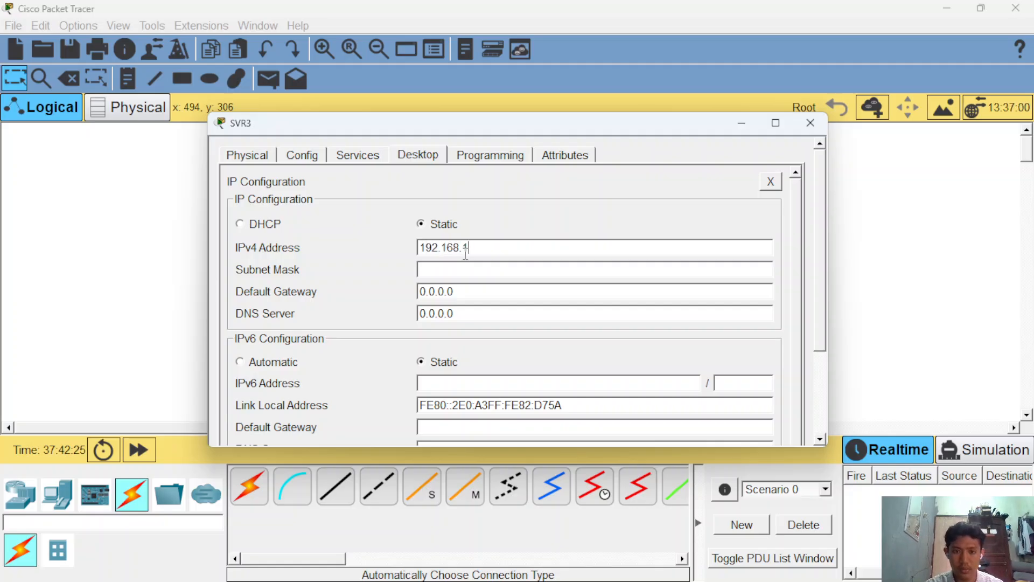
key("Return")
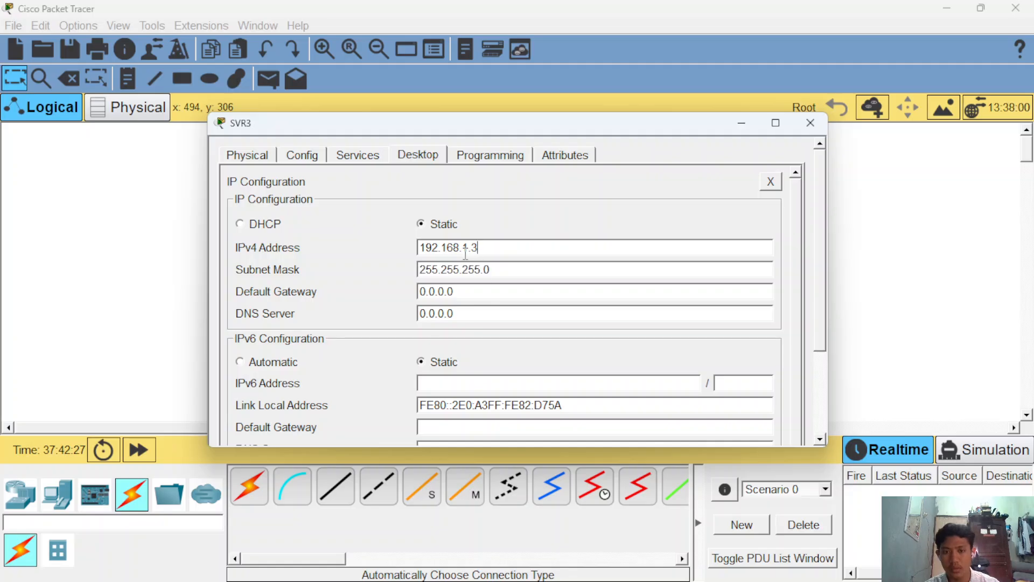
left_click(741, 123)
Step: Give Pc1 the static IPv4 address 192.168.1.4 on its FastEthernet0 interface
left_click(667, 277)
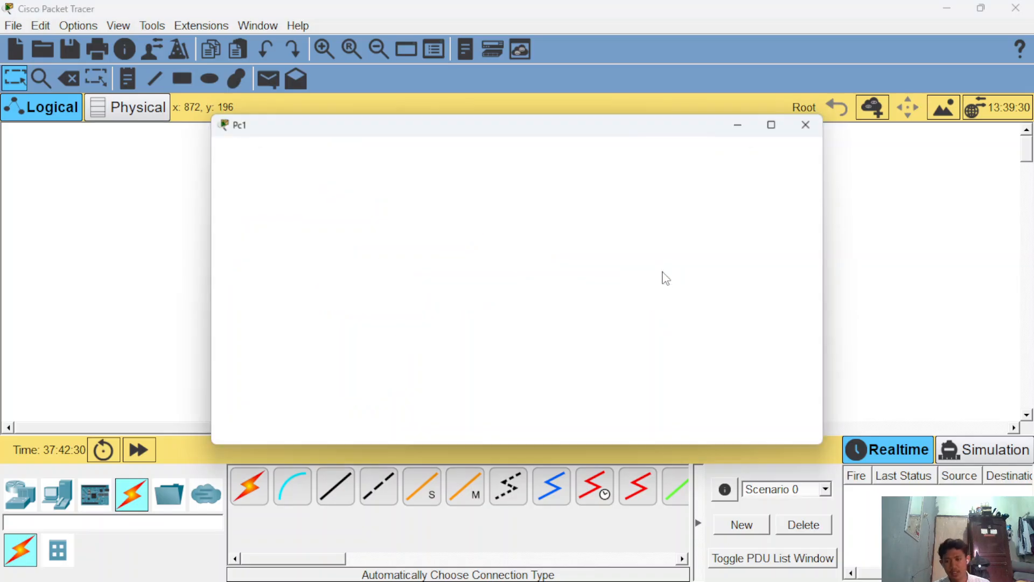
left_click(356, 155)
left_click(308, 216)
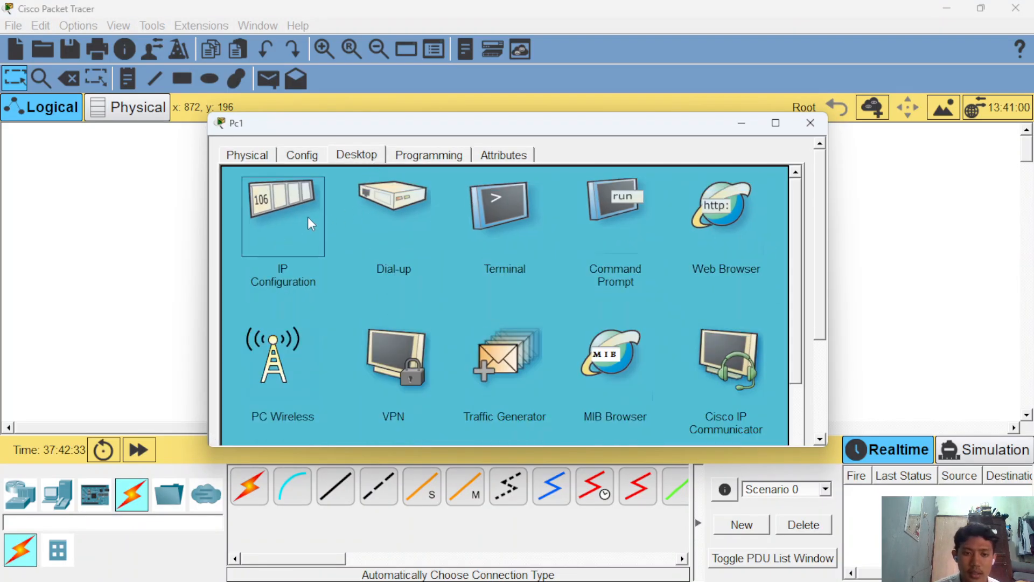
left_click(486, 257)
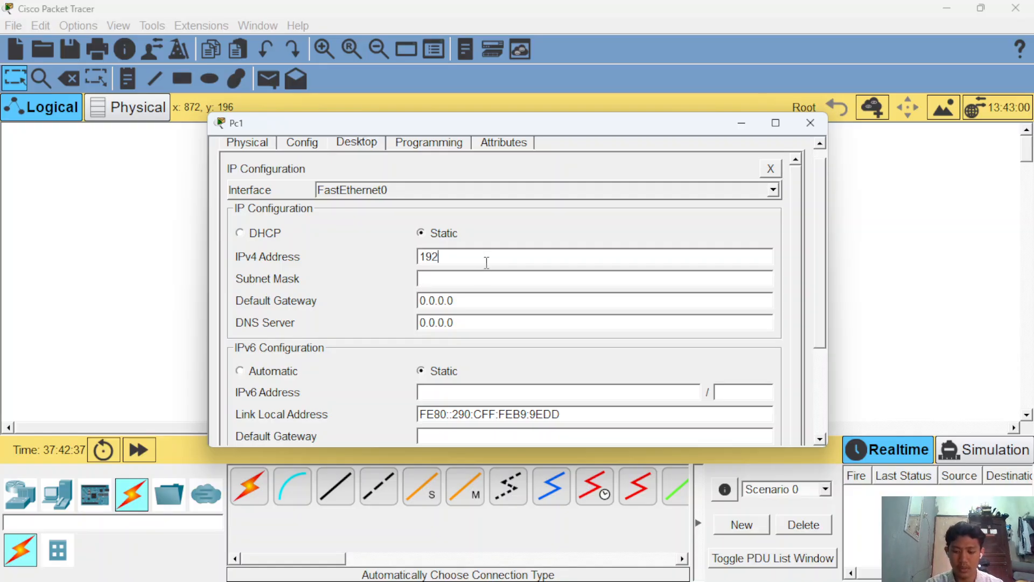
type("192.168.1.4")
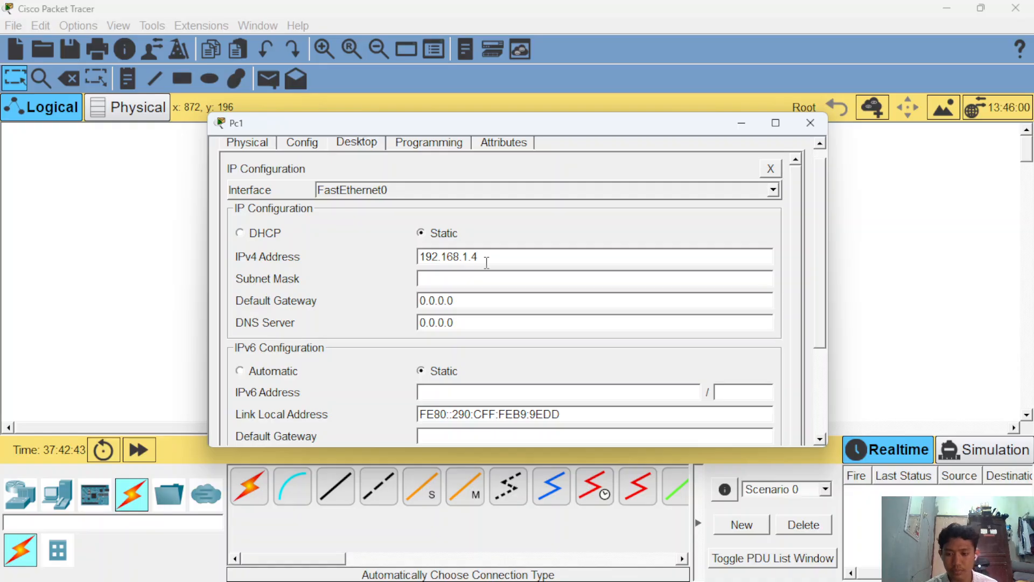
left_click(154, 236)
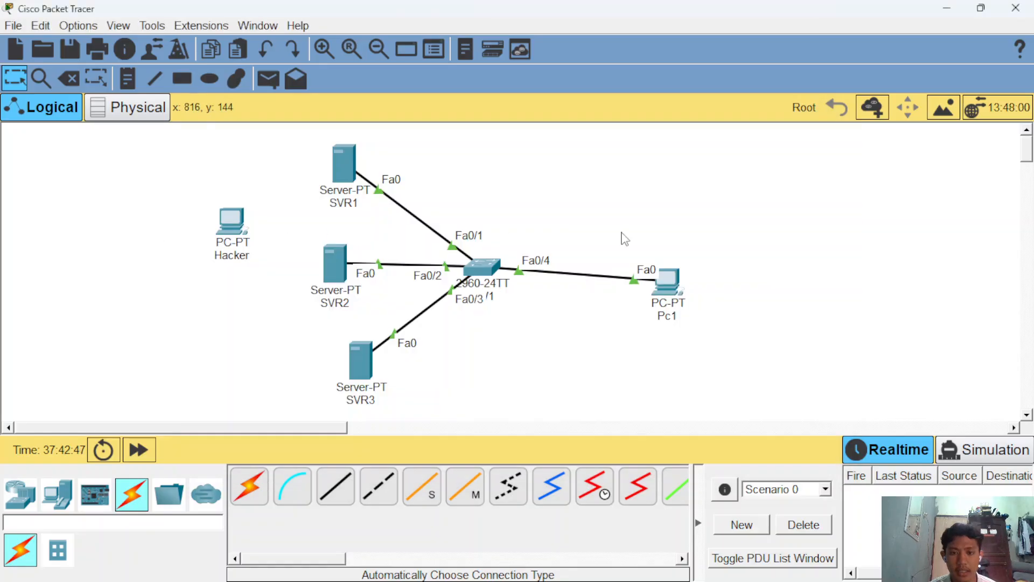
left_click_drag(286, 129, 708, 419)
left_click(708, 419)
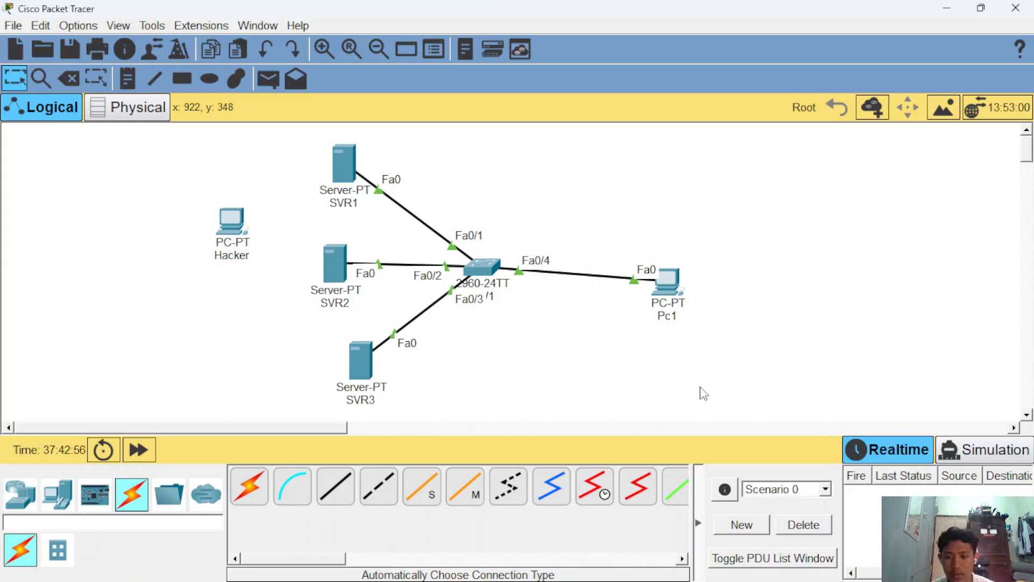
Step: Move the Hacker PC slightly up and to the left, away from the servers
left_click_drag(237, 234, 204, 218)
left_click(199, 219)
left_click(192, 215)
Step: Give the Hacker PC the static IPv4 address 192.168.1.5 with subnet mask 255.255.255.0
left_click(182, 219)
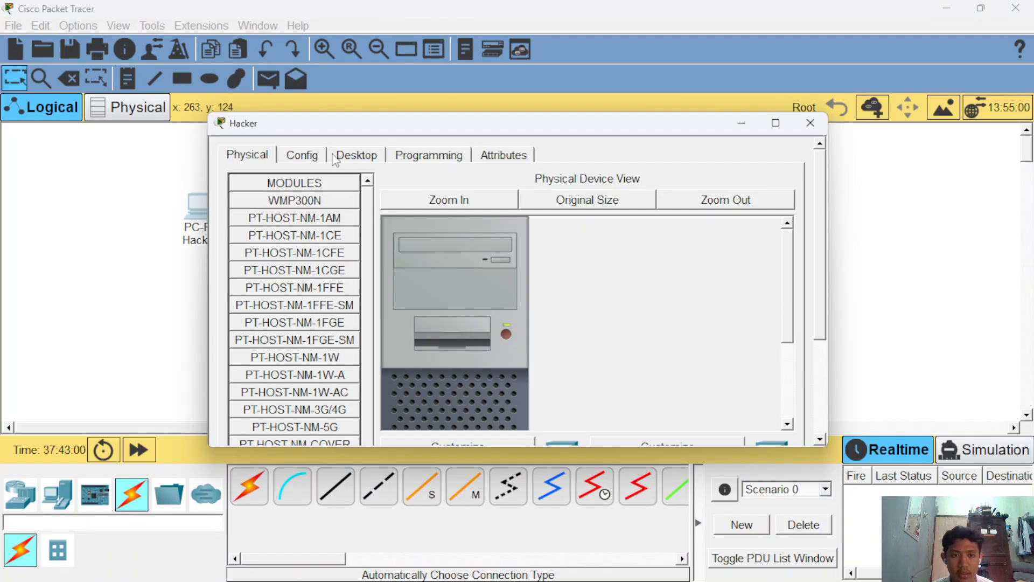
left_click(333, 154)
left_click(277, 208)
scroll(425, 176, "up", 3)
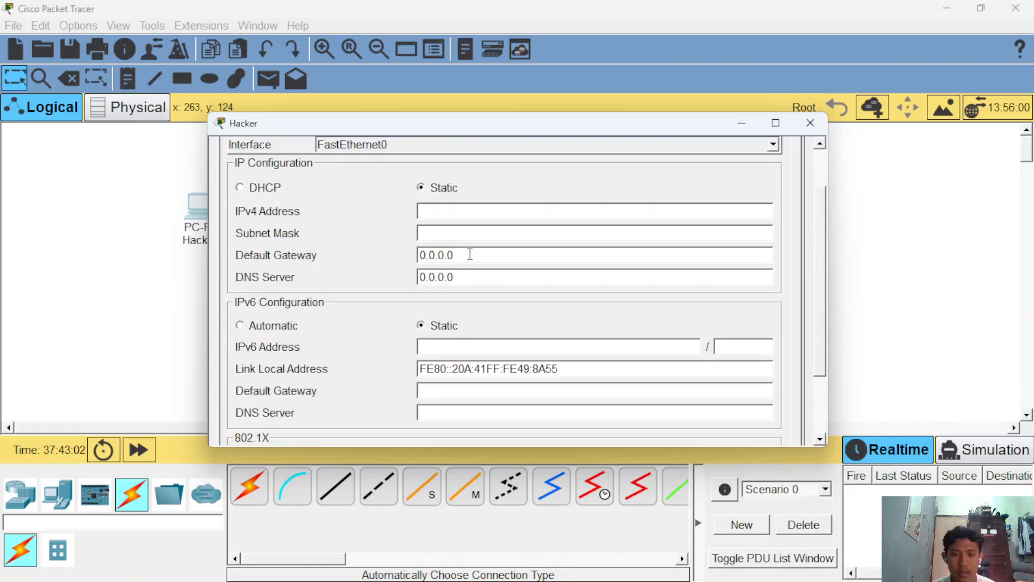
left_click(485, 212)
type("192.")
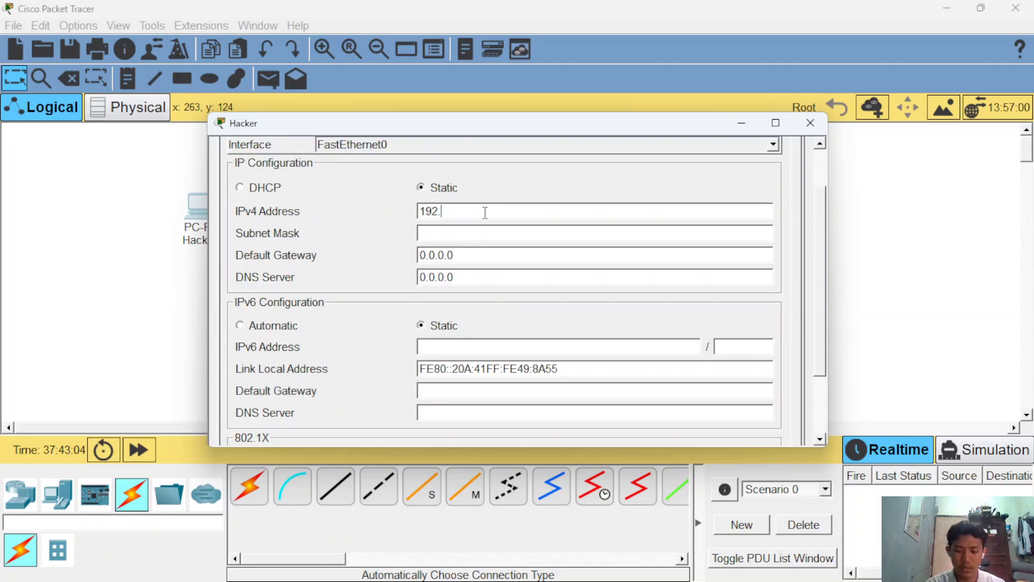
type("168.1.")
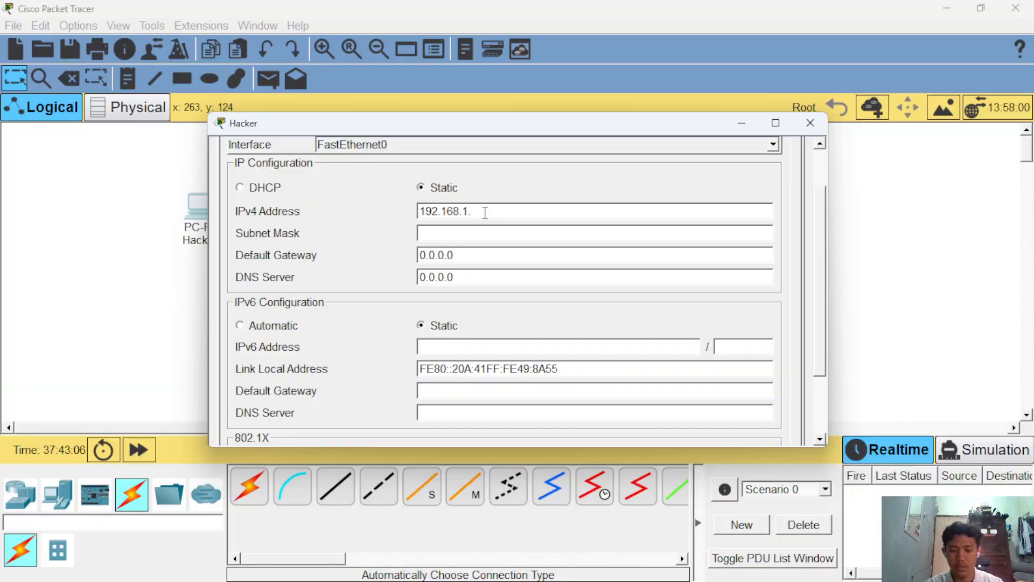
type("5")
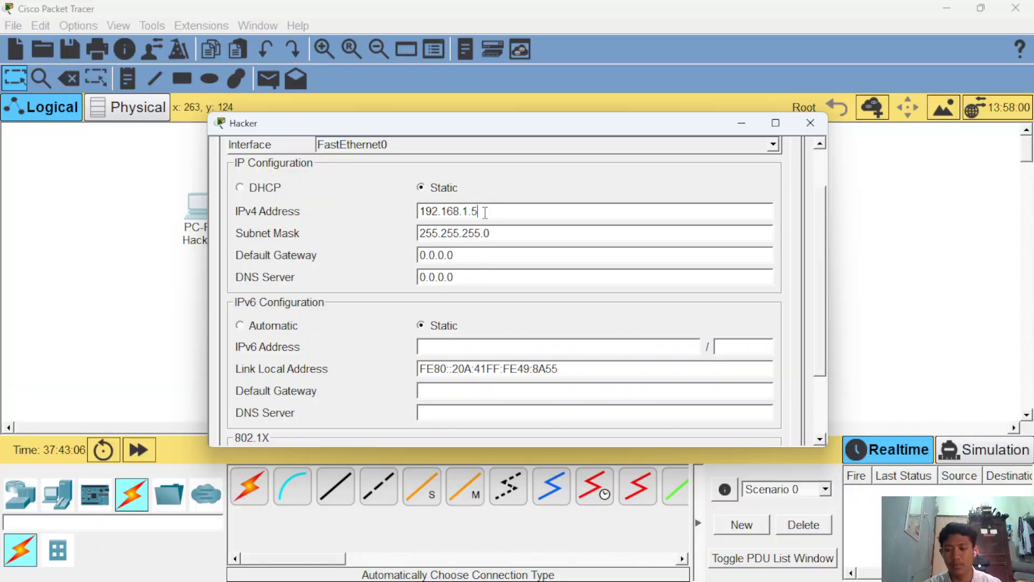
left_click(738, 125)
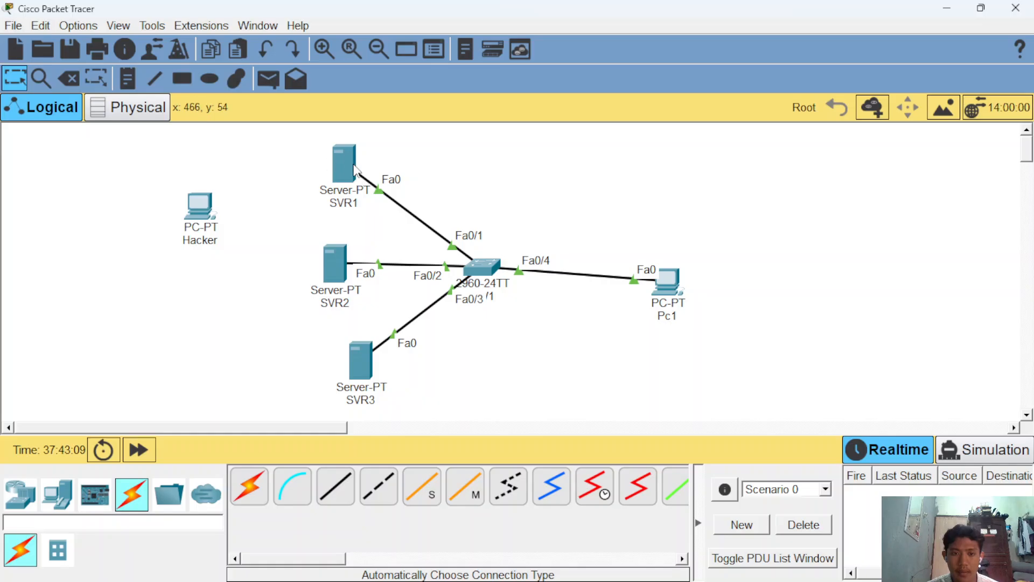
left_click_drag(277, 128, 724, 415)
left_click(602, 363)
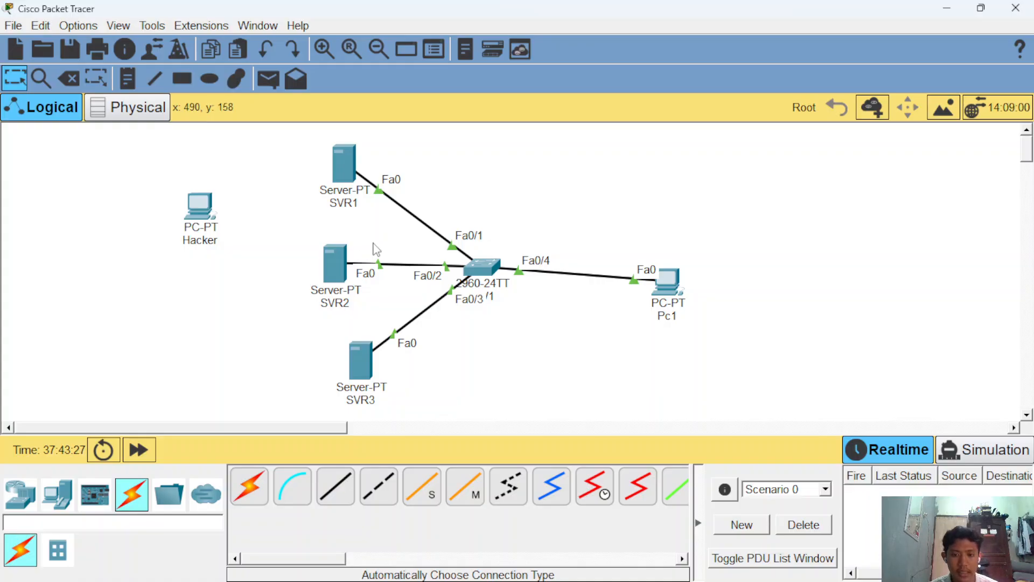
Step: Open the command-line console of switch SW1 and bring up its user prompt
left_click(477, 256)
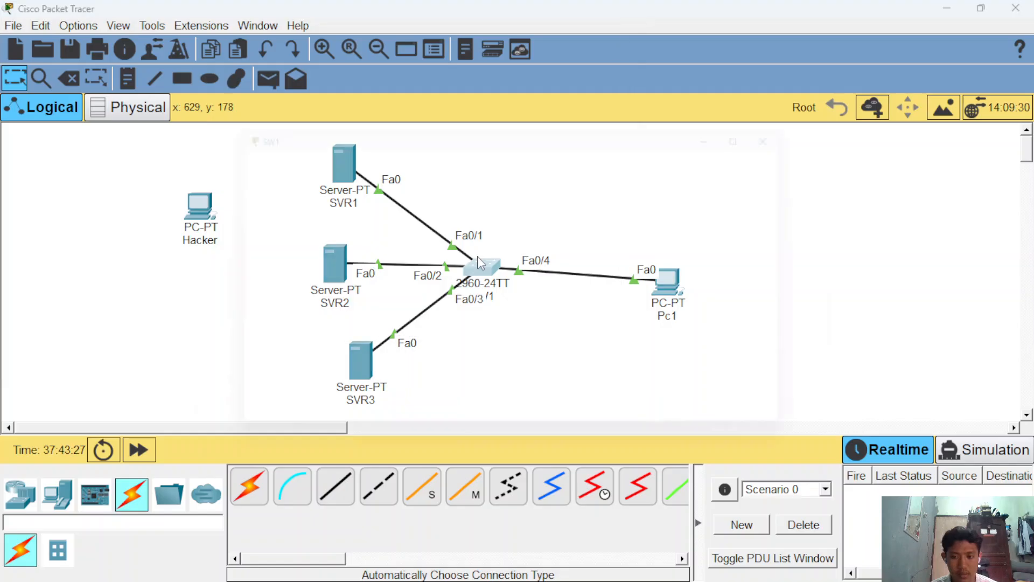
left_click(358, 159)
scroll(452, 274, "down", 4)
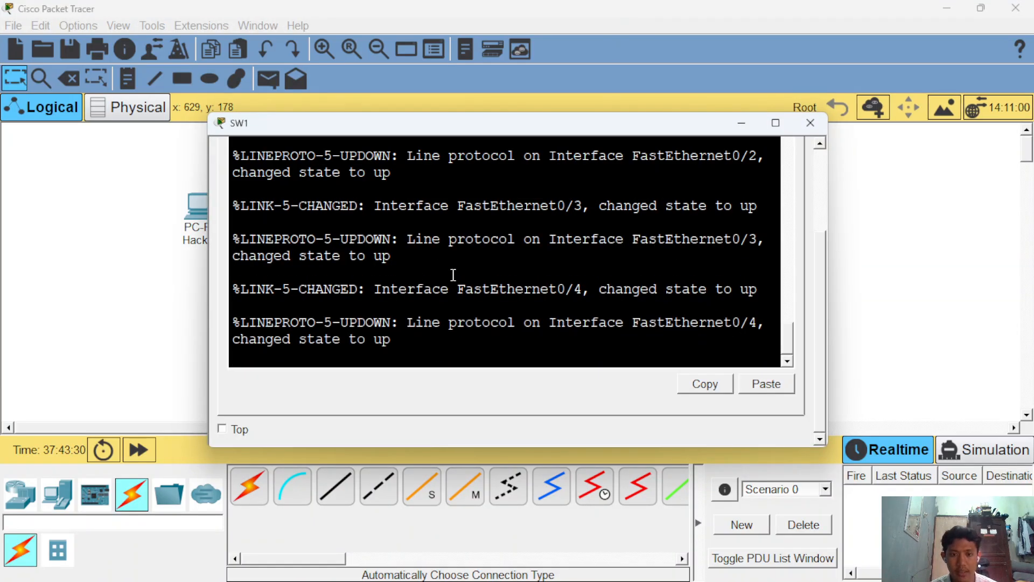
scroll(471, 331, "up", 1)
scroll(474, 335, "down", 1)
key("Return")
key("Return")
key("Return")
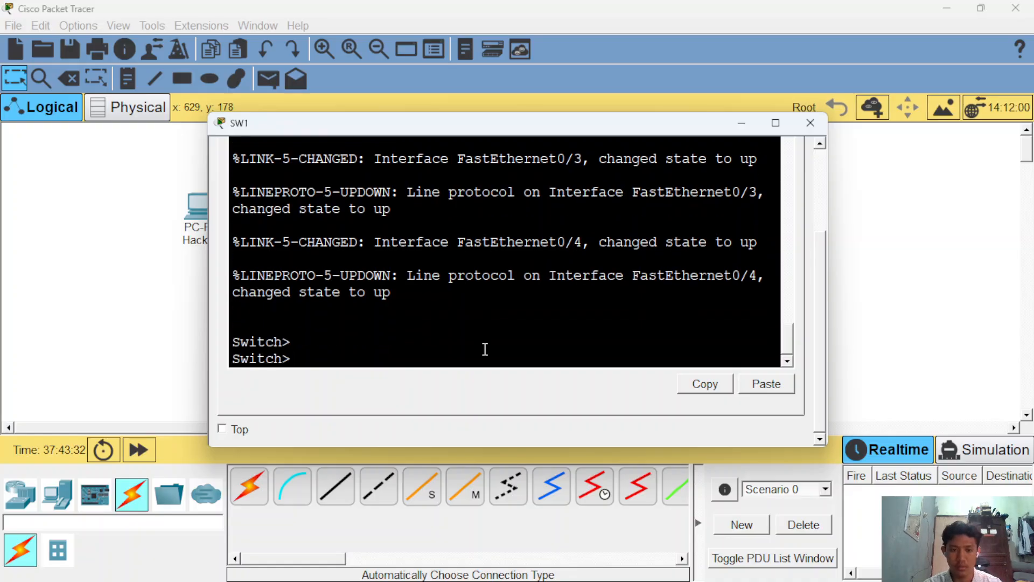
Step: Enter privileged mode and global configuration mode on SW1 with en and conf t, and put its console window away
type("en")
key("Return")
key("Return")
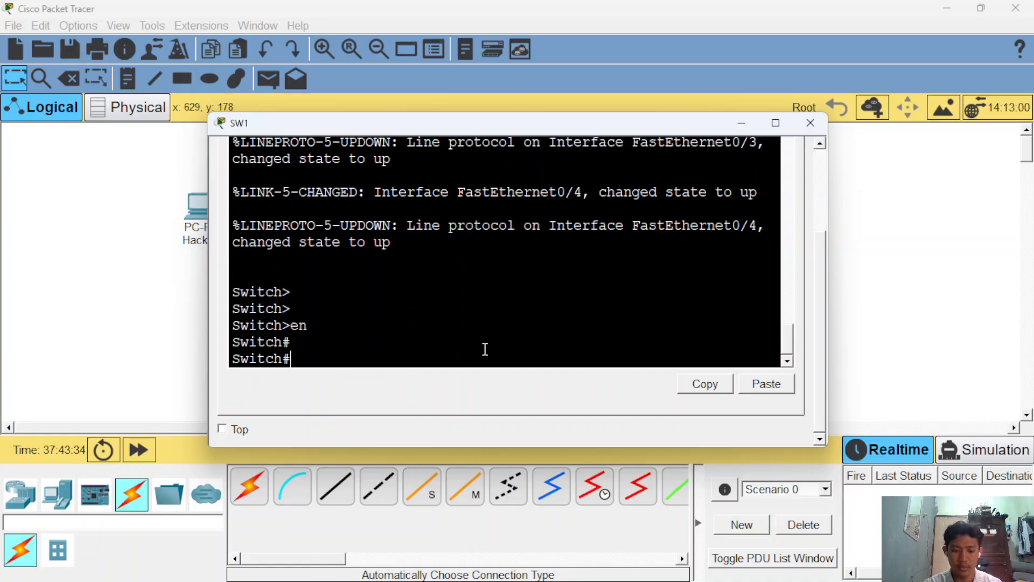
type("conf t")
key("Return")
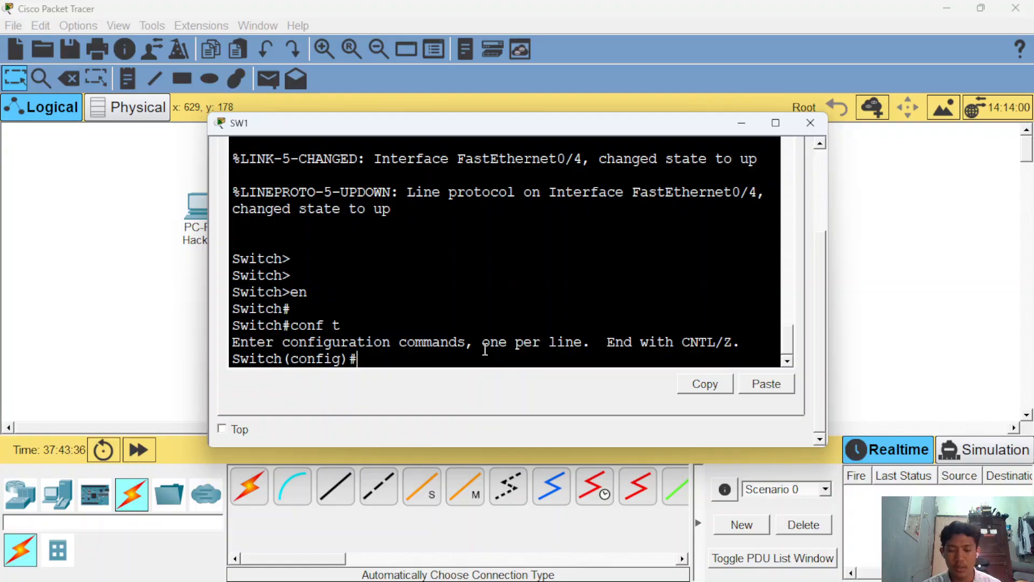
left_click(741, 123)
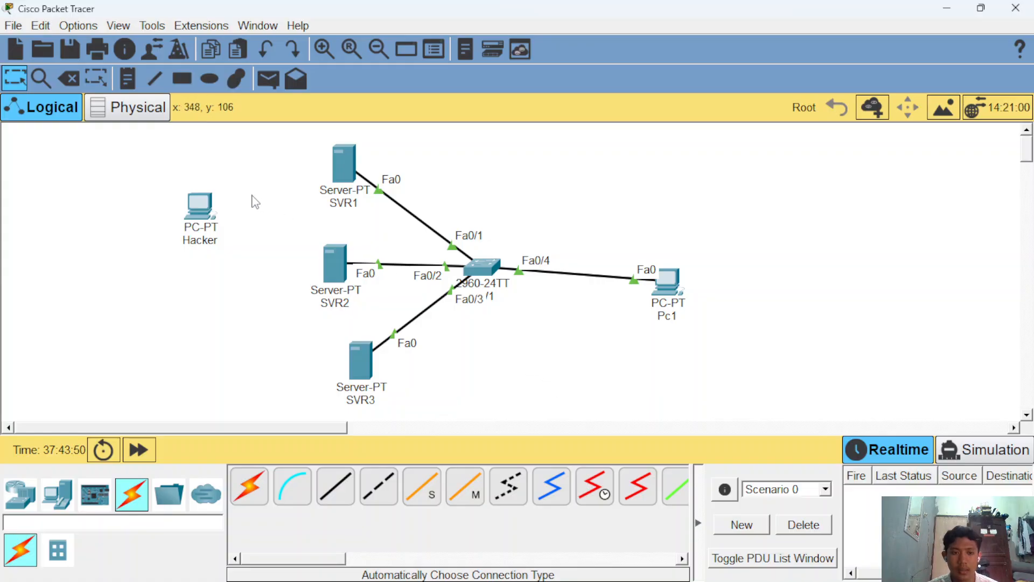
Step: Reposition the Hacker PC a little farther left of the three servers in the workspace
key("ctrl+z")
left_click_drag(294, 126, 743, 406)
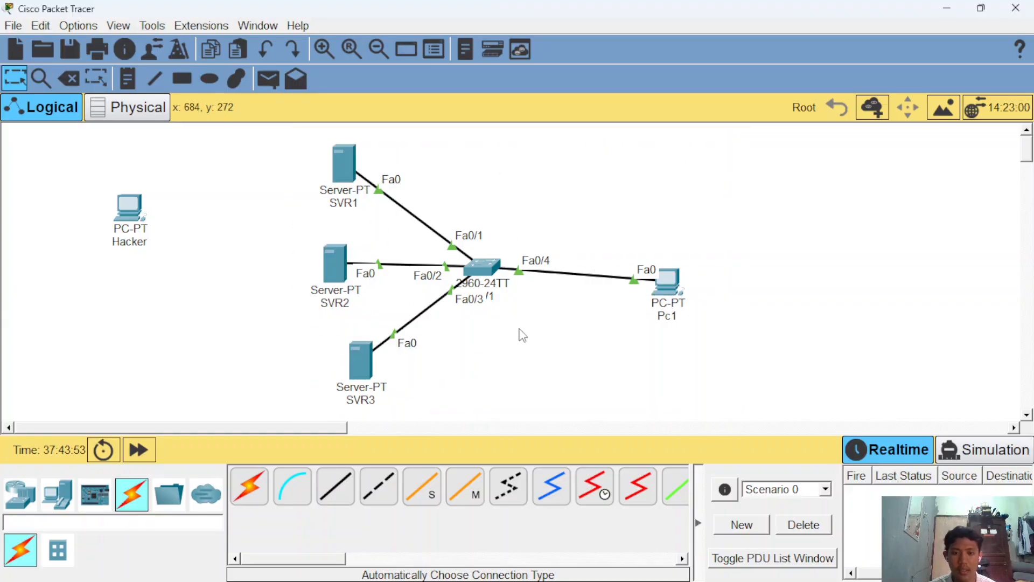
left_click_drag(139, 211, 170, 213)
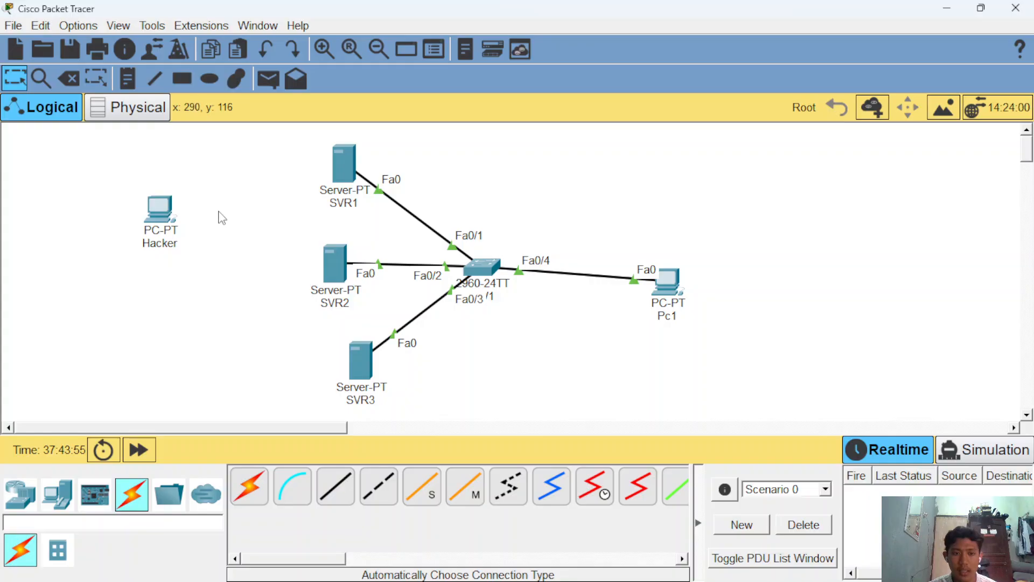
left_click_drag(628, 233, 797, 363)
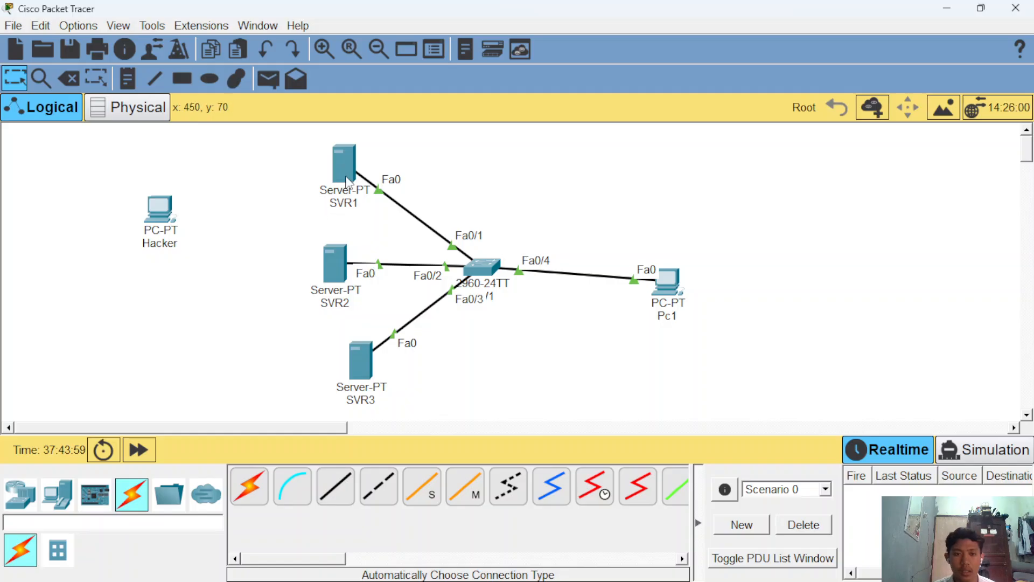
Step: Move the SVR1 end of the cable from SW1 port Fa0/1 to the Hacker PC's FastEthernet0 port
mouse_move(345, 185)
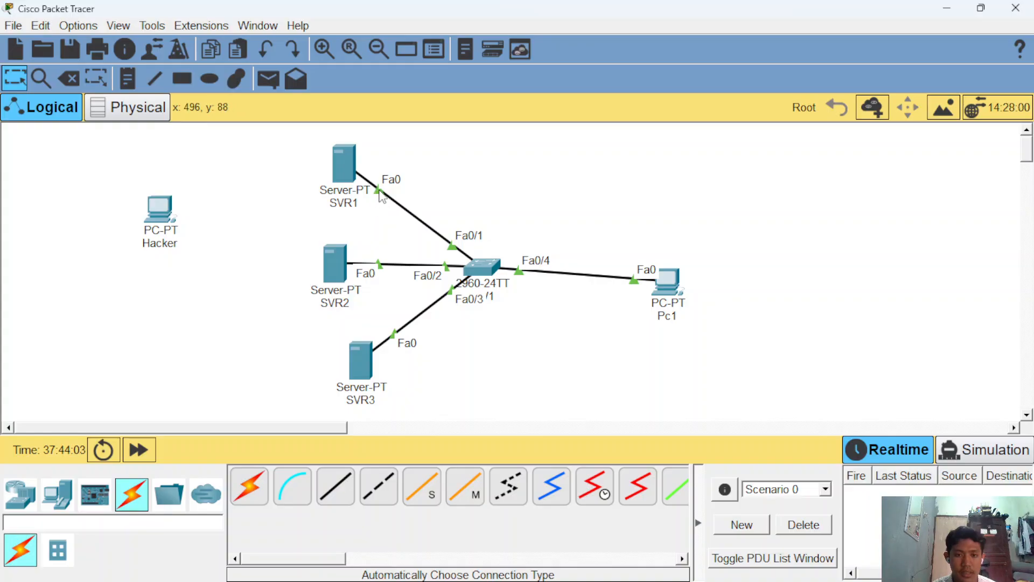
left_click_drag(379, 197, 154, 215)
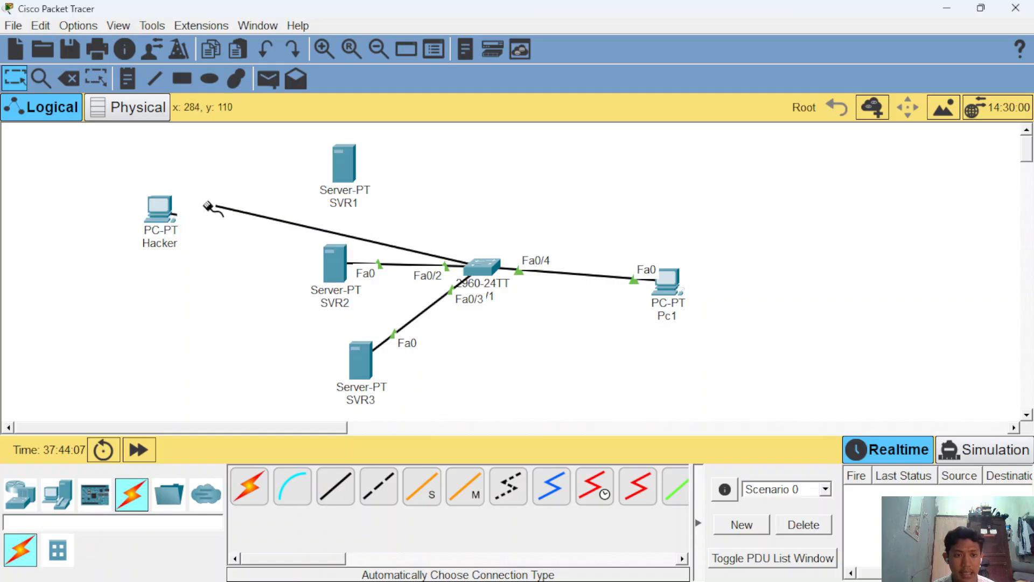
left_click(161, 210)
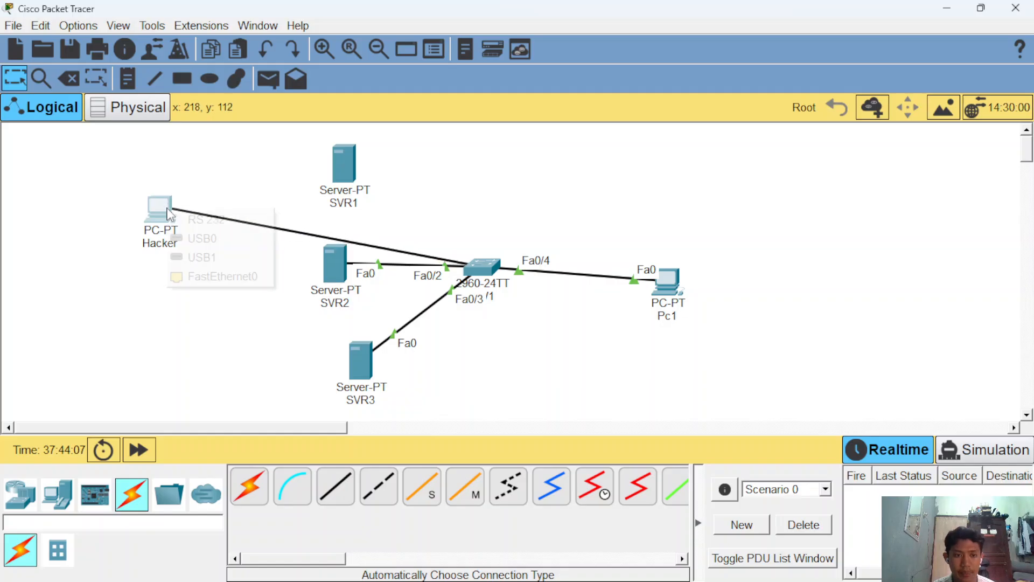
left_click(231, 276)
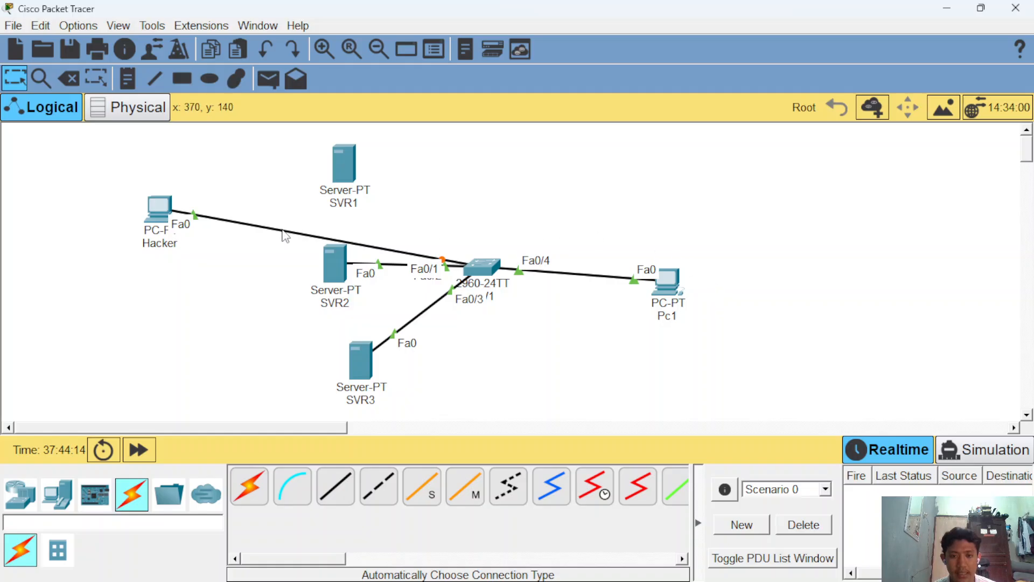
left_click_drag(293, 209, 730, 413)
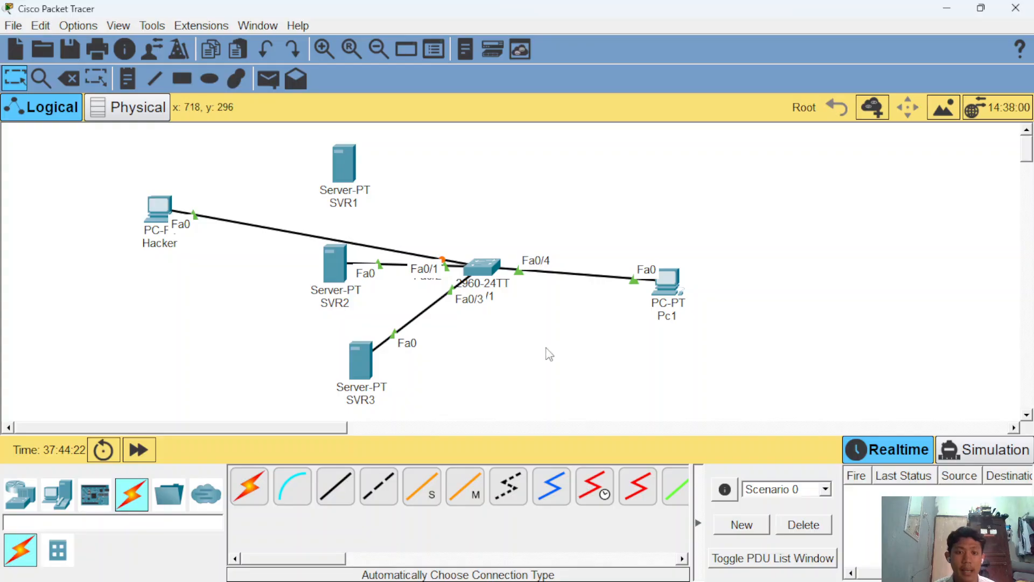
left_click_drag(280, 198, 718, 418)
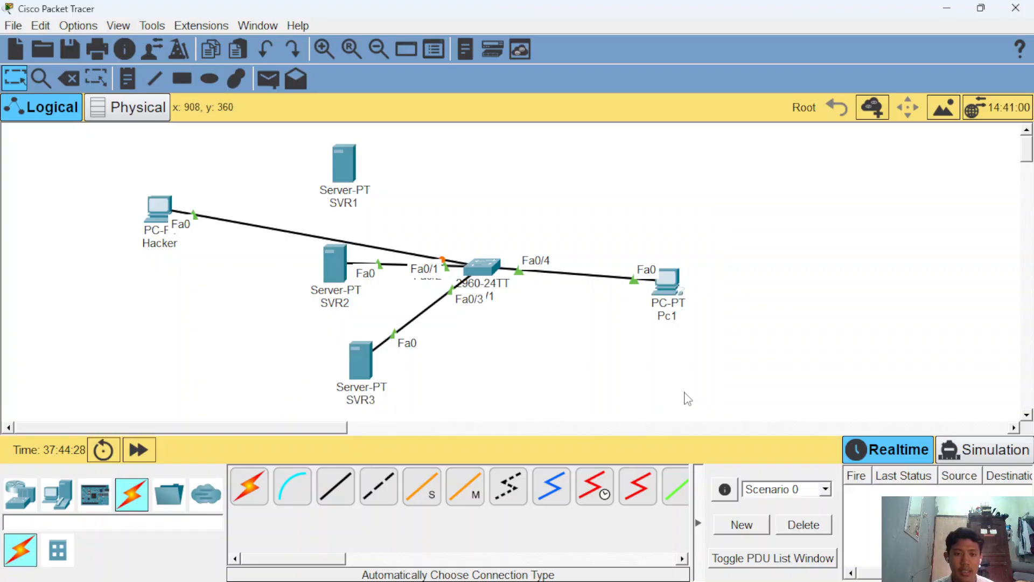
Step: Send a simple PDU from the Hacker PC to Pc1
left_click(152, 233)
left_click(152, 233)
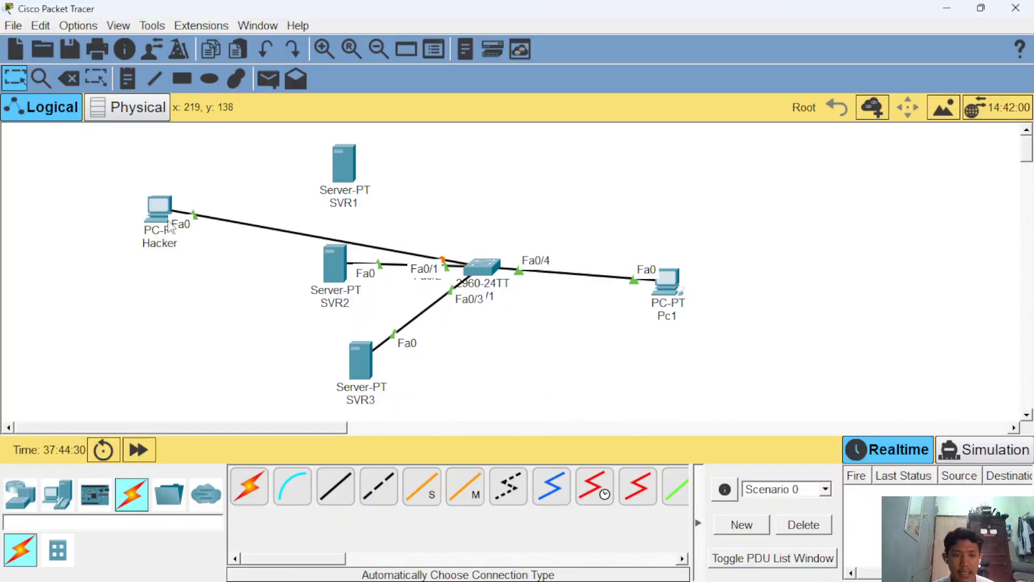
left_click(268, 78)
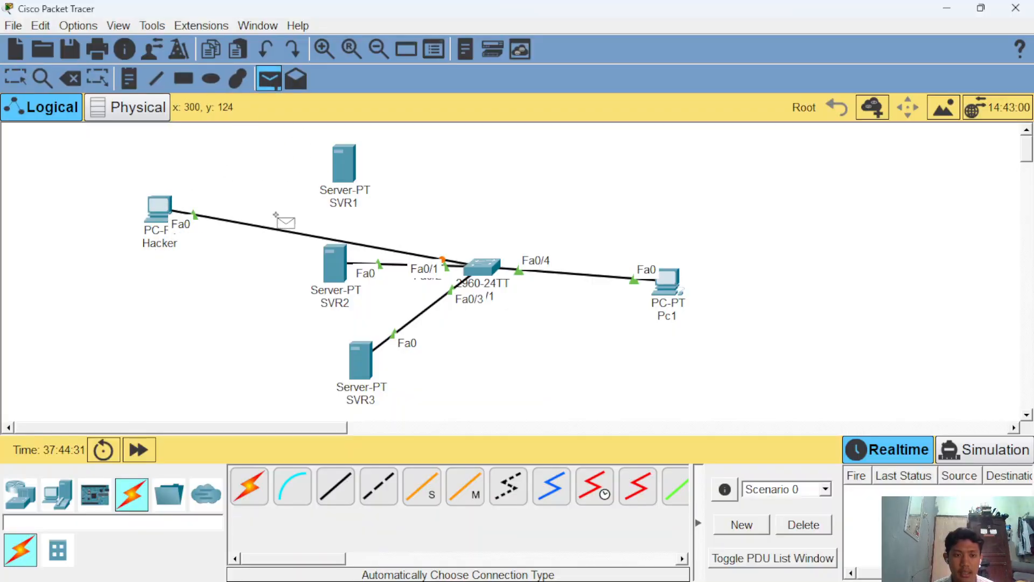
left_click(158, 210)
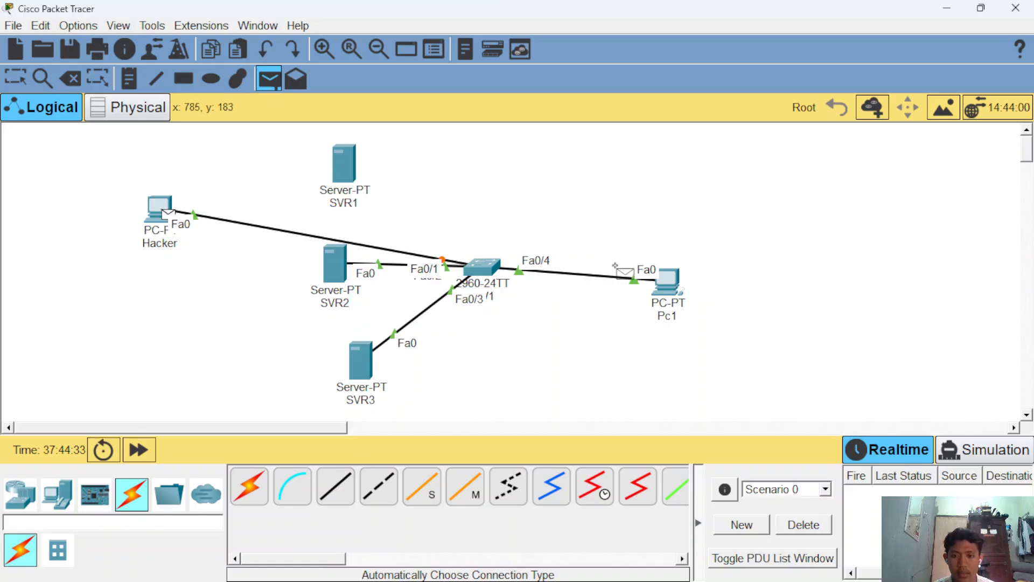
left_click(673, 288)
mouse_move(673, 287)
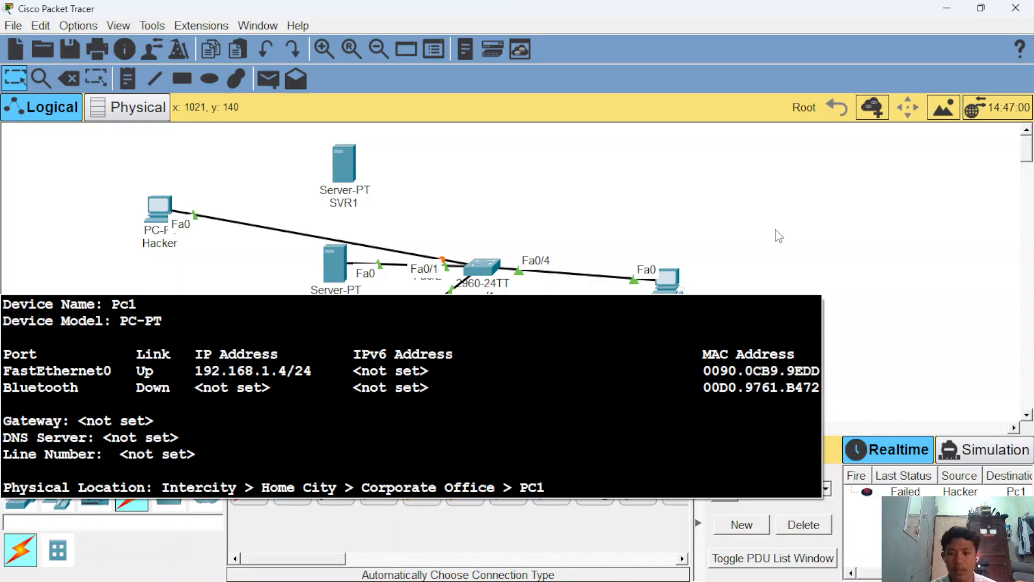
Step: Repeat the simple PDU test from the Hacker PC to Pc1
left_click(269, 78)
left_click(156, 207)
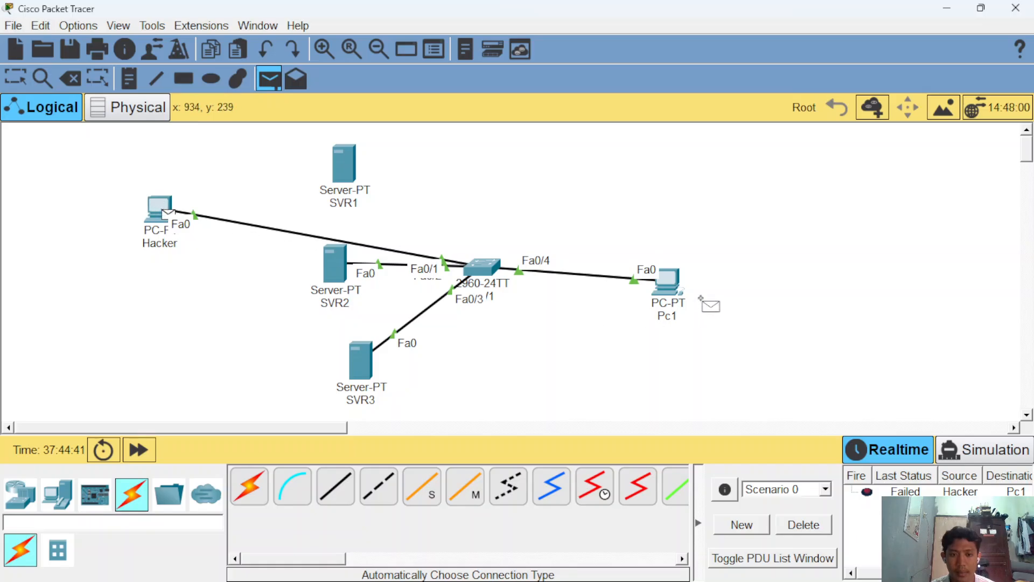
left_click(668, 279)
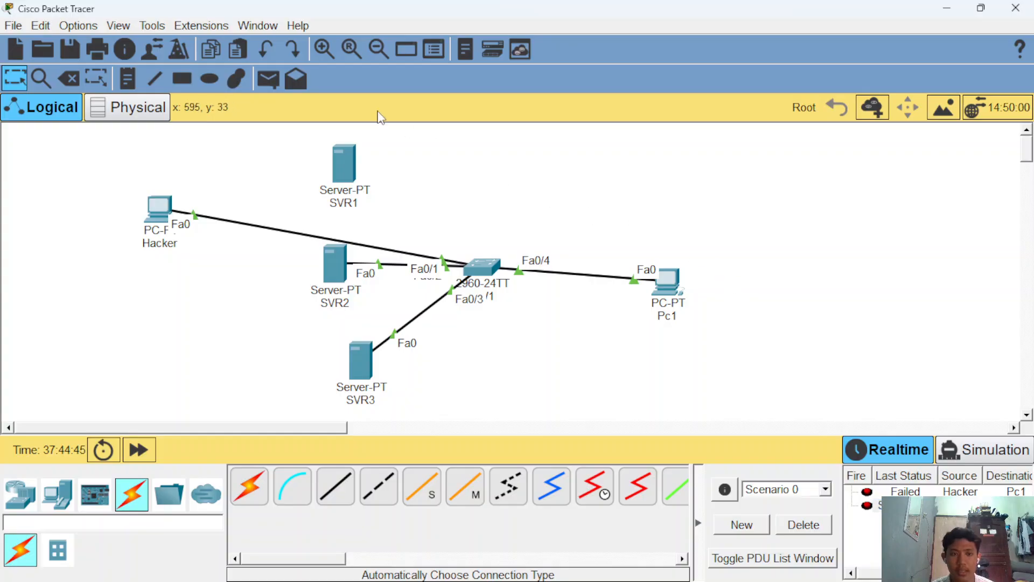
Step: Send one simple PDU from the Hacker PC to SVR2 and another from the Hacker PC to SVR3
left_click(269, 79)
left_click(161, 212)
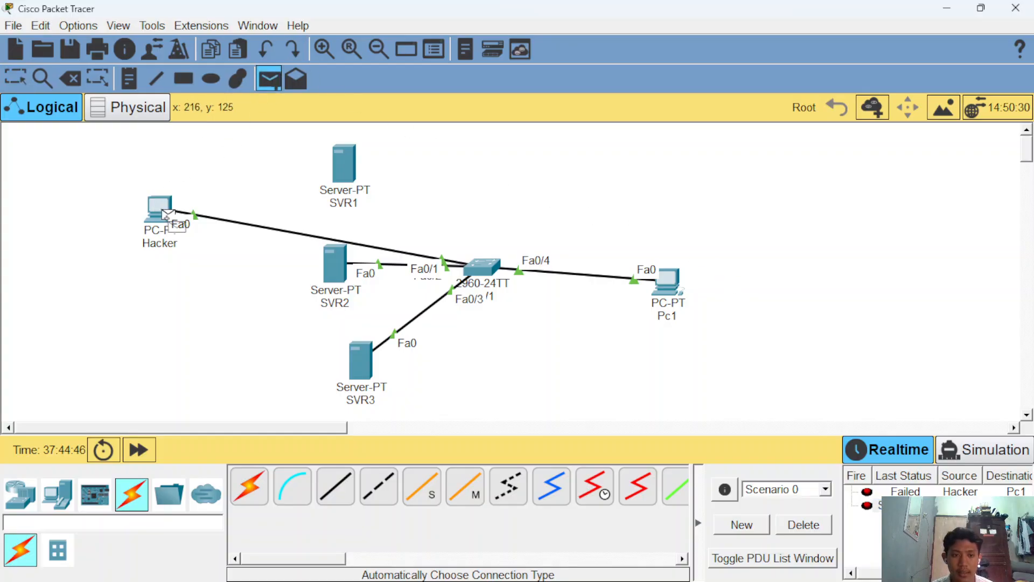
left_click(338, 267)
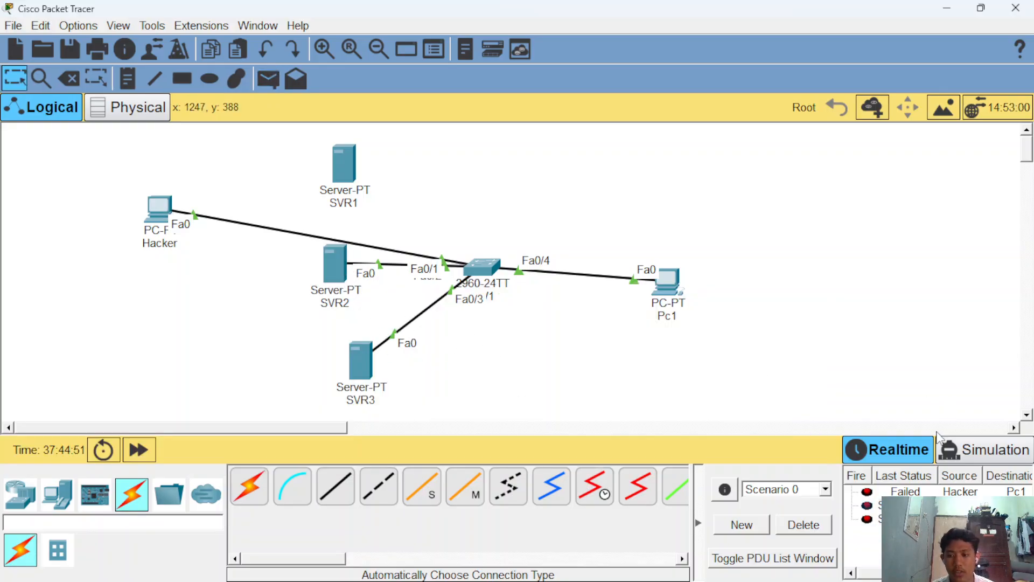
left_click(277, 79)
left_click(159, 208)
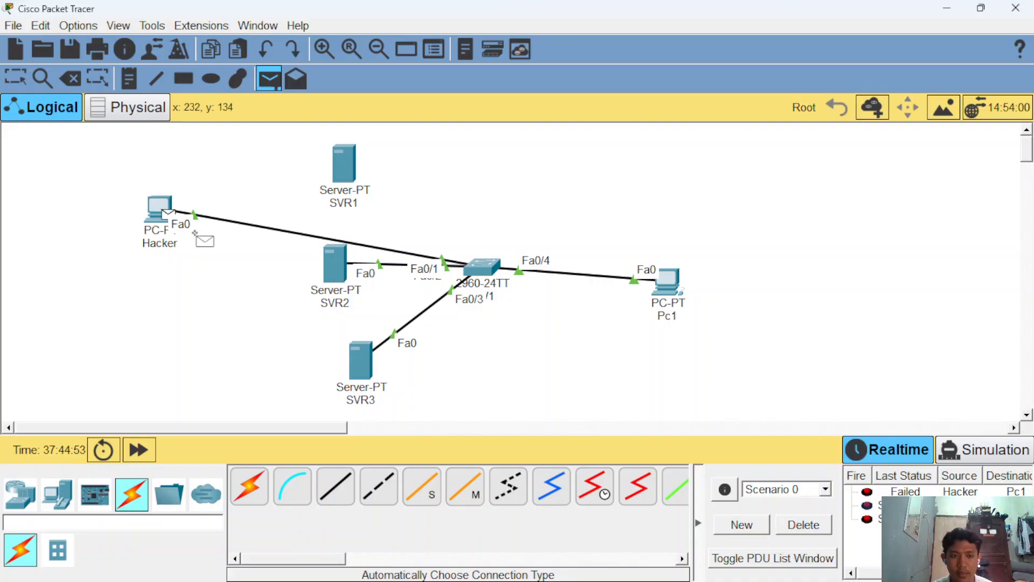
left_click(358, 366)
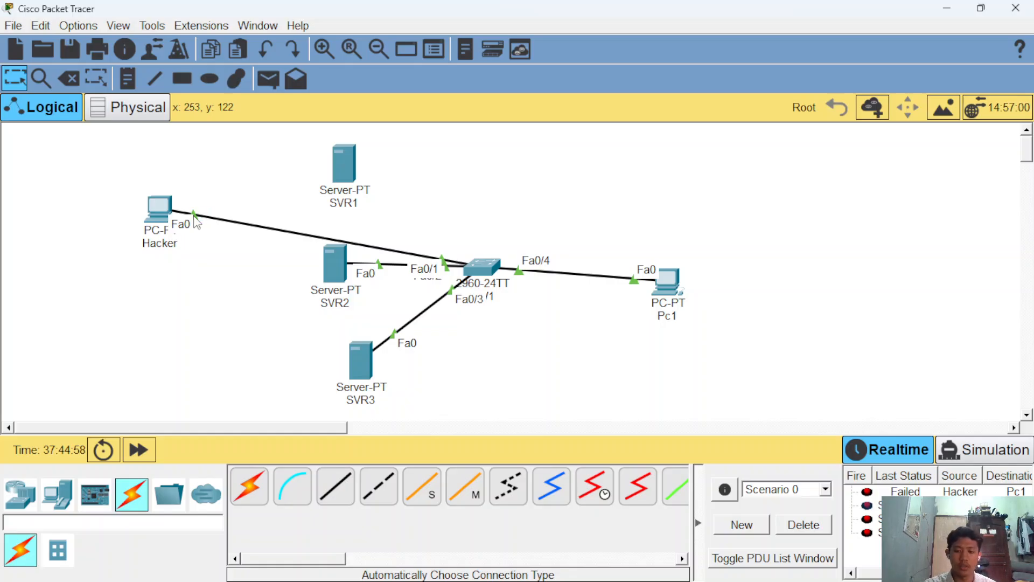
key("super+shift+s")
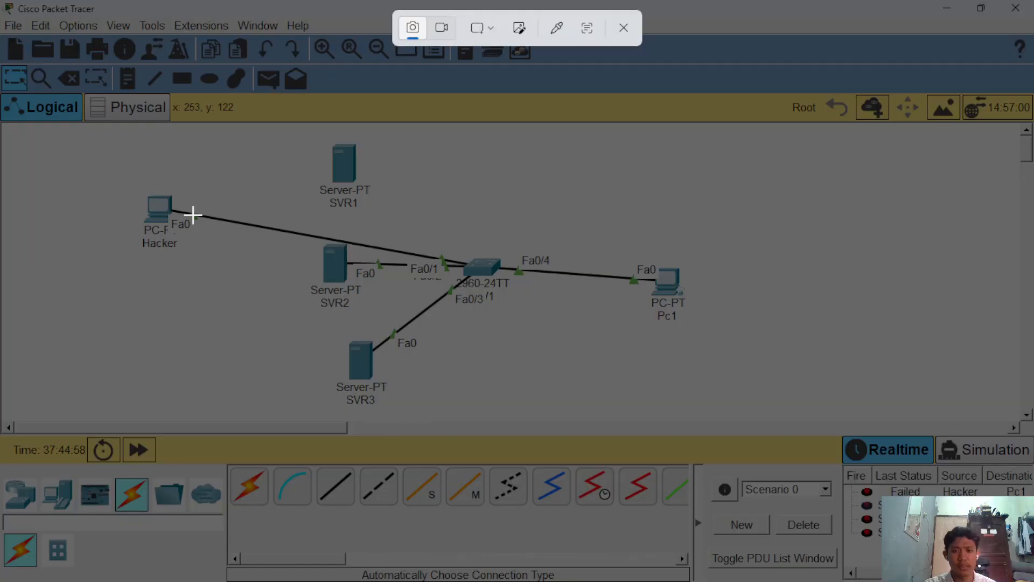
left_click(624, 27)
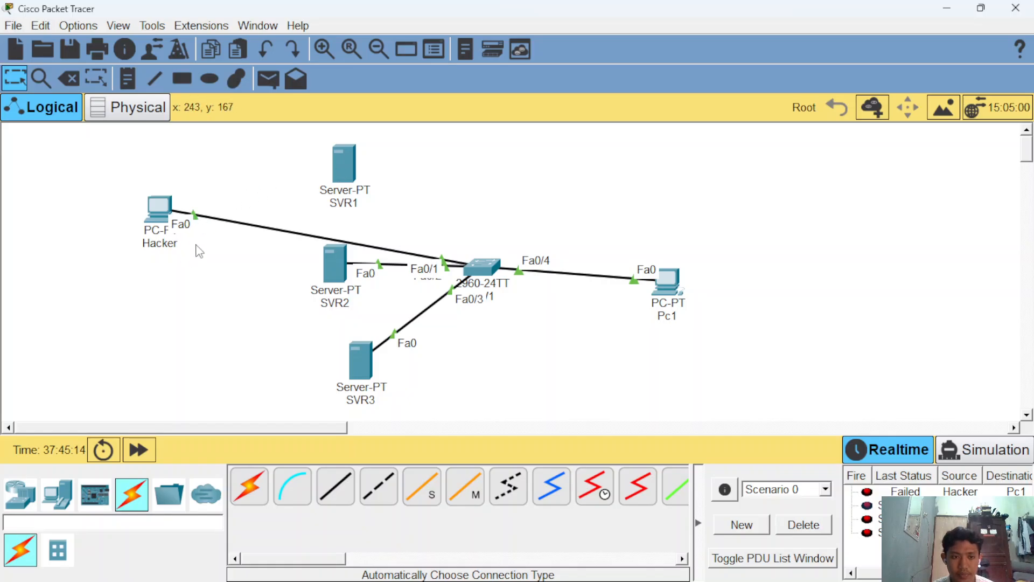
Step: Move the Hacker end of the SW1 Fa0/1 cable back to SVR1's FastEthernet0 port and fast-forward the network time
left_click_drag(197, 220, 356, 175)
left_click(353, 171)
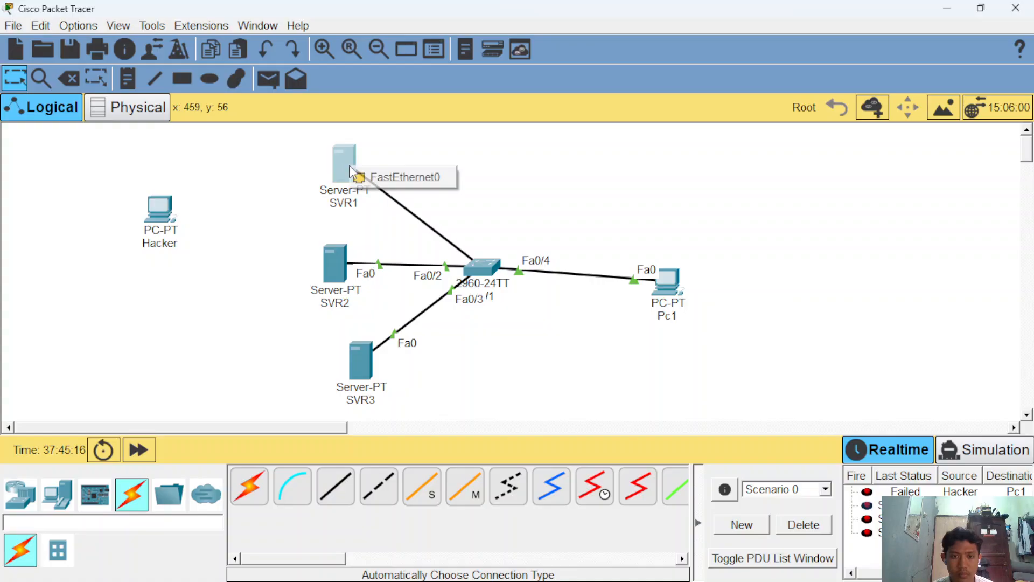
left_click(434, 185)
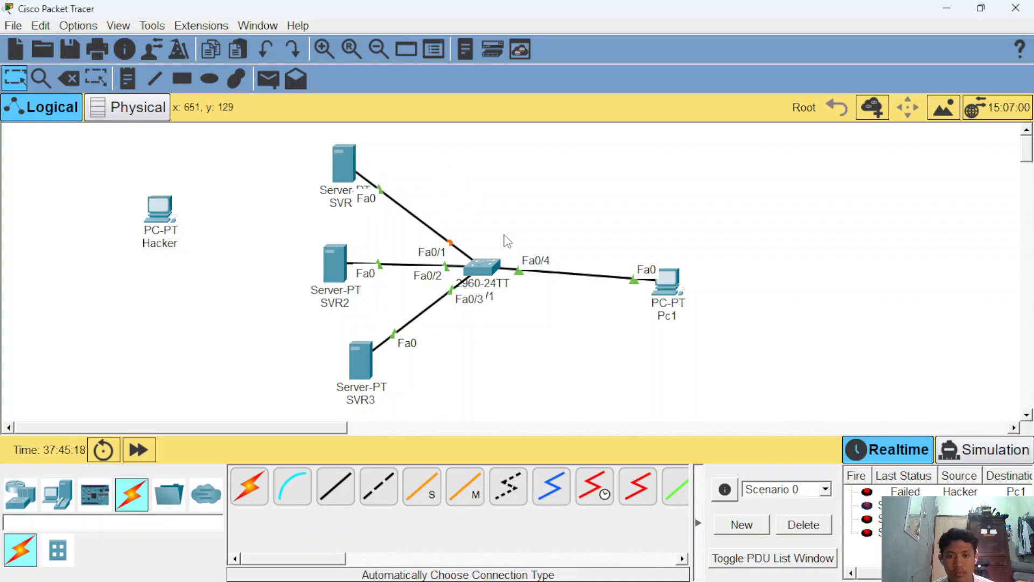
left_click(141, 451)
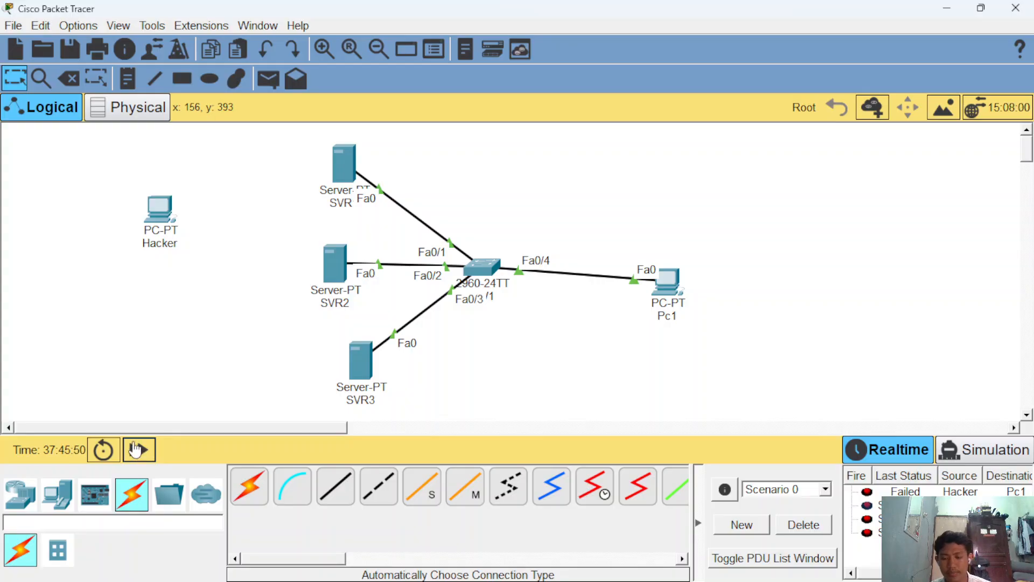
Step: Reposition switch SW1 slightly higher in the workspace between the servers and Pc1
left_click_drag(489, 273, 505, 272)
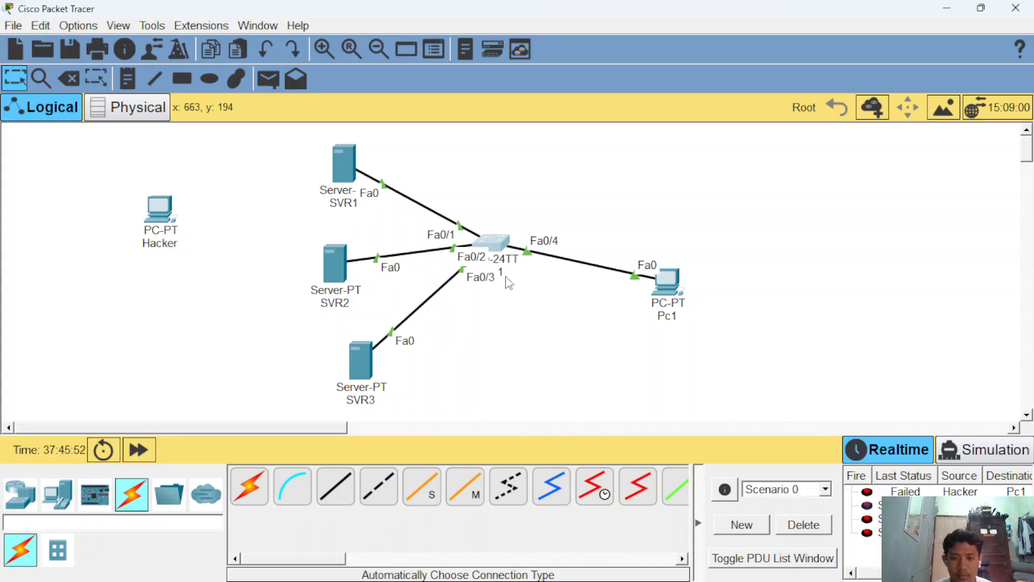
left_click(509, 272)
left_click(810, 123)
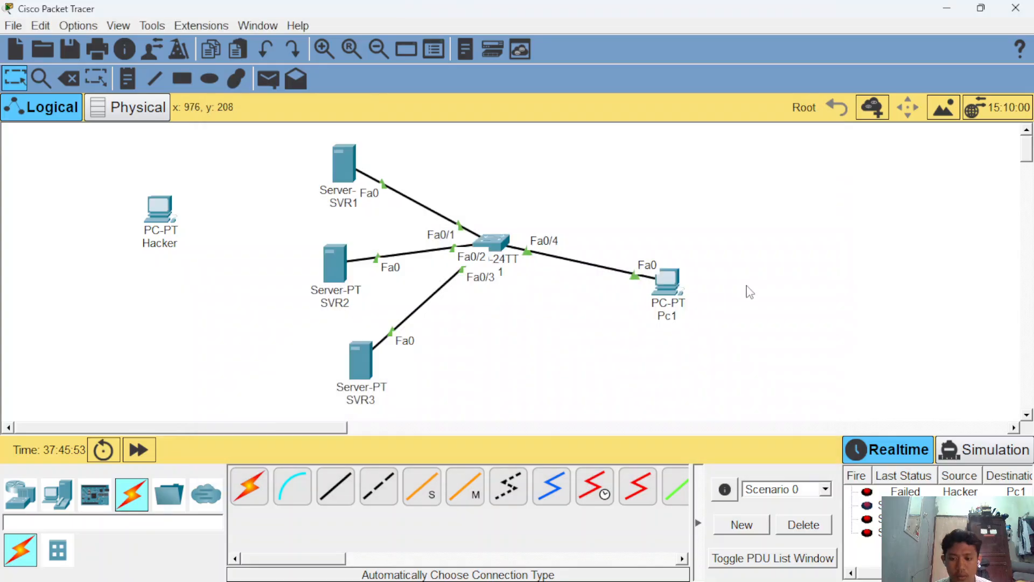
Step: Send a simple PDU from SVR1 to Pc1 to test the restored link
left_click(344, 164)
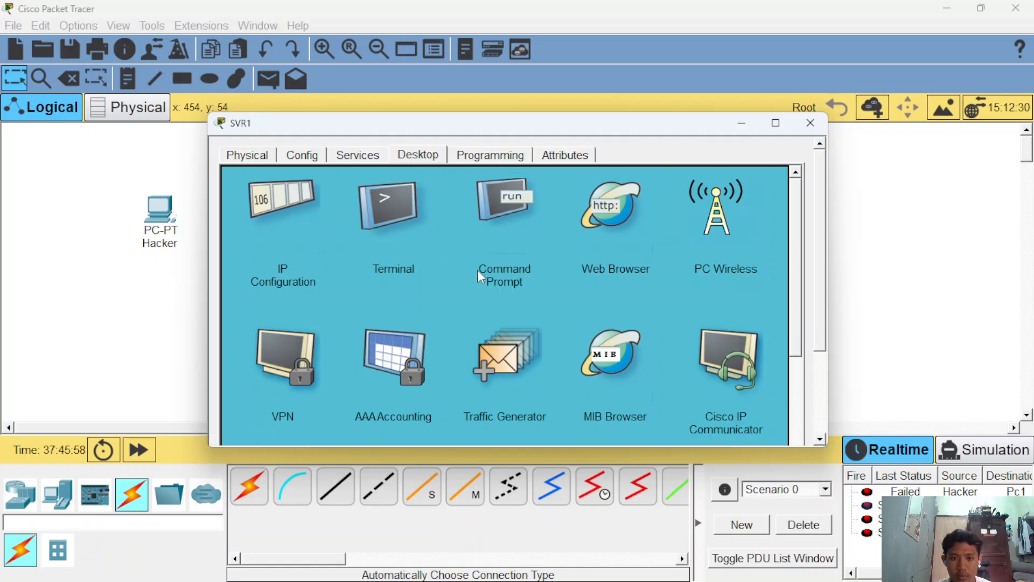
left_click(810, 123)
left_click(268, 78)
left_click(344, 148)
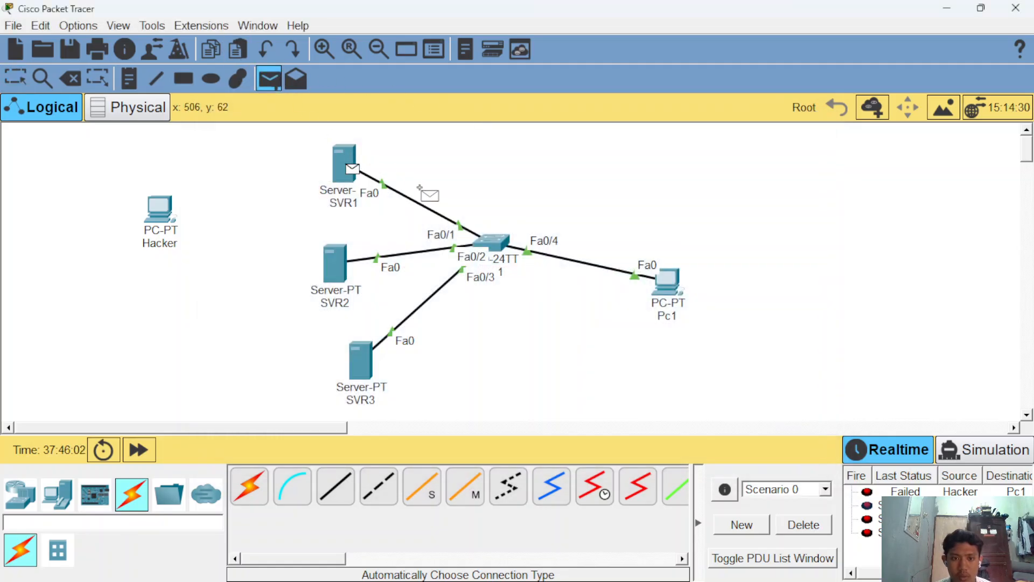
left_click(674, 280)
mouse_move(675, 280)
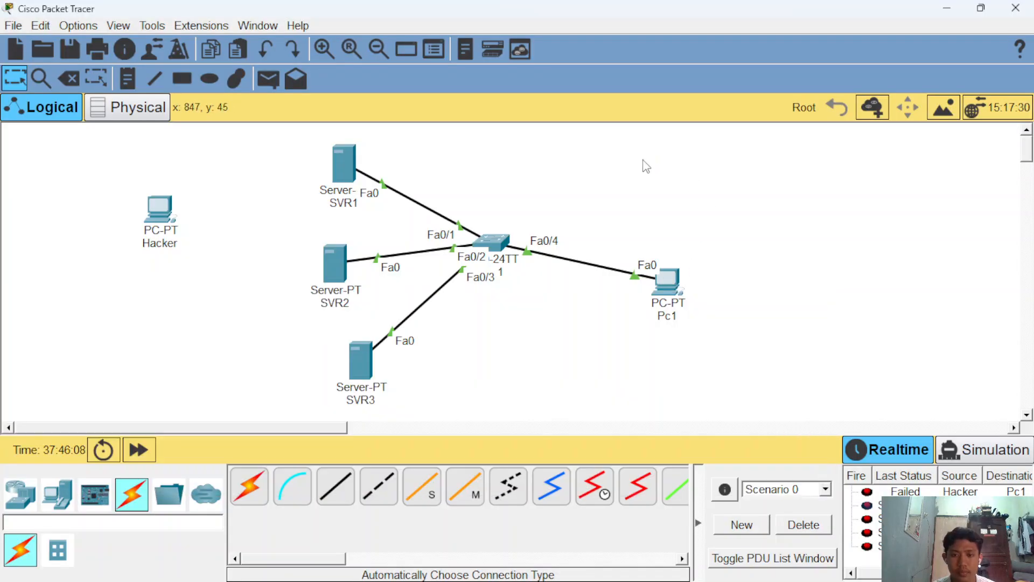
Step: Send one simple PDU from SVR2 to Pc1 and another from SVR3 to Pc1
left_click(338, 263)
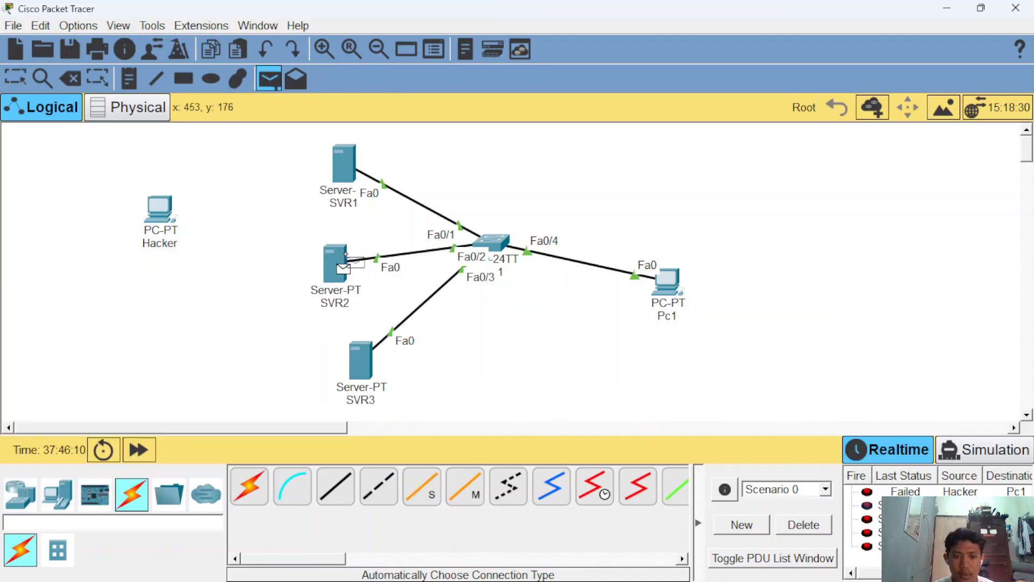
left_click(680, 287)
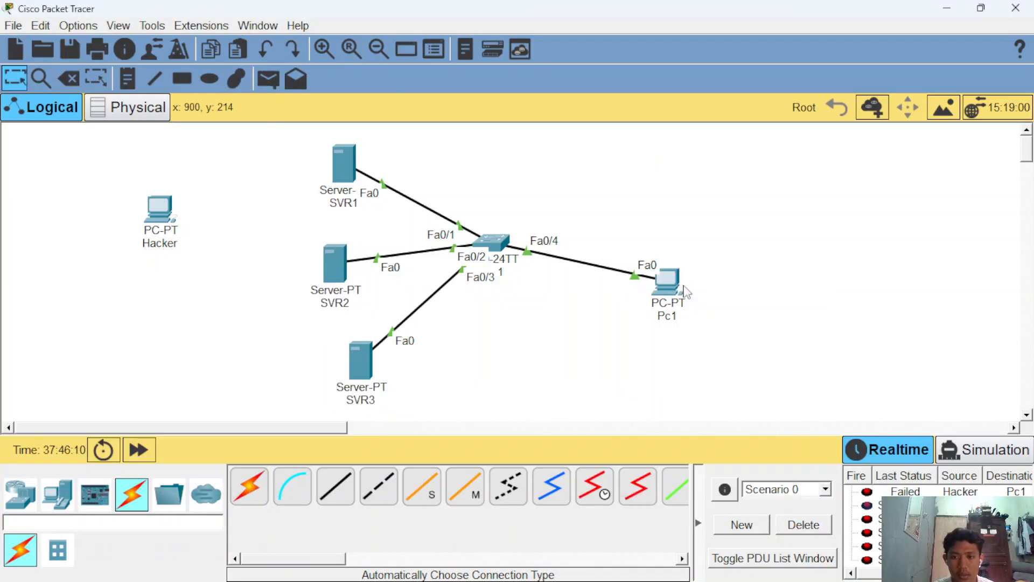
left_click(269, 79)
left_click(361, 359)
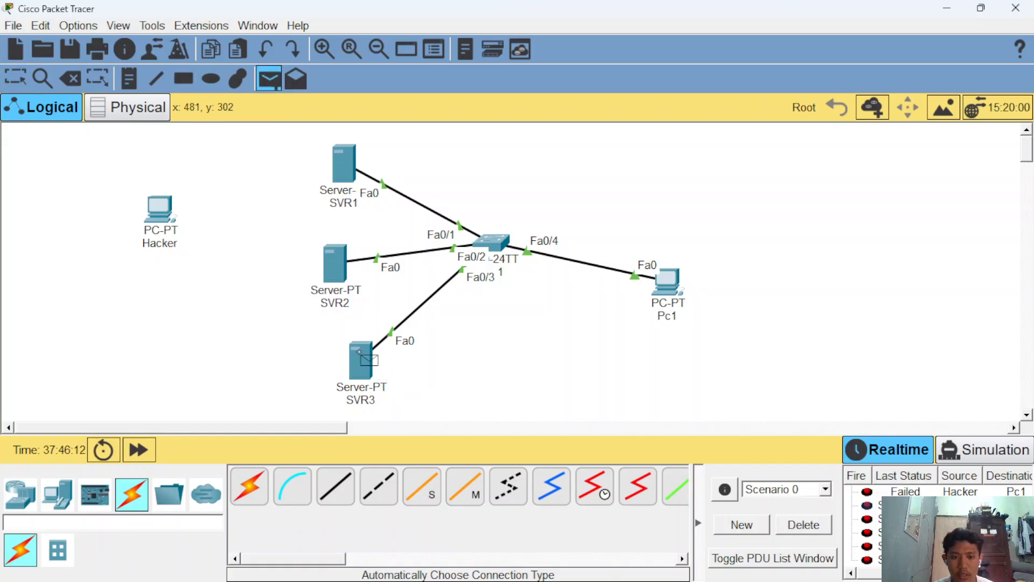
left_click(671, 284)
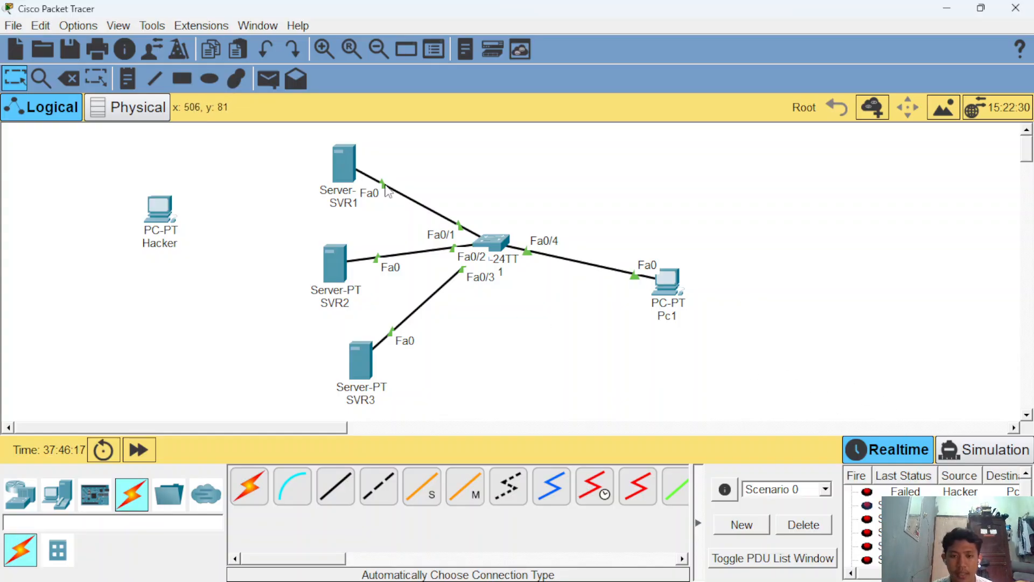
left_click_drag(300, 125, 708, 412)
left_click_drag(285, 127, 730, 414)
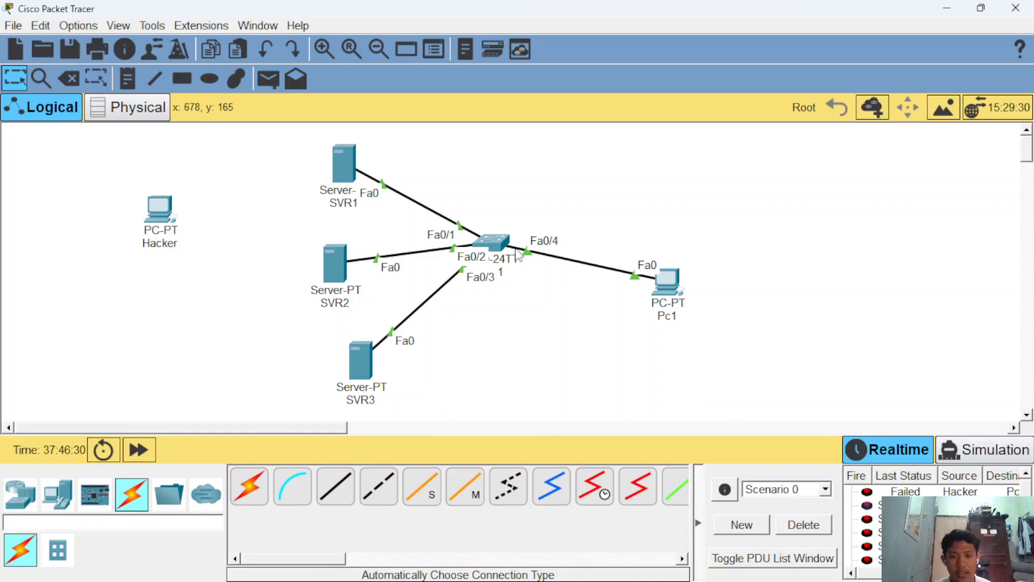
Step: Open SW1's command-line console, bring up a fresh global configuration prompt, and put the window away
left_click(494, 243)
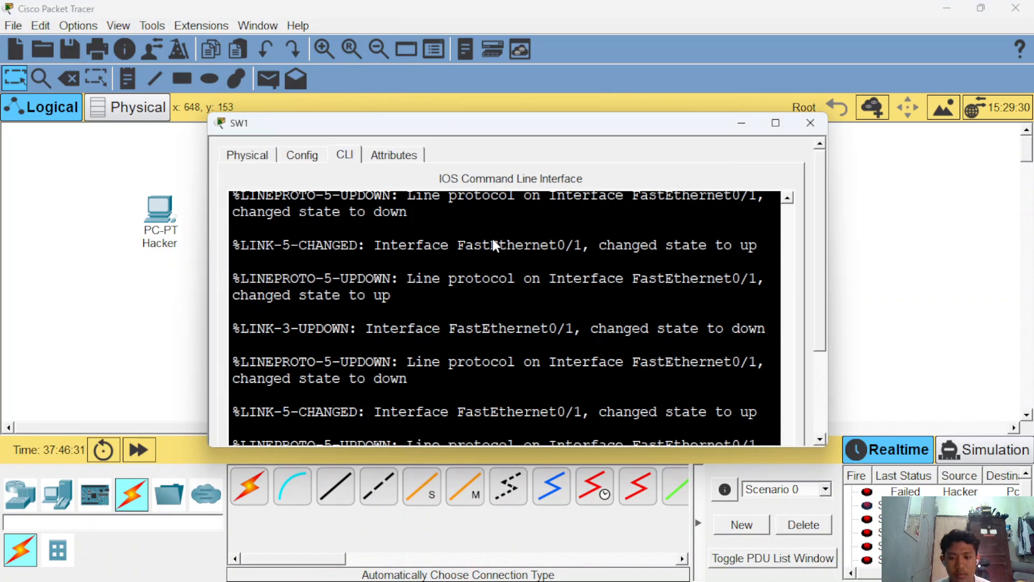
scroll(533, 350, "down", 3)
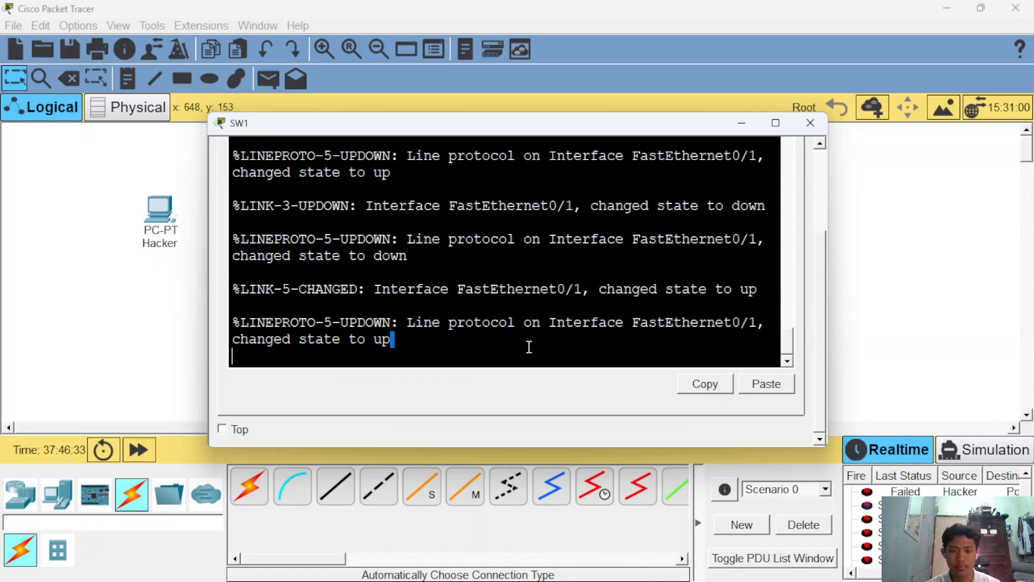
key("Return")
key("Return")
key("Return")
key("Return")
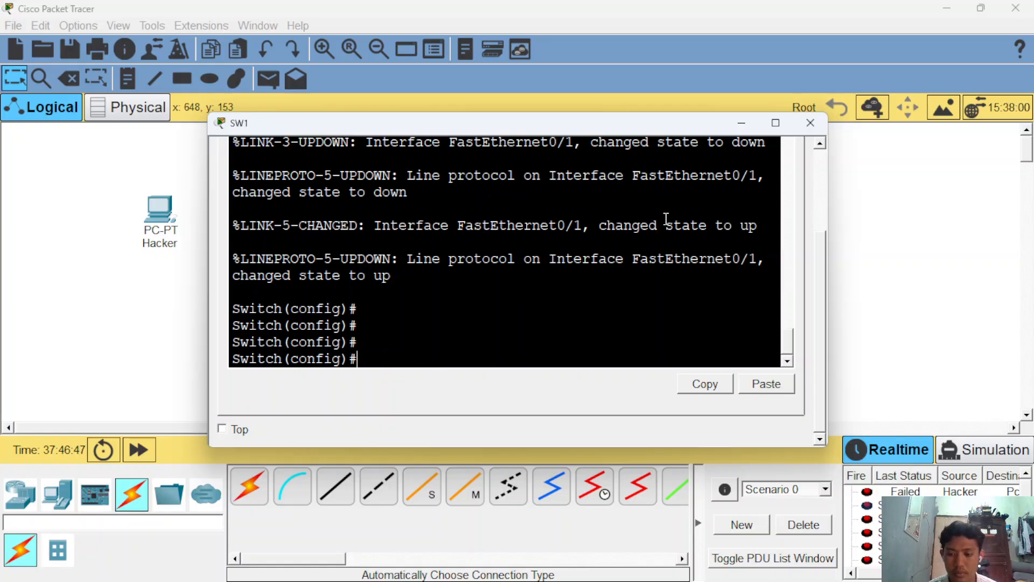
left_click(740, 126)
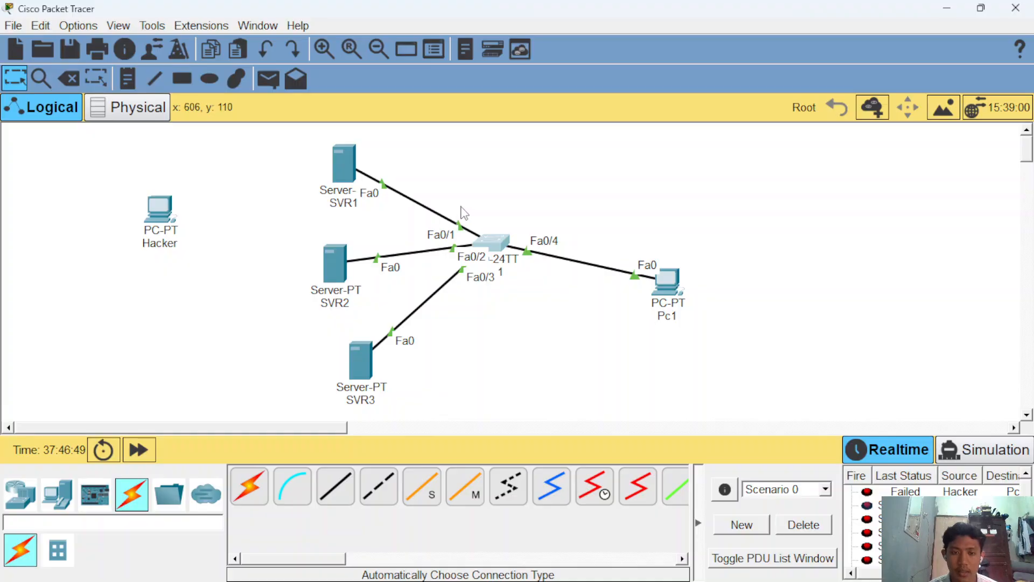
Step: Reposition SVR1 slightly higher above SVR2 in the workspace
mouse_move(348, 167)
left_mouse_down()
mouse_move(291, 152)
mouse_move(355, 141)
mouse_move(367, 169)
mouse_move(339, 151)
left_mouse_up()
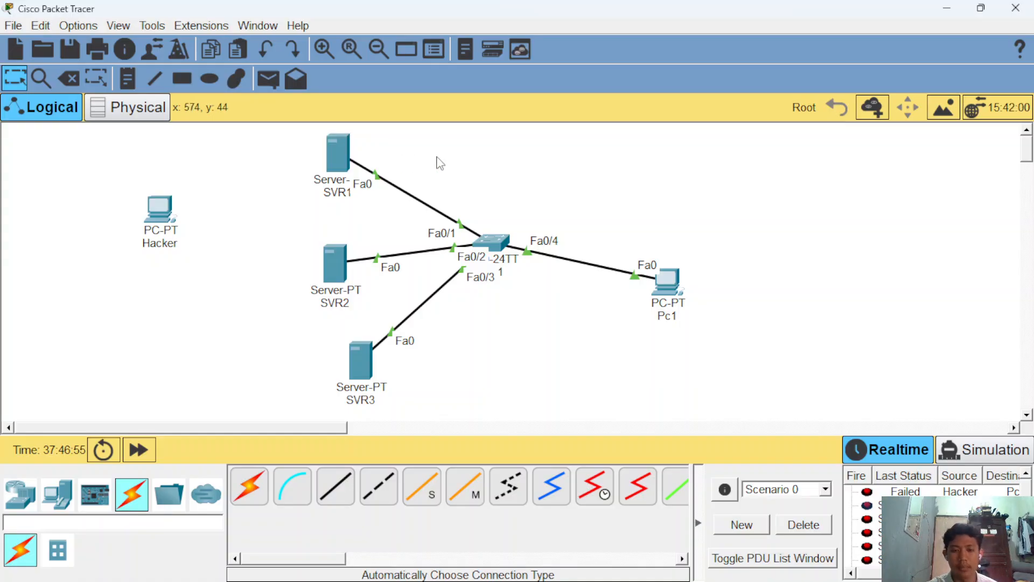
mouse_move(326, 161)
left_mouse_down()
mouse_move(277, 161)
mouse_move(321, 158)
mouse_move(331, 144)
mouse_move(339, 162)
mouse_move(319, 167)
left_mouse_up()
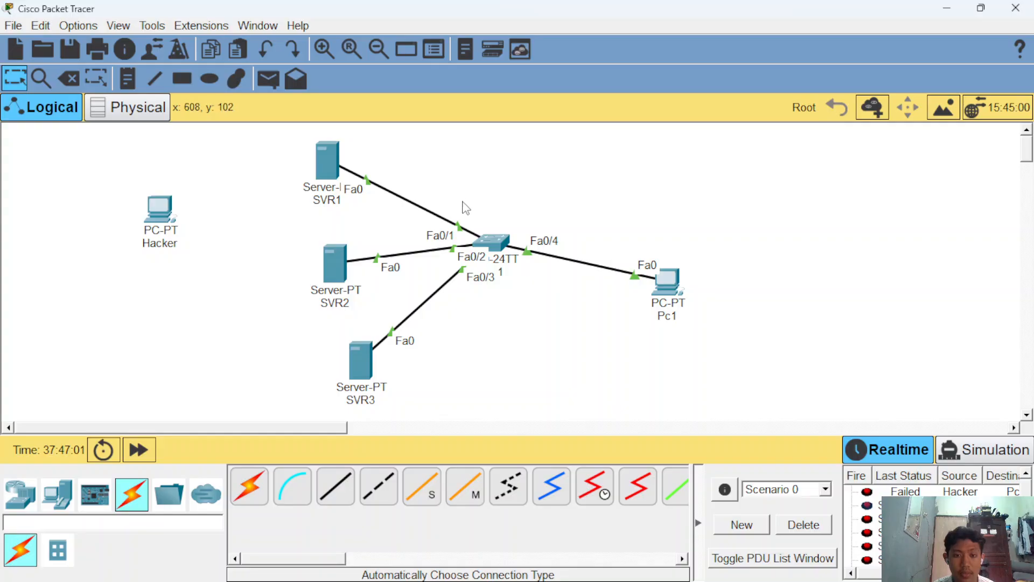
mouse_move(330, 174)
left_mouse_down()
mouse_move(278, 193)
mouse_move(371, 191)
mouse_move(341, 177)
left_mouse_up()
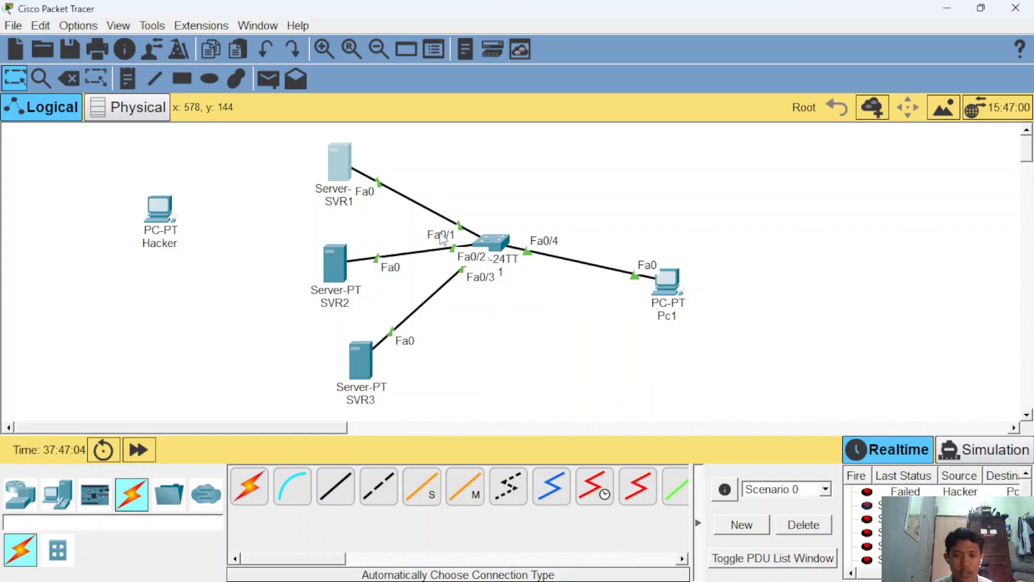
left_click_drag(338, 161, 360, 161)
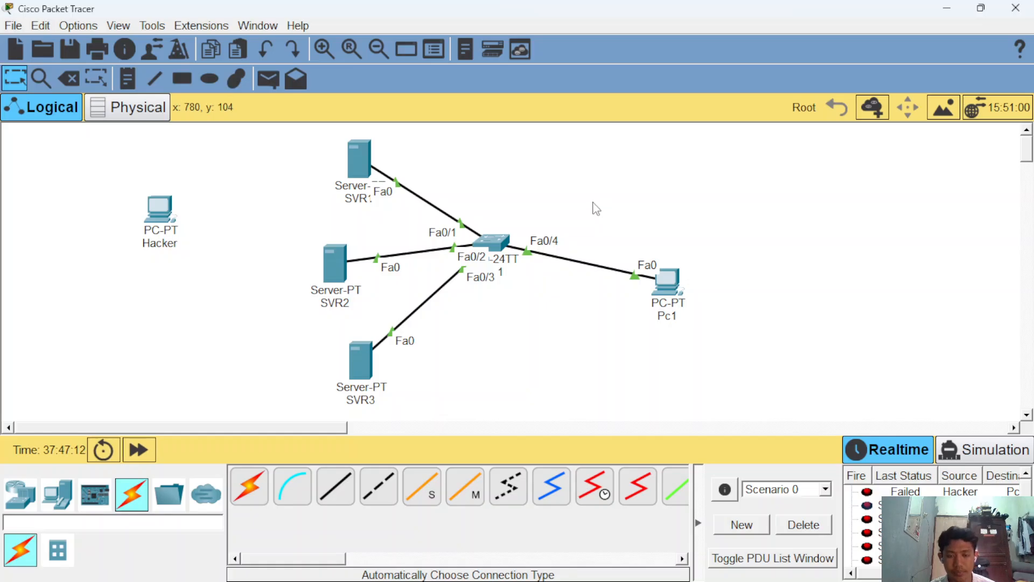
mouse_move(355, 176)
left_mouse_down()
mouse_move(331, 161)
mouse_move(346, 171)
left_mouse_up()
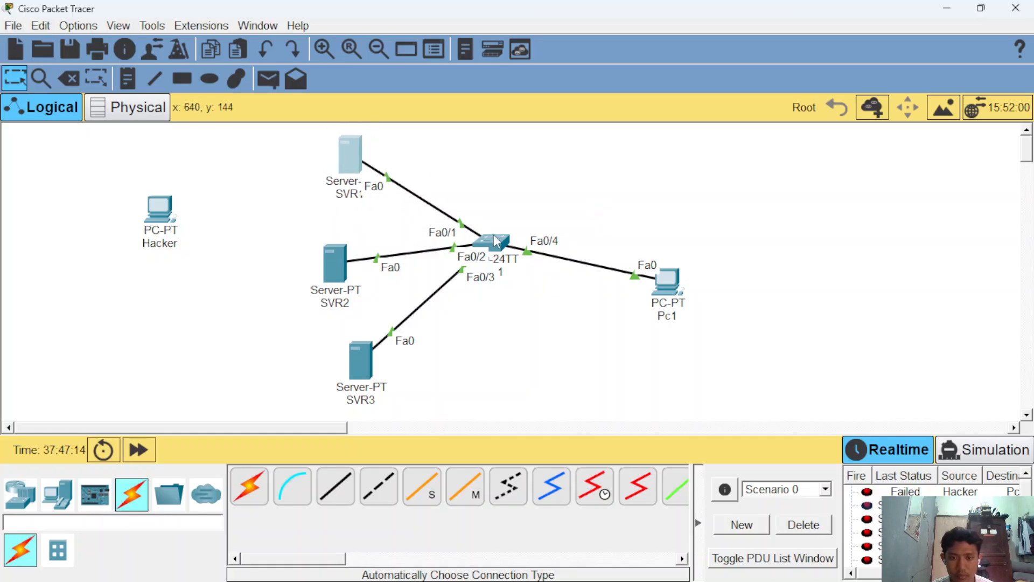
Step: Open SW1's console and enter interface configuration for port fa0/1
left_click(491, 242)
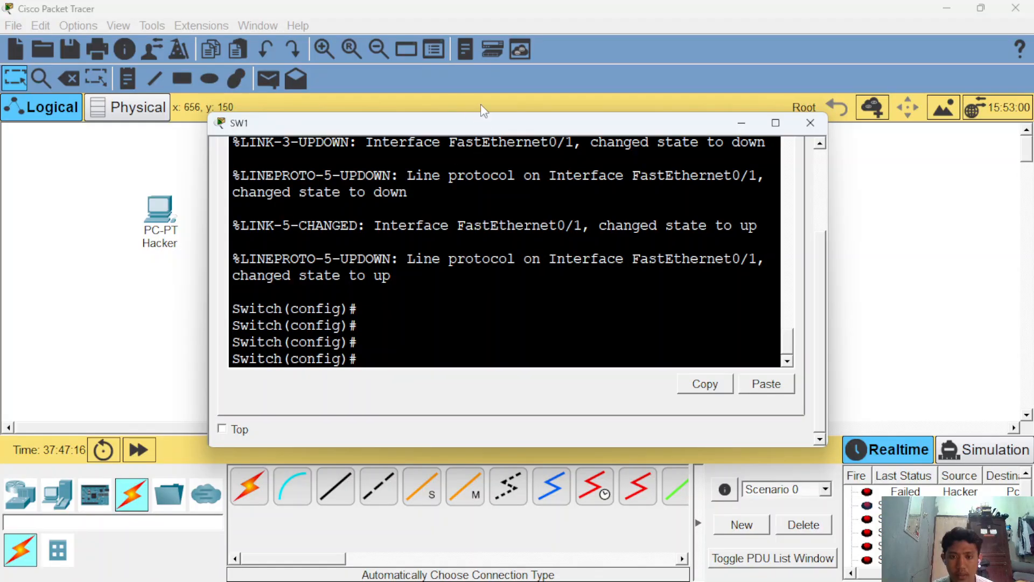
left_click(437, 345)
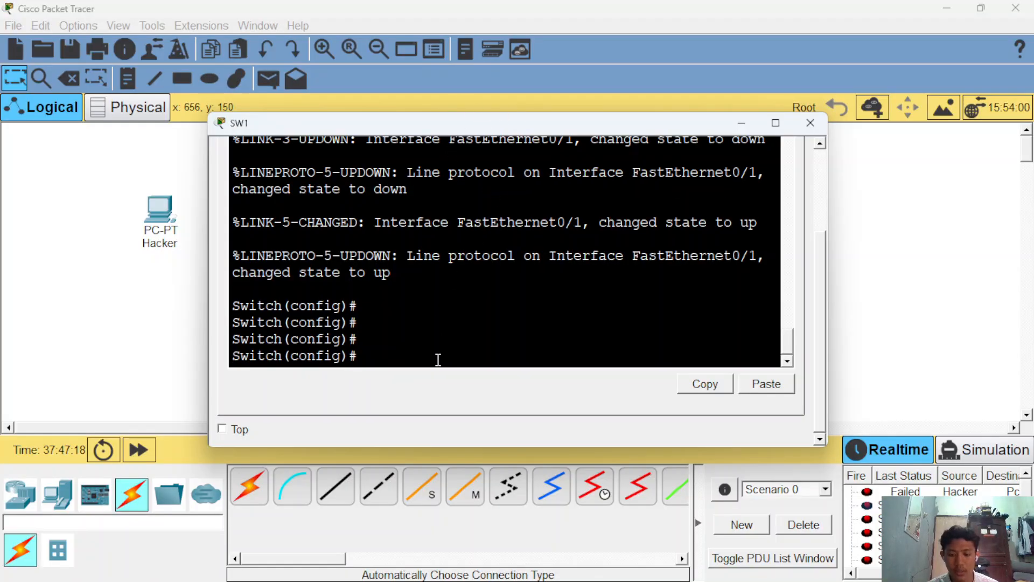
type("int fa")
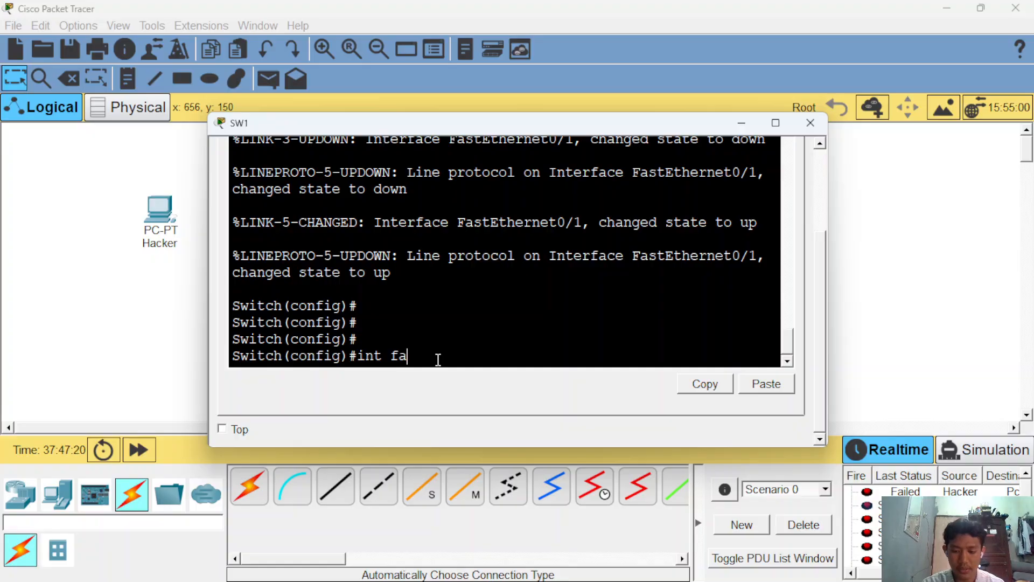
type("0/1")
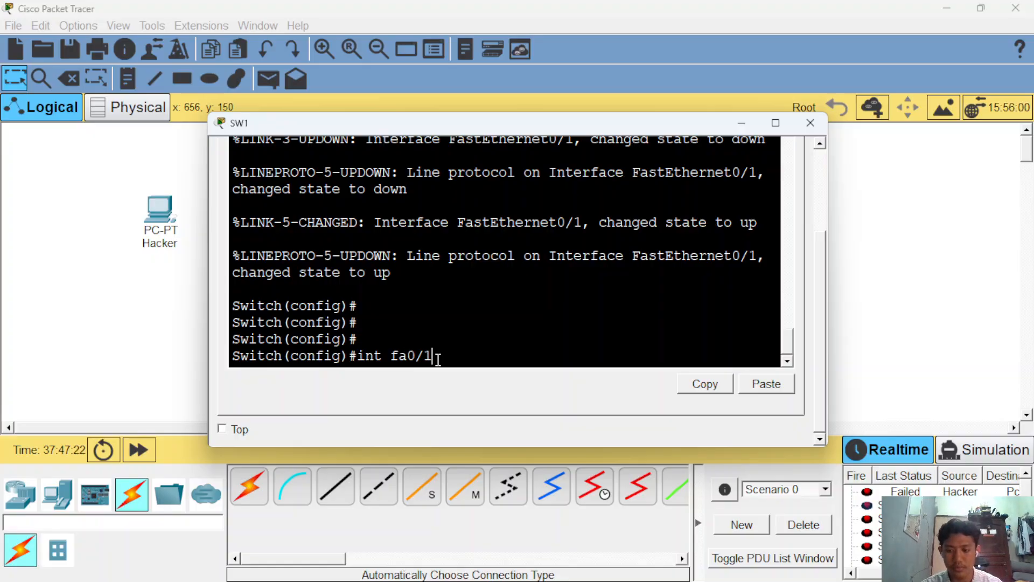
key("Return")
key("Return")
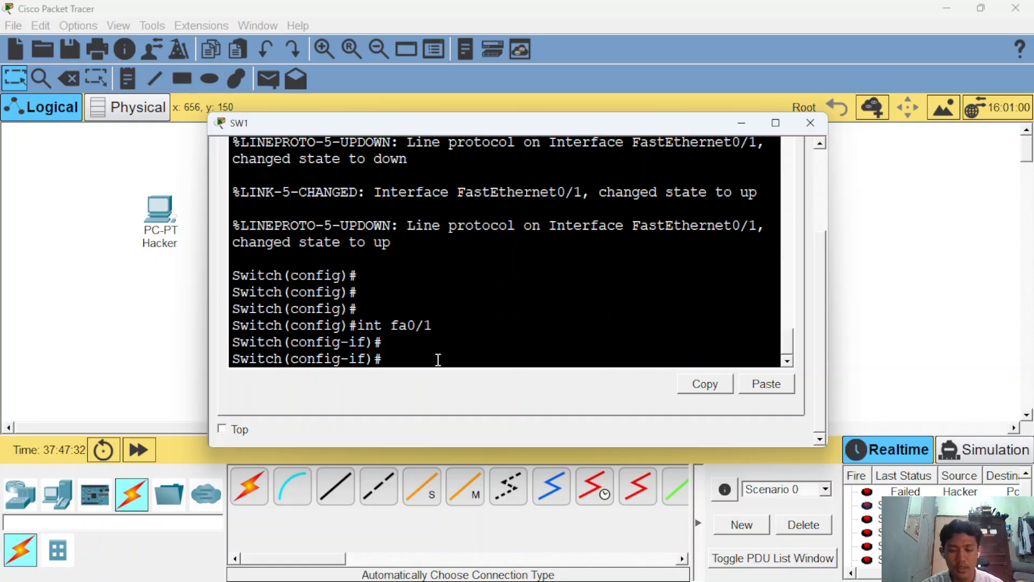
Step: Set interface fa0/1 to access mode with "switchport mode access"
type("switchp")
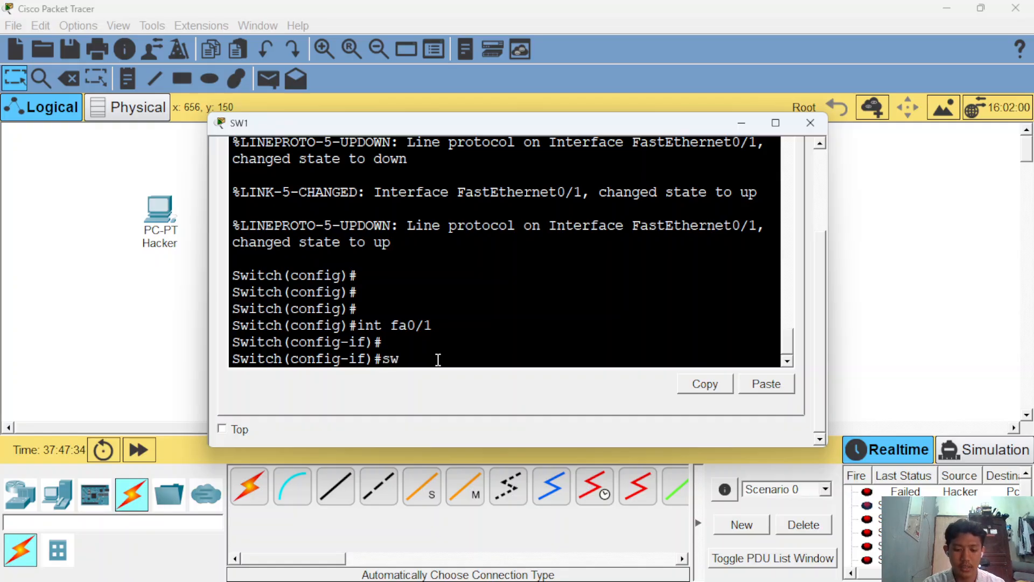
type("ort")
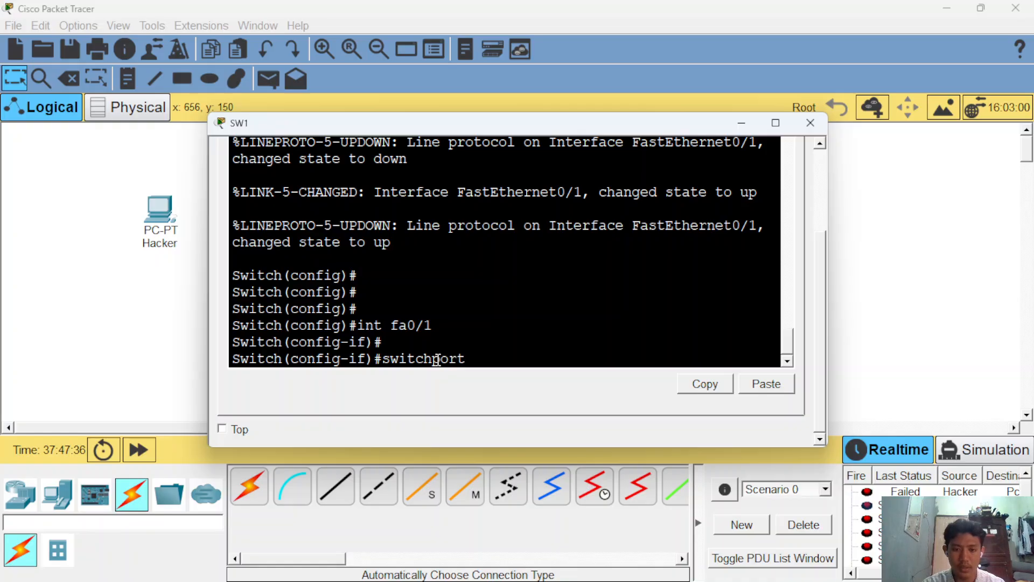
type(" mdo")
key("BackSpace")
key("BackSpace")
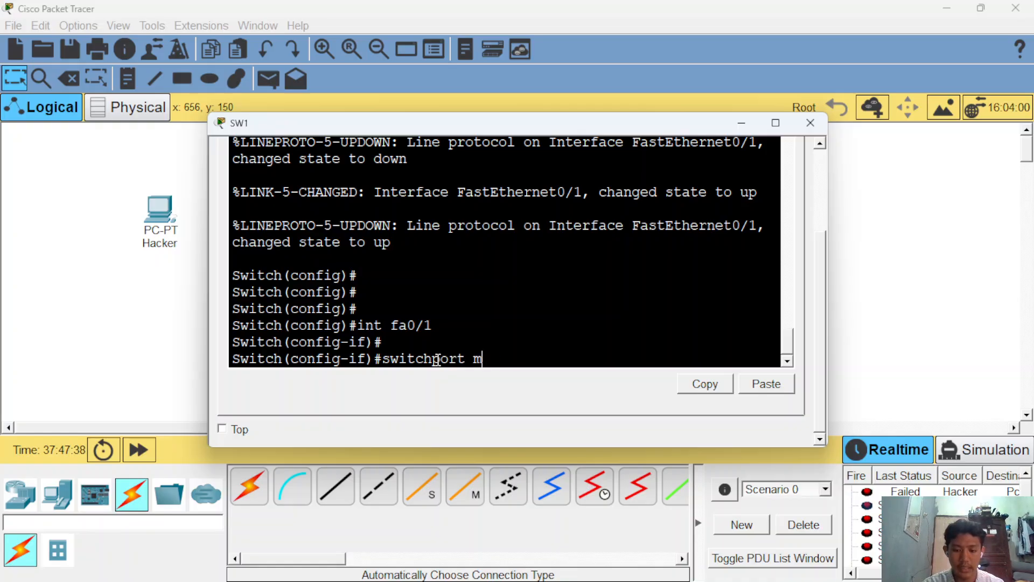
type("ode access")
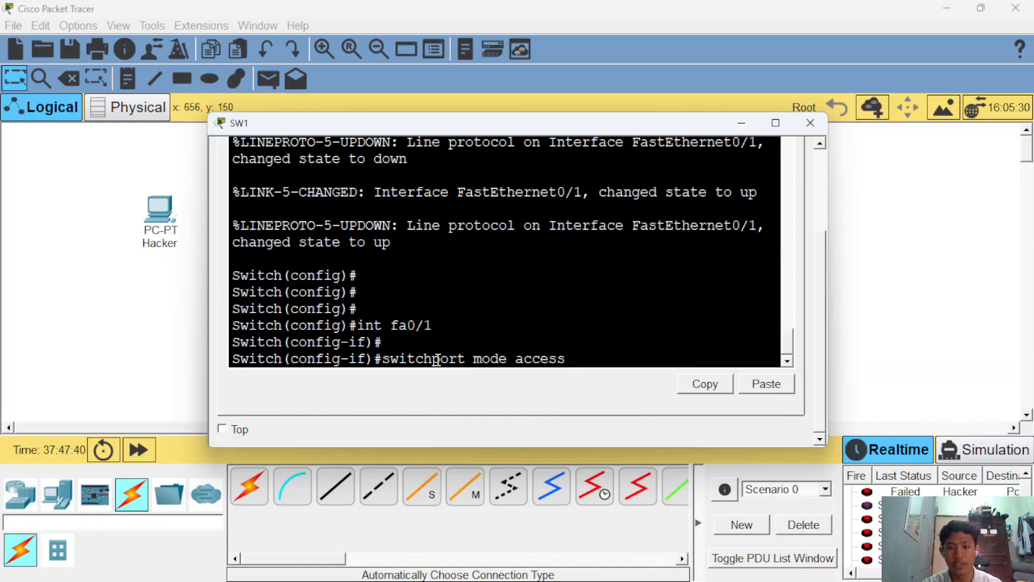
key("Return")
key("Return")
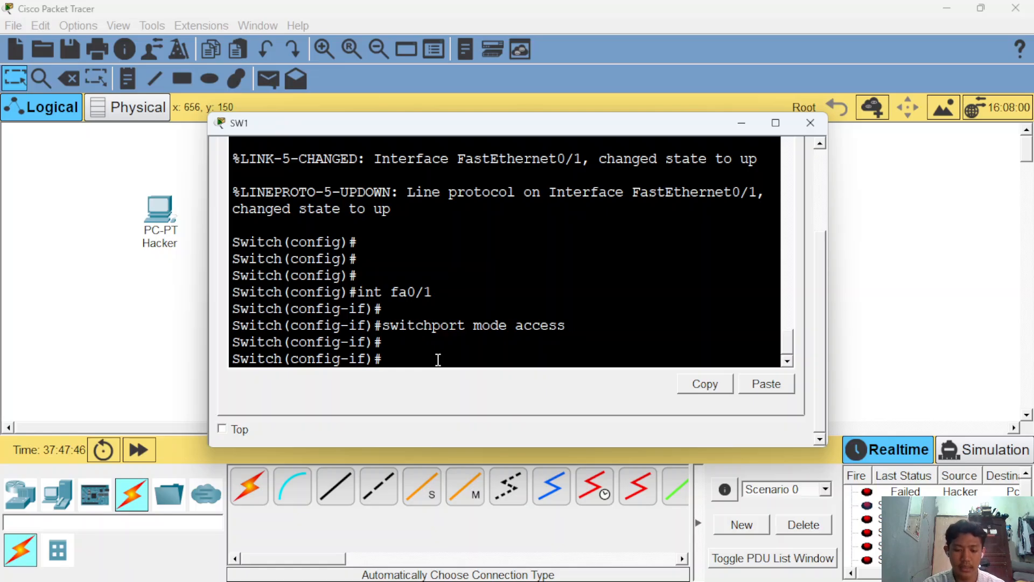
Step: Try to show the port's security status with "do show port-security fa0/1"
type("do show mod")
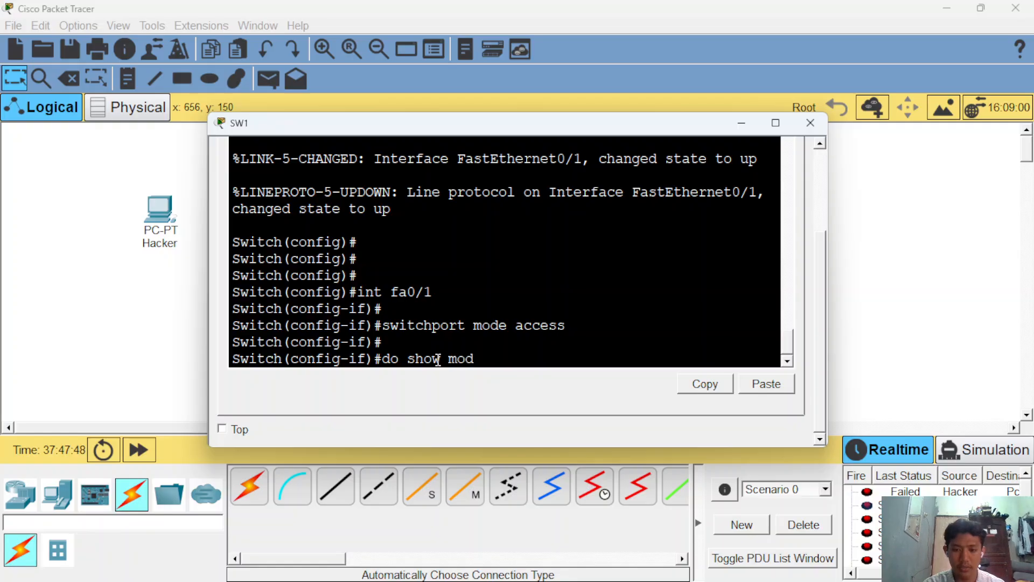
type("e")
key("BackSpace")
key("BackSpace")
key("BackSpace")
key("BackSpace")
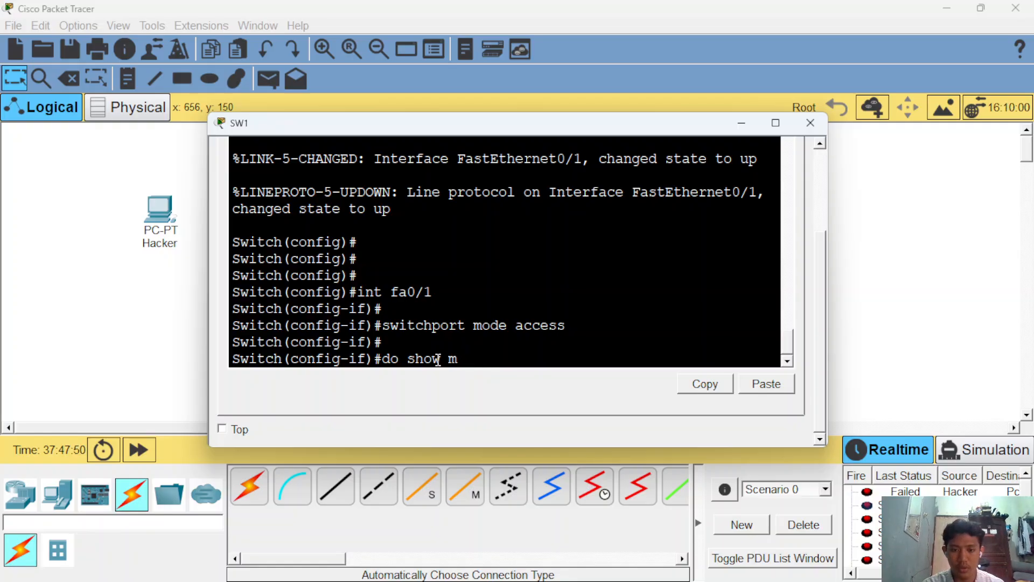
type("port")
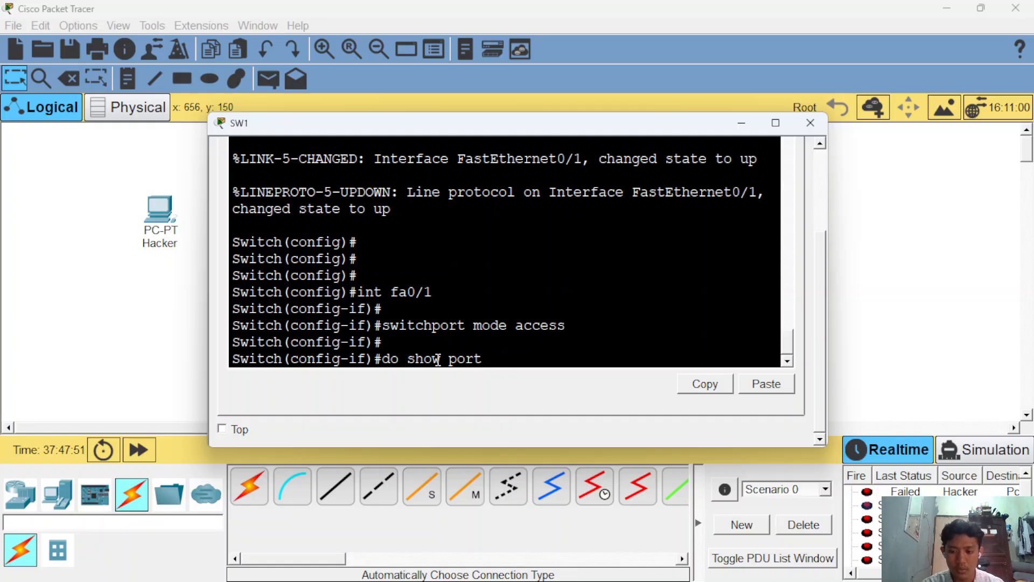
type(" s")
key("BackSpace")
key("BackSpace")
type("-sev")
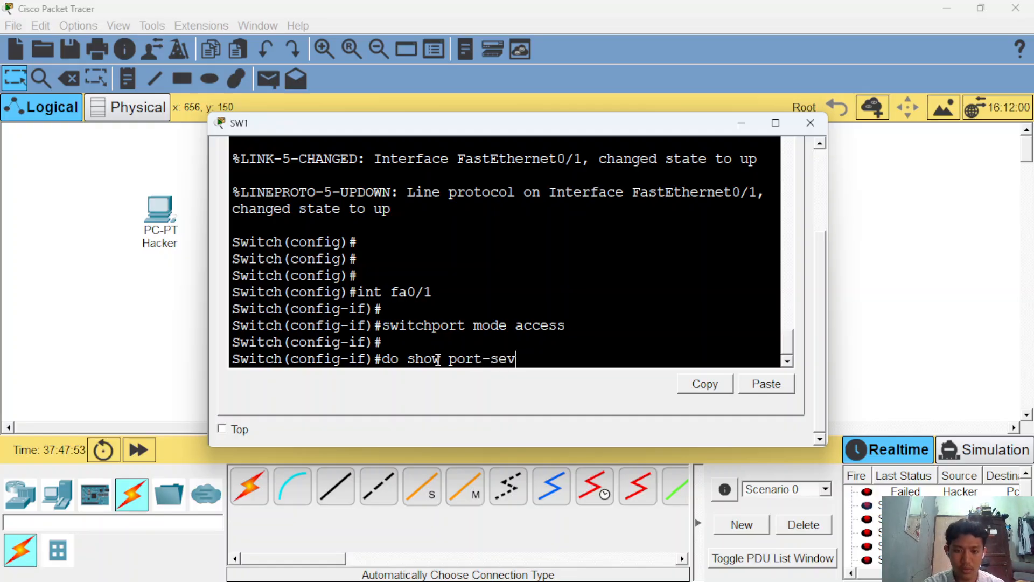
key("BackSpace")
type("curi")
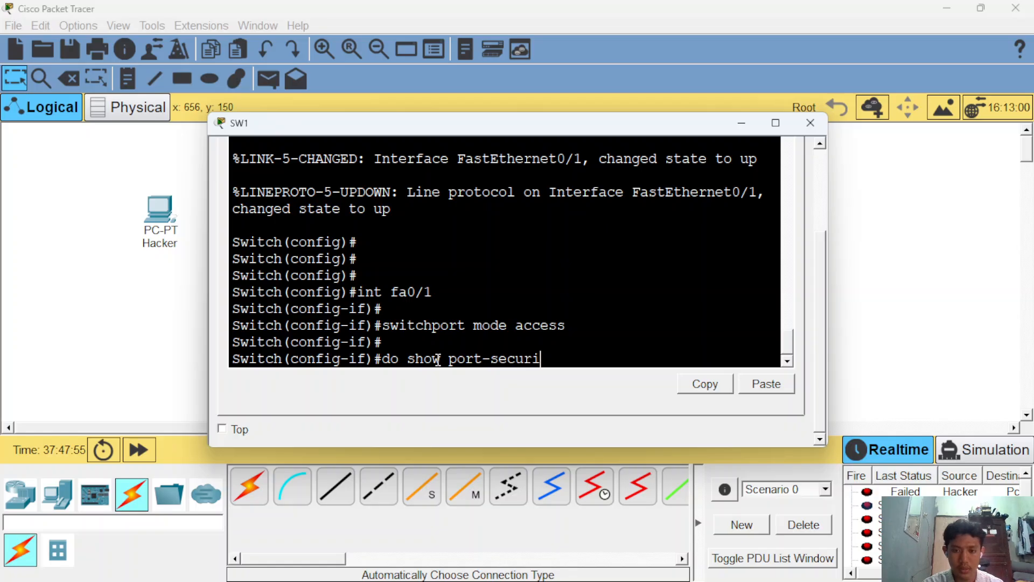
type("ty fa")
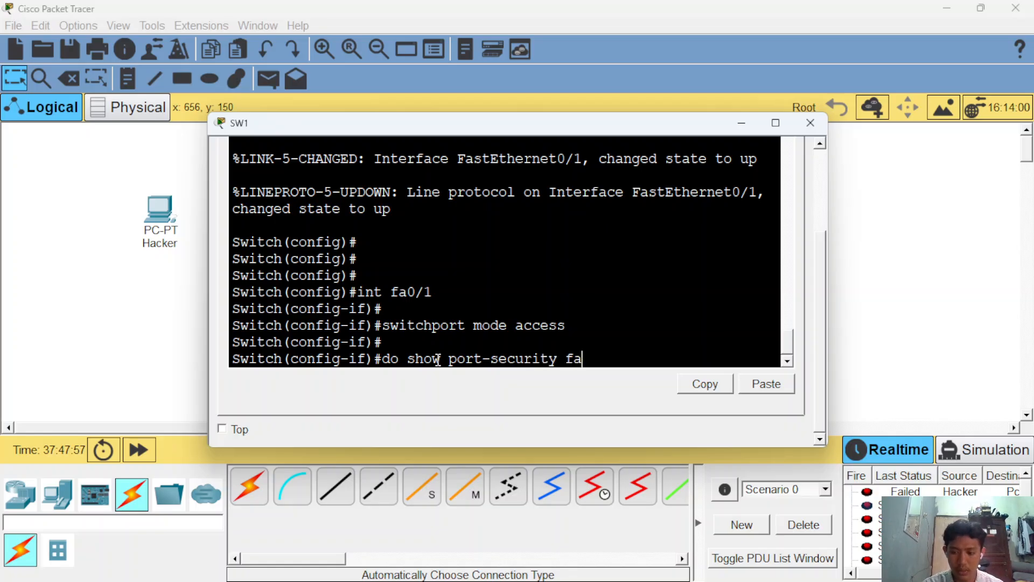
type("0")
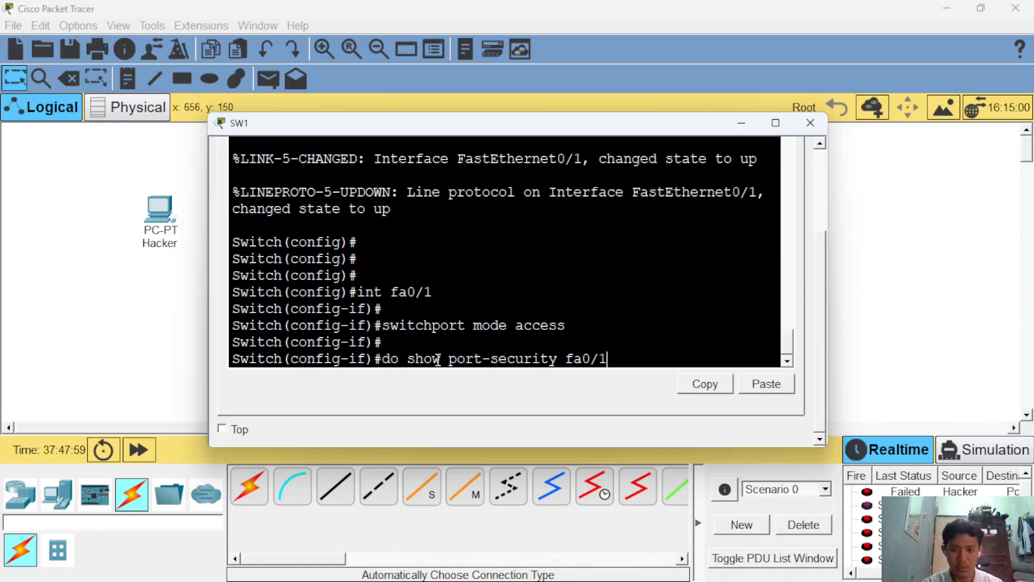
type("/1")
key("Return")
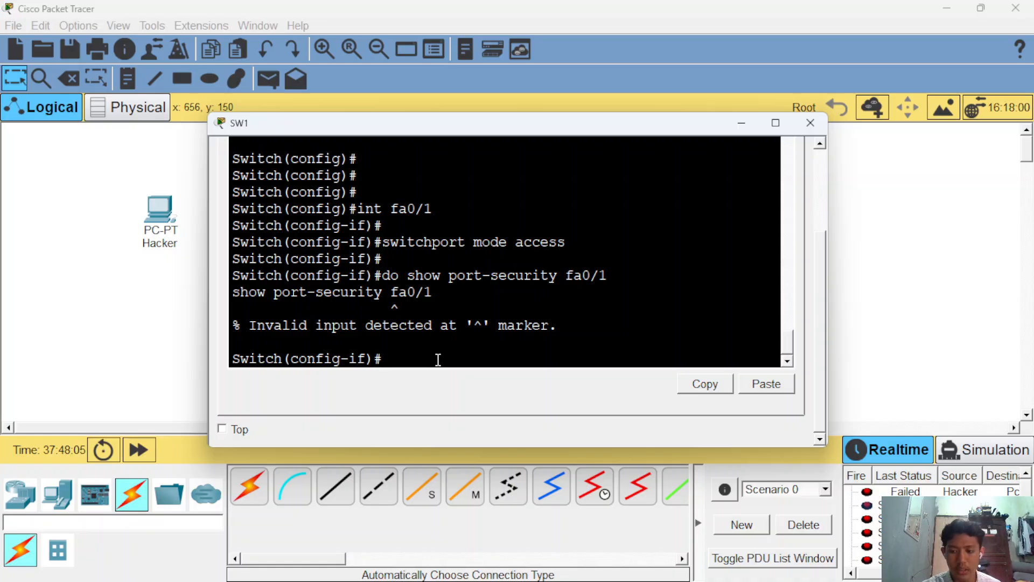
Step: Run "do show port-security int fa0/1" and review the port security settings before enabling the feature
type("do show port")
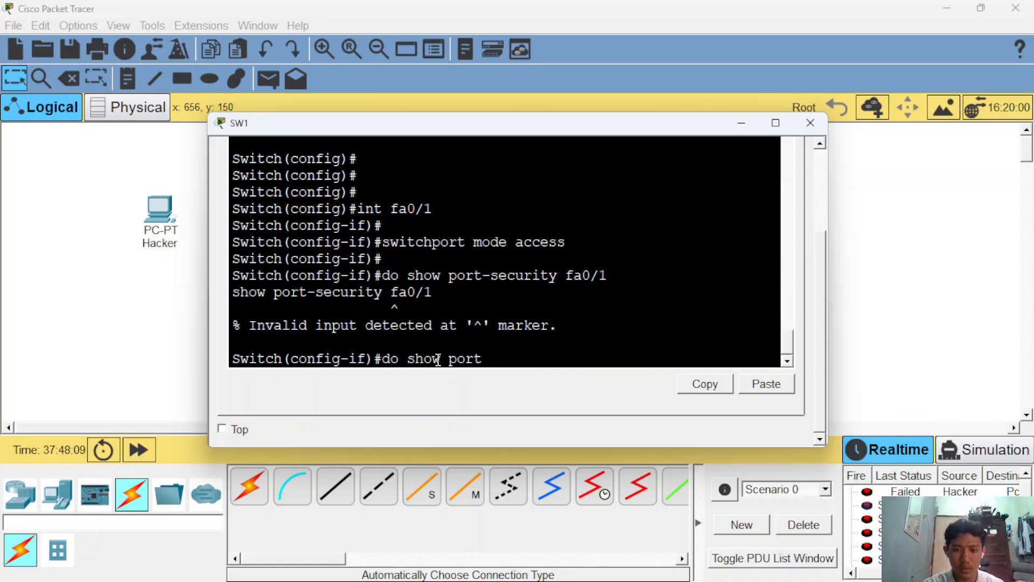
type("-security")
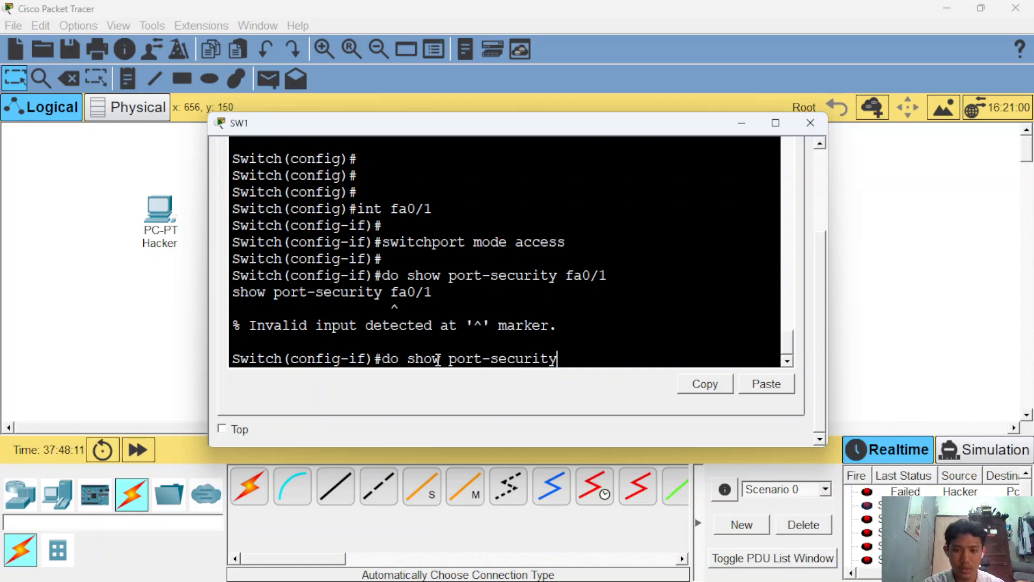
type(" int ")
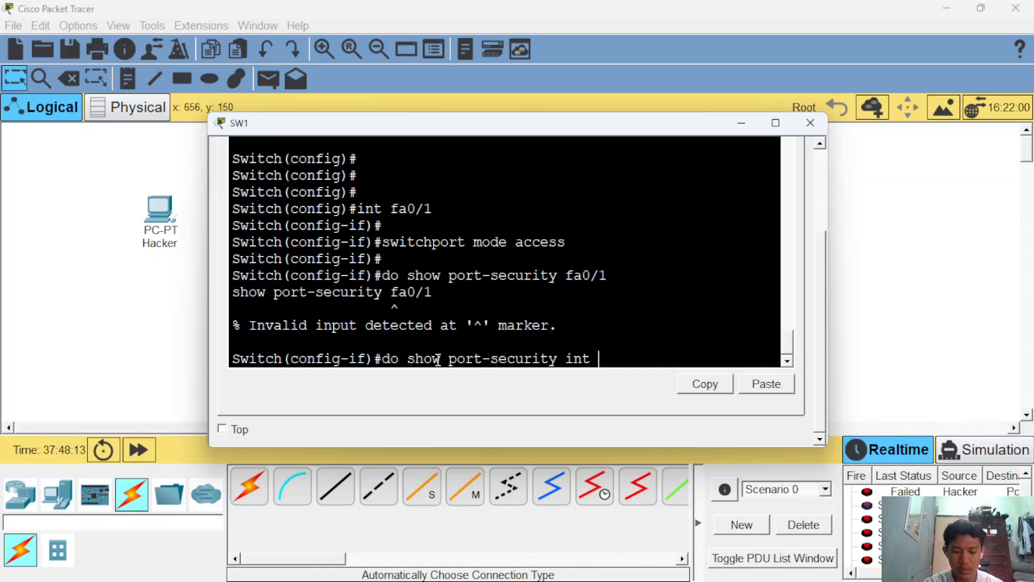
type("fa0/1")
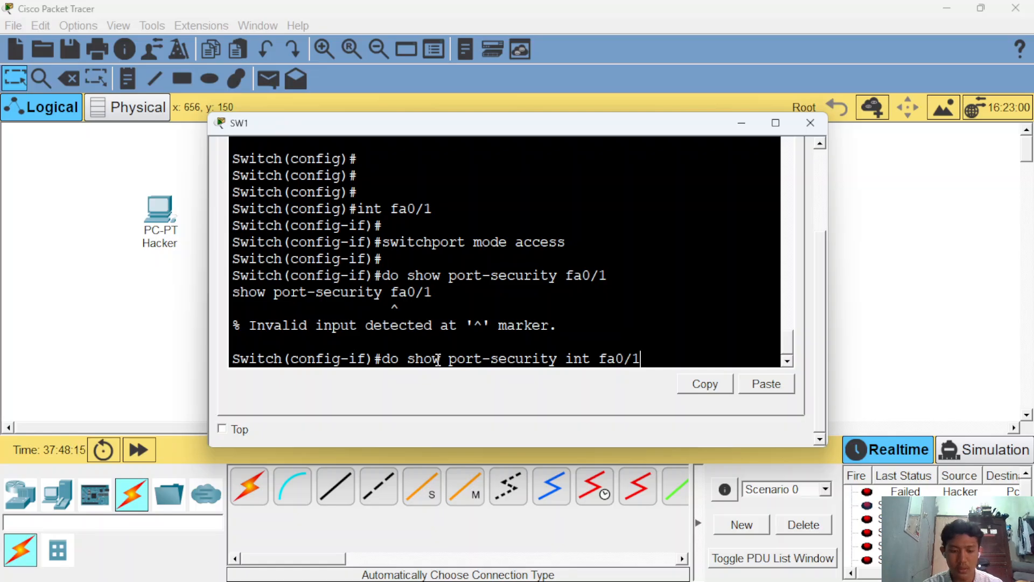
key("Return")
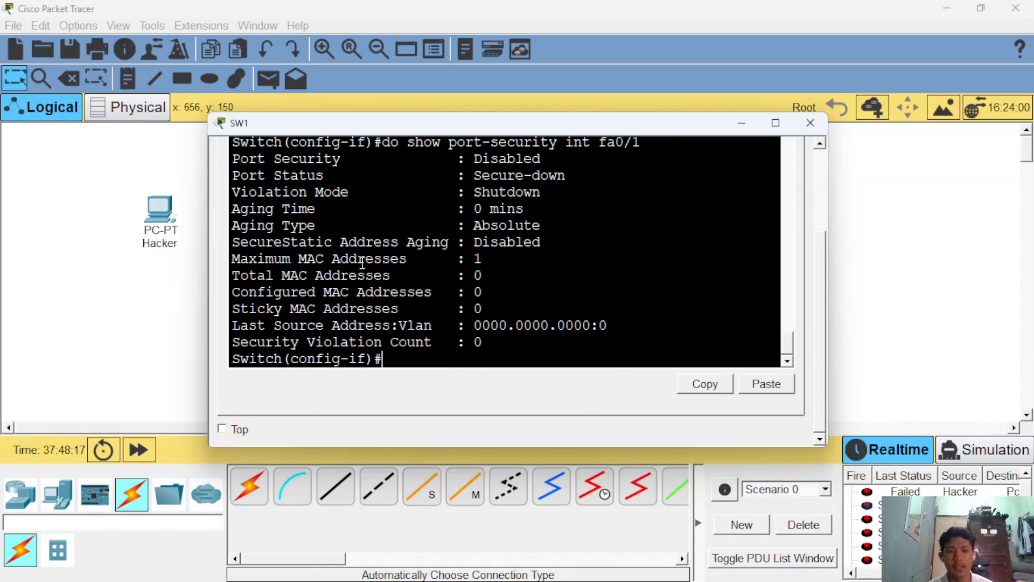
scroll(371, 301, "up", 1)
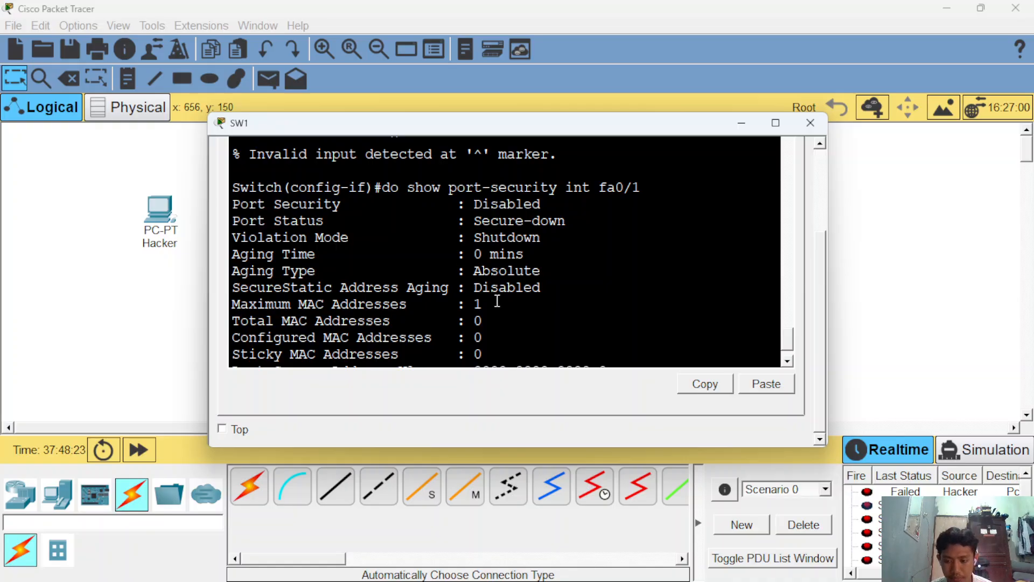
scroll(517, 326, "down", 1)
scroll(498, 279, "up", 1)
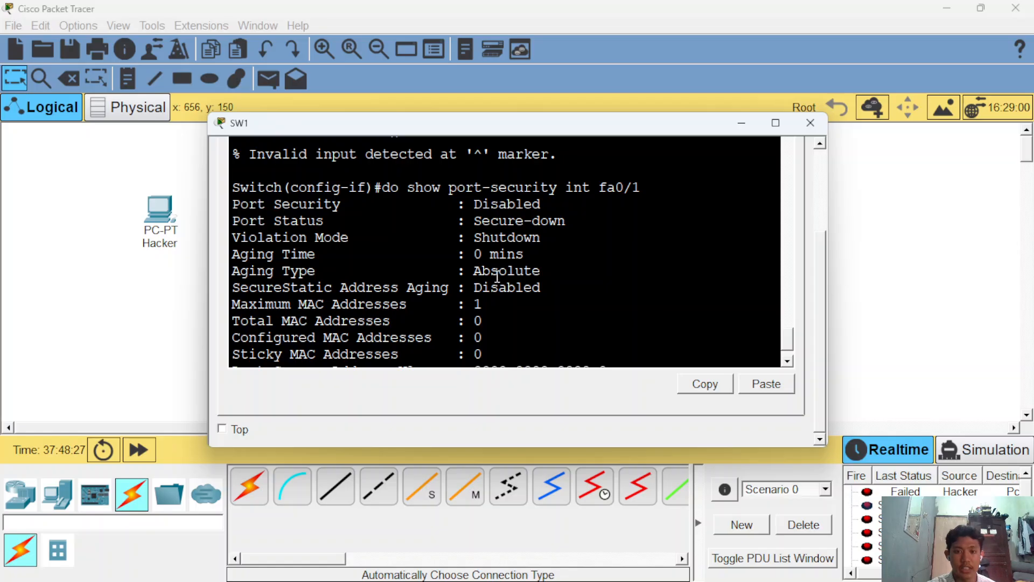
scroll(582, 301, "down", 1)
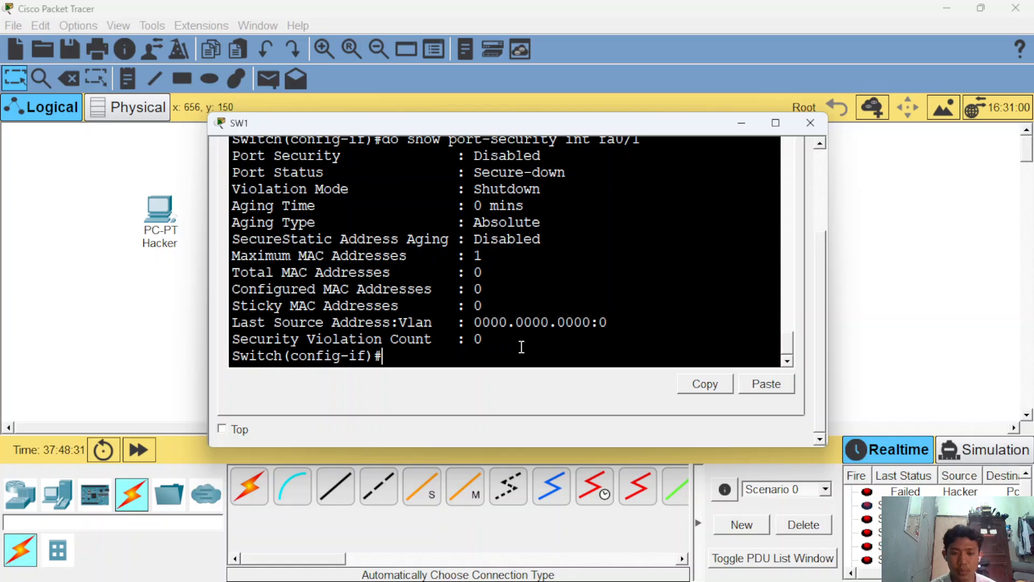
Step: Enable port security on interface fa0/1 with "switchport port-security"
key("Return")
key("Return")
type("switchport ")
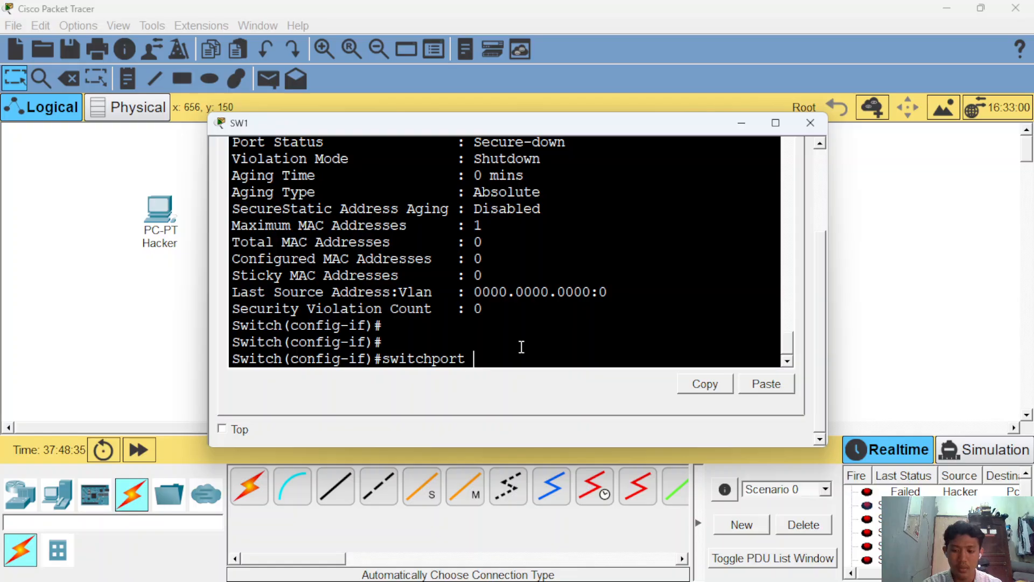
type("port-s")
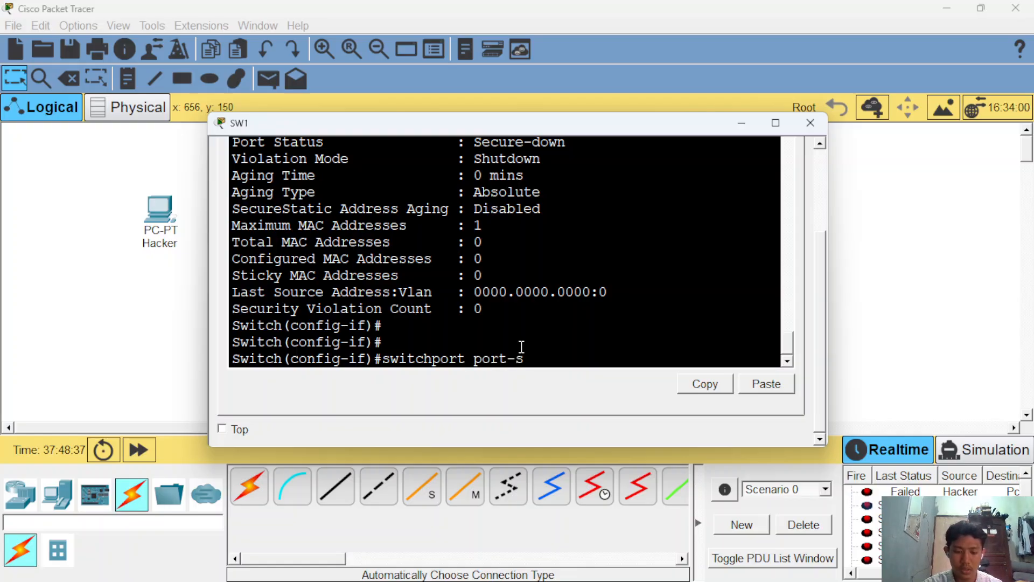
type("ecurui")
key("BackSpace")
key("BackSpace")
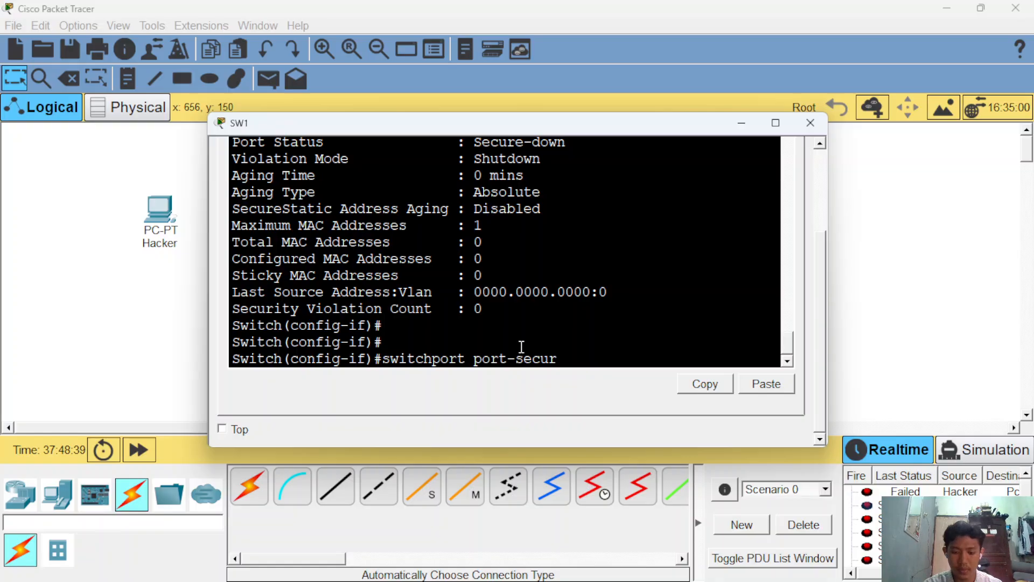
type("ity")
key("Return")
key("Return")
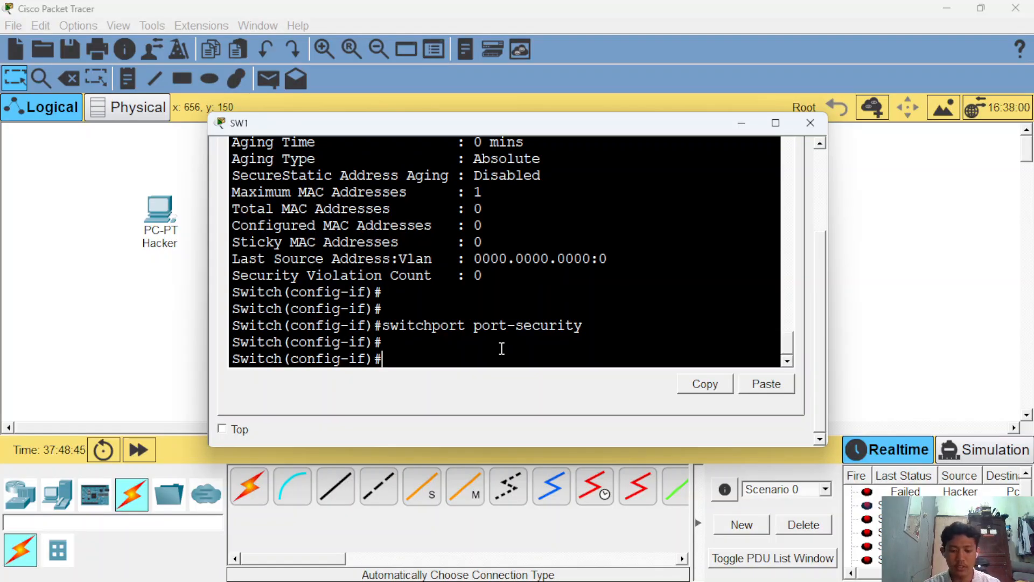
Step: Run "do show port-security int fa0/1" again and check the port security status and violation mode
type("do show ")
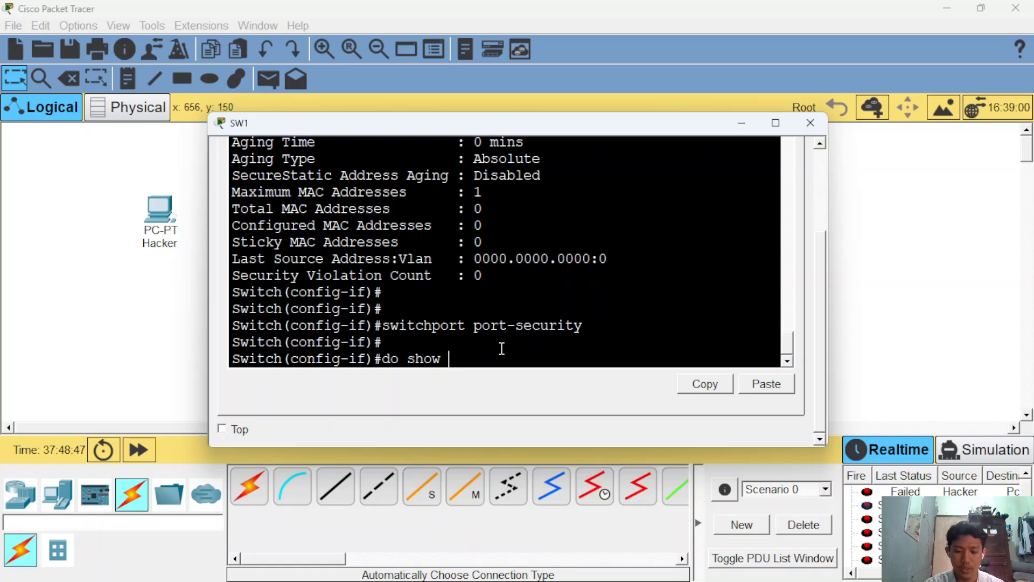
type("port-securit")
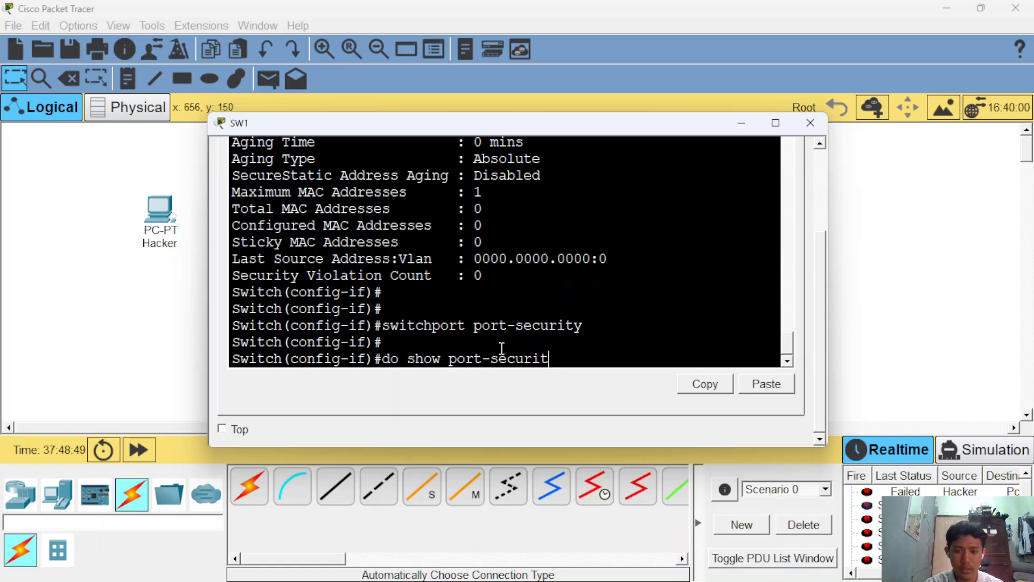
type("y int fa")
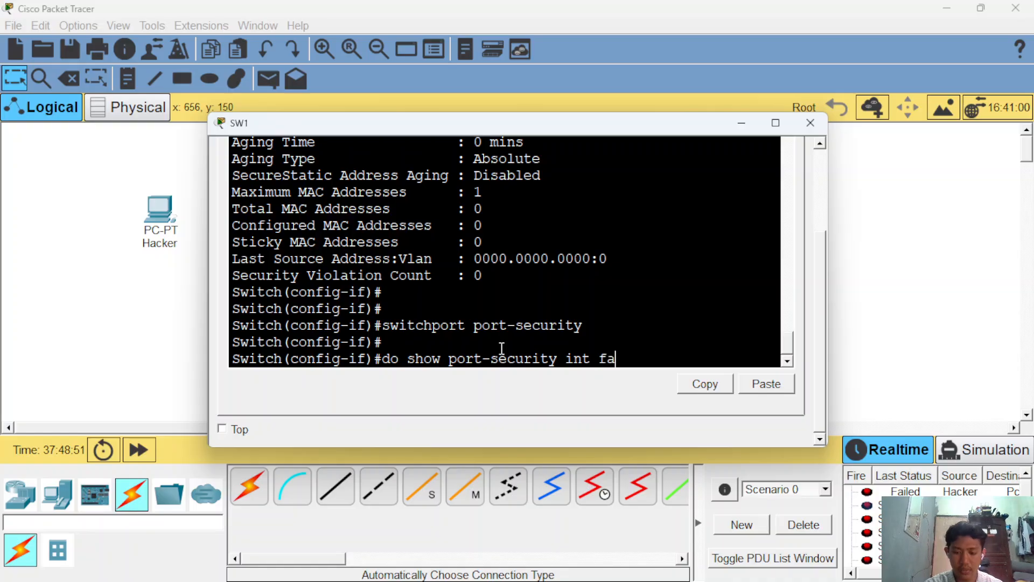
type("0/1")
key("Return")
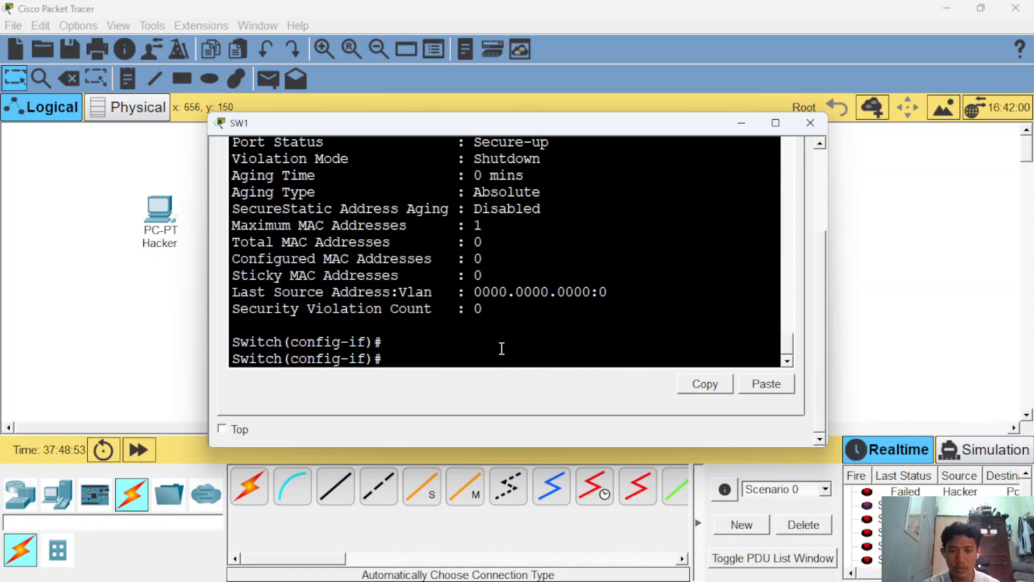
scroll(496, 312, "up", 3)
scroll(495, 297, "down", 1)
scroll(496, 296, "up", 1)
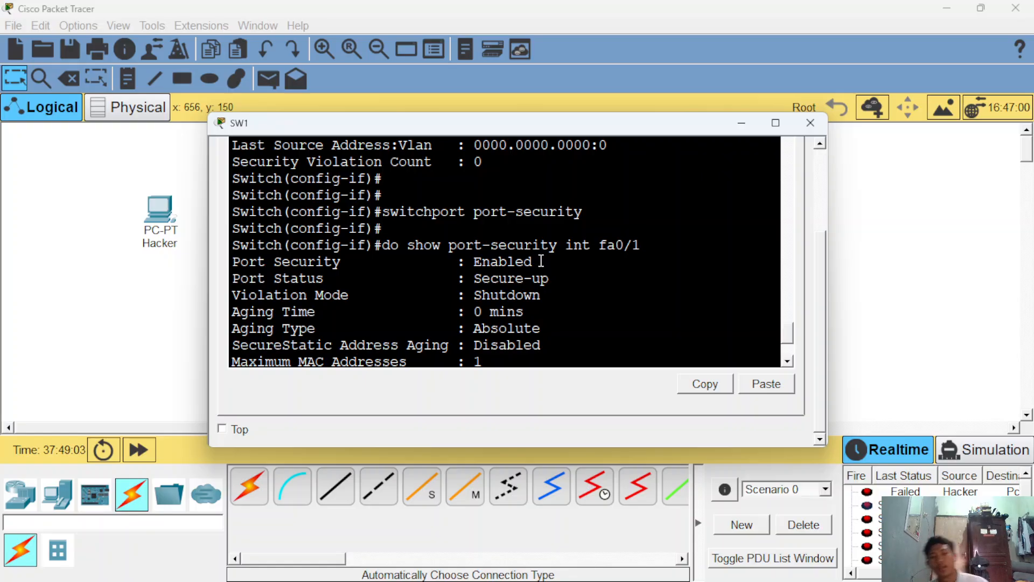
Step: Review the rest of the port security output, and try to run "switchport port-security mac address" on the interface
scroll(549, 289, "down", 3)
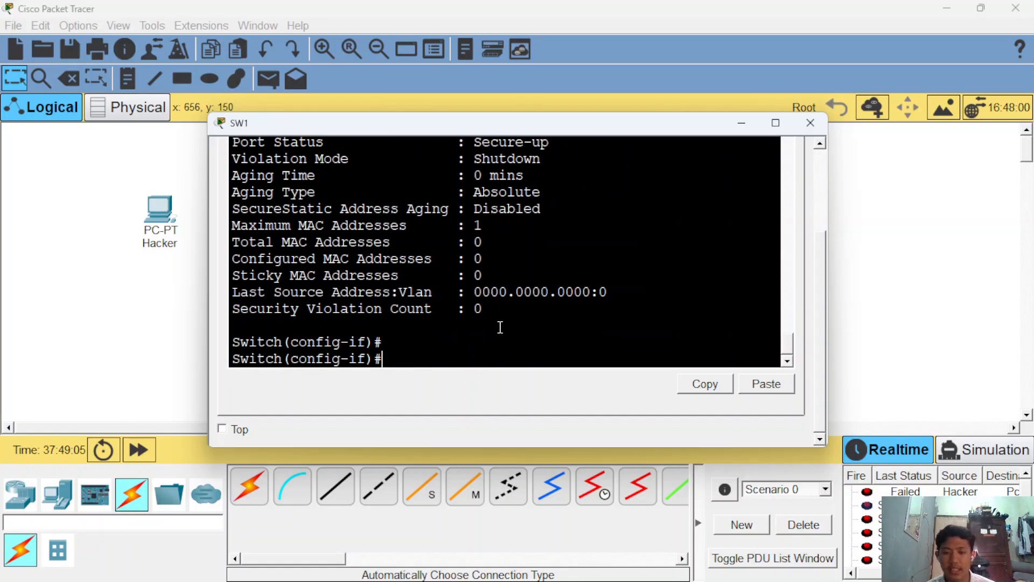
key("Return")
type("switchport")
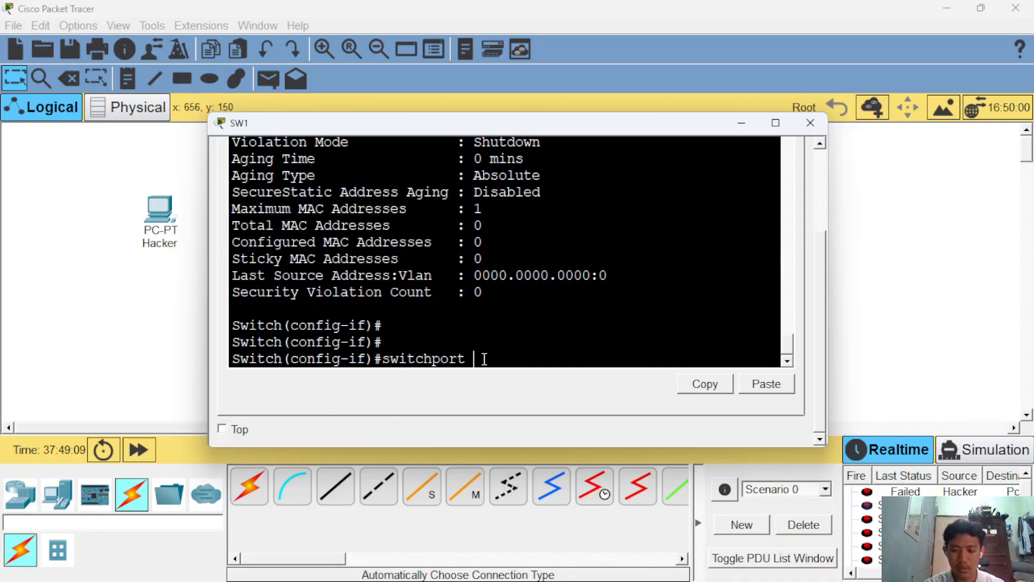
type(" port-secu")
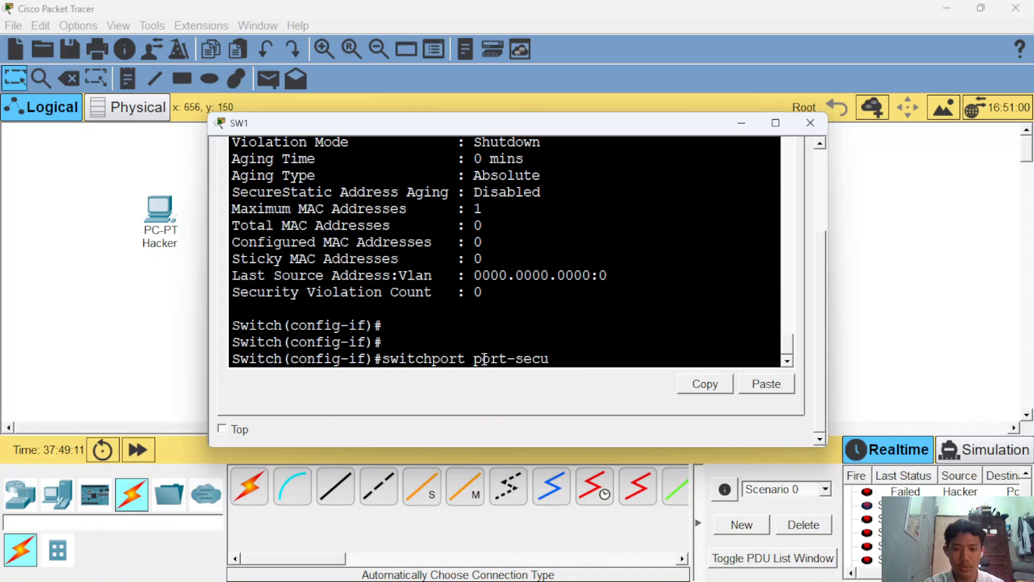
type("rity ma")
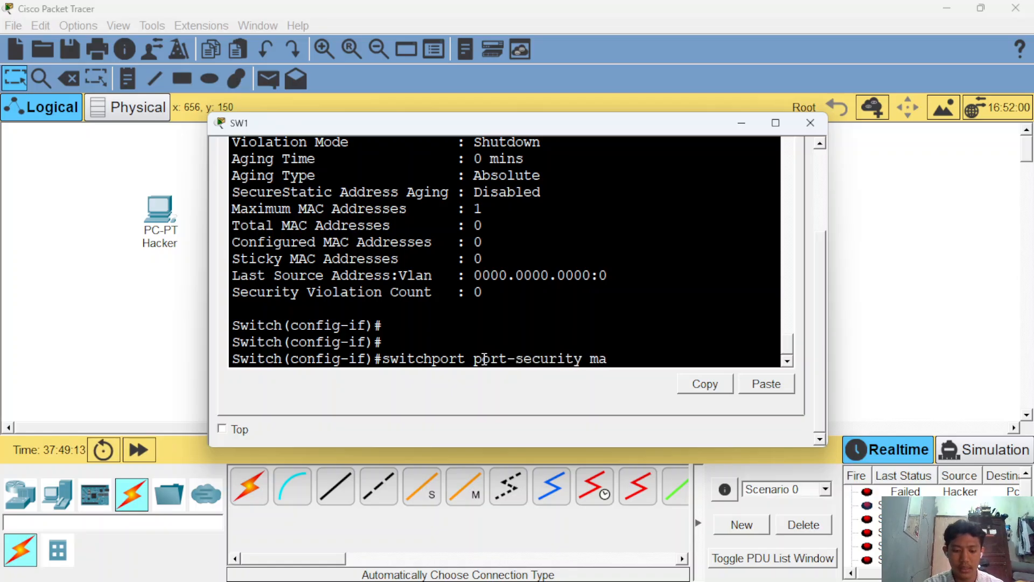
type("c add")
type("ress")
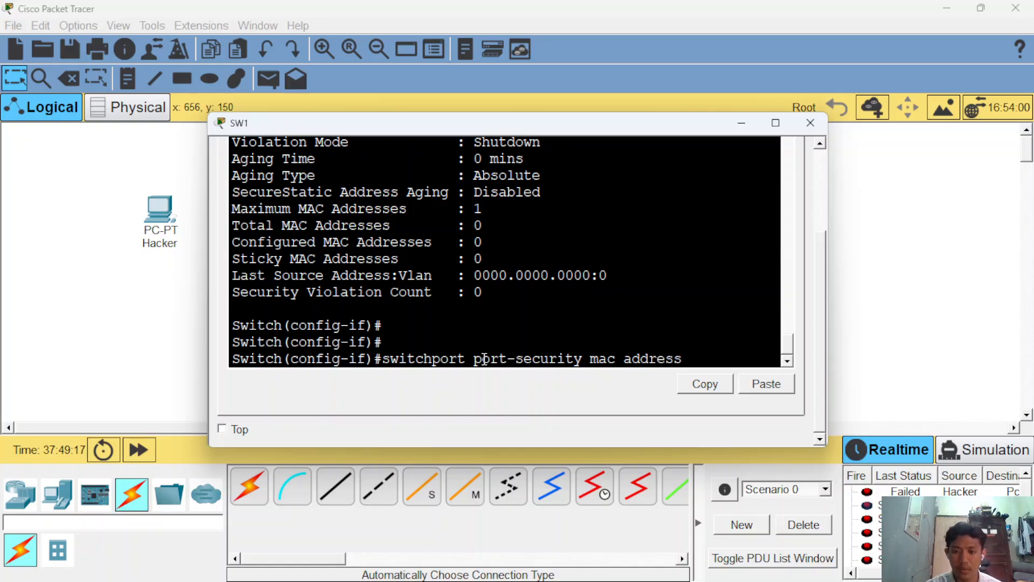
key("Return")
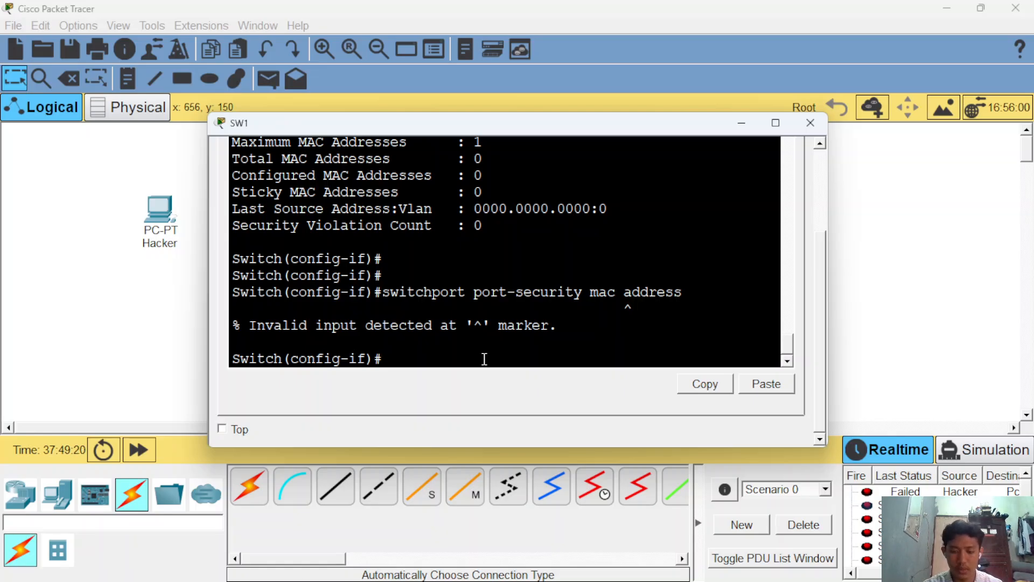
Step: Try to run "switchport port-security mac-address" with the hyphenated keyword and no address
type("switchpor")
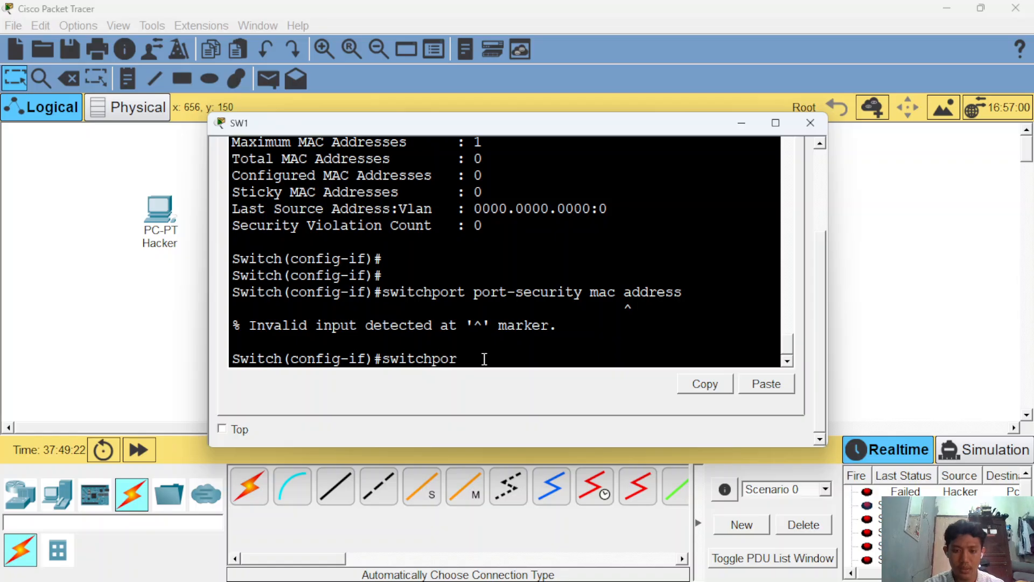
type("t port-security mac0")
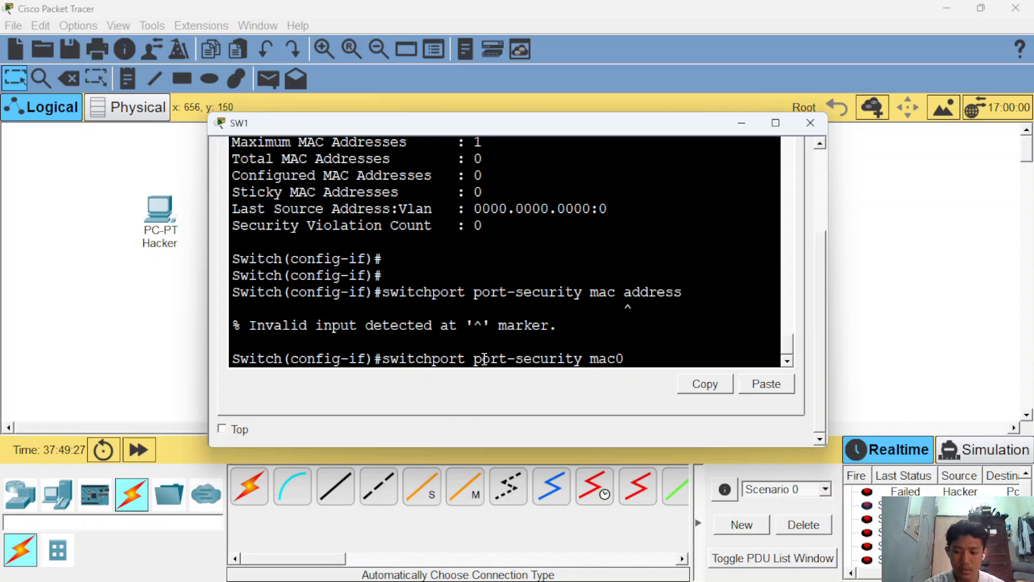
key("BackSpace")
type("-address")
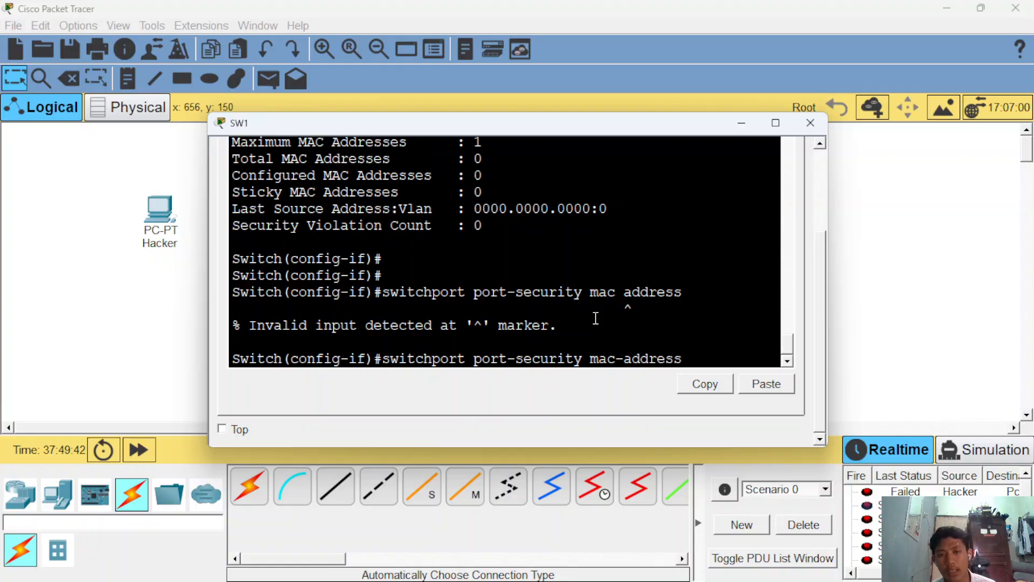
key("Return")
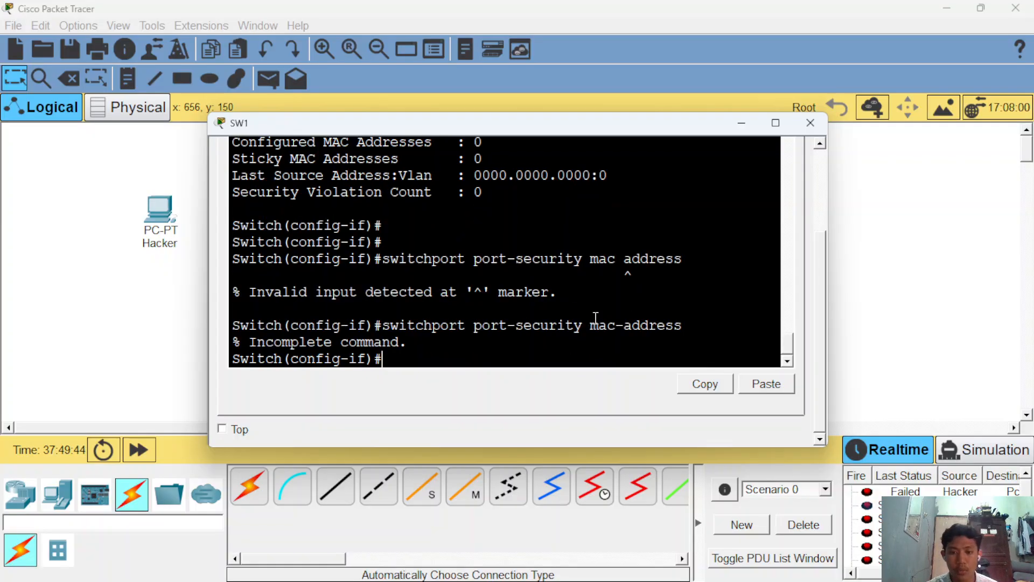
key("Return")
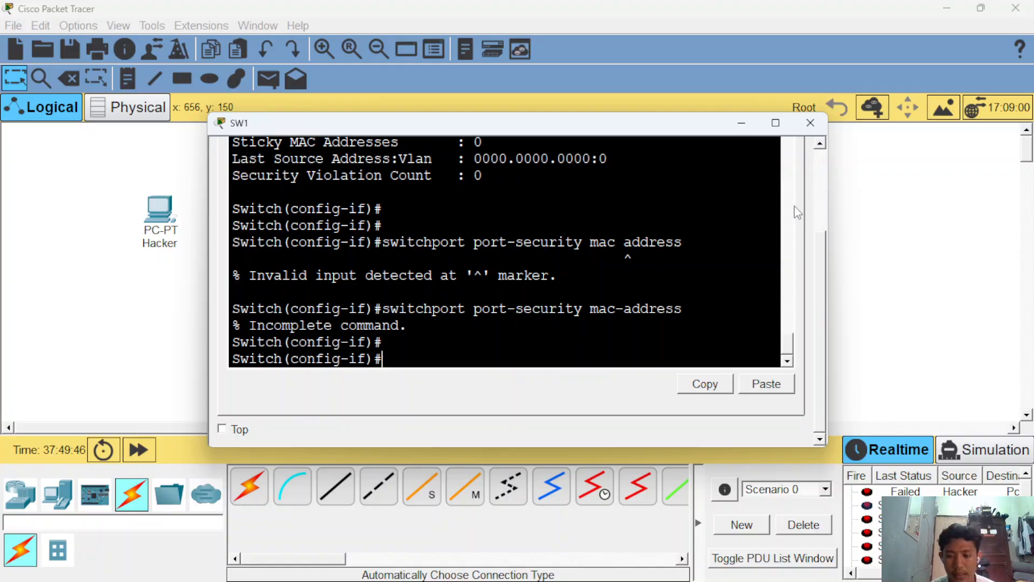
Step: Look up the MAC address in SVR1's FastEthernet0 interface configuration
left_click(741, 123)
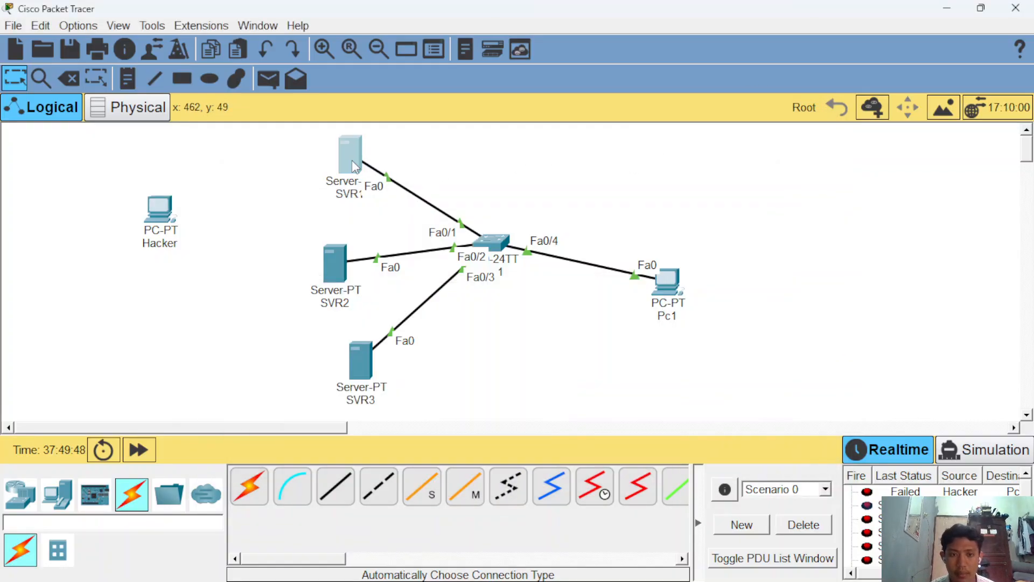
left_click(351, 160)
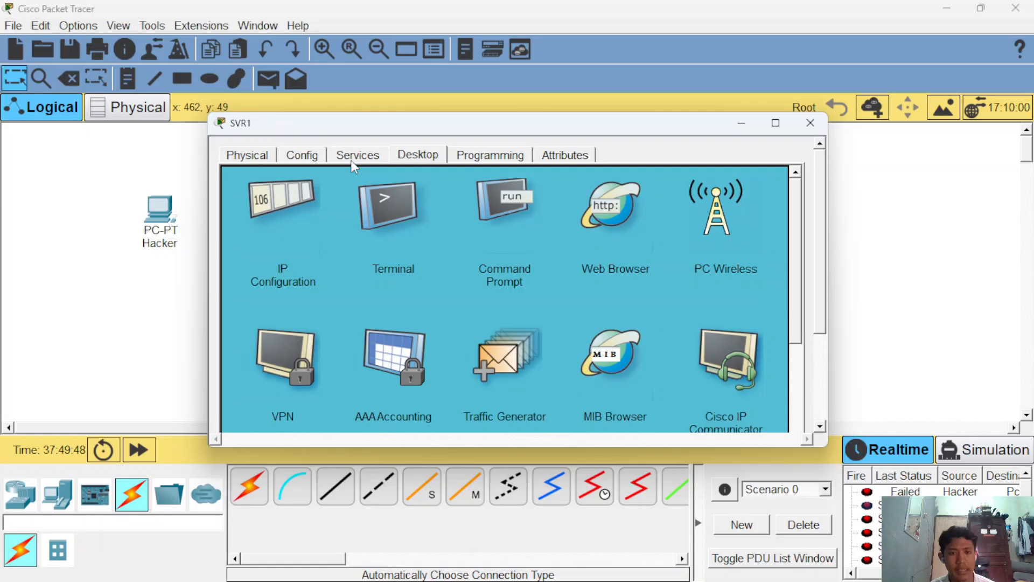
left_click(299, 155)
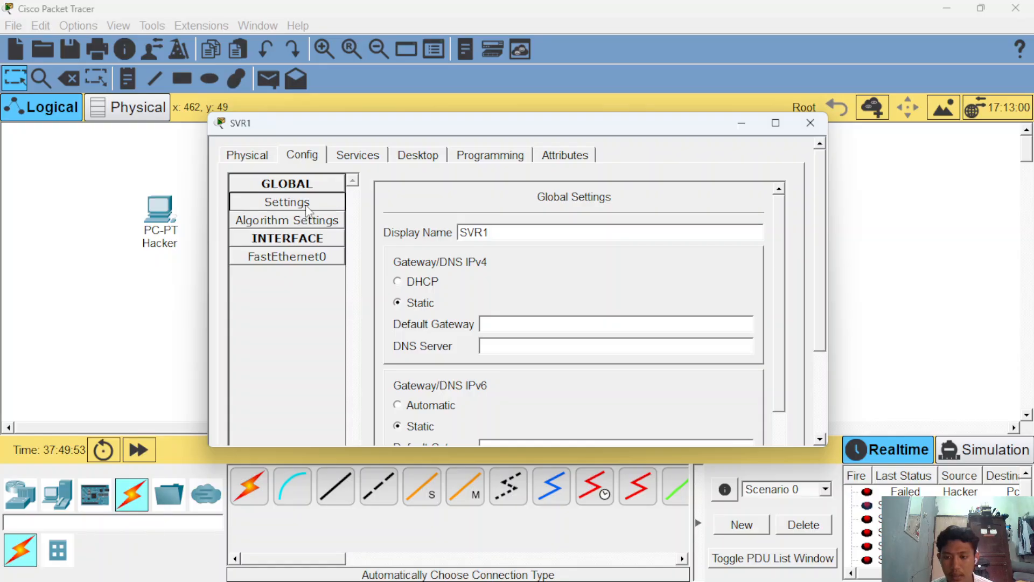
left_click(316, 240)
left_click(287, 202)
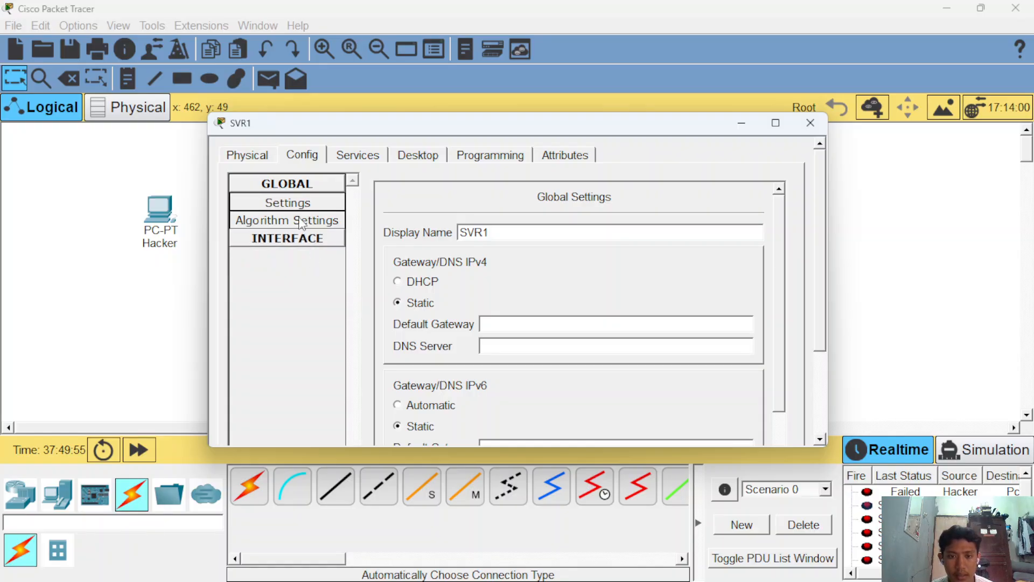
left_click(299, 220)
left_click(309, 240)
left_click(311, 260)
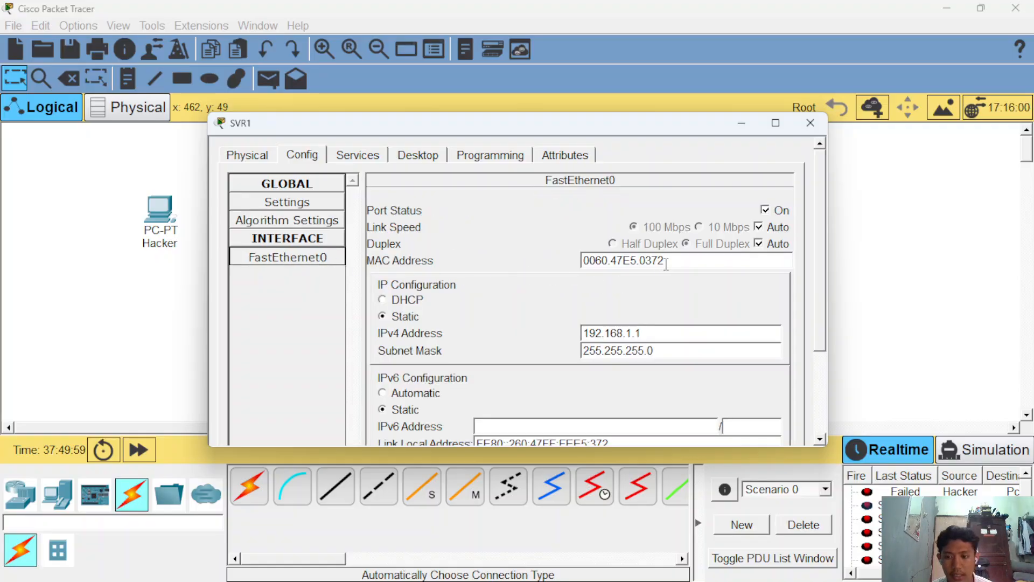
left_click_drag(668, 261, 543, 271)
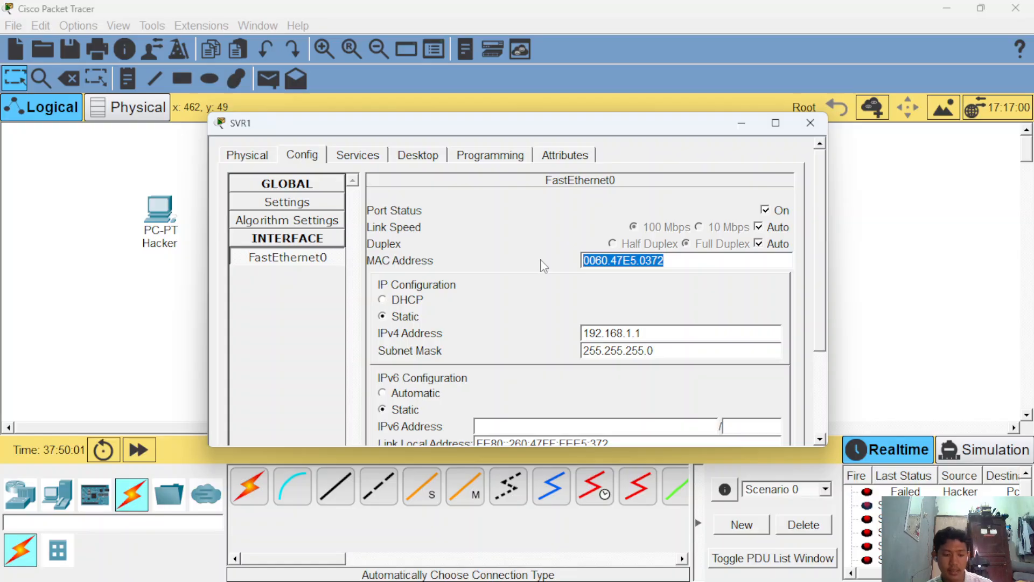
left_click(748, 127)
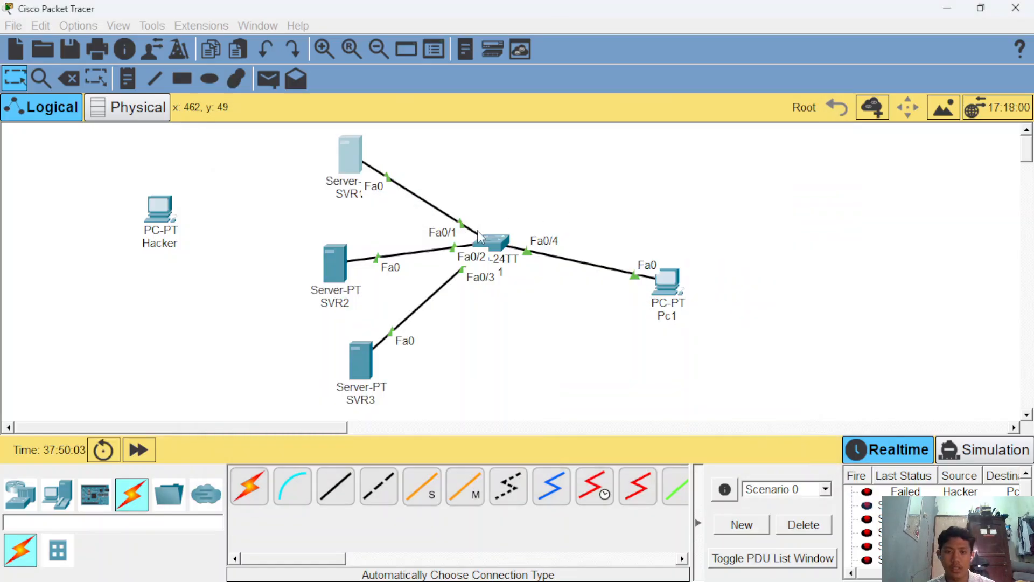
Step: Enter "switchport port-security mac-address" at SW1's interface prompt without running it
left_click(491, 247)
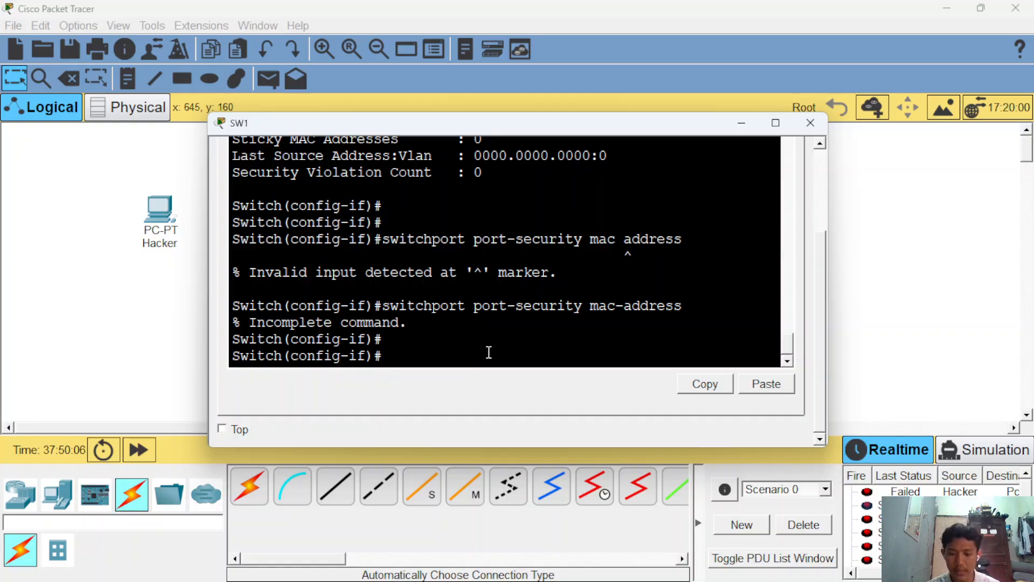
type("switch")
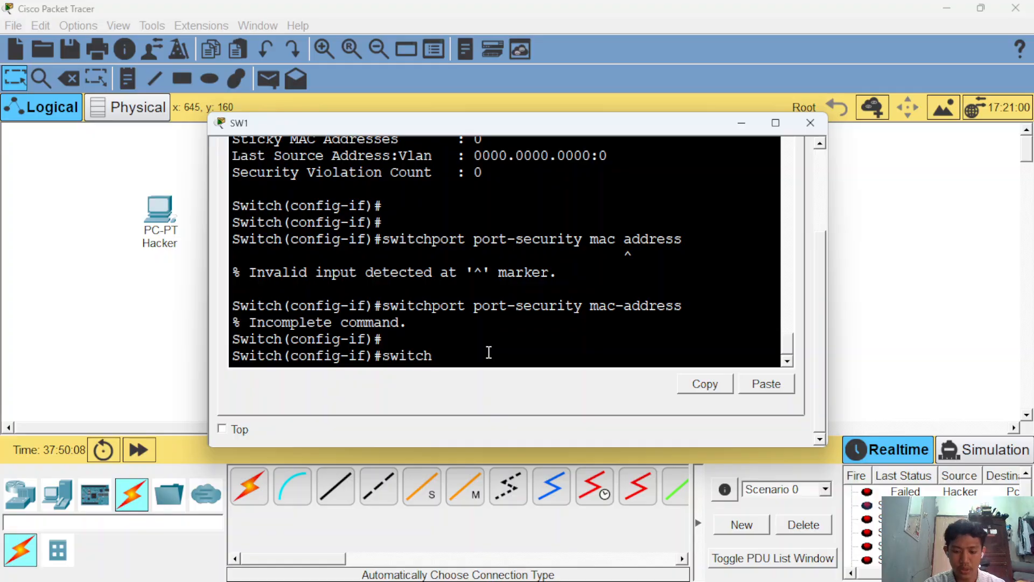
type("port m")
key("BackSpace")
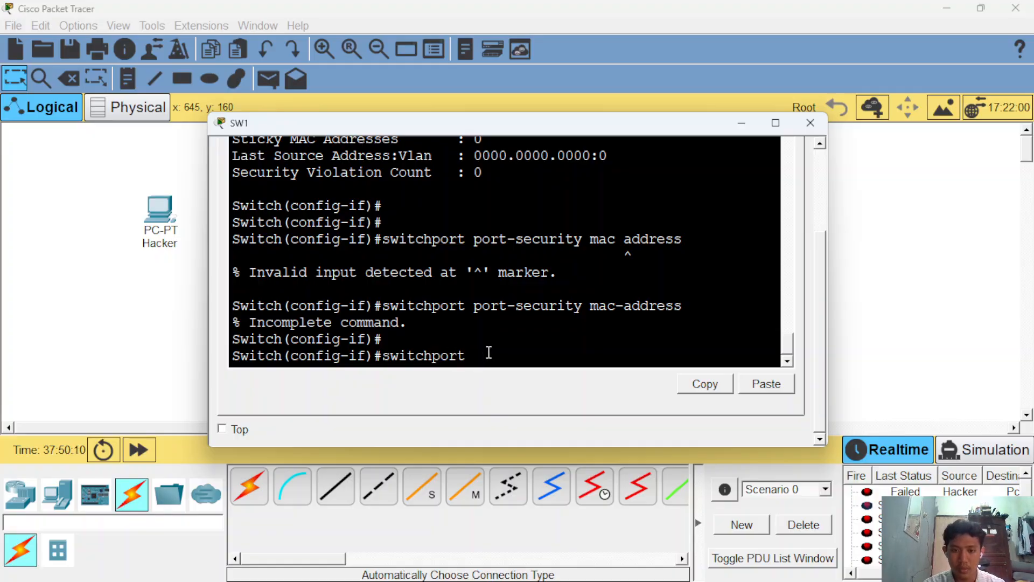
type("po")
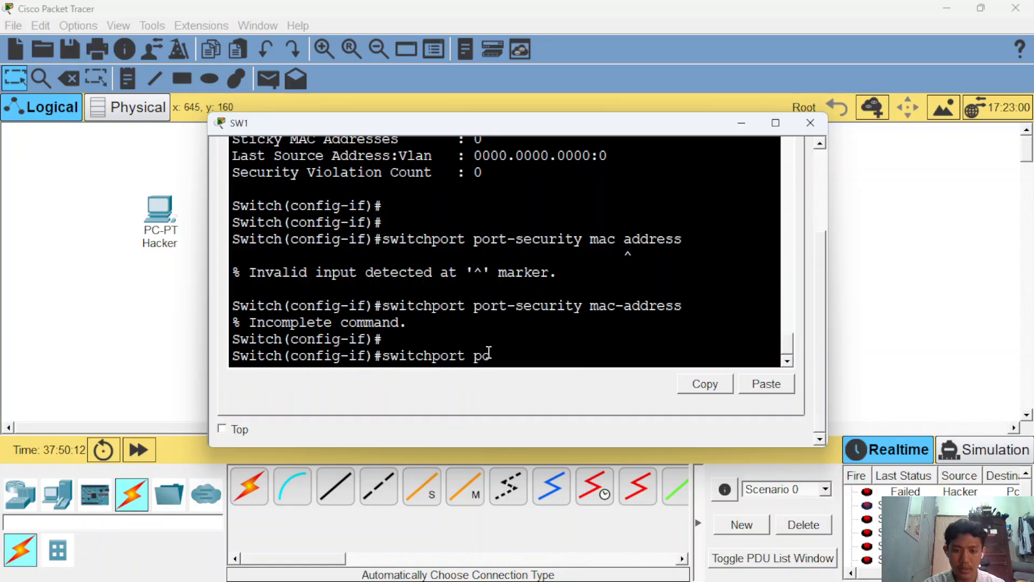
type("rt-security")
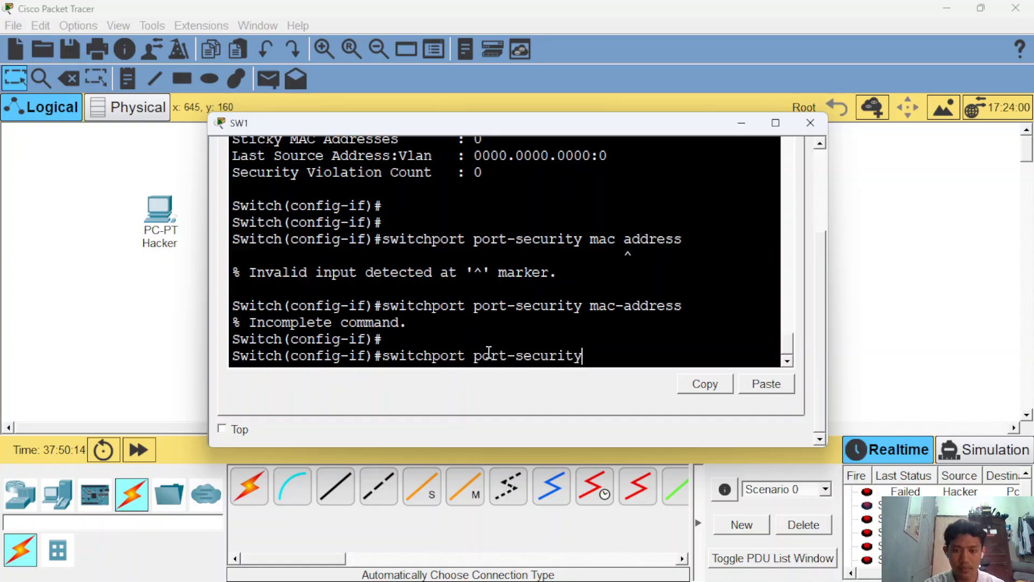
type(" mac-adde")
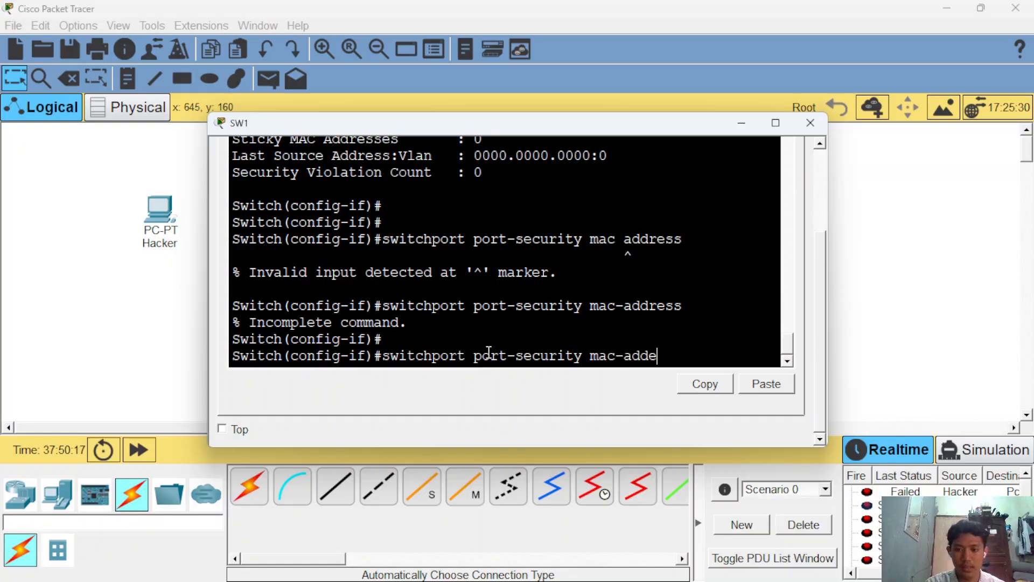
key("BackSpace")
type("ress")
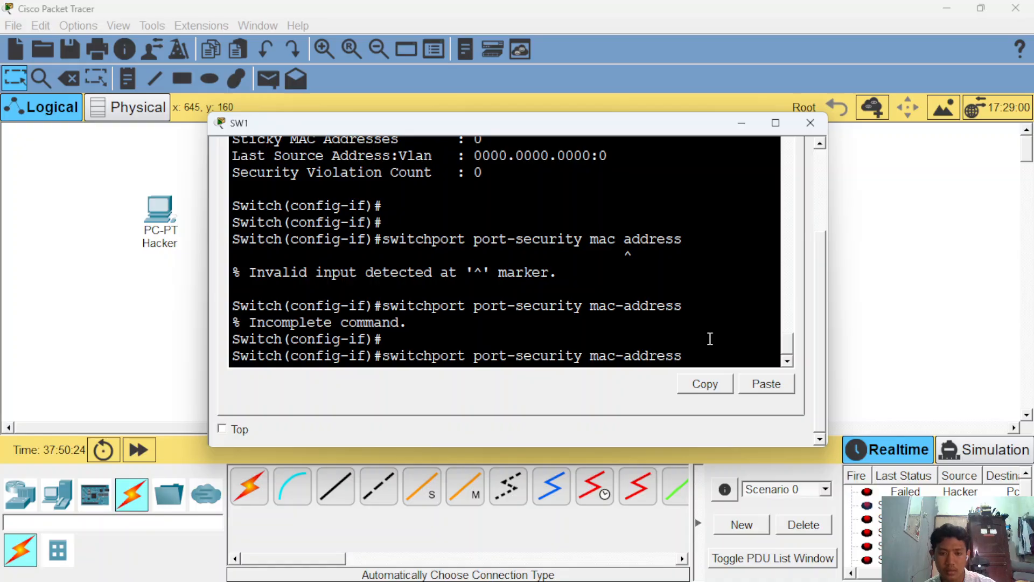
Step: Copy the MAC address from SVR1's FastEthernet0 configuration
left_click(737, 124)
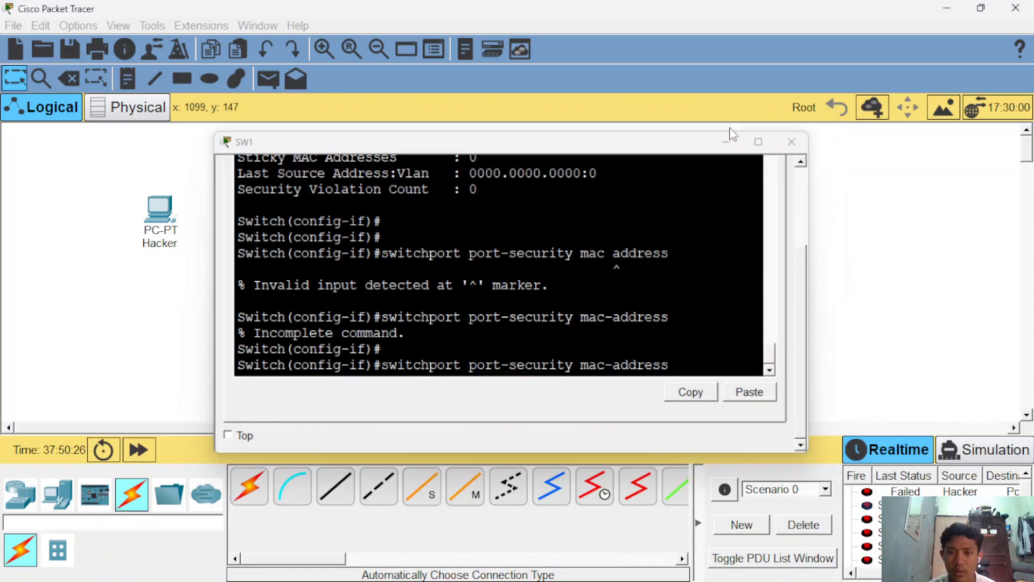
left_click(344, 152)
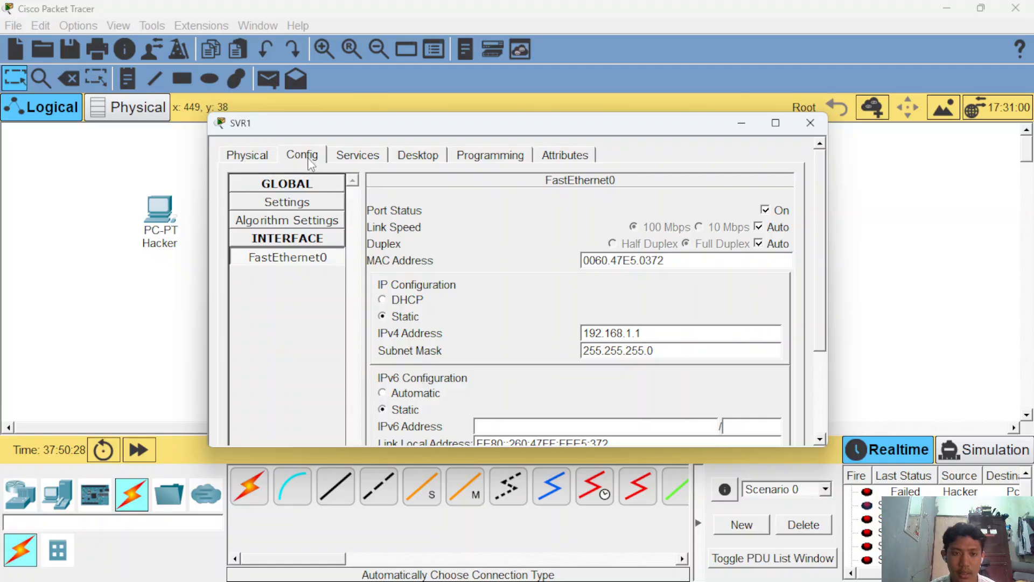
double_click(652, 260)
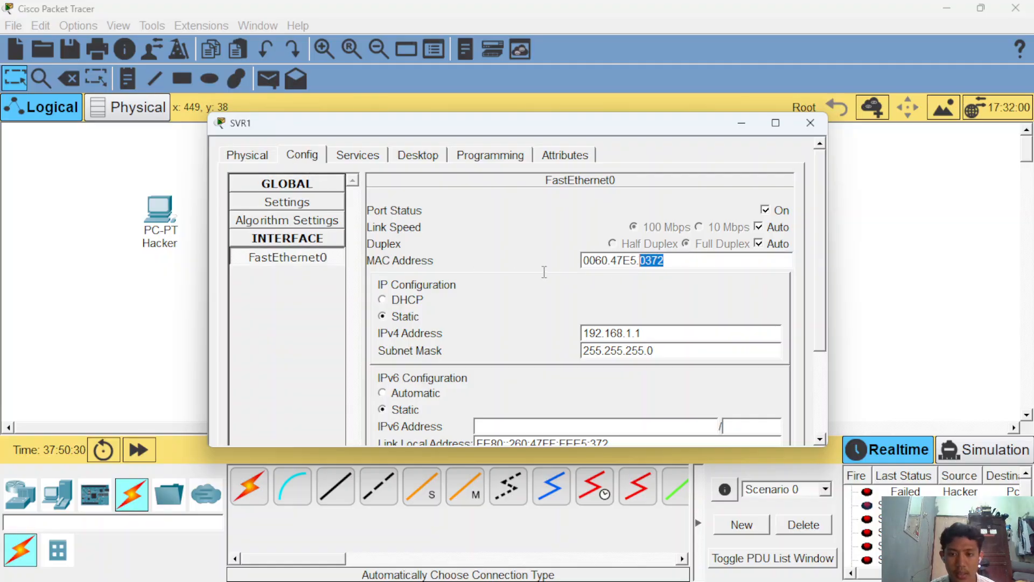
triple_click(686, 260)
key("super+c")
right_click(685, 261)
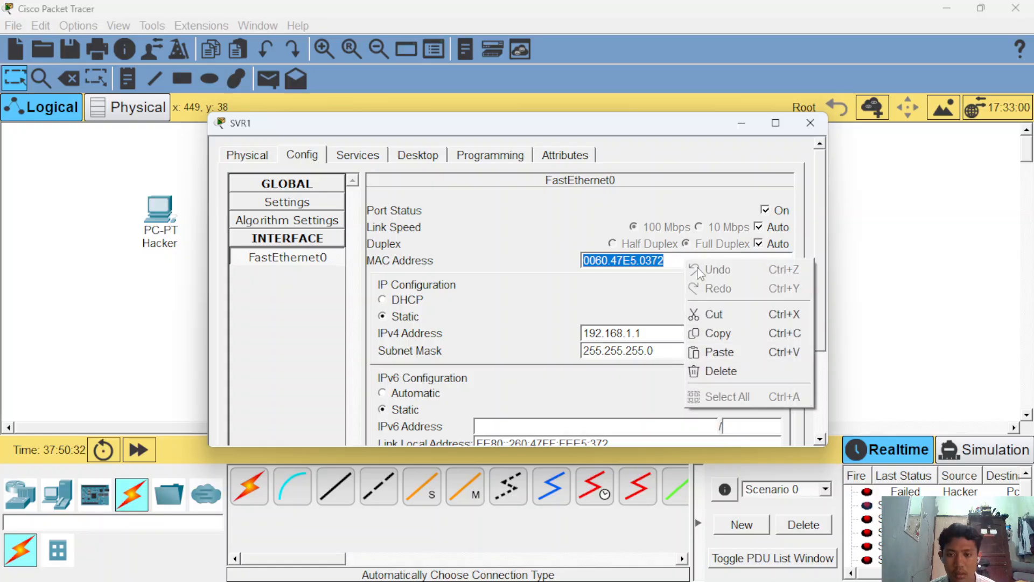
left_click(737, 345)
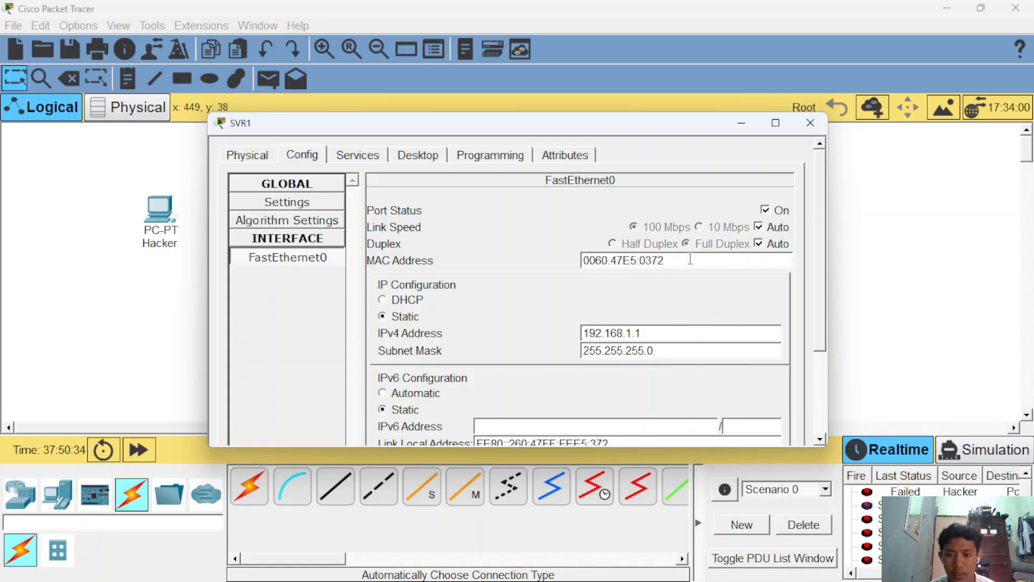
triple_click(690, 259)
right_click(690, 259)
left_click(746, 330)
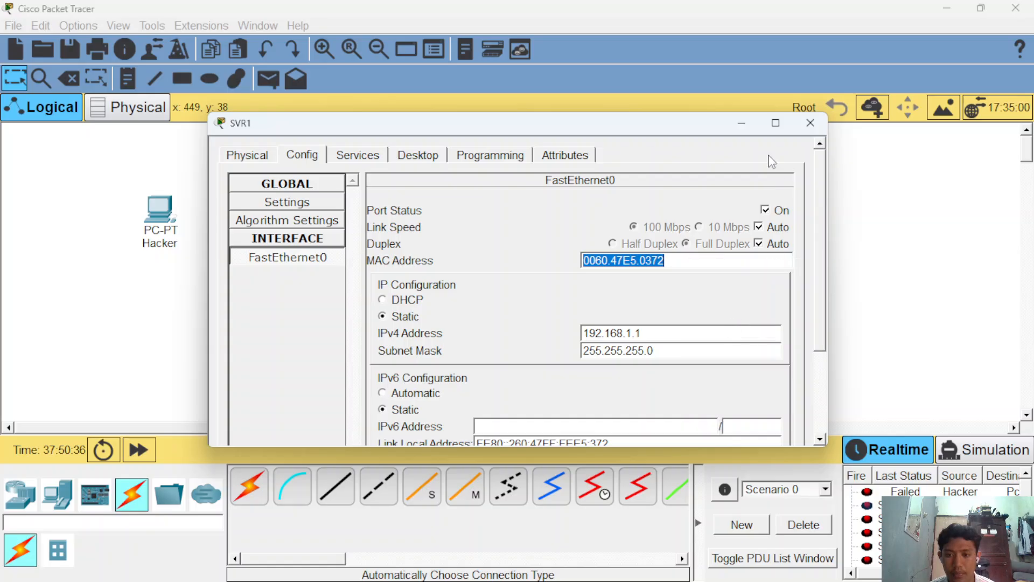
Step: Complete the pending "switchport port-security mac-address" command on SW1 with SVR1's copied address 0060.47E5.0372 and run it
left_click(742, 127)
left_click(492, 239)
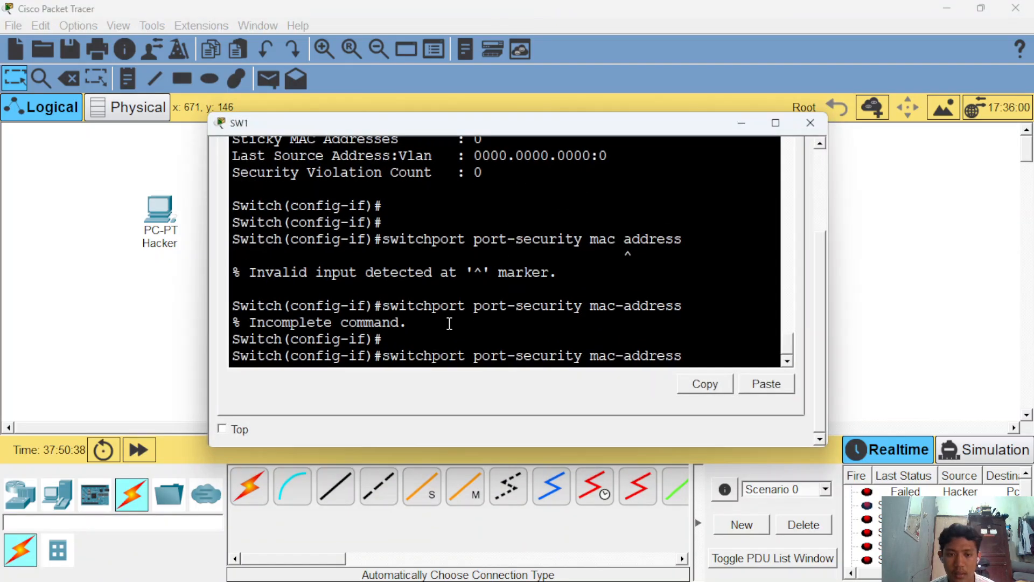
left_click(695, 357)
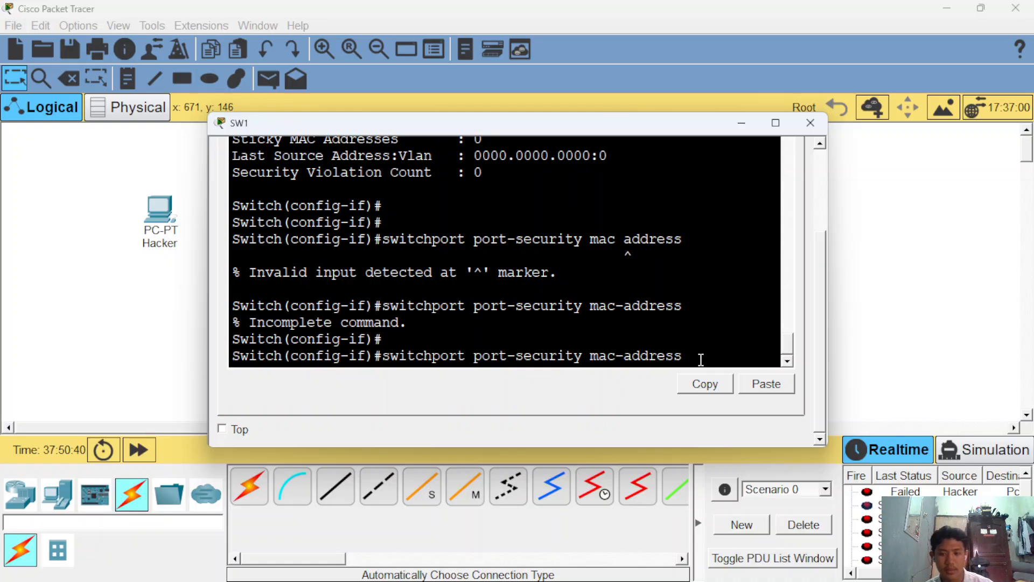
right_click(700, 358)
left_click(724, 385)
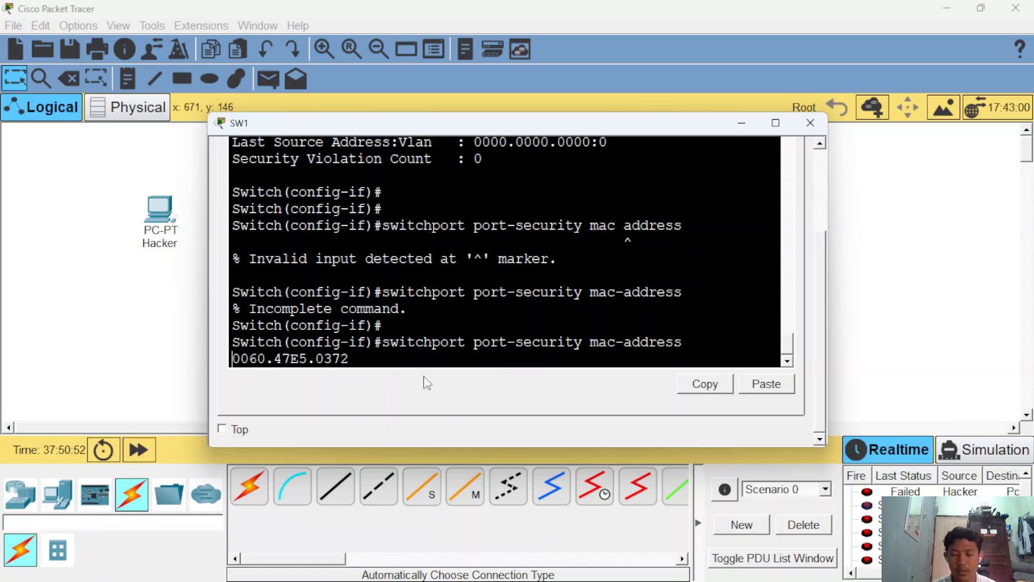
mouse_move(364, 359)
left_click_drag(365, 359, 193, 361)
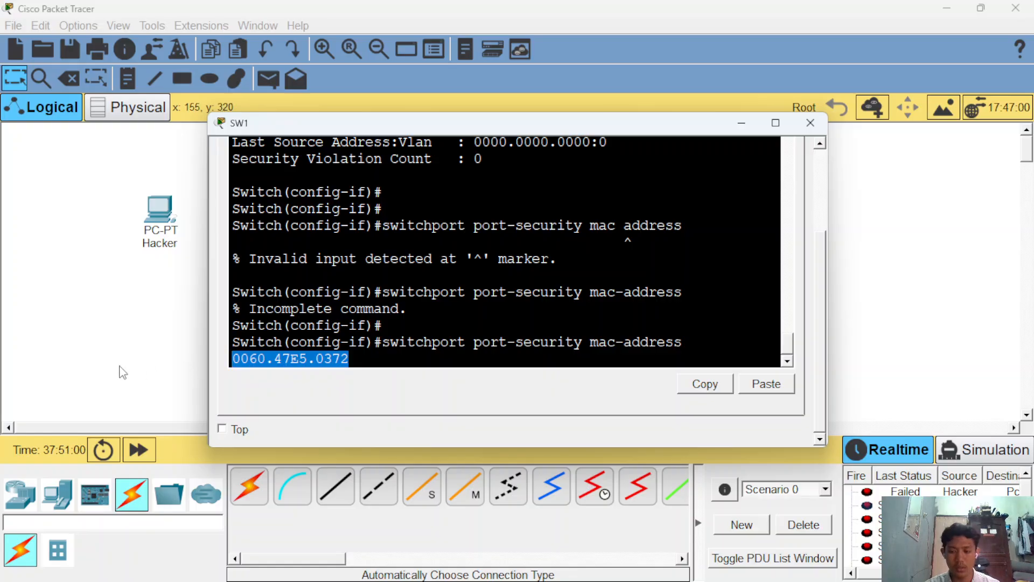
left_click(364, 365)
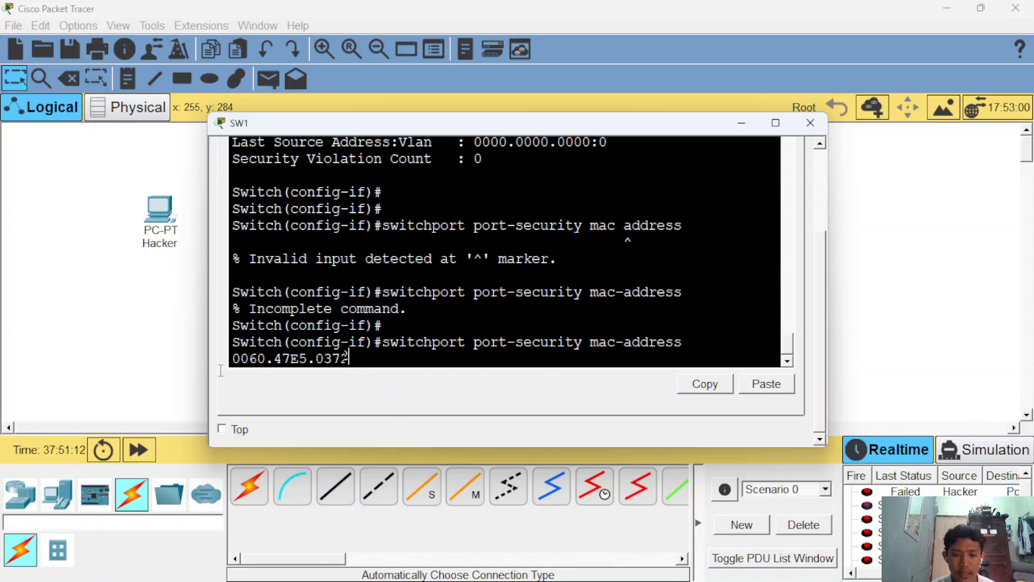
left_click_drag(360, 362, 230, 359)
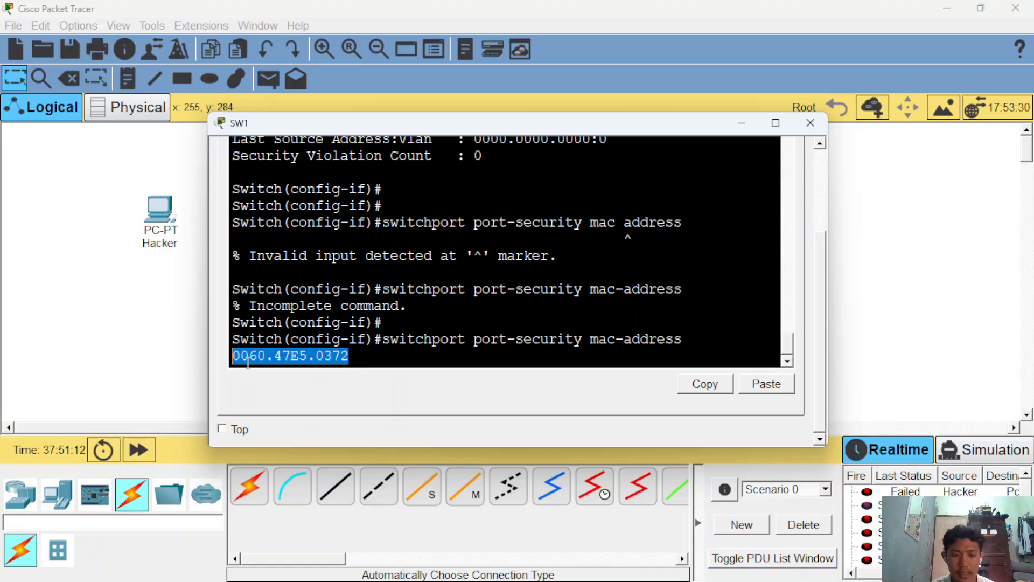
left_click(356, 354)
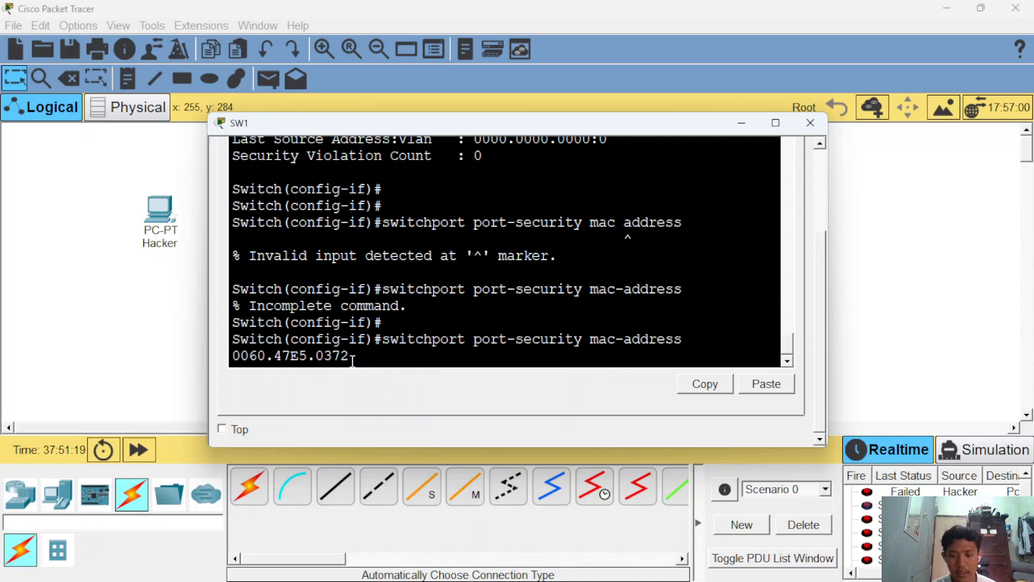
key("Return")
key("Return")
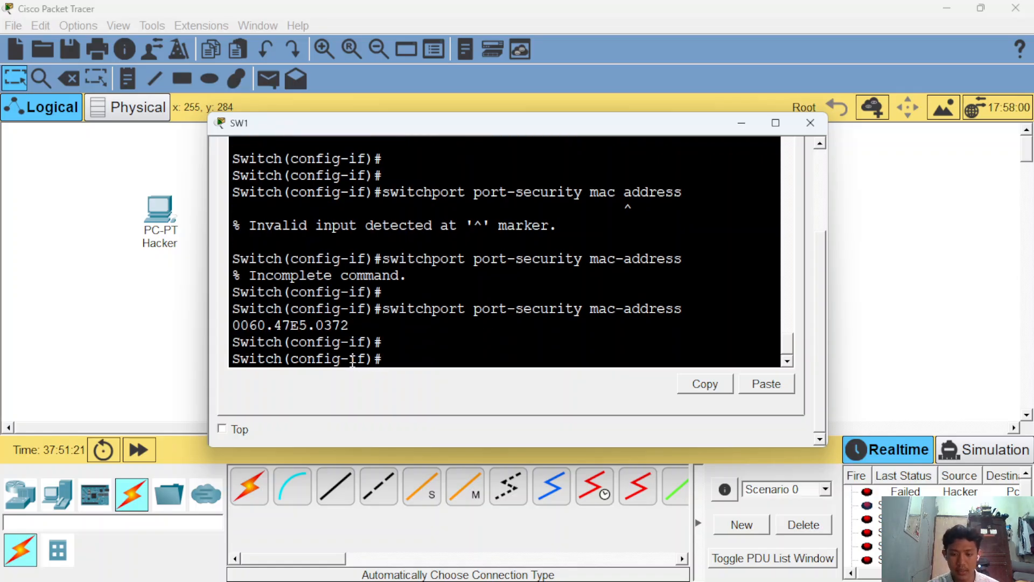
Step: Run "do show port-security int fa0/1" on SW1 to display the port-security settings of that interface
type("do show ")
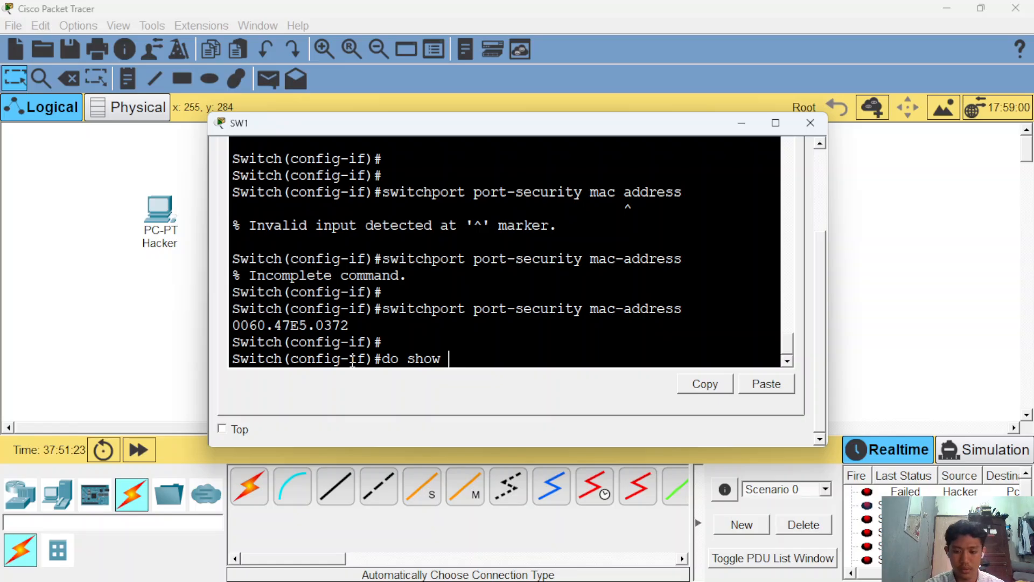
type("port-sec")
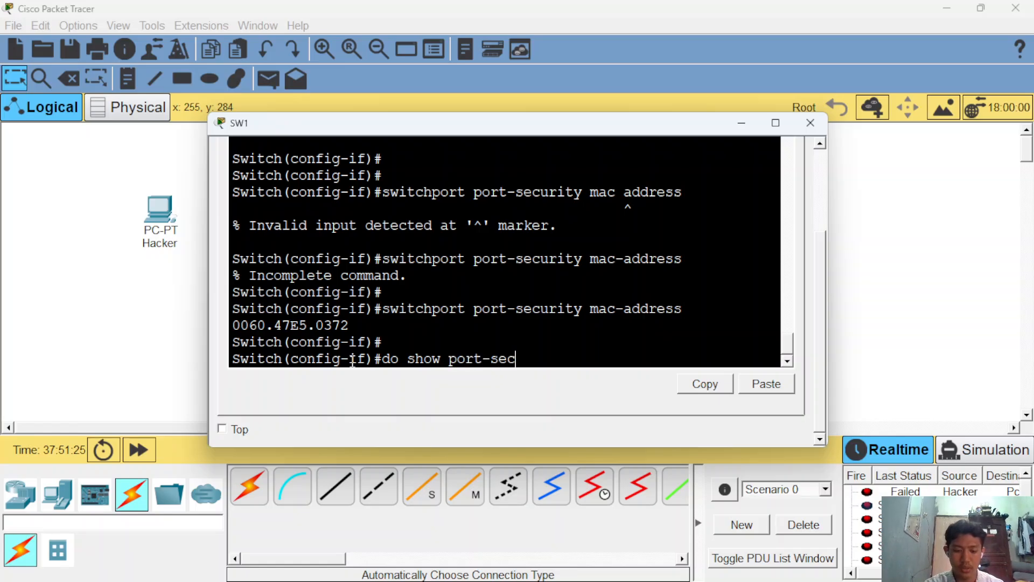
type("urity mac")
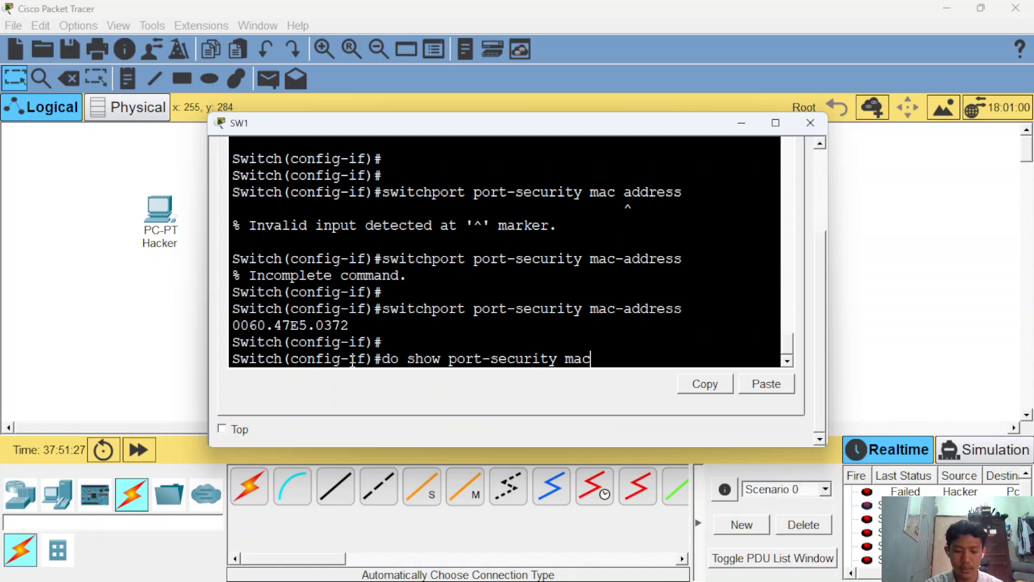
key("BackSpace")
key("BackSpace")
key("BackSpace")
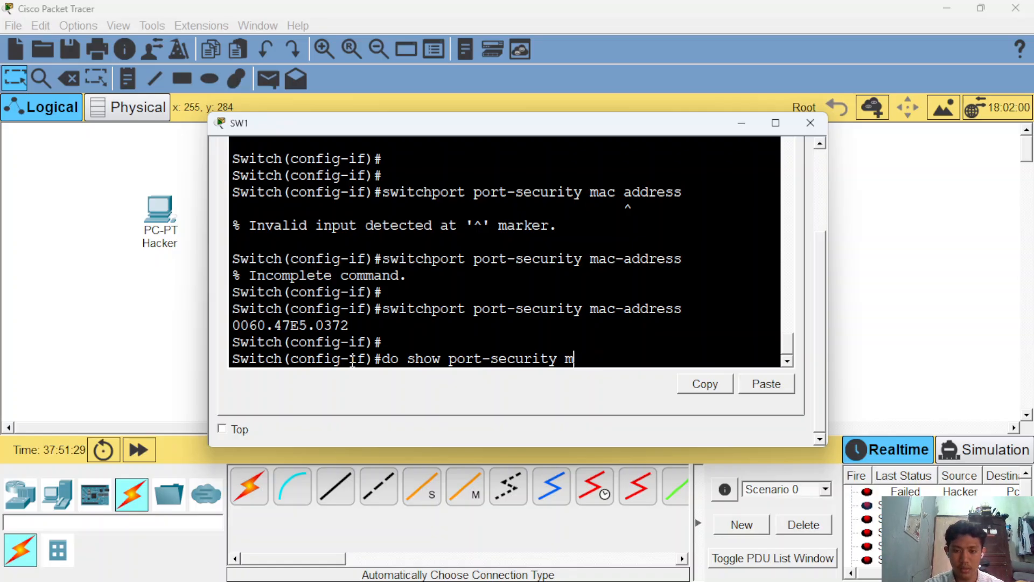
key("BackSpace")
type("int fa")
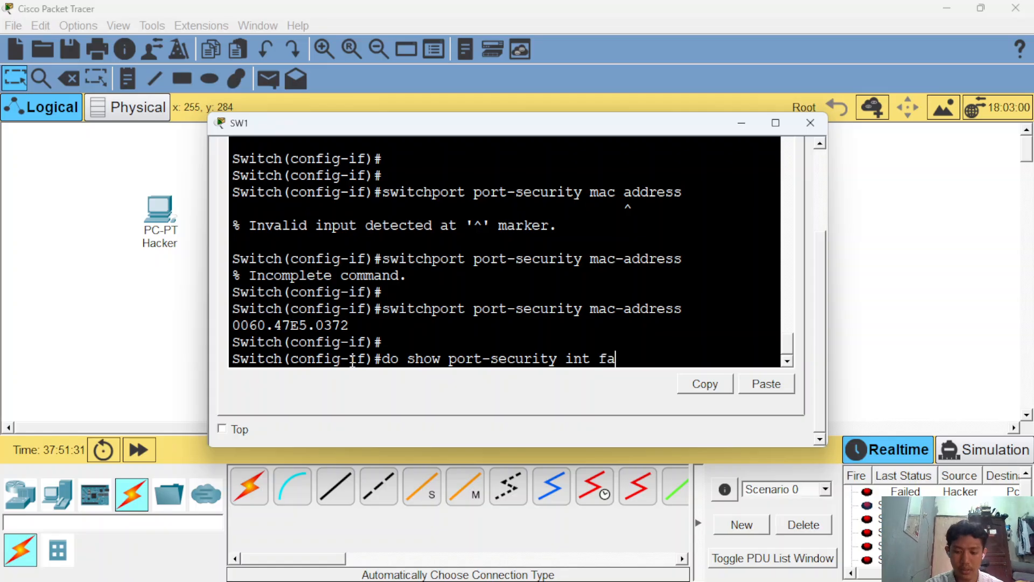
type("0/1")
key("Return")
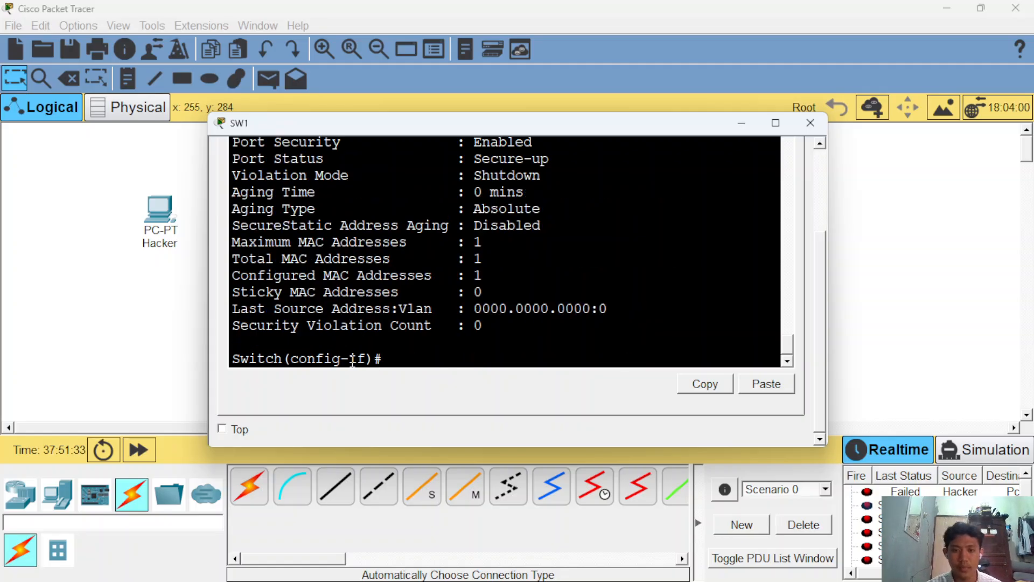
Step: Examine the port status, sticky MAC addresses and security violation count in the fa0/1 port-security output
scroll(353, 360, "up", 3)
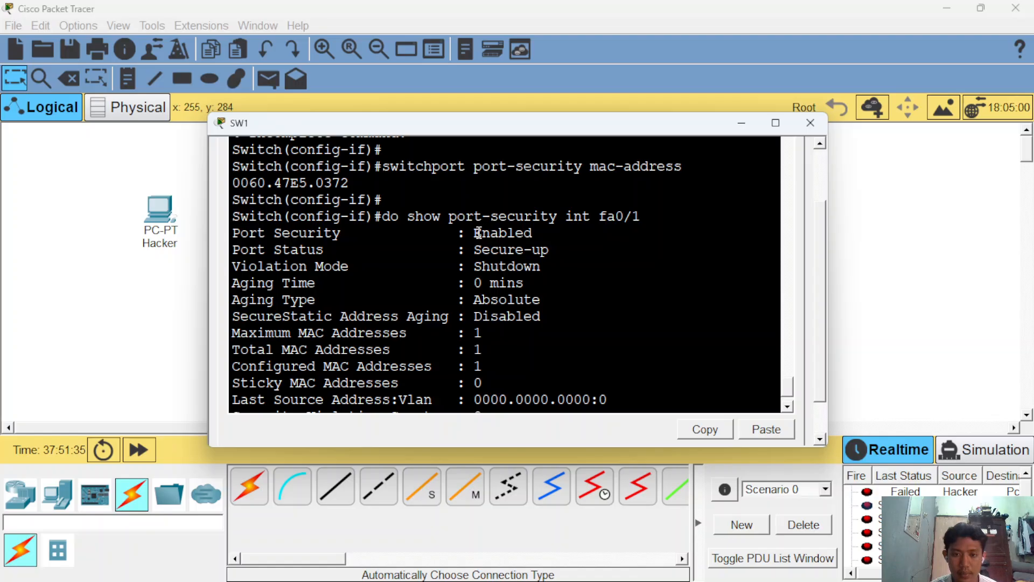
left_click_drag(481, 233, 549, 249)
scroll(555, 291, "down", 3)
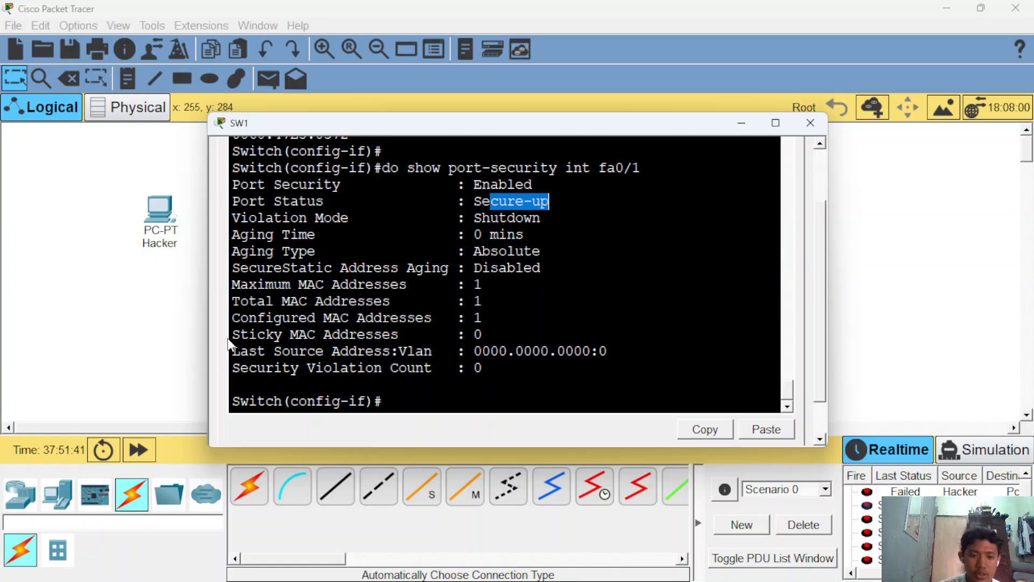
left_click_drag(250, 338, 474, 338)
left_click(474, 338)
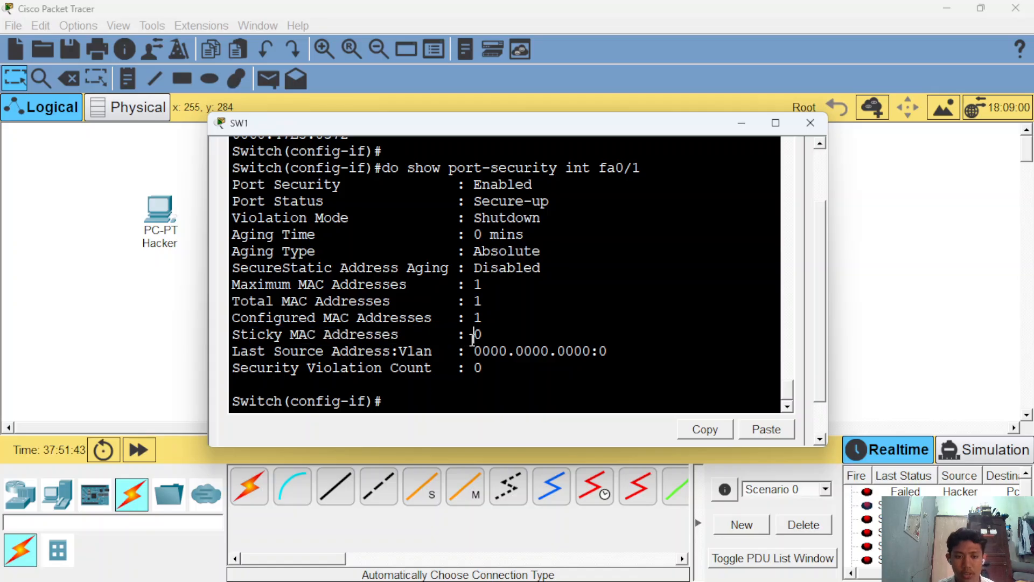
left_click_drag(264, 369, 462, 372)
scroll(447, 385, "down", 1)
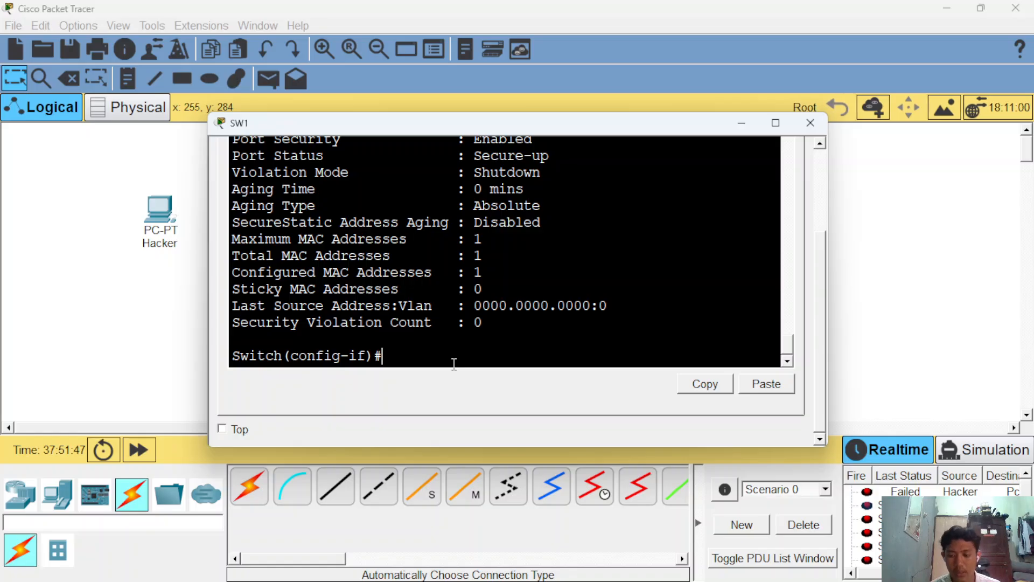
key("Return")
key("Return")
key("Return")
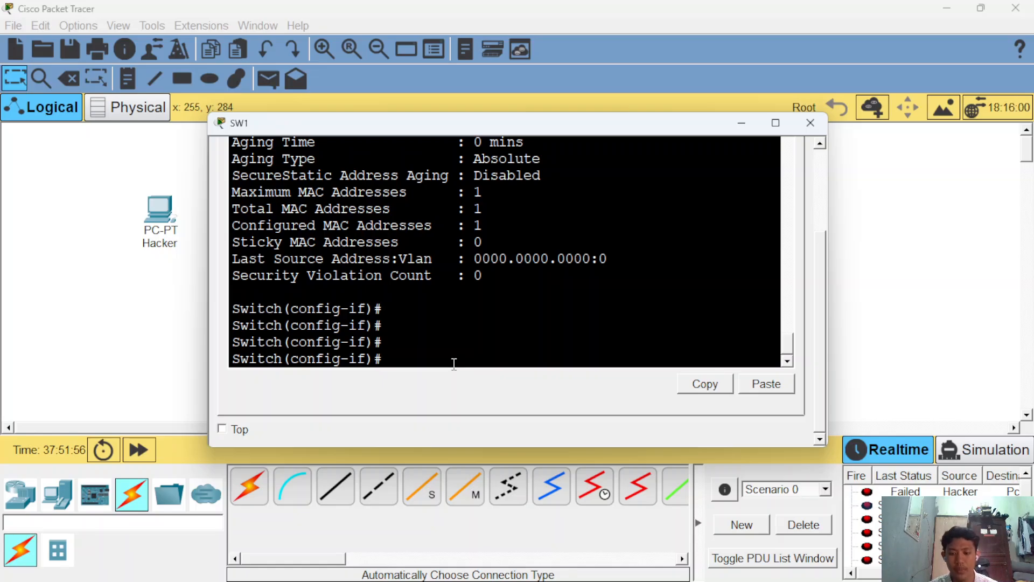
Step: Enter "switchport port-security maximum" at SW1's interface prompt without running it
type("sho")
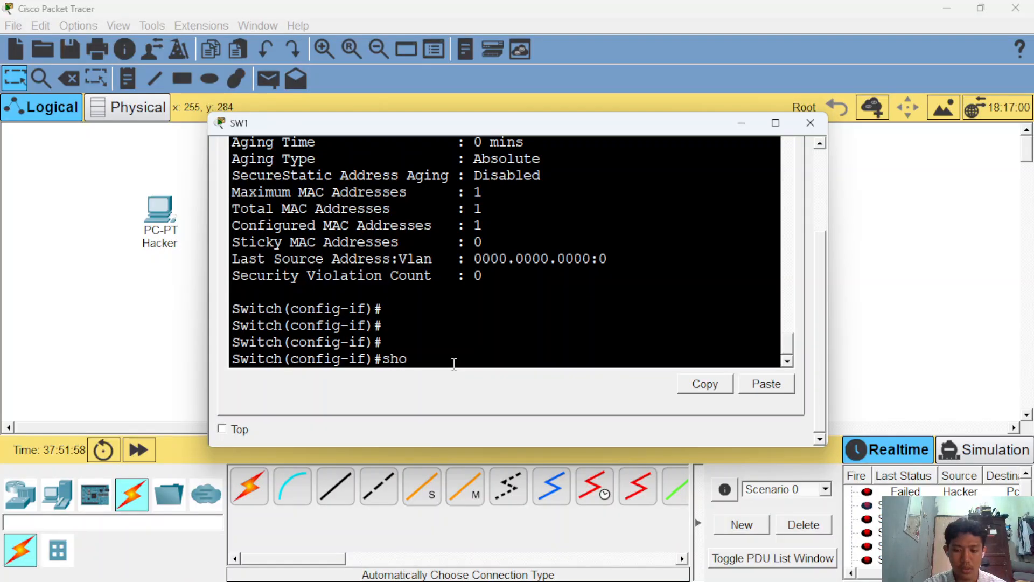
key("BackSpace")
key("BackSpace")
type("witch[r")
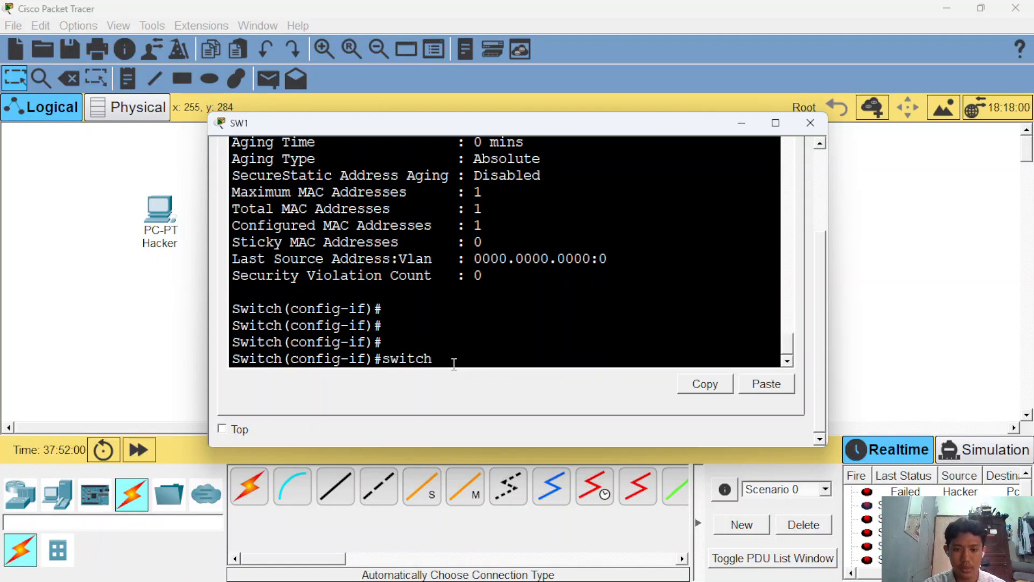
key("BackSpace")
key("BackSpace")
type("p")
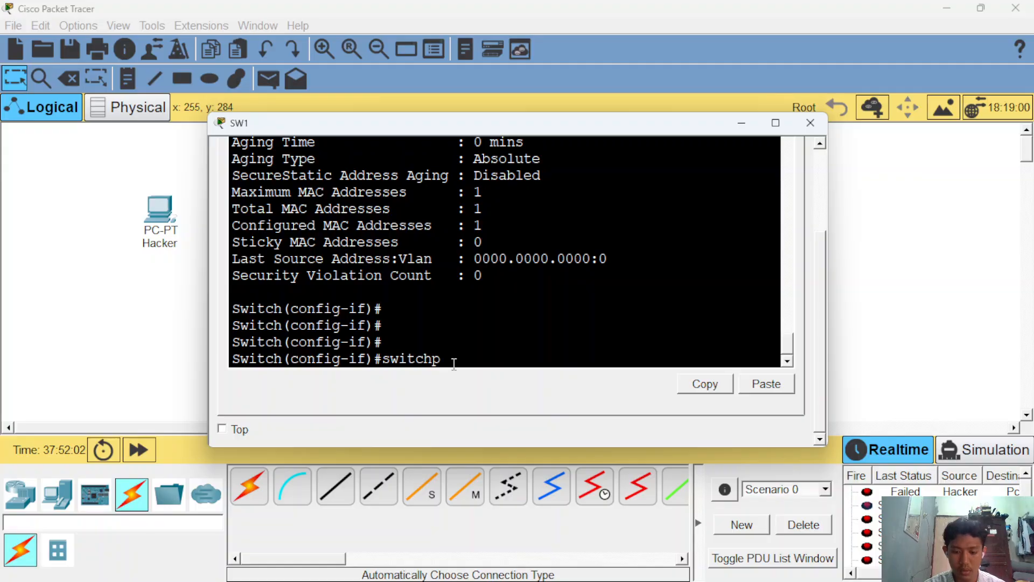
type("ort port-se")
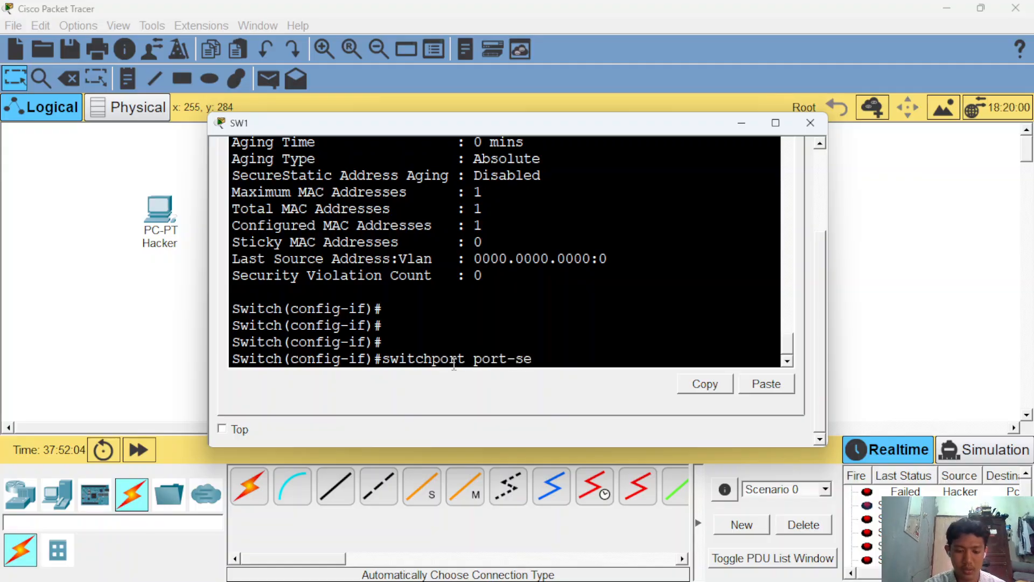
type("curity maximuk")
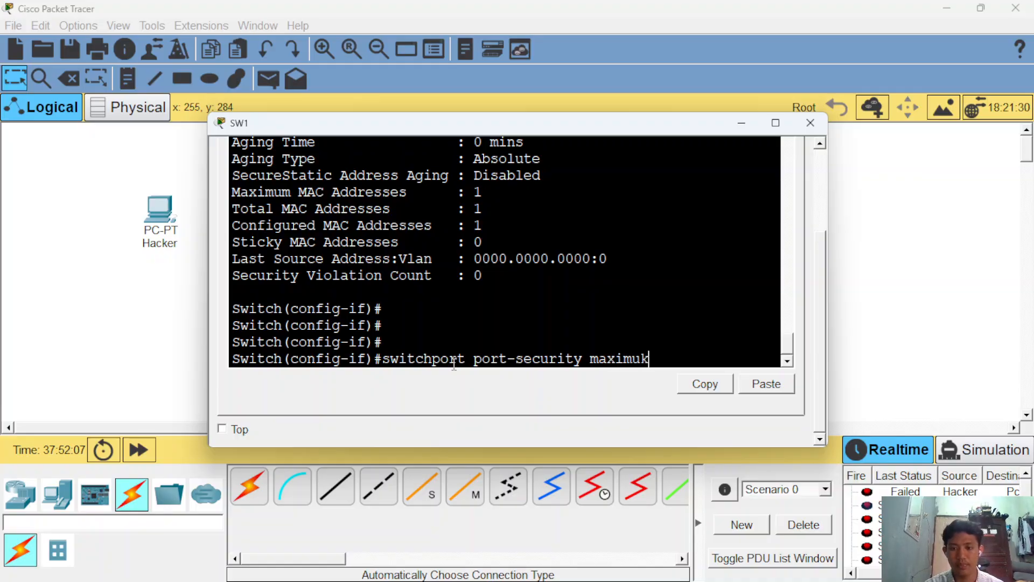
key("BackSpace")
type(",")
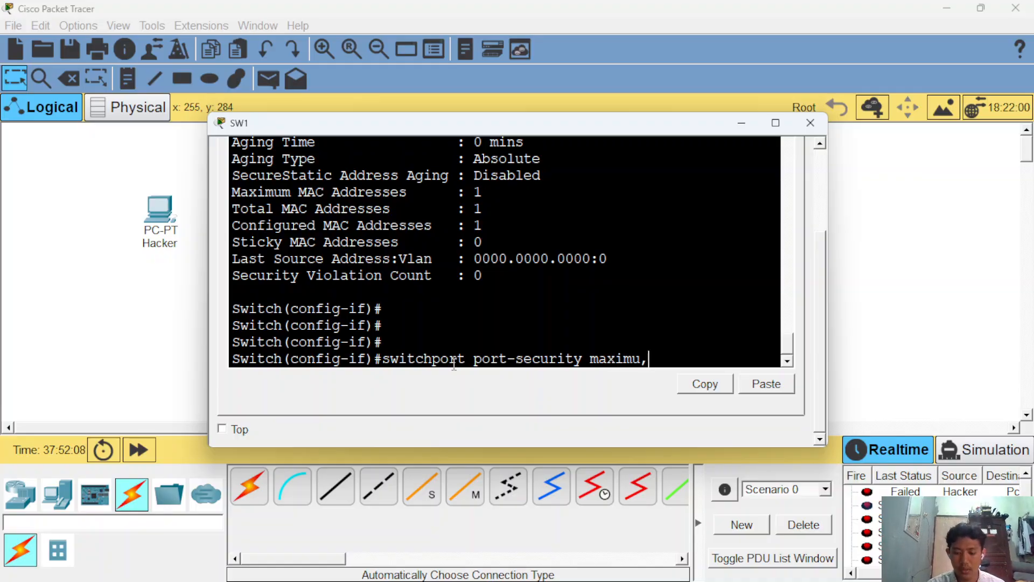
key("BackSpace")
type("m")
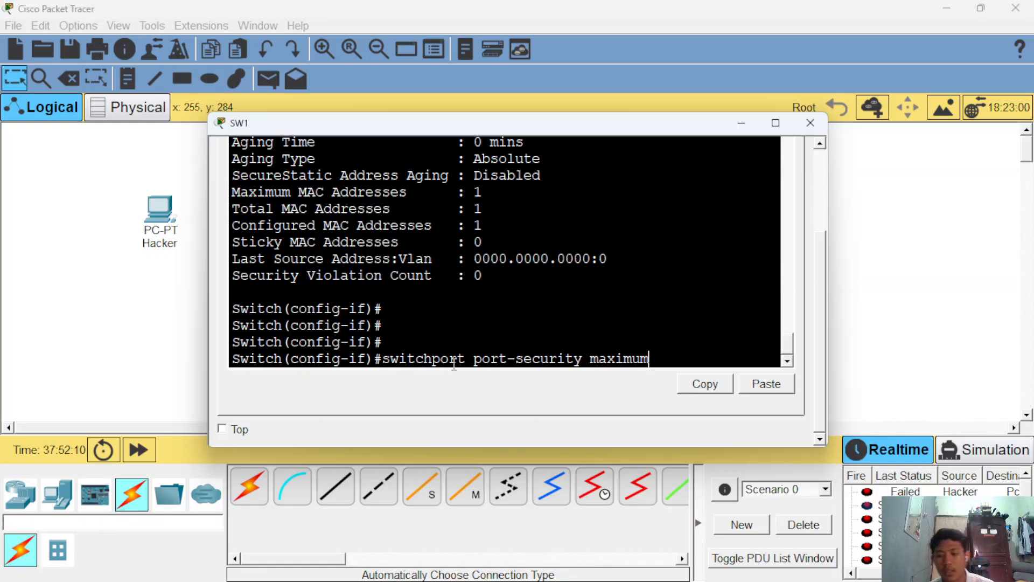
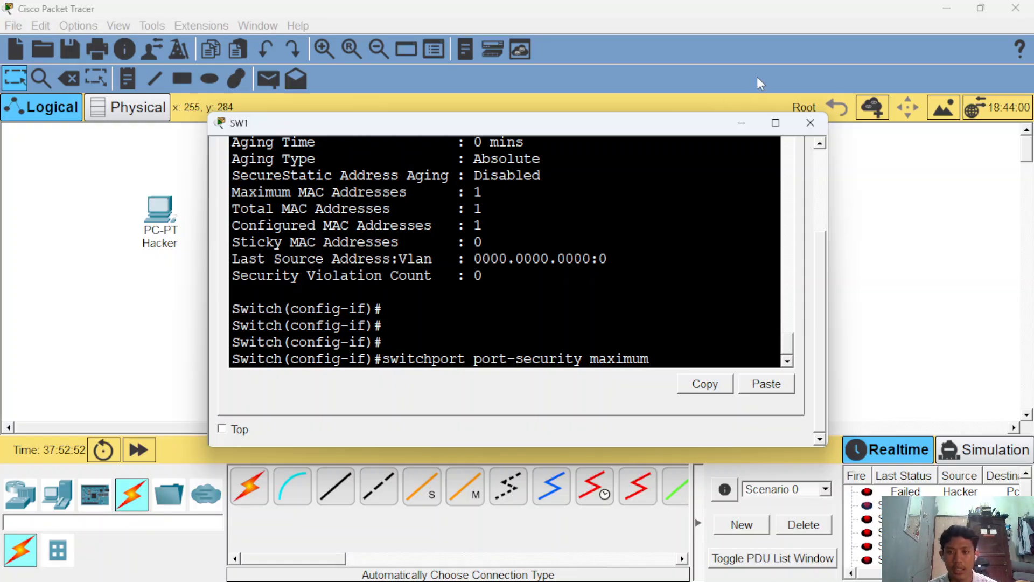
Step: Check the network topology, then complete SW1's pending maximum command with the value 1 and run it
left_click(743, 122)
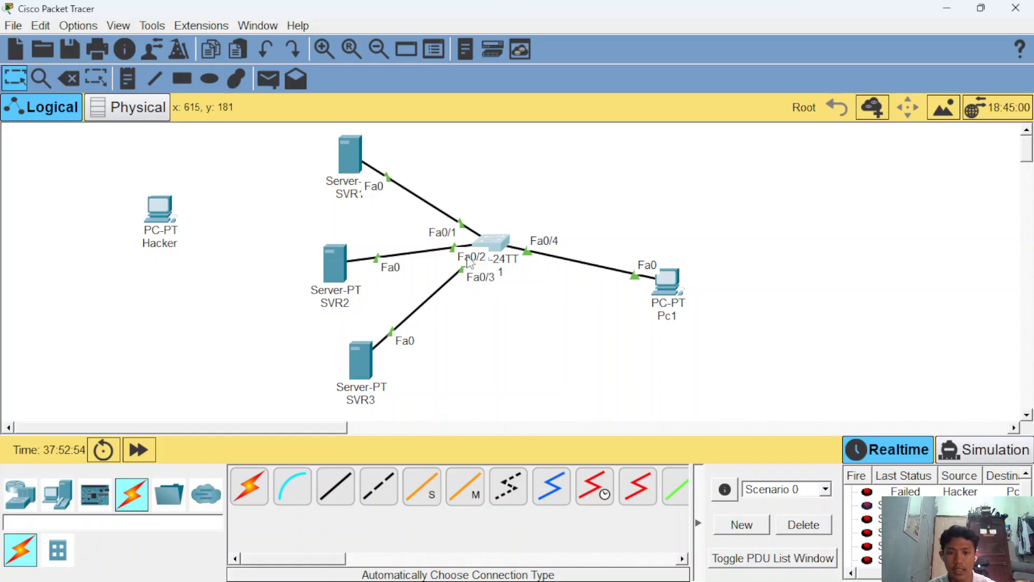
left_click(491, 242)
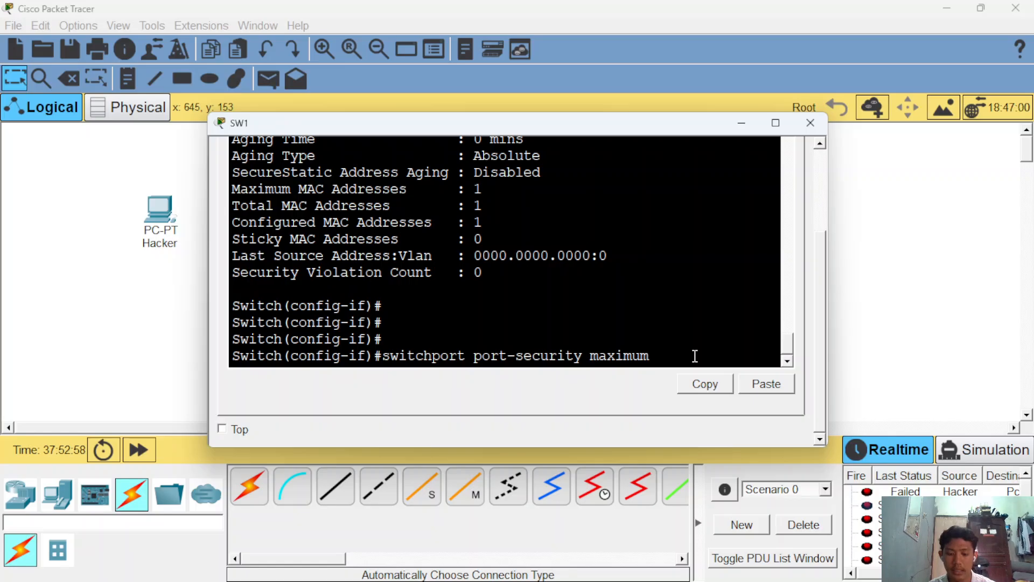
key("Return")
key("Return")
key("Return")
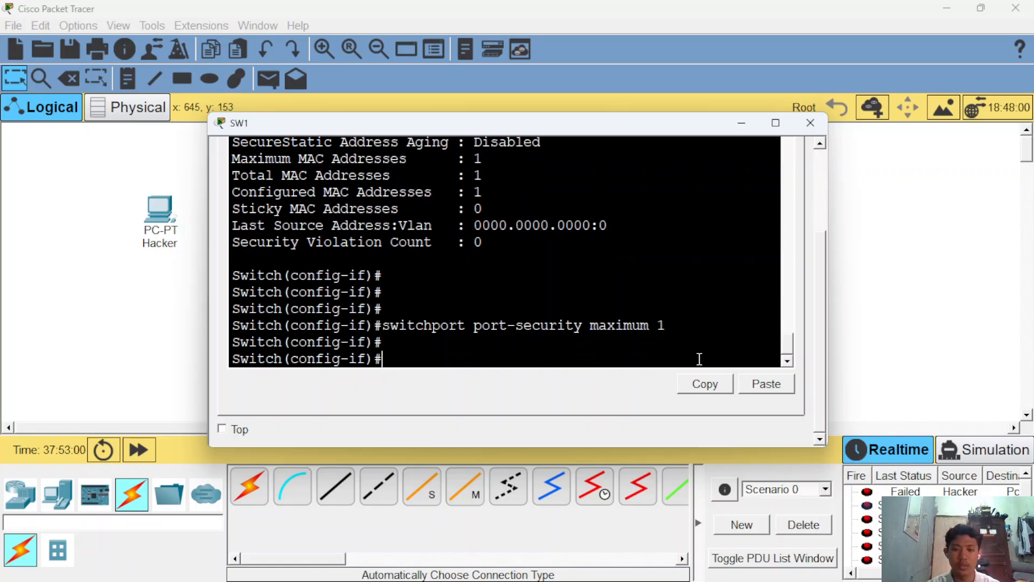
Step: List the violation modes with "switchport port-security violation ?" on SW1, then try to run the command without a mode
type("switchor")
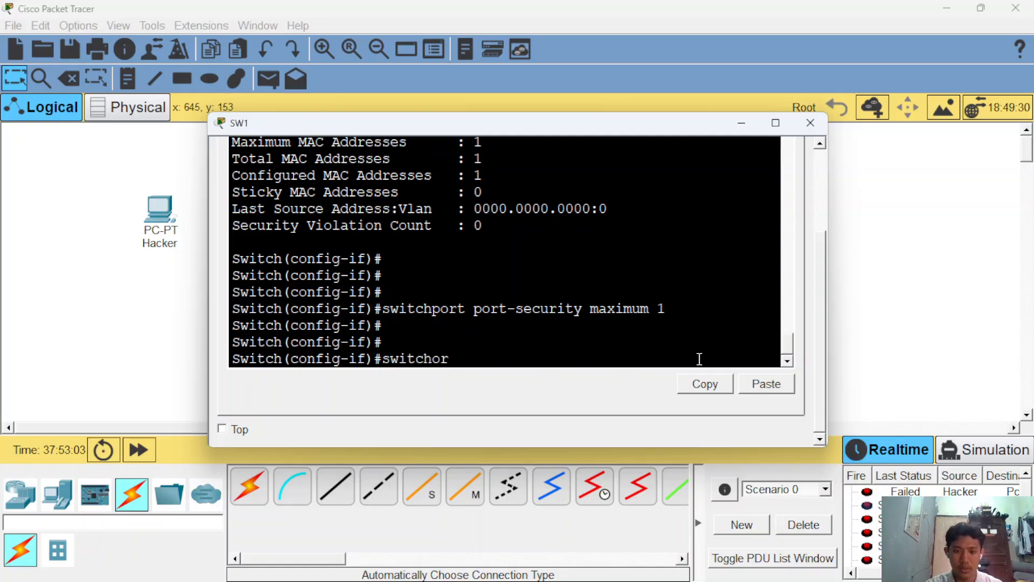
key("BackSpace")
type("port port")
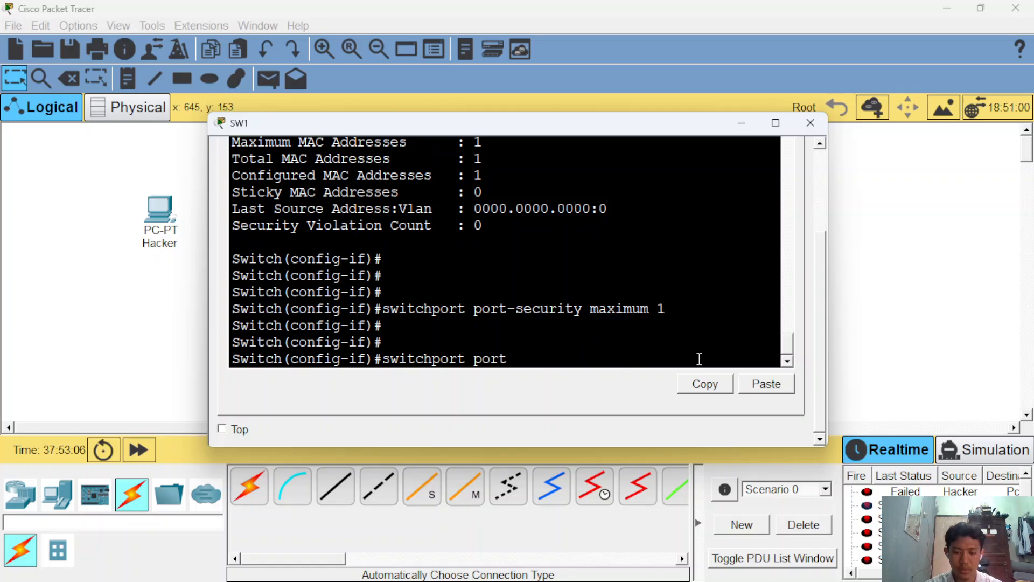
type("-security ")
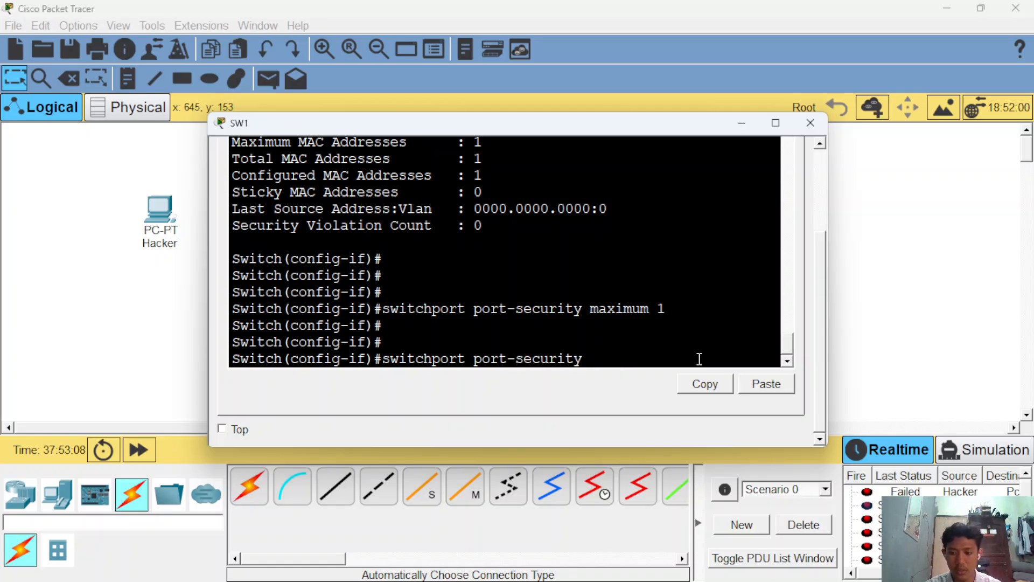
type("violation ")
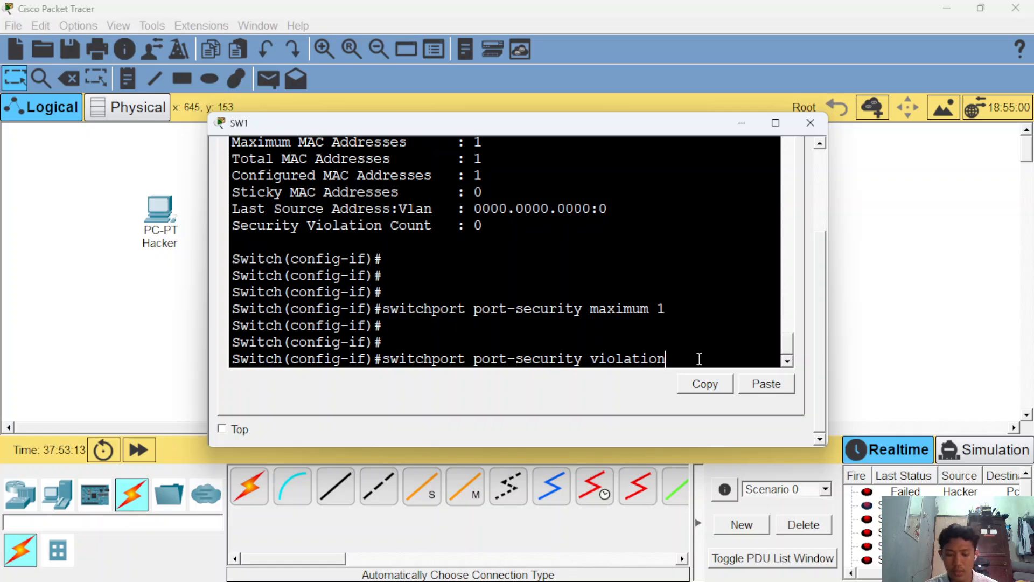
type("?")
key("Return")
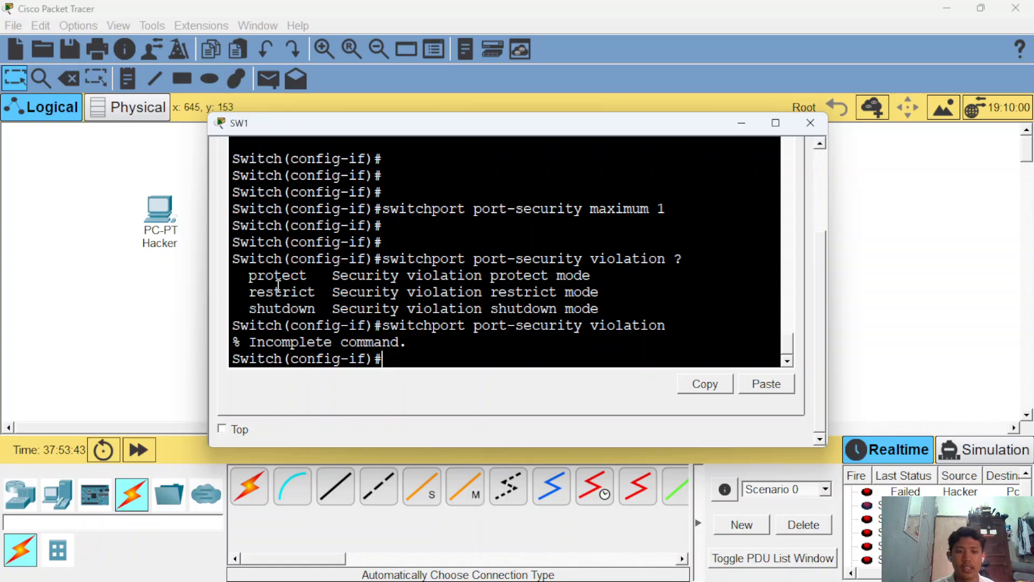
Step: Review the sticky MAC address and security violation count lines in the earlier port-security output, then examine the listed restrict and shutdown violation modes
scroll(396, 324, "up", 4)
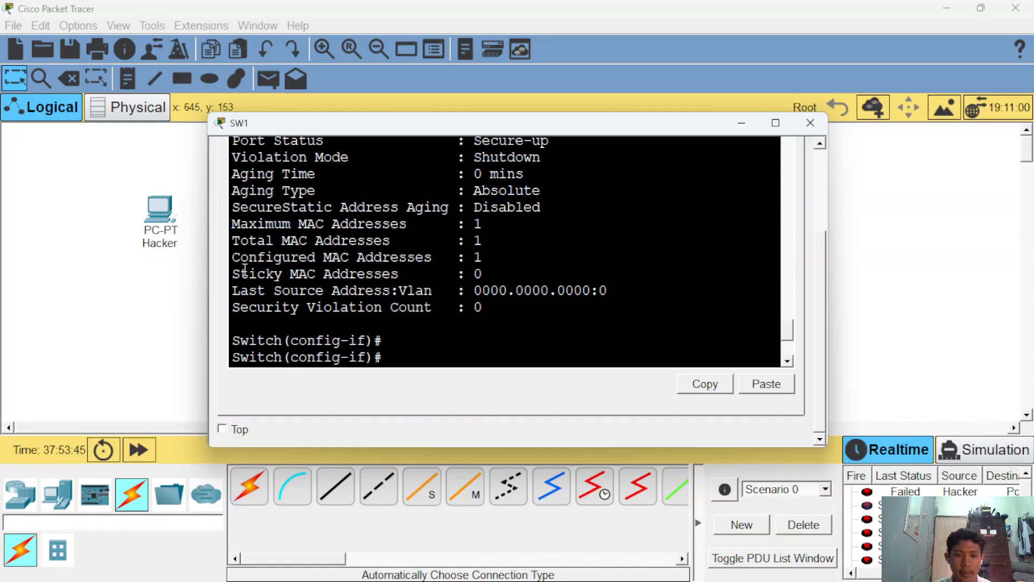
left_click_drag(233, 274, 434, 306)
left_click(439, 326)
scroll(440, 339, "down", 4)
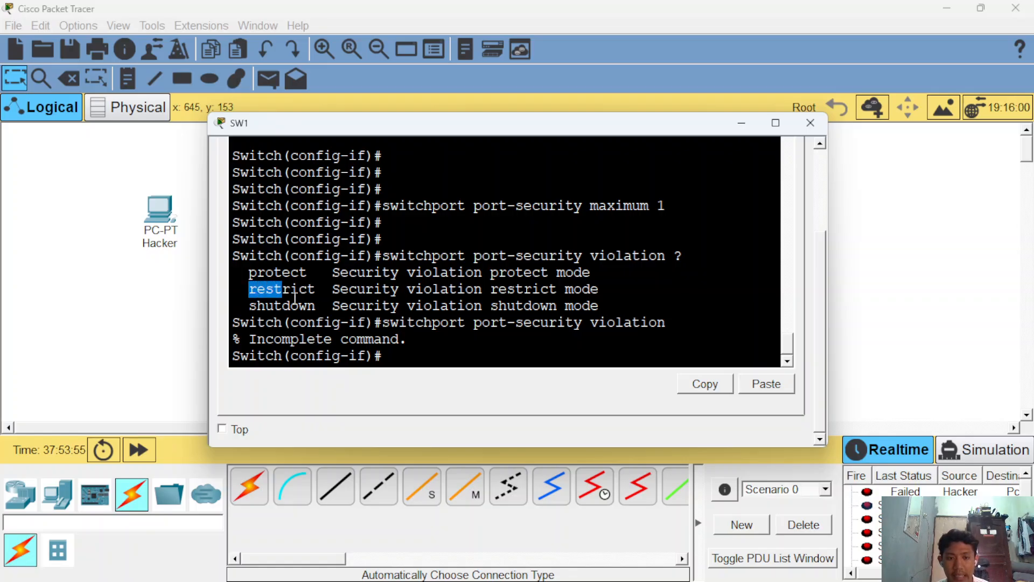
triple_click(254, 293)
left_click(611, 275)
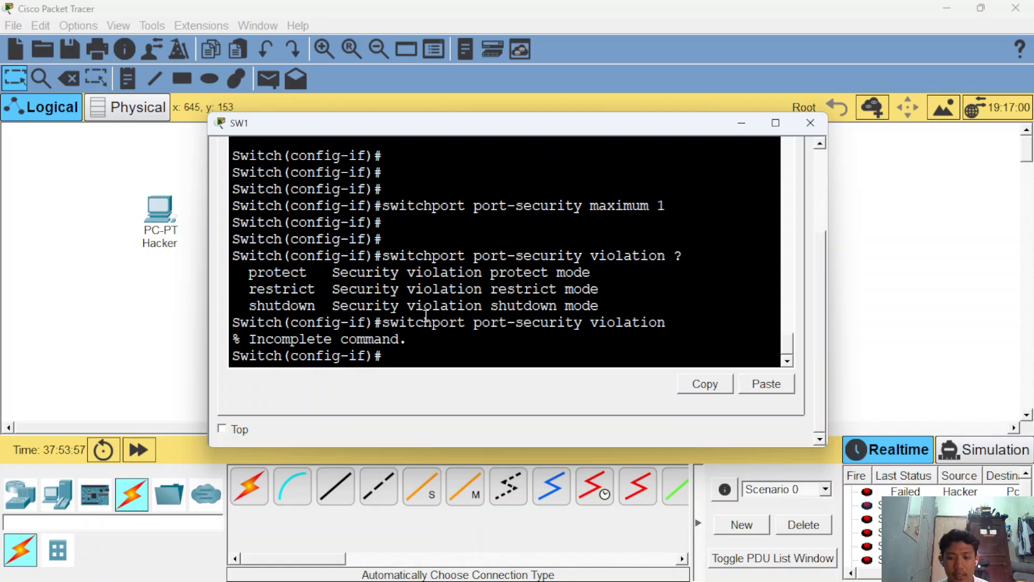
left_click_drag(240, 305, 597, 304)
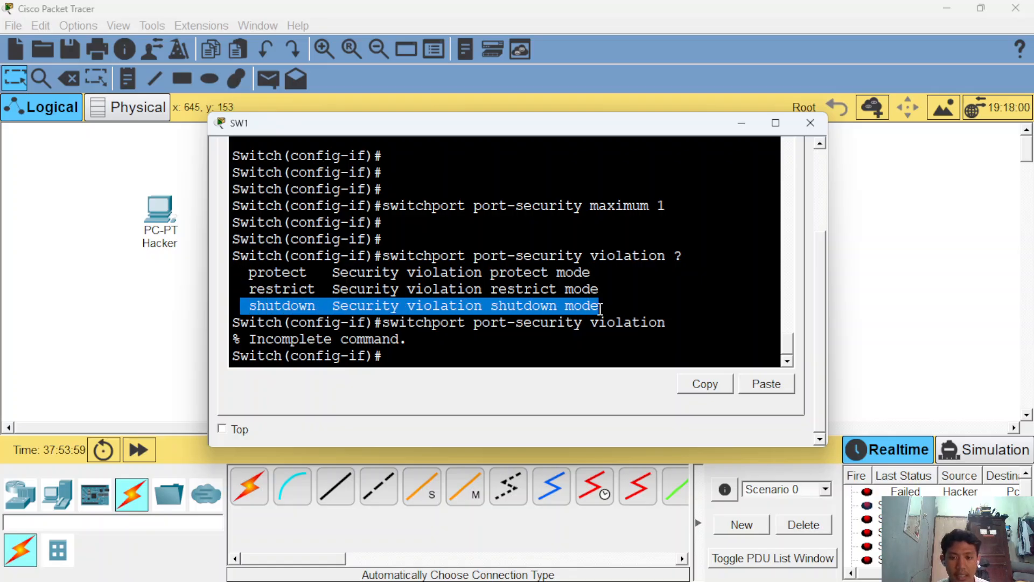
left_click(599, 306)
left_click_drag(243, 305, 614, 302)
triple_click(567, 333)
left_click(518, 340)
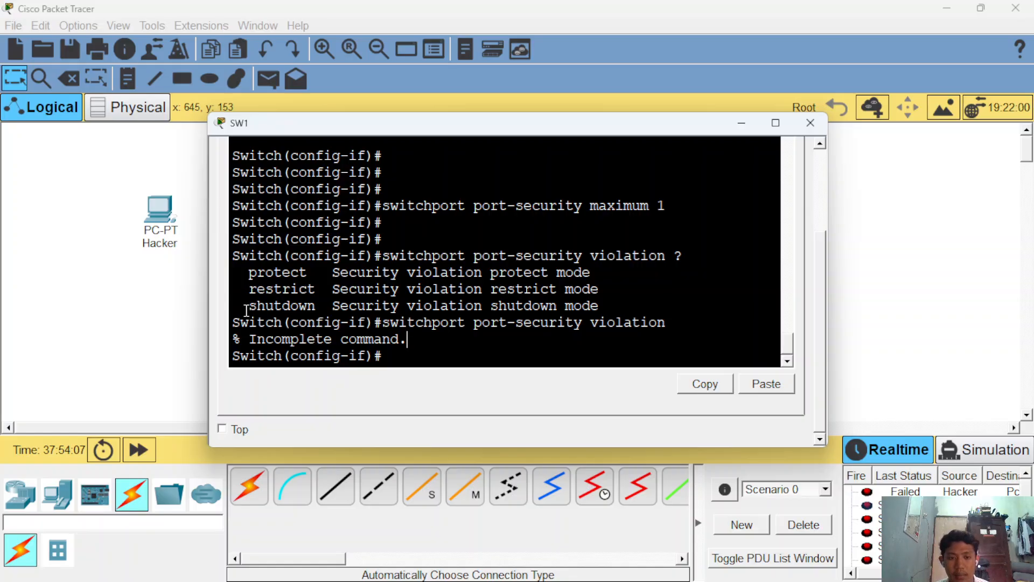
left_click_drag(250, 307, 600, 307)
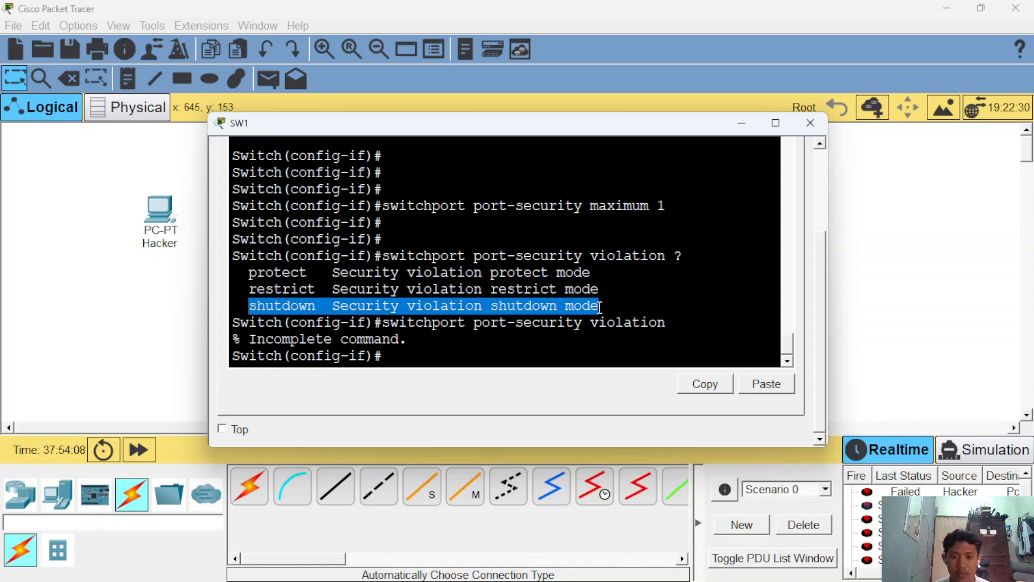
left_click(560, 337)
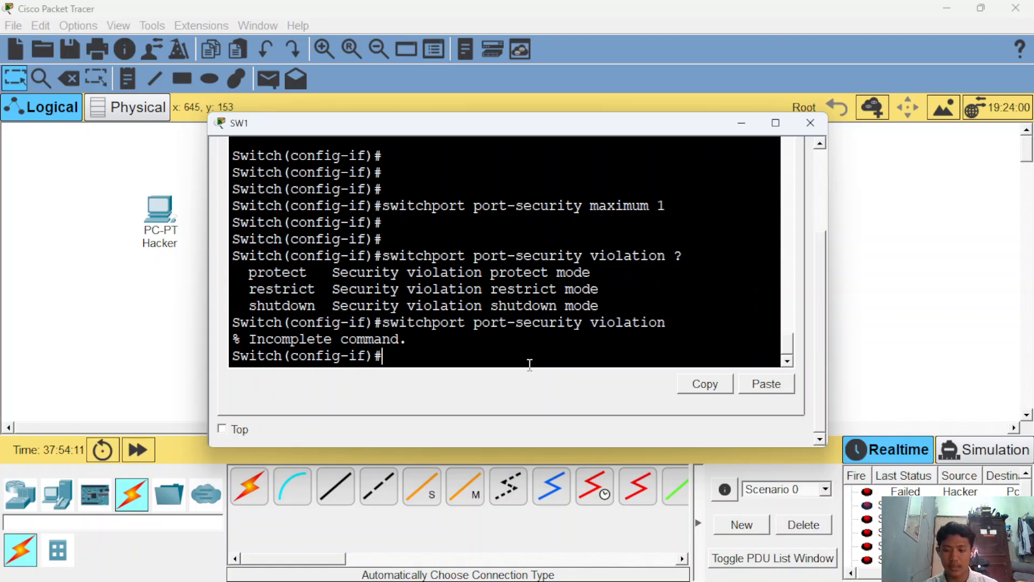
Step: Set the port-security violation mode to shutdown on SW1's interface with "switchport port-security violation shutdown"
key("Return")
key("Return")
key("Return")
type("switch[")
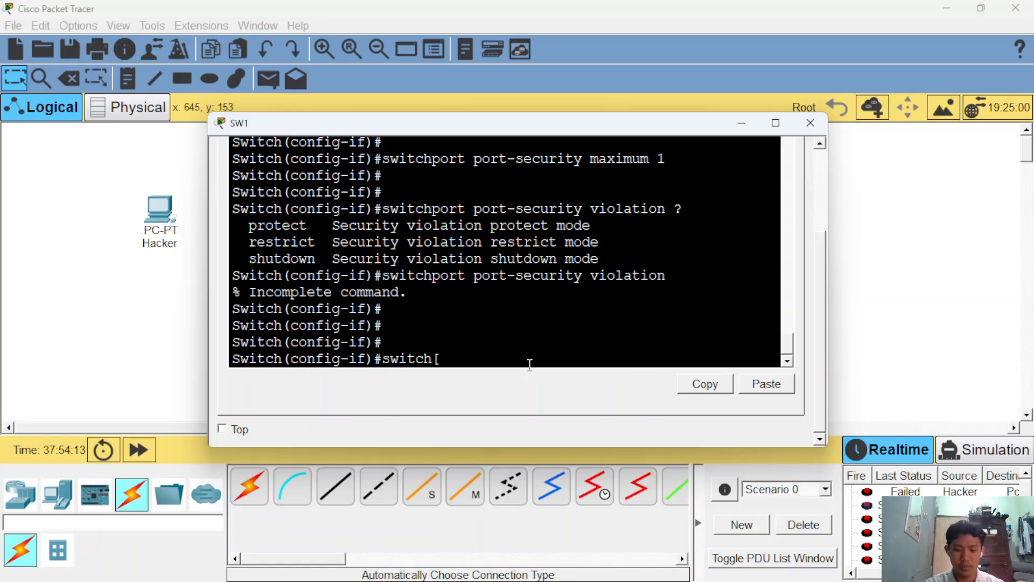
key("BackSpace")
type("port")
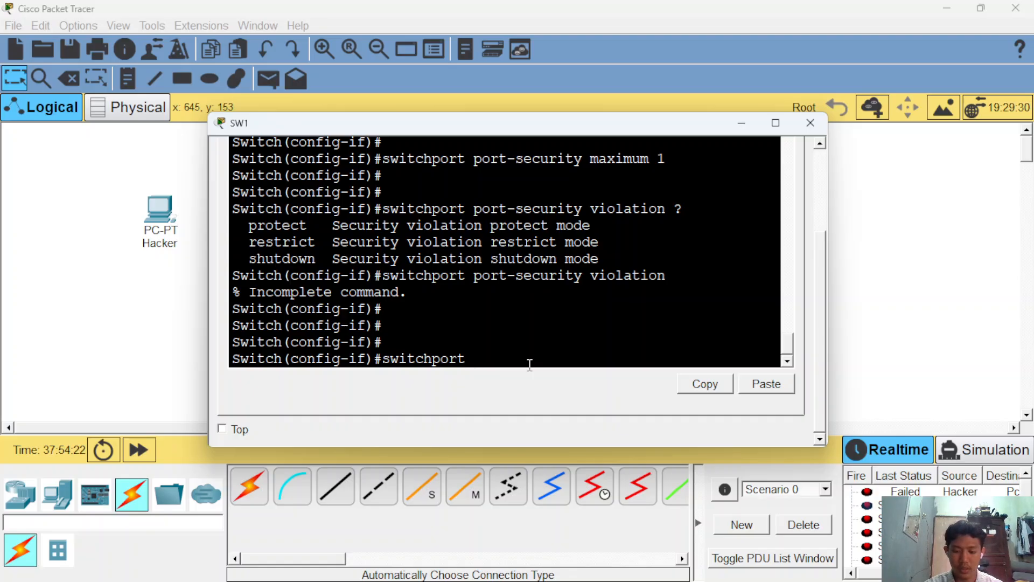
type(" port-securitu")
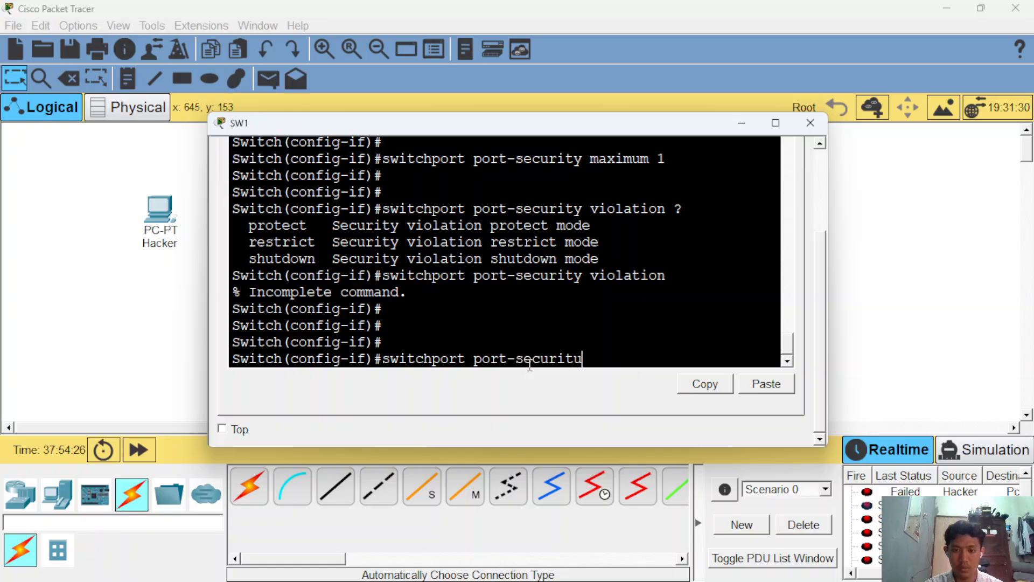
key("BackSpace")
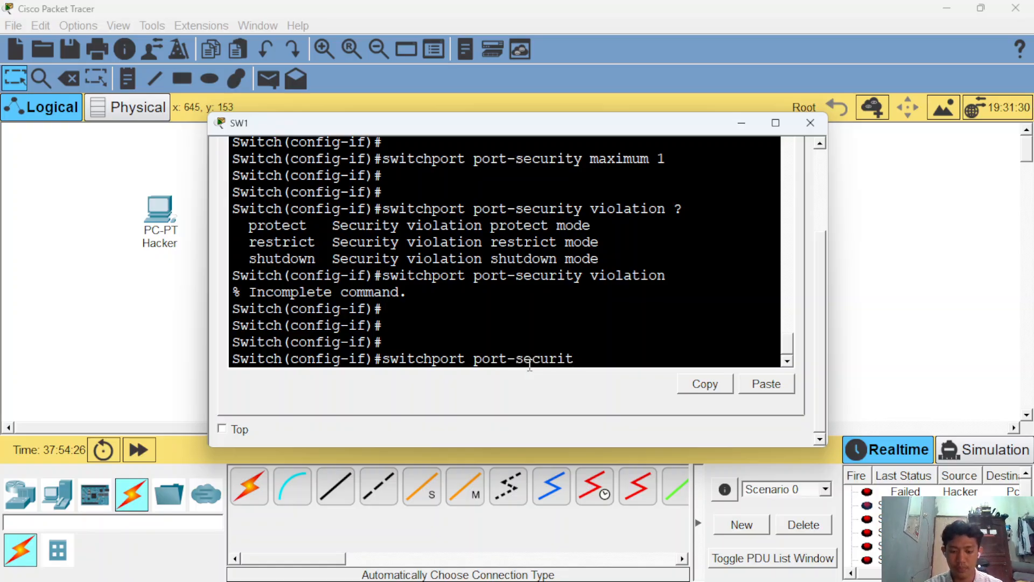
type("y violatiob")
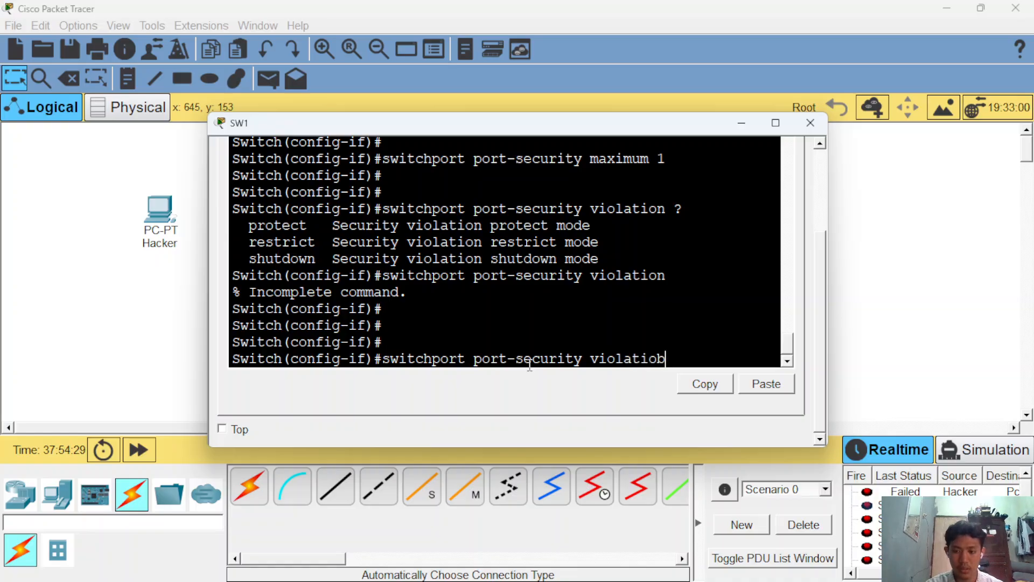
key("BackSpace")
type("n shuutdo")
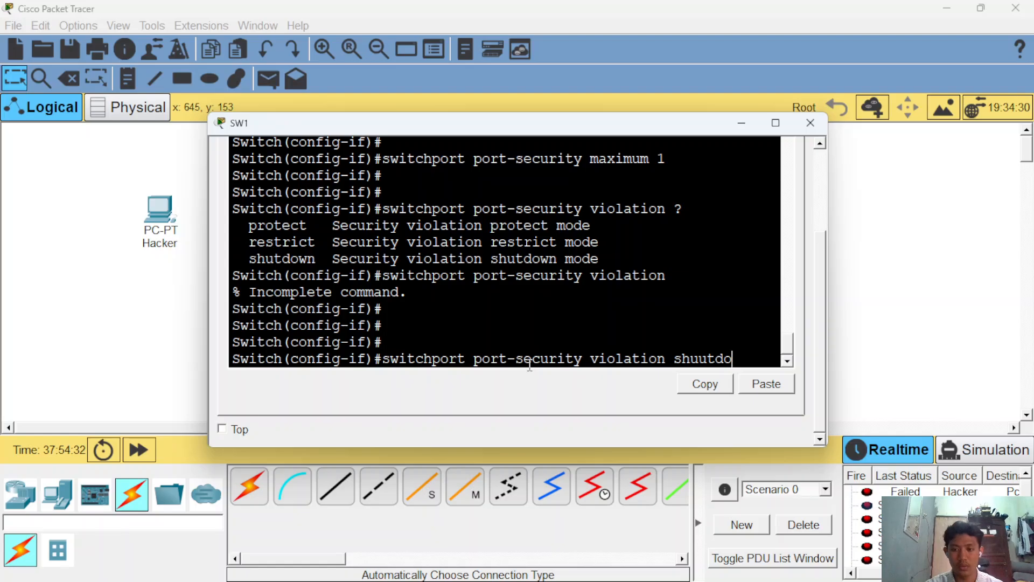
key("BackSpace")
key("BackSpace")
key("BackSpace")
key("BackSpace")
type("utdow")
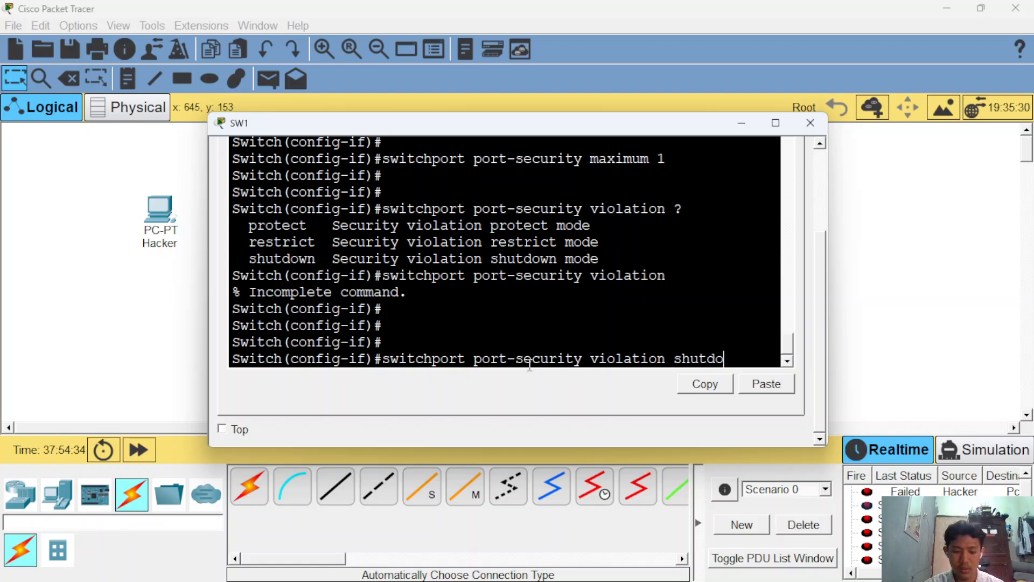
type("n")
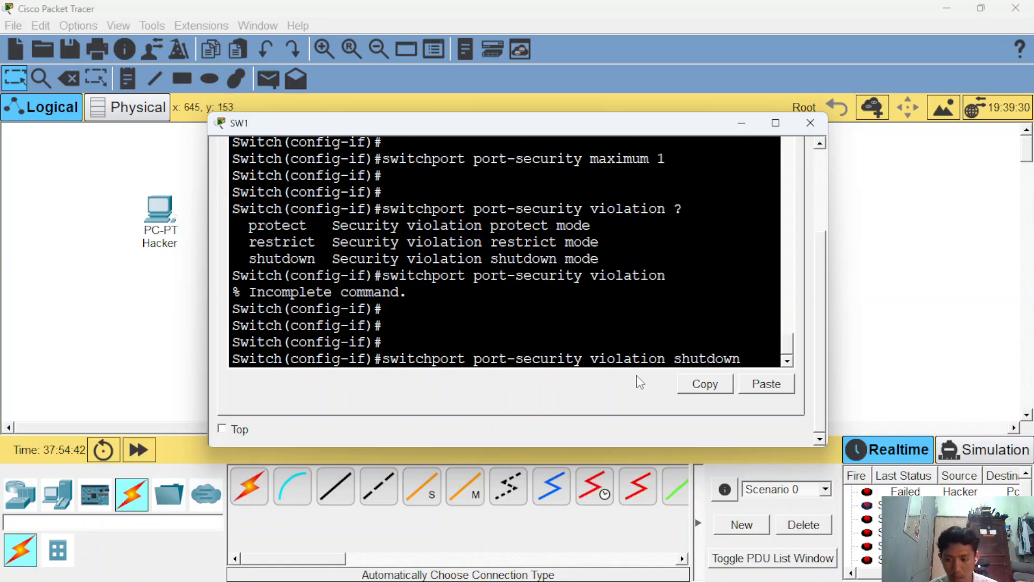
key("Return")
key("Return")
key("Return")
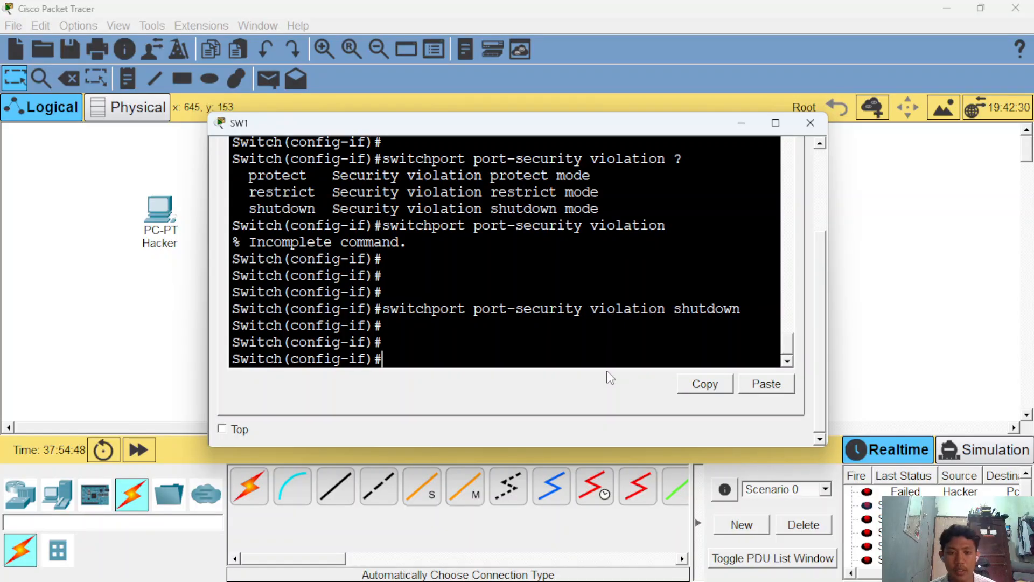
Step: Close the SW1 console, reposition the Hacker PC, and move the switch's Fa0/1 cable from SVR1 to Hacker's FastEthernet0 port
left_click_drag(438, 358, 380, 316)
left_click(413, 353)
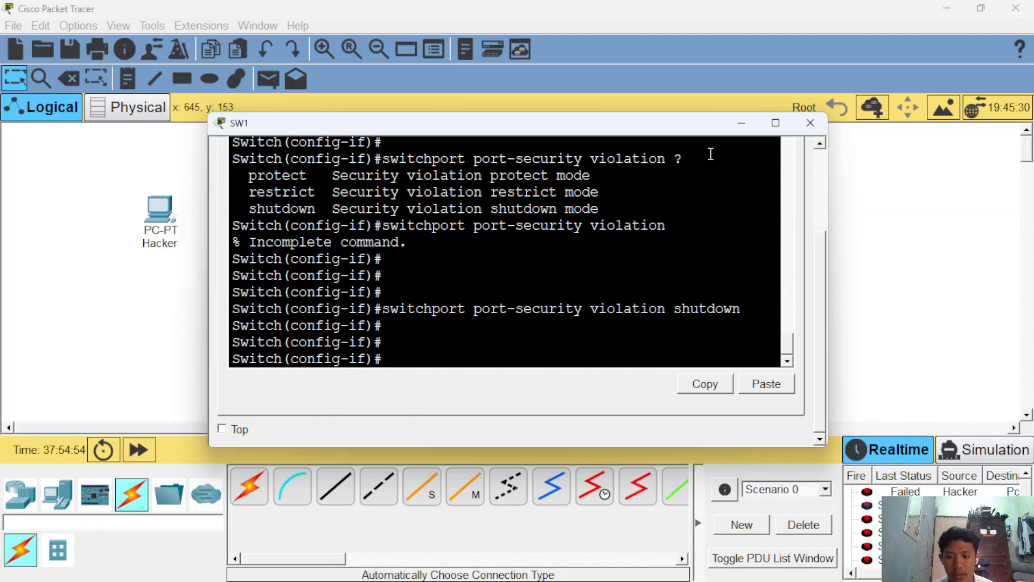
left_click(810, 122)
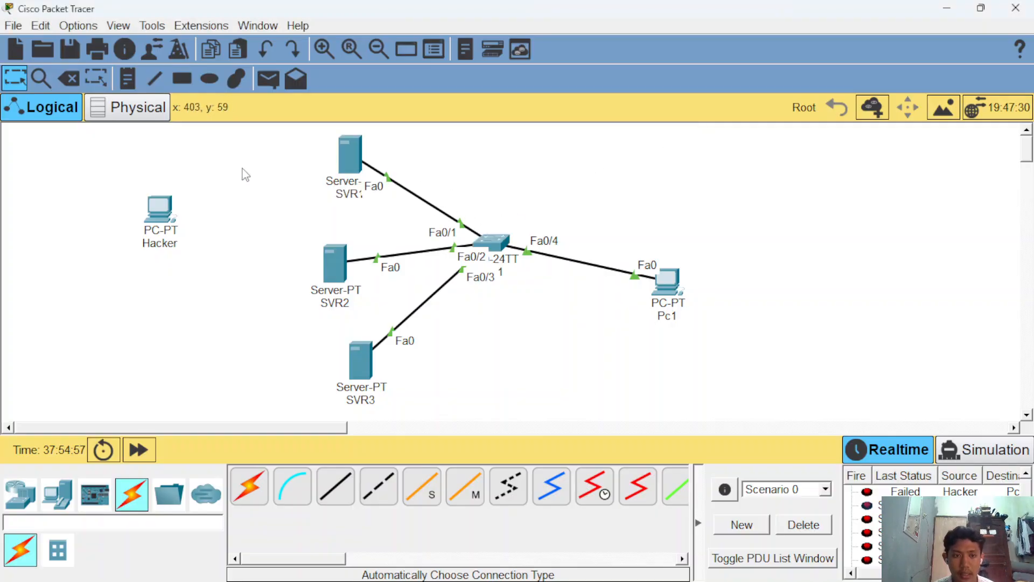
left_click_drag(166, 217, 210, 221)
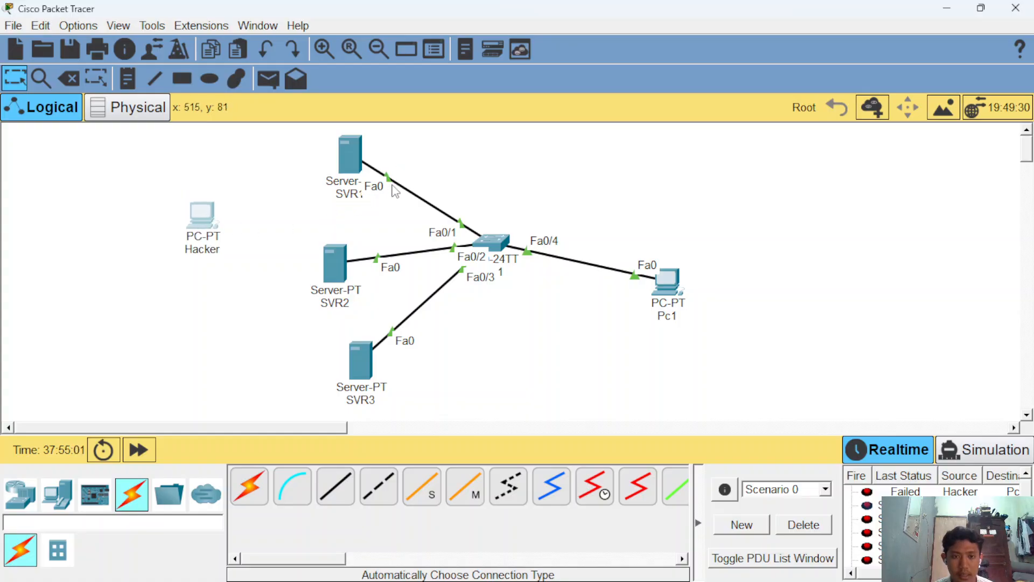
left_click_drag(388, 179, 199, 221)
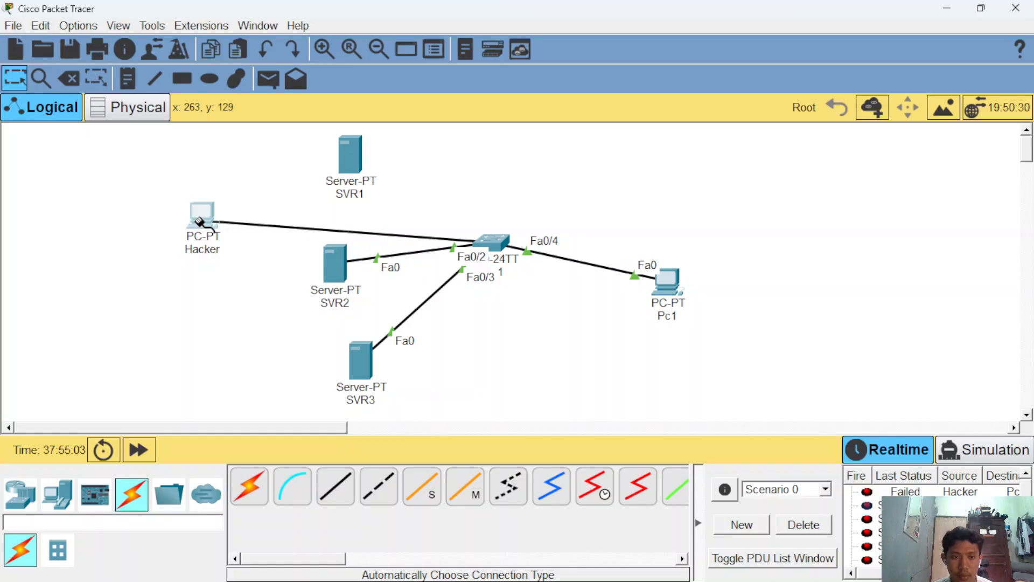
left_click(199, 221)
left_click(264, 287)
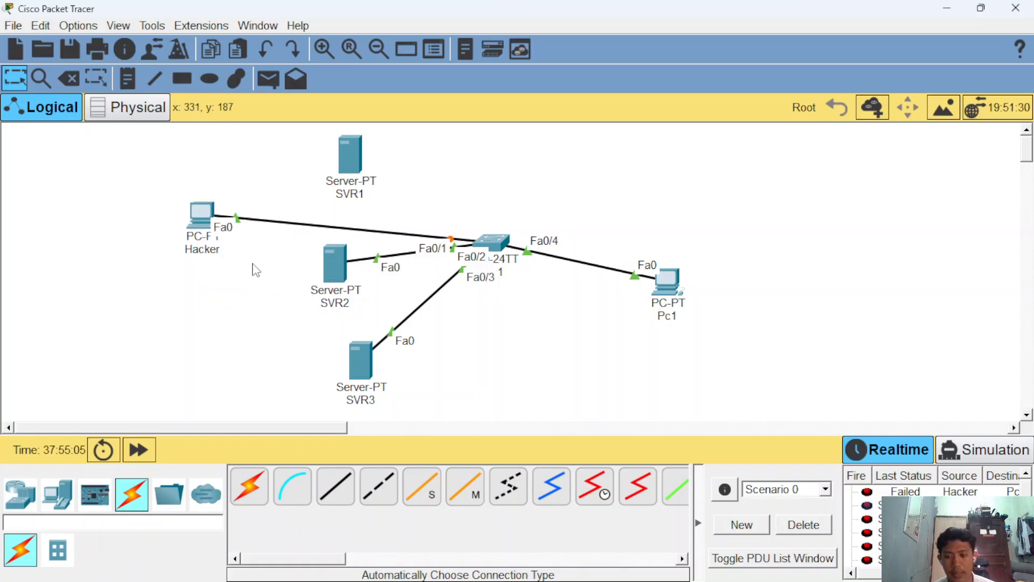
Step: Send a simple PDU from the Hacker PC to SVR2
left_click(268, 78)
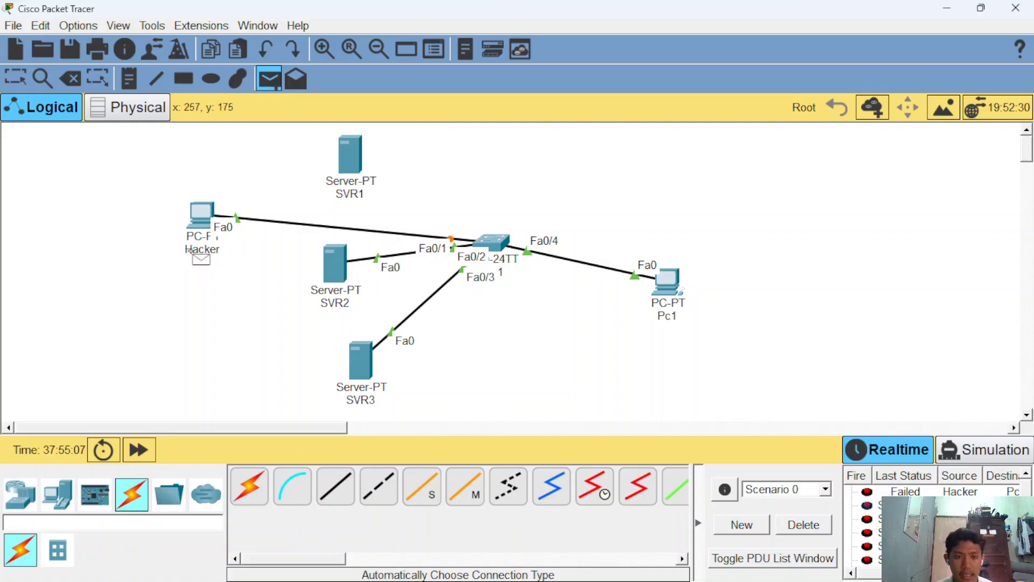
left_click(202, 218)
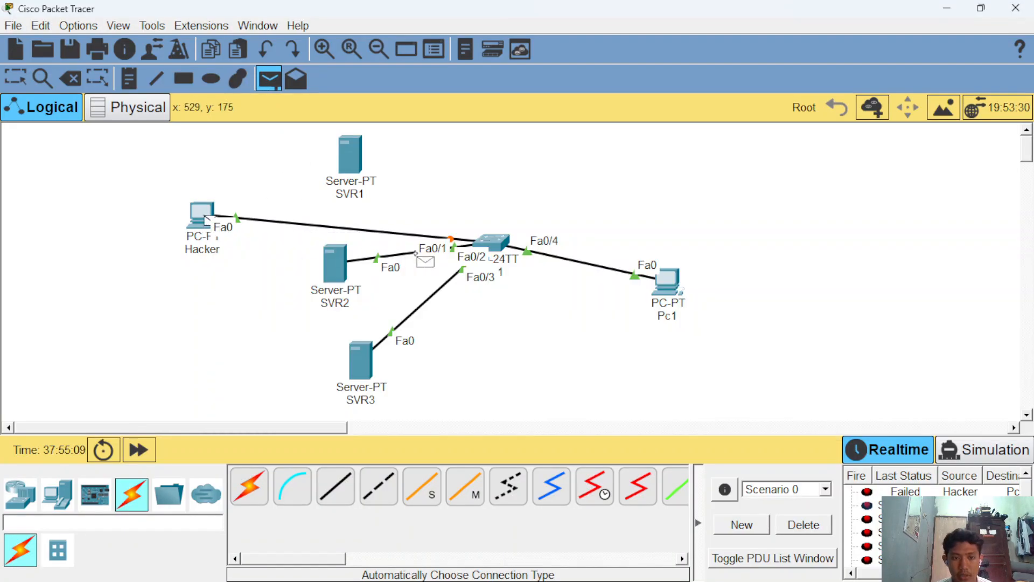
left_click(335, 264)
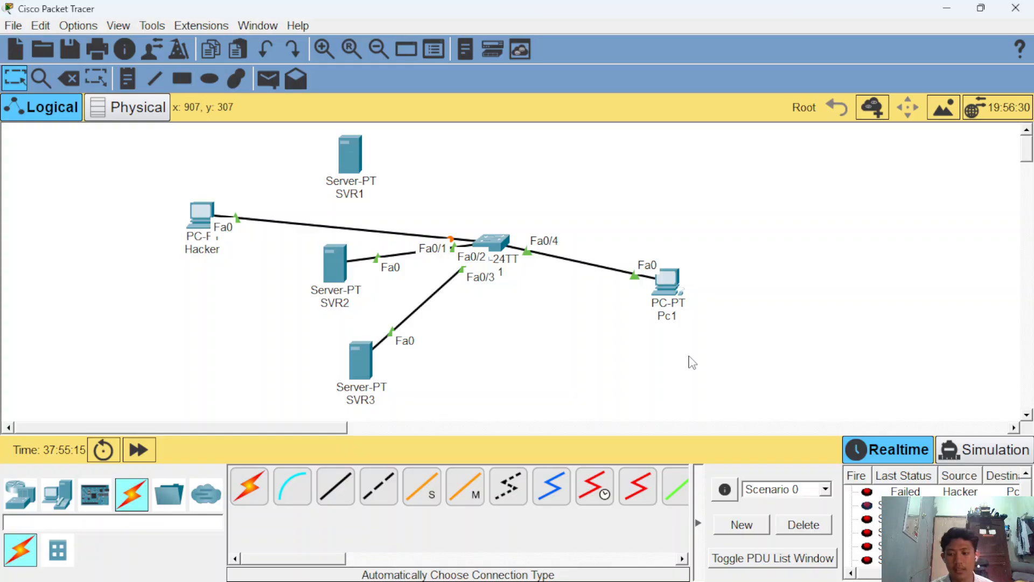
Step: Clear the current scenario's PDU list and send a fresh simple PDU from the Hacker PC to SVR2
left_click(803, 524)
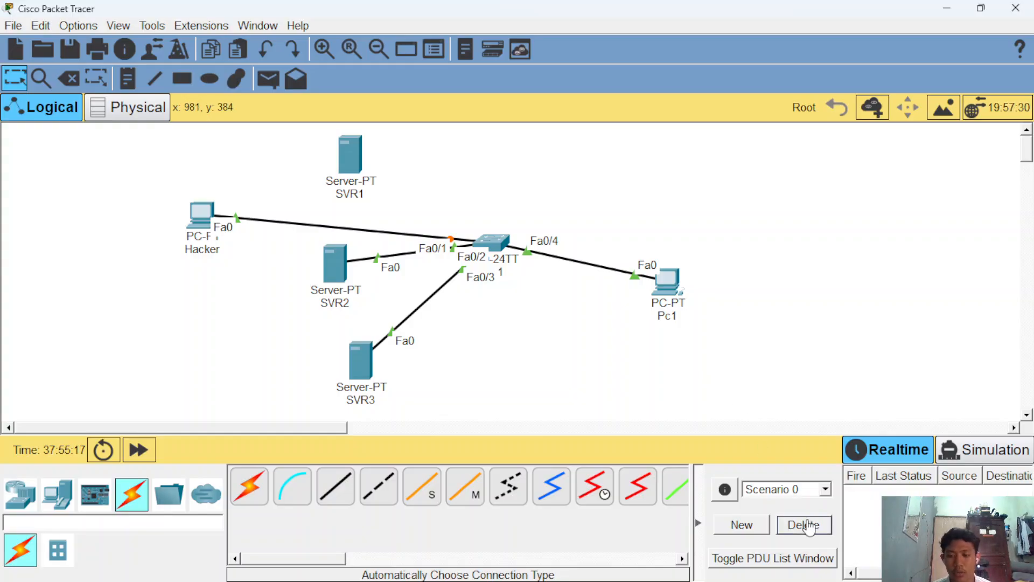
left_click(268, 79)
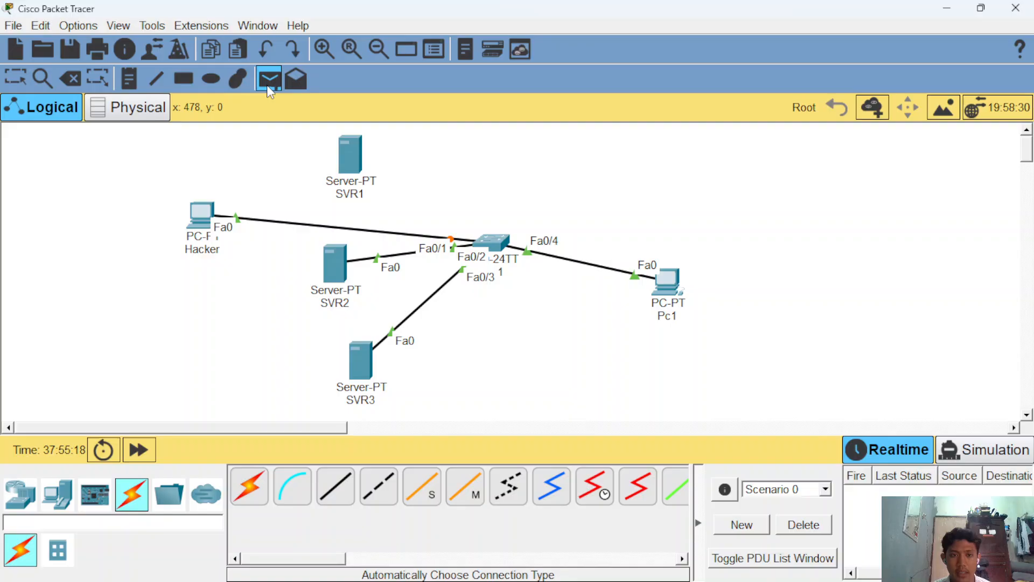
left_click(202, 215)
left_click(339, 269)
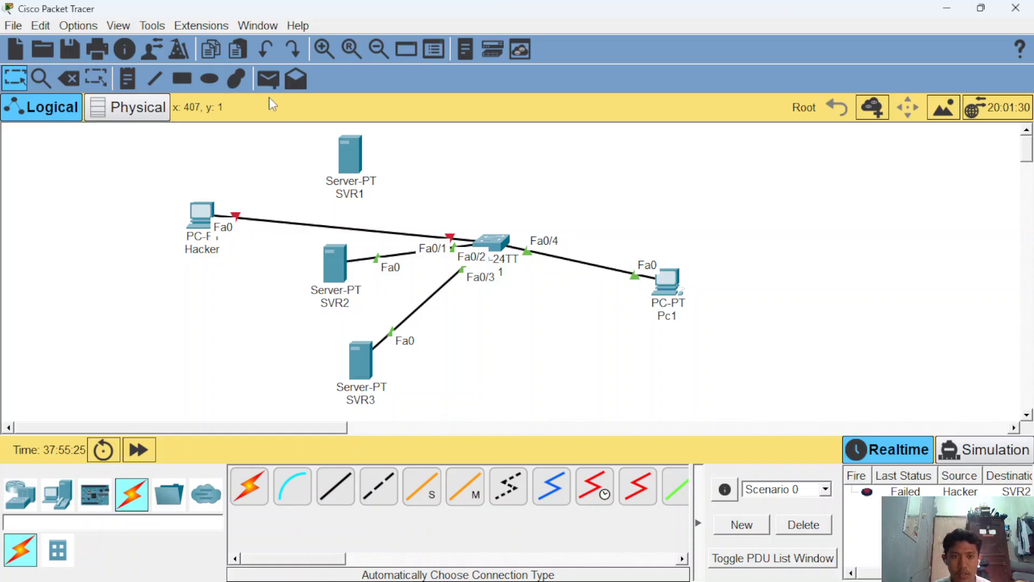
Step: Send a simple PDU from SVR3 to the Hacker PC
left_click(267, 79)
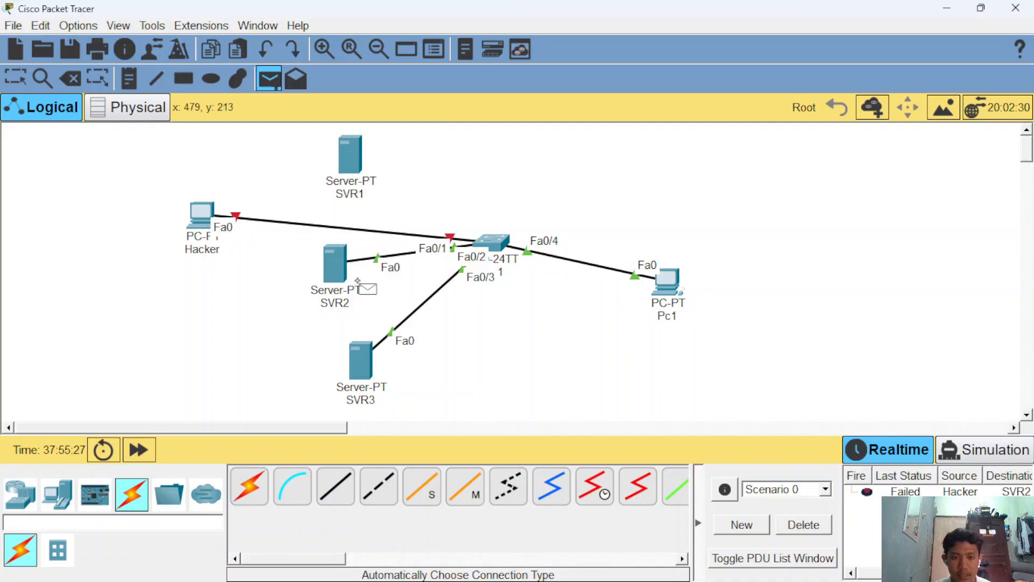
left_click(360, 359)
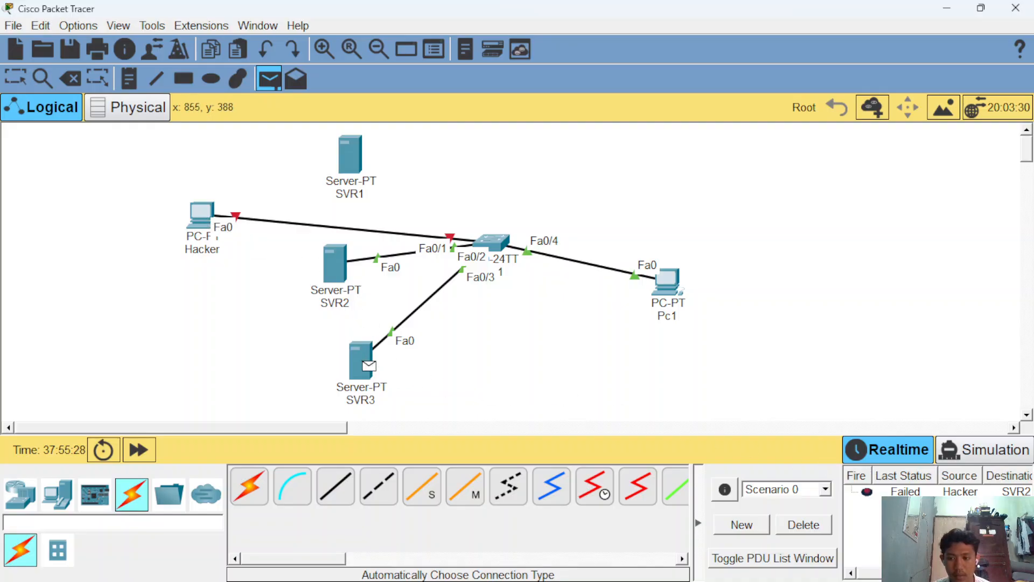
left_click(201, 215)
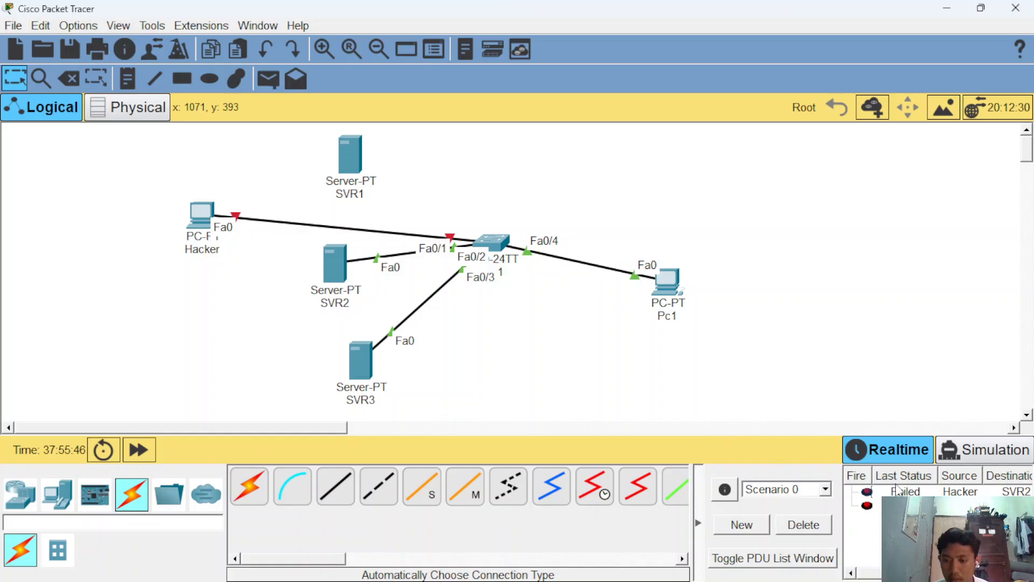
Step: Delete the Hacker-to-SVR2 entry from the PDU list
mouse_move(922, 581)
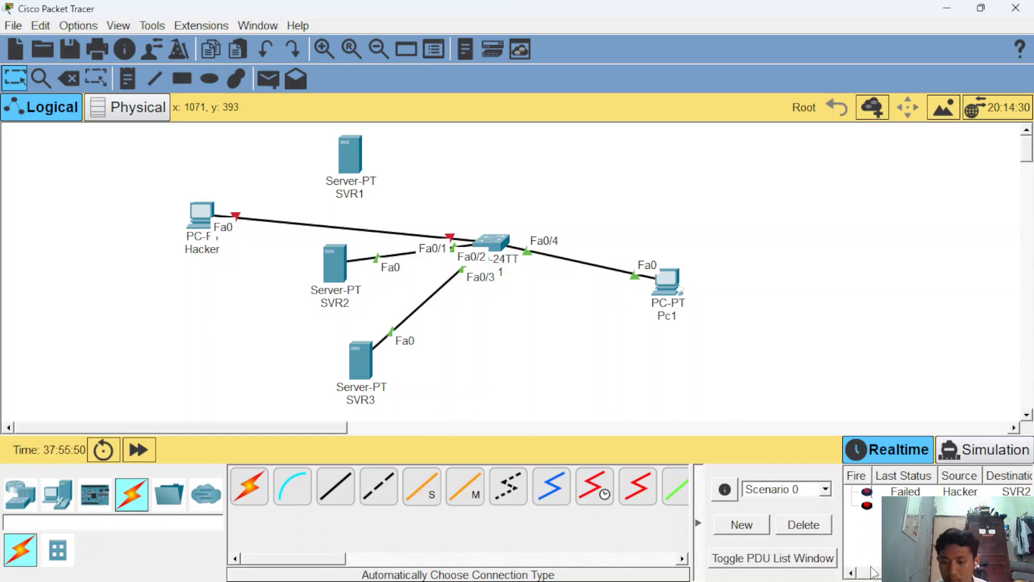
left_click_drag(889, 573, 1015, 573)
double_click(996, 494)
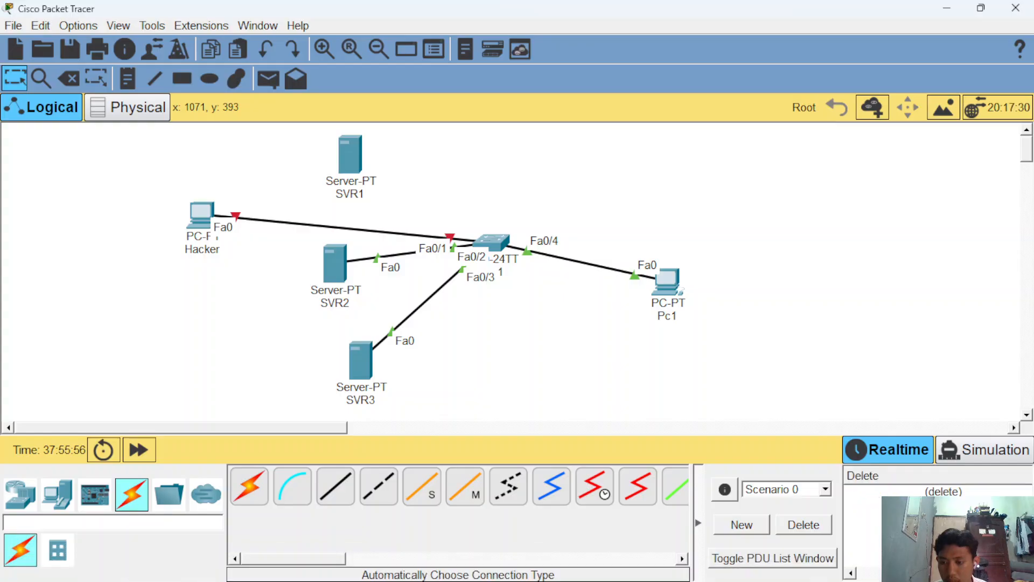
Step: View the settings of the SVR3-to-Hacker PDU and close them without applying changes
mouse_move(1002, 573)
left_mouse_down()
mouse_move(940, 573)
mouse_move(988, 573)
left_mouse_up()
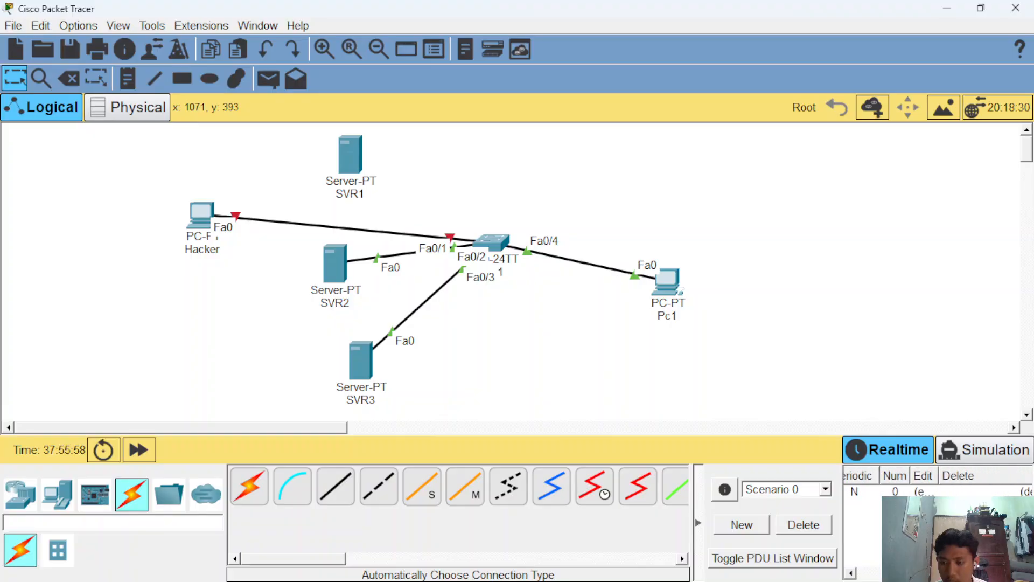
double_click(932, 491)
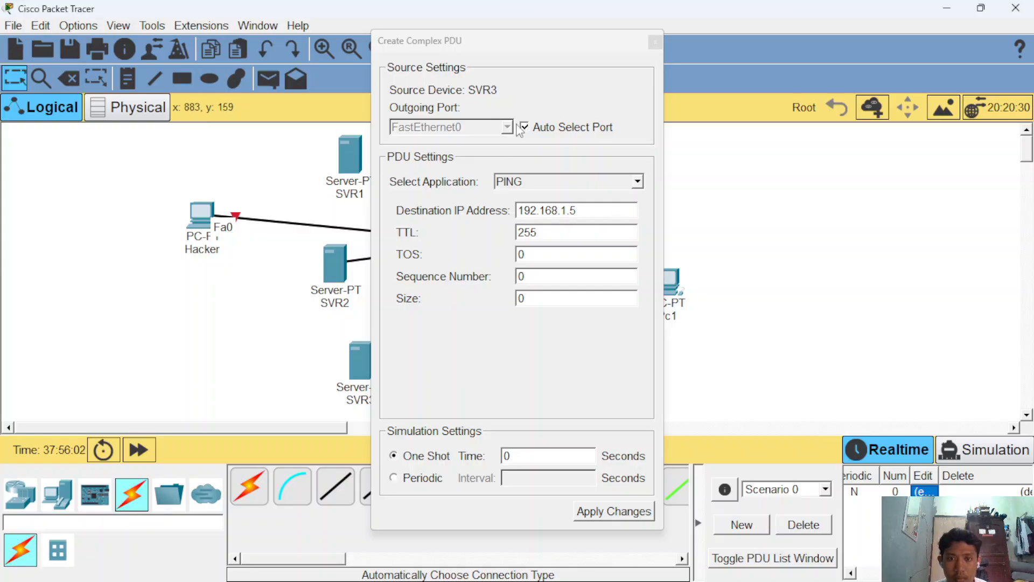
left_click(655, 42)
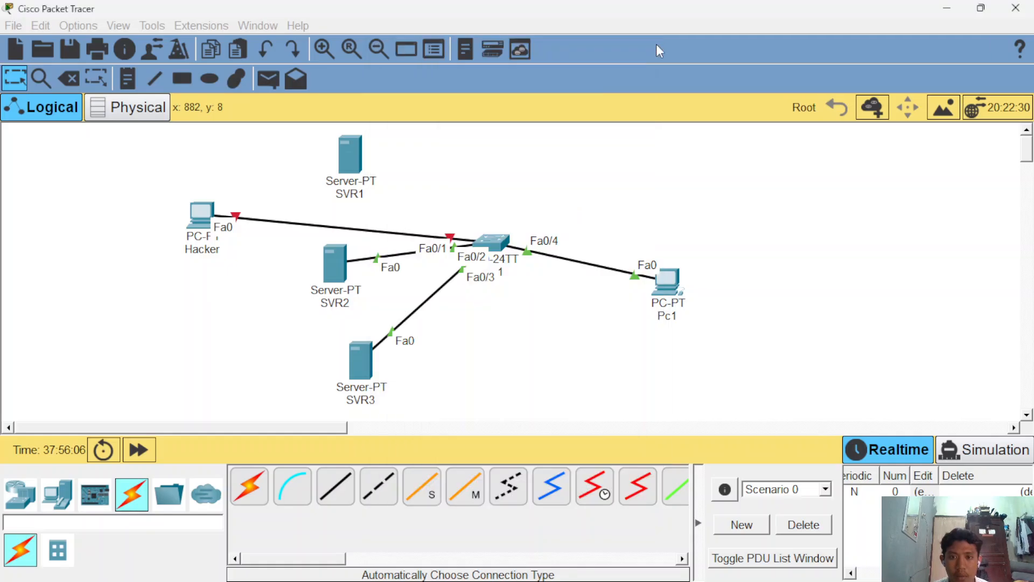
left_click_drag(242, 183, 456, 243)
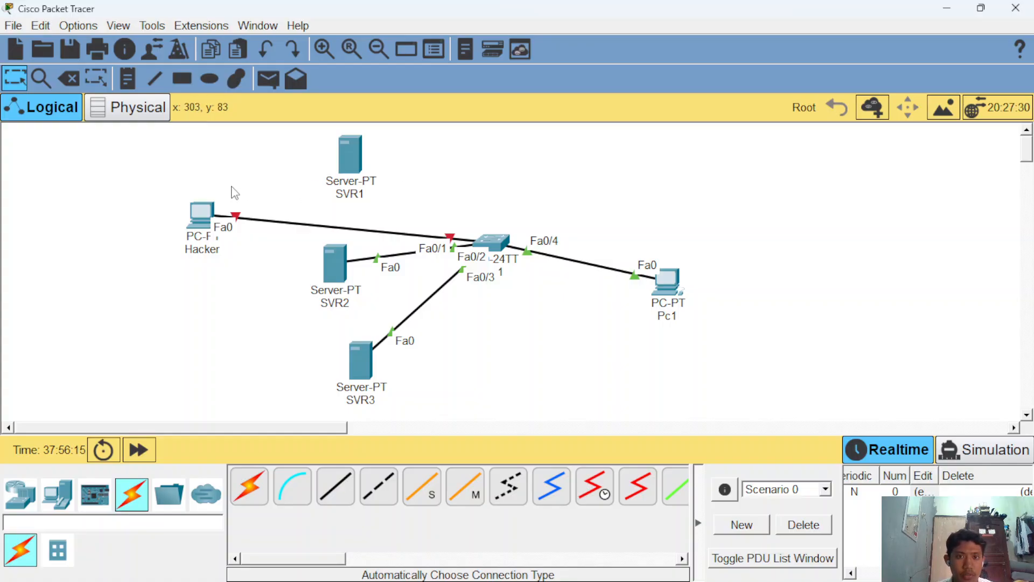
left_click_drag(225, 193, 460, 246)
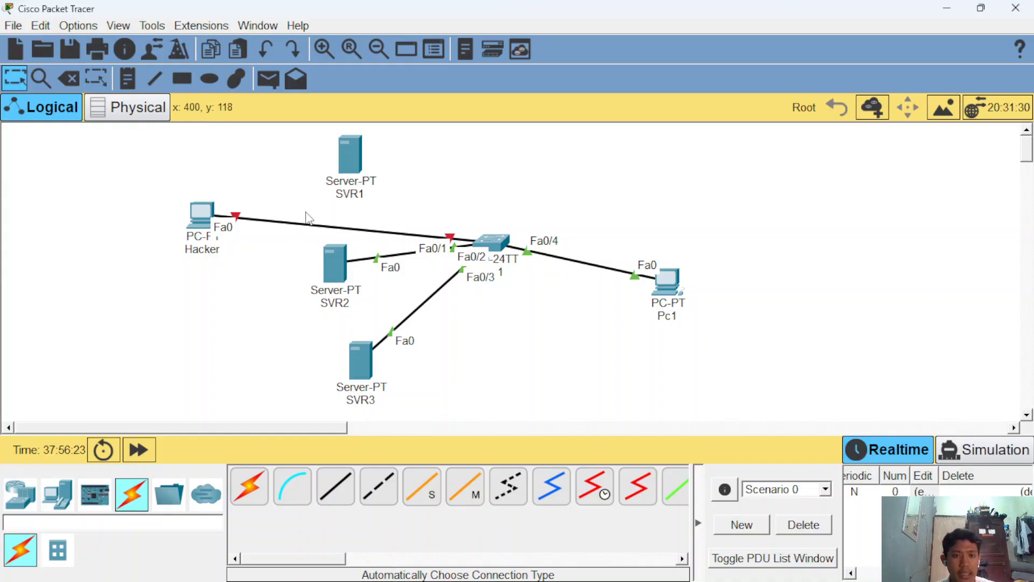
left_click_drag(148, 180, 270, 301)
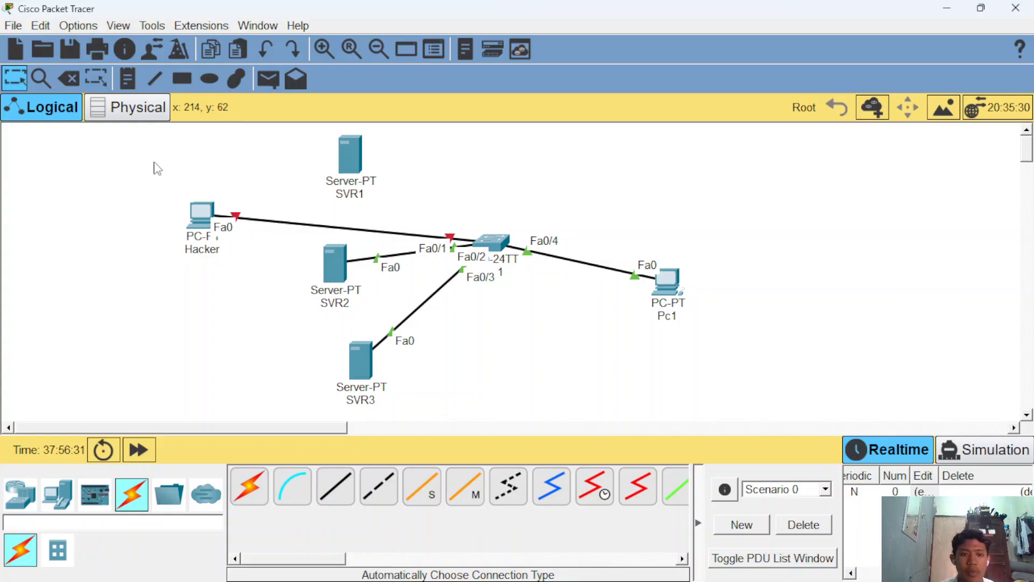
left_click_drag(142, 152, 284, 301)
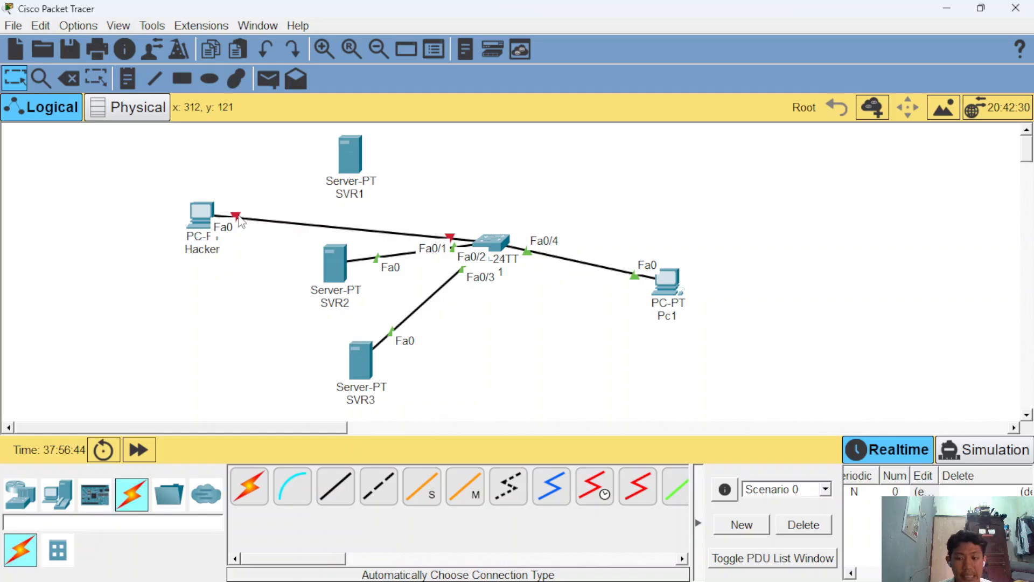
left_click_drag(988, 573, 890, 573)
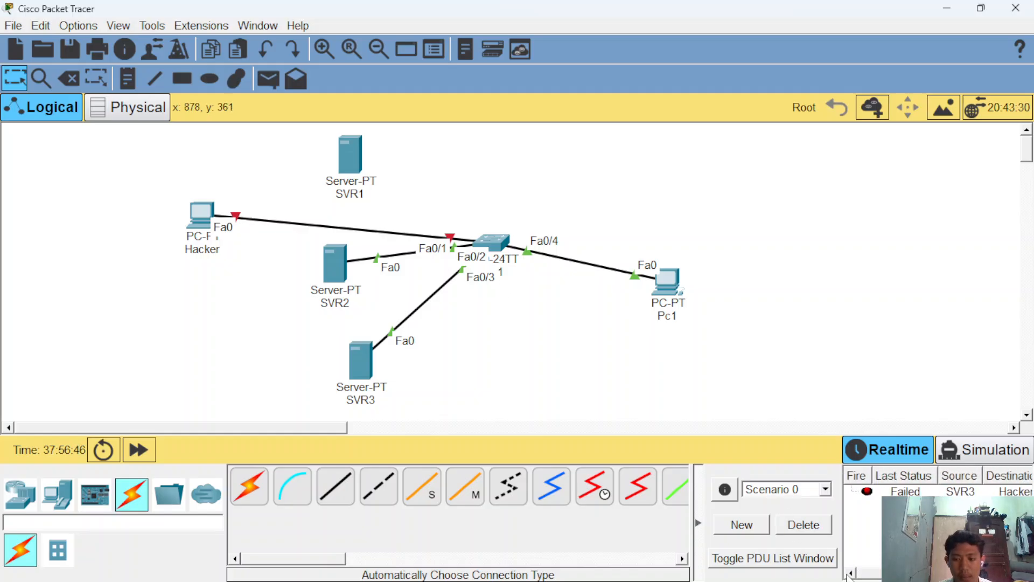
Step: Move the Hacker PC slightly away from the servers and send a simple PDU from SVR2 to Pc1
left_click_drag(205, 221, 190, 192)
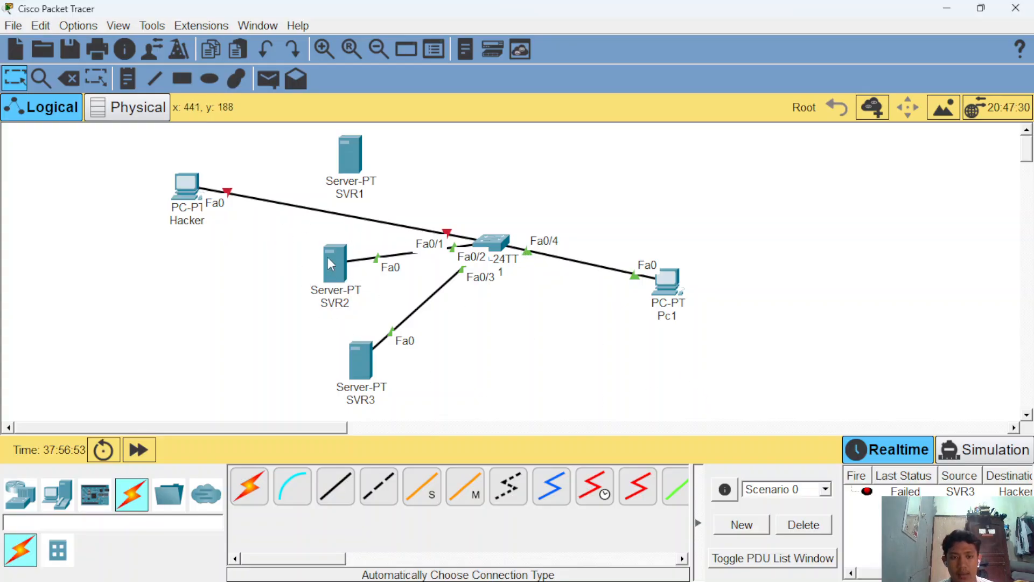
left_click(268, 79)
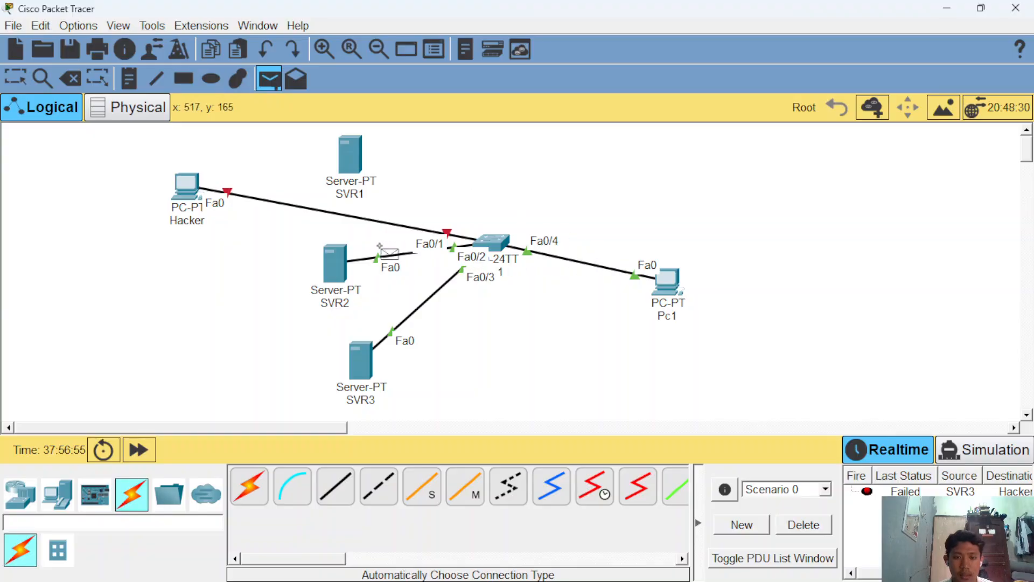
left_click(337, 262)
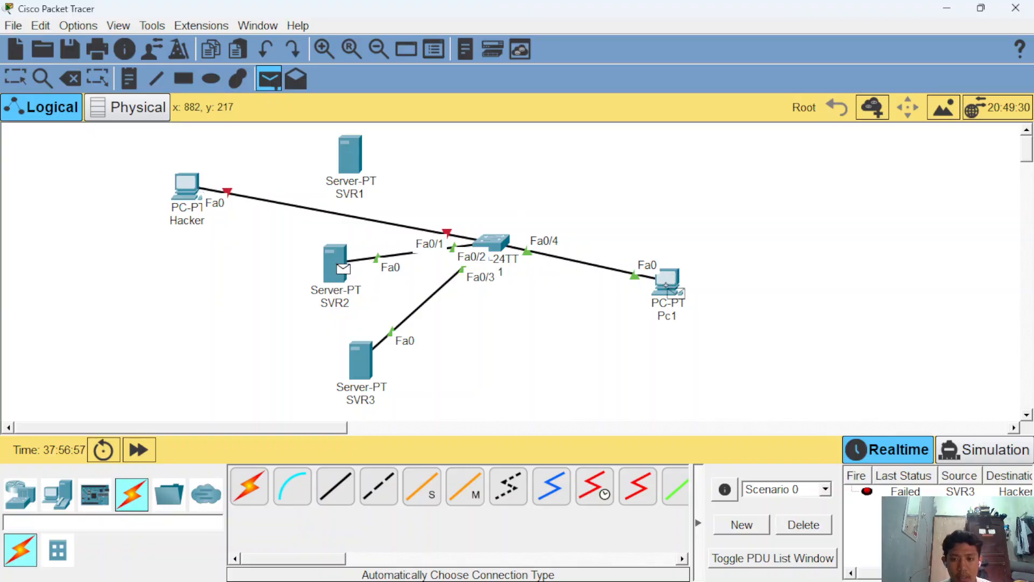
left_click(666, 285)
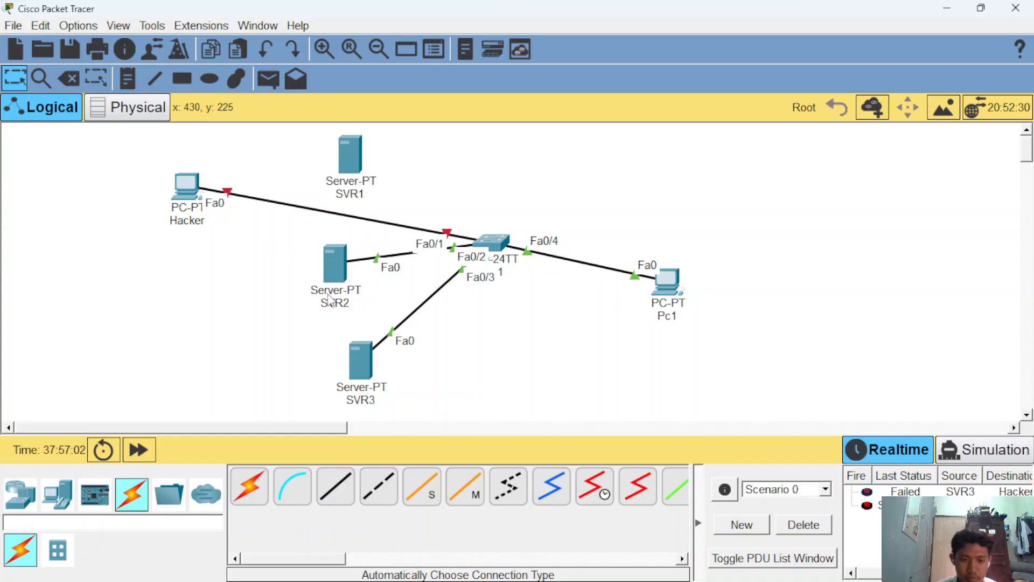
Step: Examine the FastEthernet0/1 port-security log in the SW1 console, then minimize the console
mouse_move(330, 300)
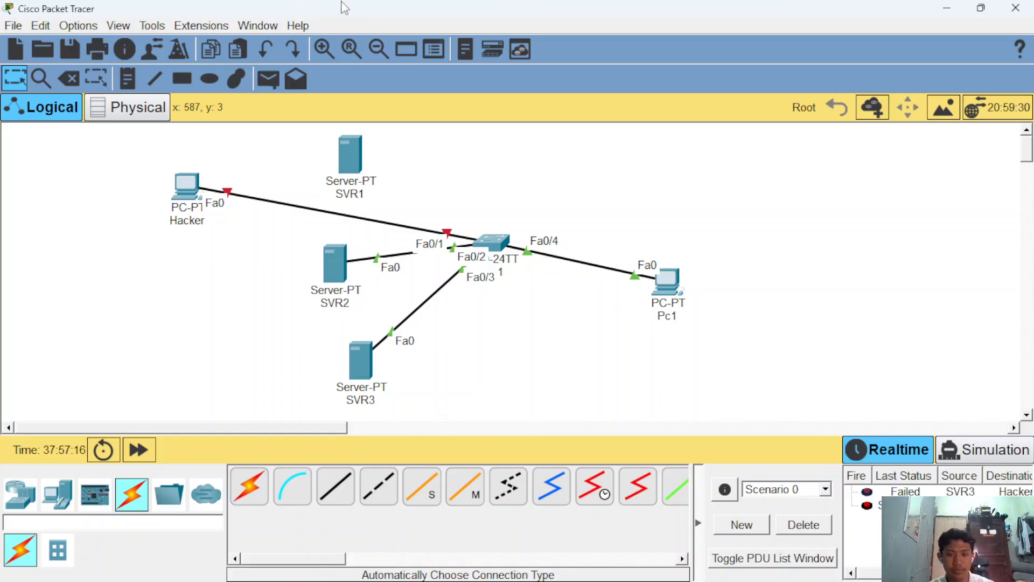
left_click(494, 241)
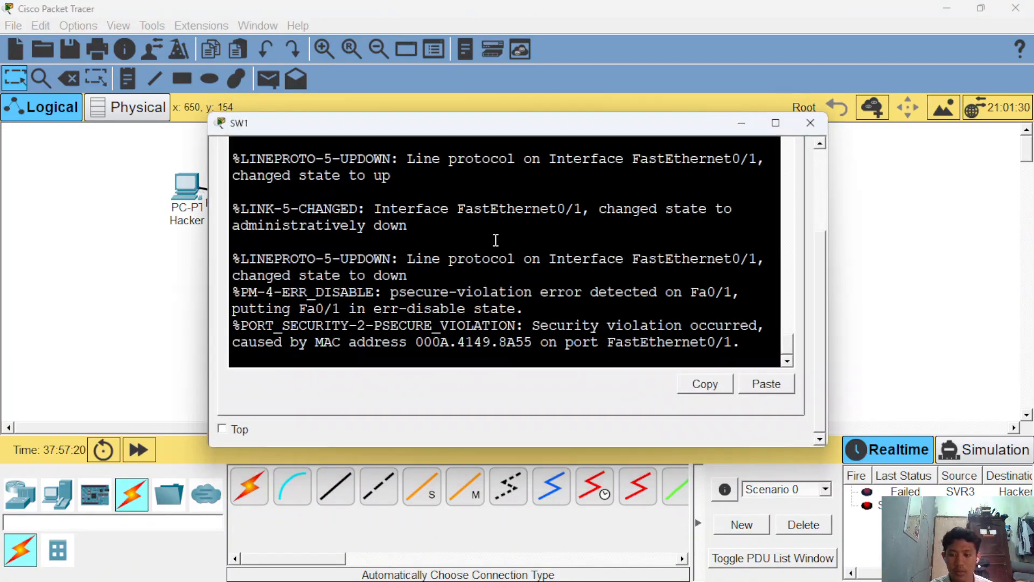
left_click(739, 124)
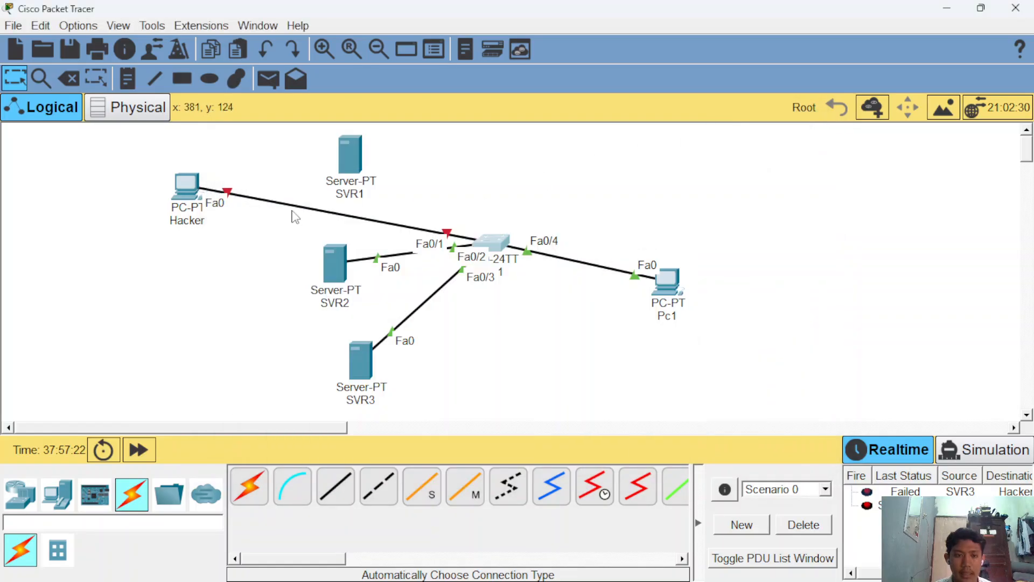
Step: Move the switch's Fa0/1 cable from the Hacker PC back to SVR1's FastEthernet0 port
left_click_drag(229, 194, 374, 160)
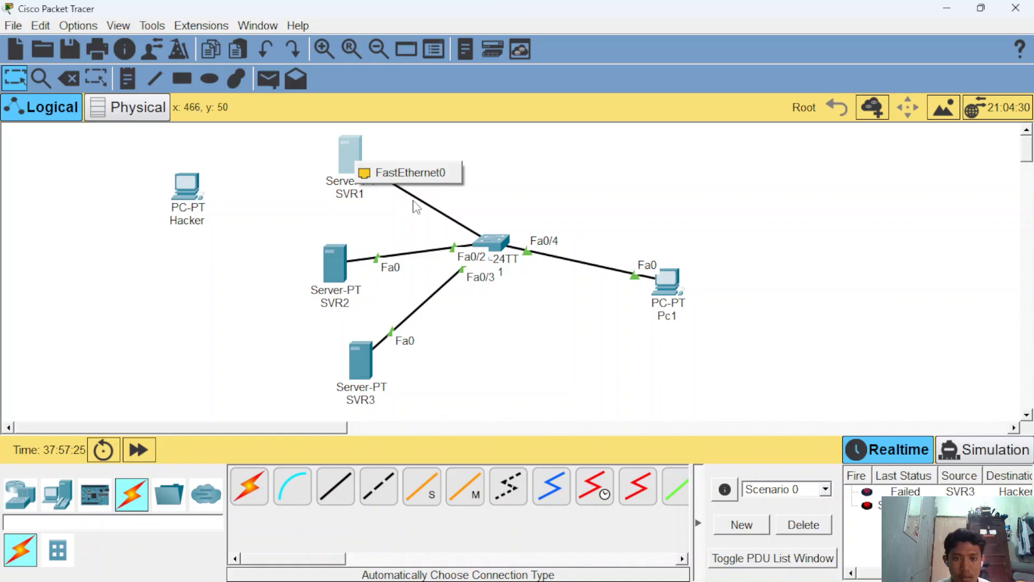
left_click(410, 173)
Step: Try to re-enable FastEthernet0/1 by running no shutdown in the SW1 console, minimize the console and fast-forward the simulation time
left_click(493, 239)
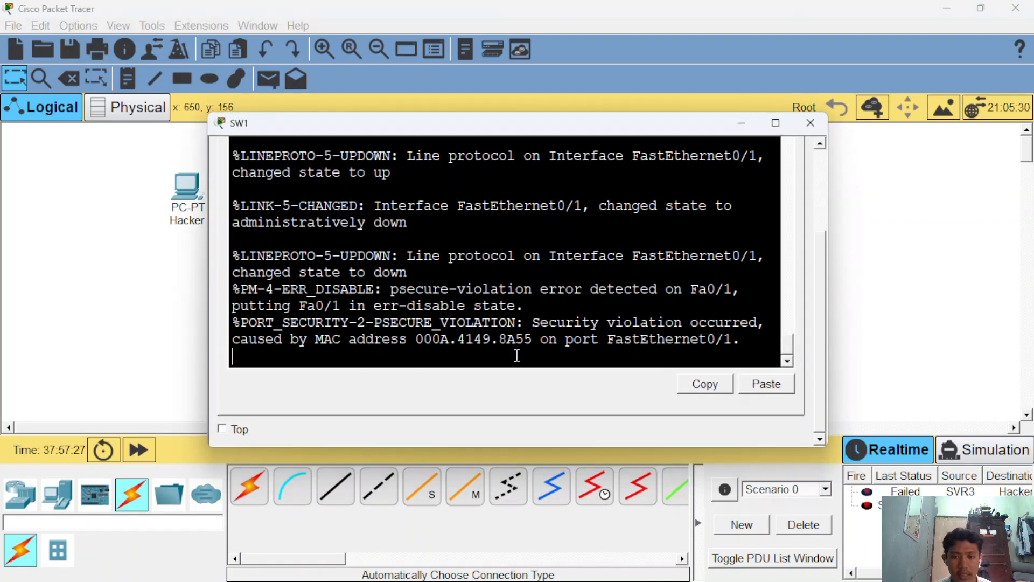
key("Return")
key("Return")
key("Return")
type("no")
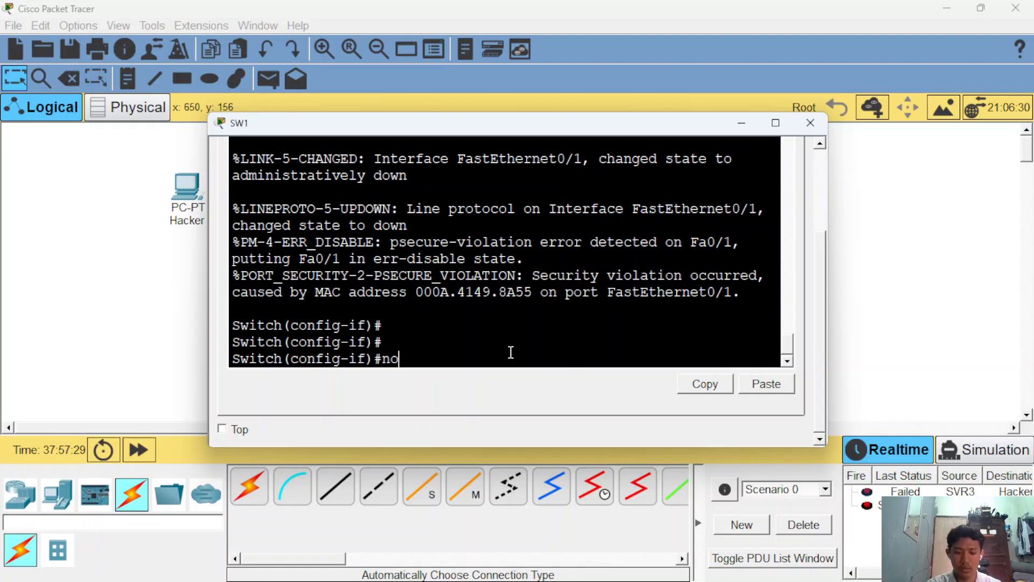
type(" shhu")
key("BackSpace")
key("BackSpace")
type("utdown")
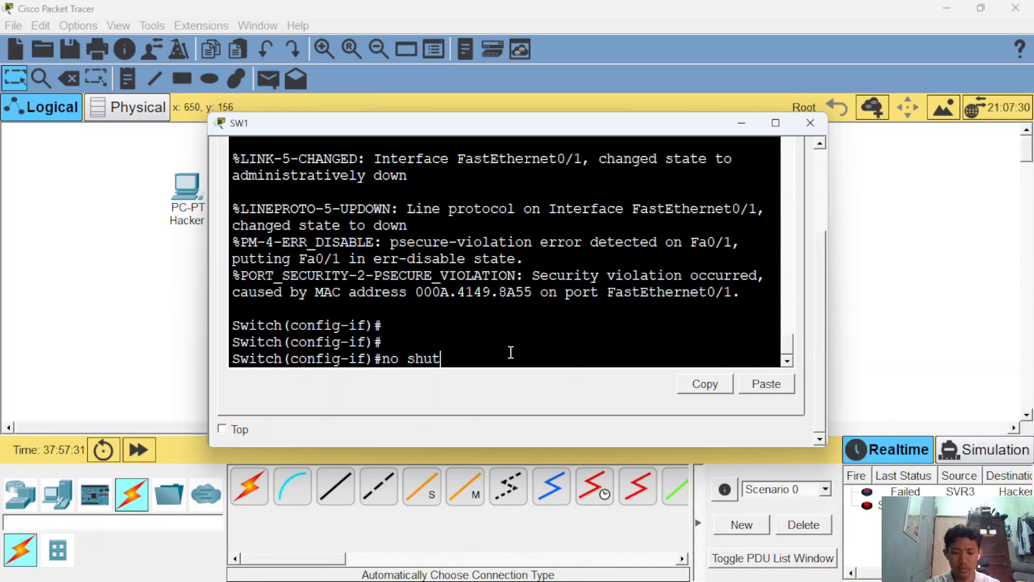
key("Return")
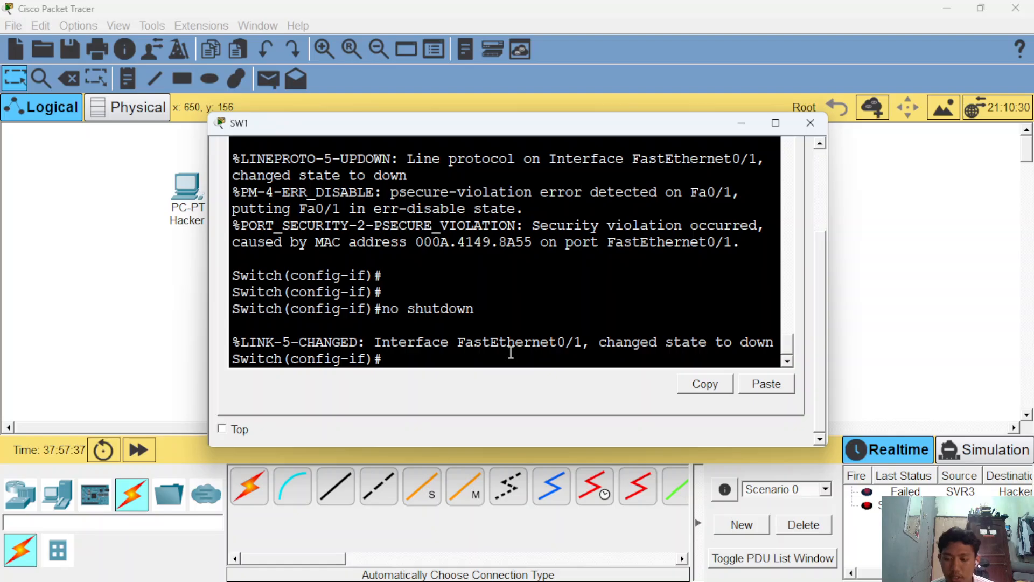
left_click(741, 123)
left_click(139, 449)
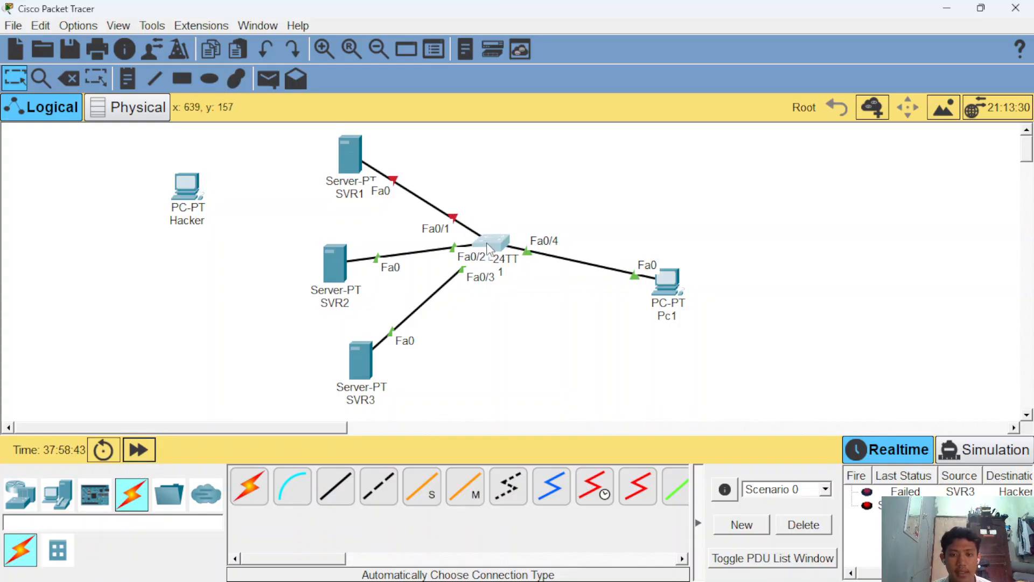
left_click(486, 242)
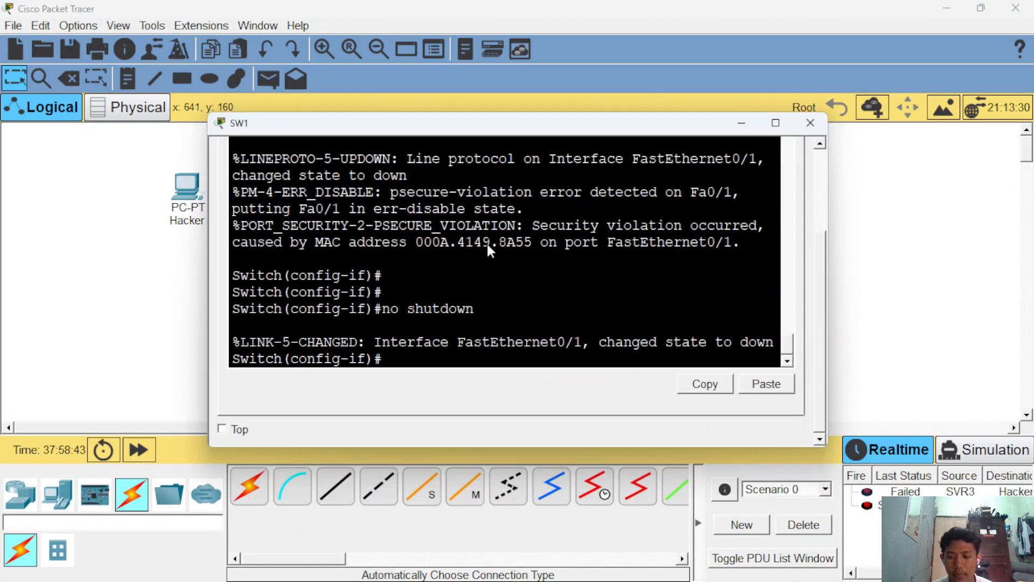
left_click(744, 125)
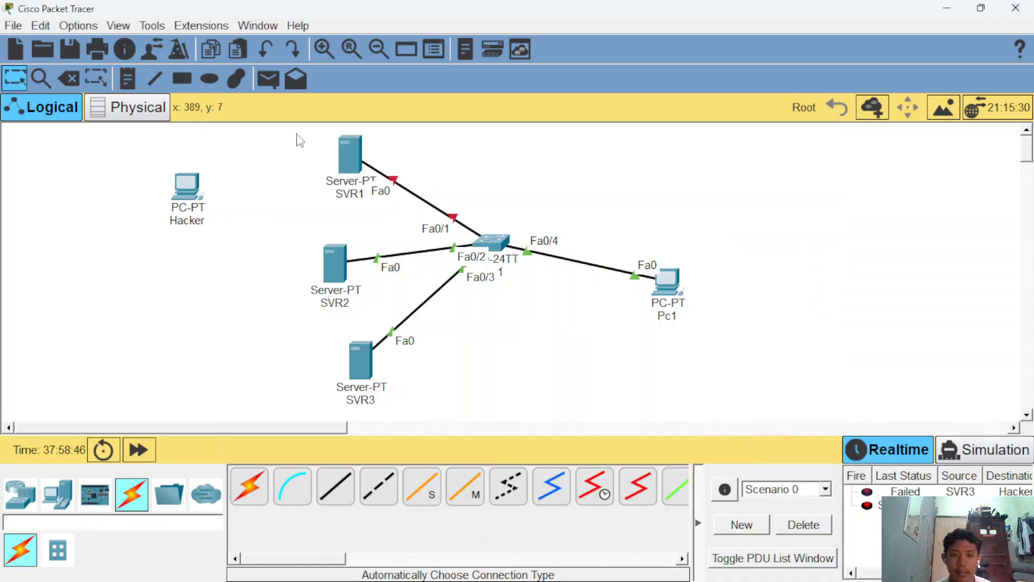
left_click_drag(295, 126, 741, 412)
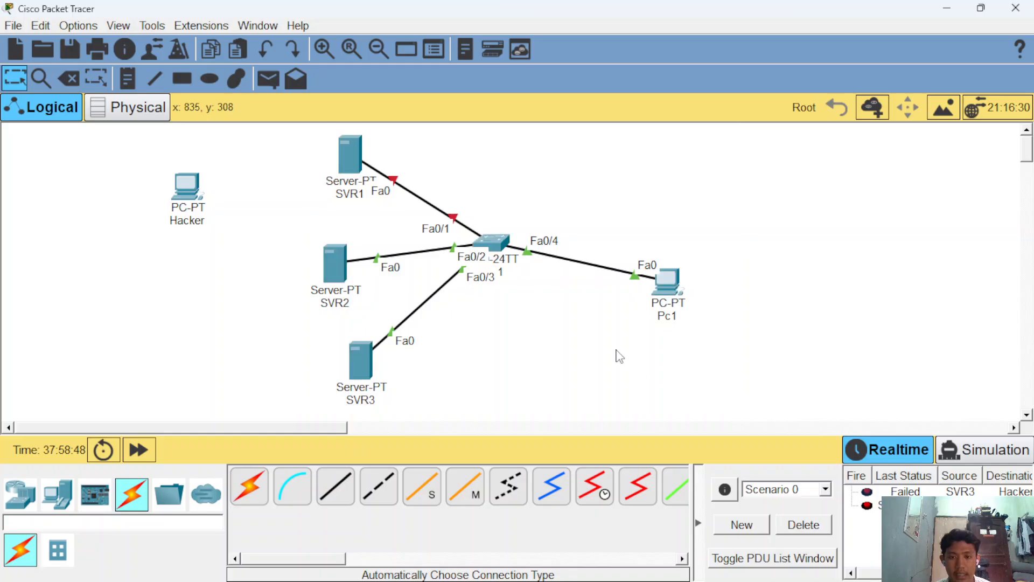
Step: Administratively disable FastEthernet0/1 by running shutdown in the SW1 console
left_click(493, 243)
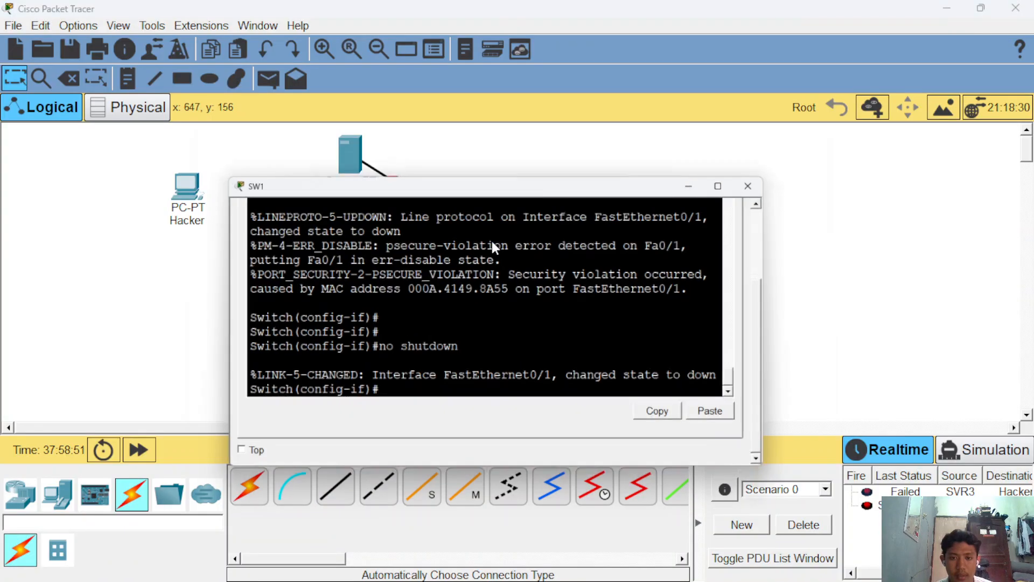
key("Return")
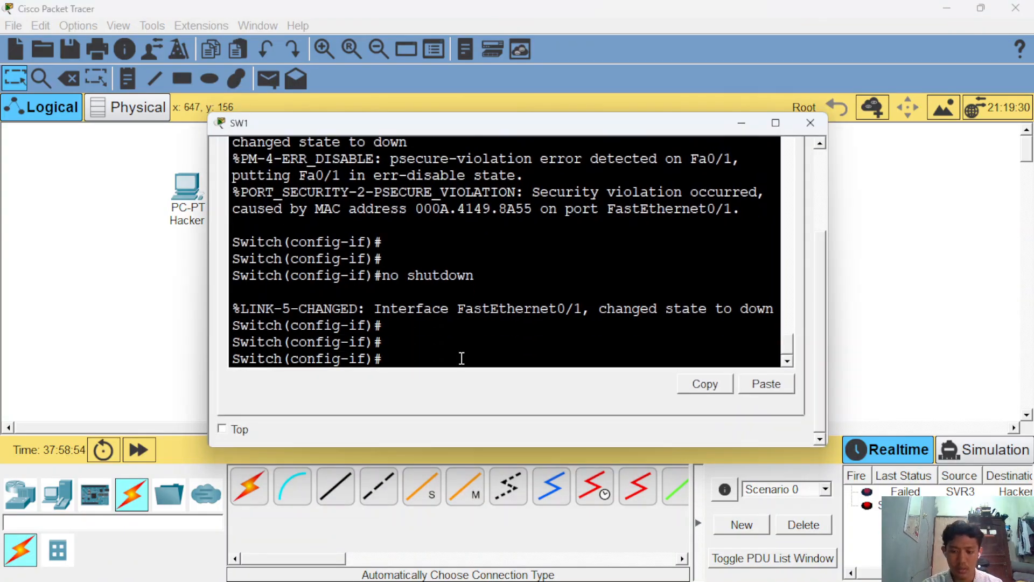
type("shut")
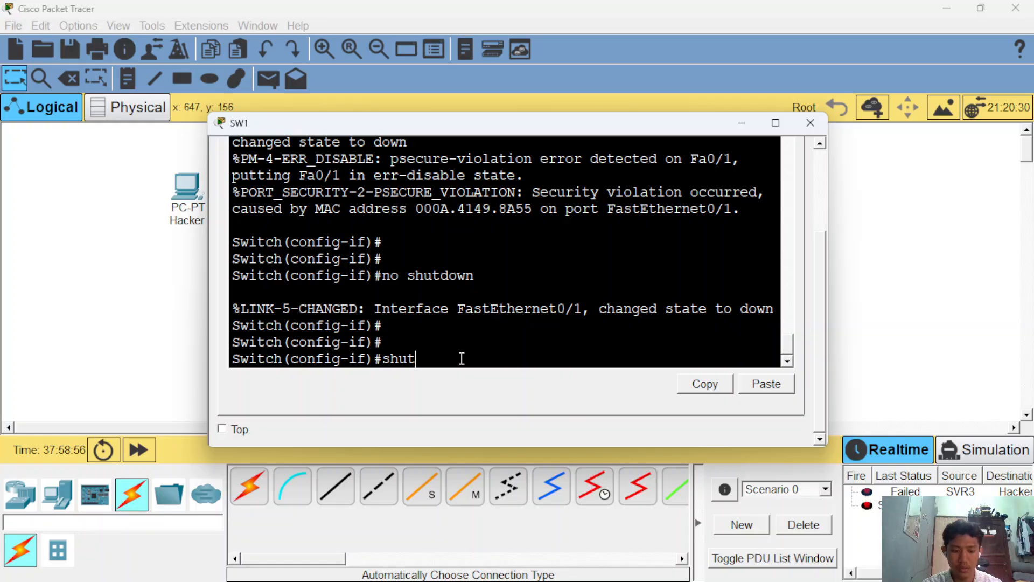
type("down")
key("Return")
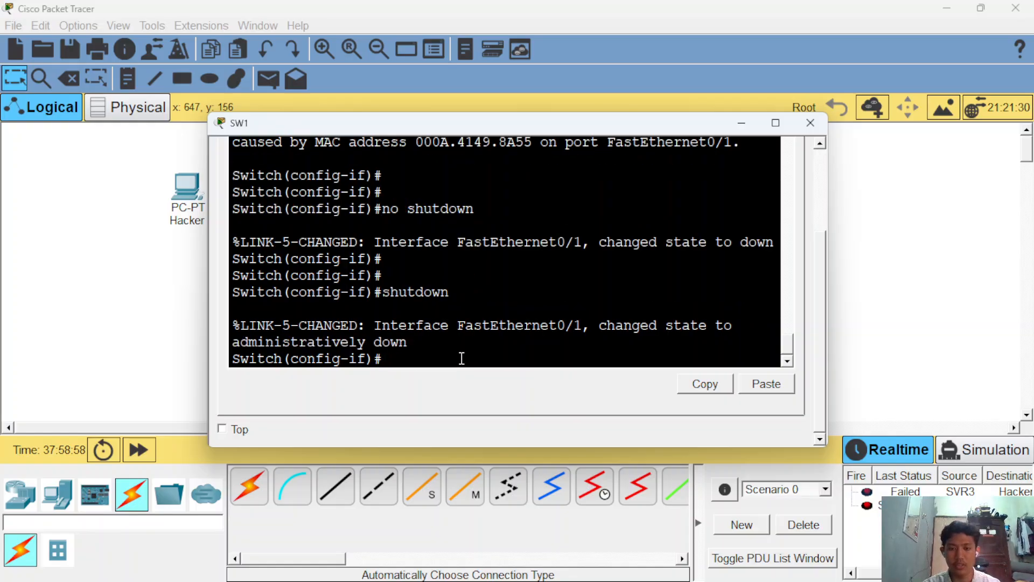
key("Return")
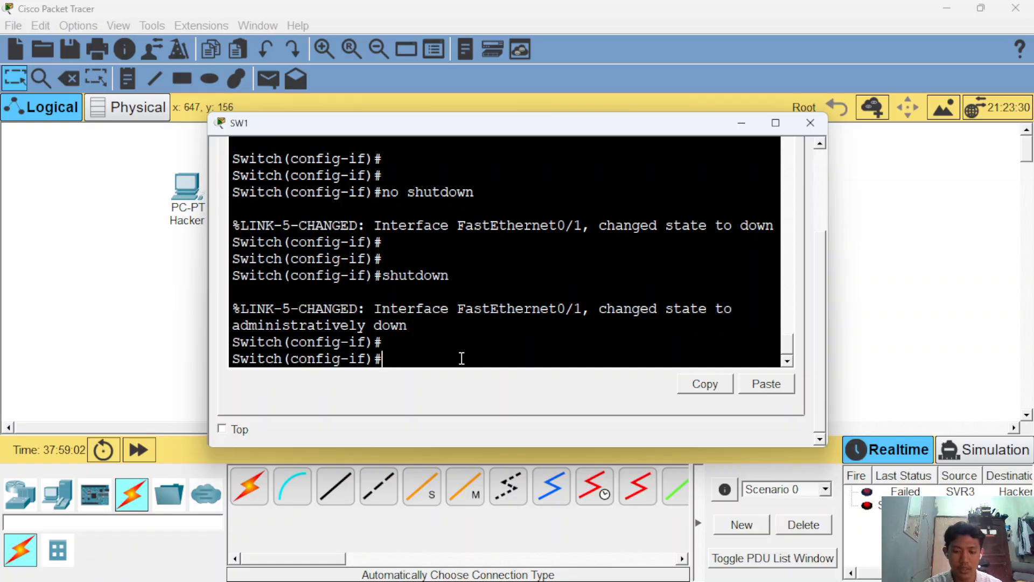
Step: Run no shutdown on SW1's FastEthernet0/1, minimize the console and fast-forward the simulation time
type("bo")
key("BackSpace")
key("BackSpace")
type("n")
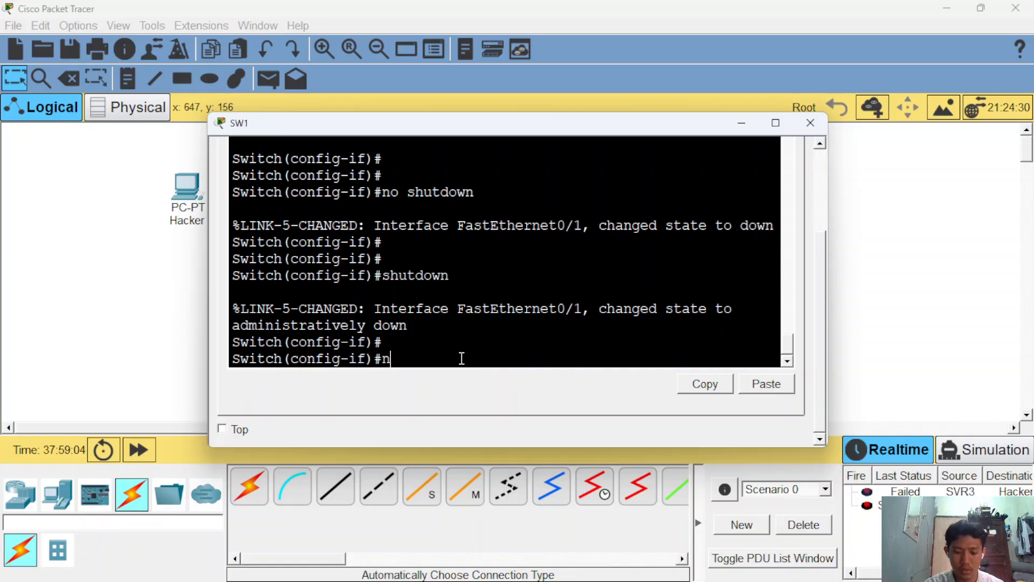
type("o shutdown")
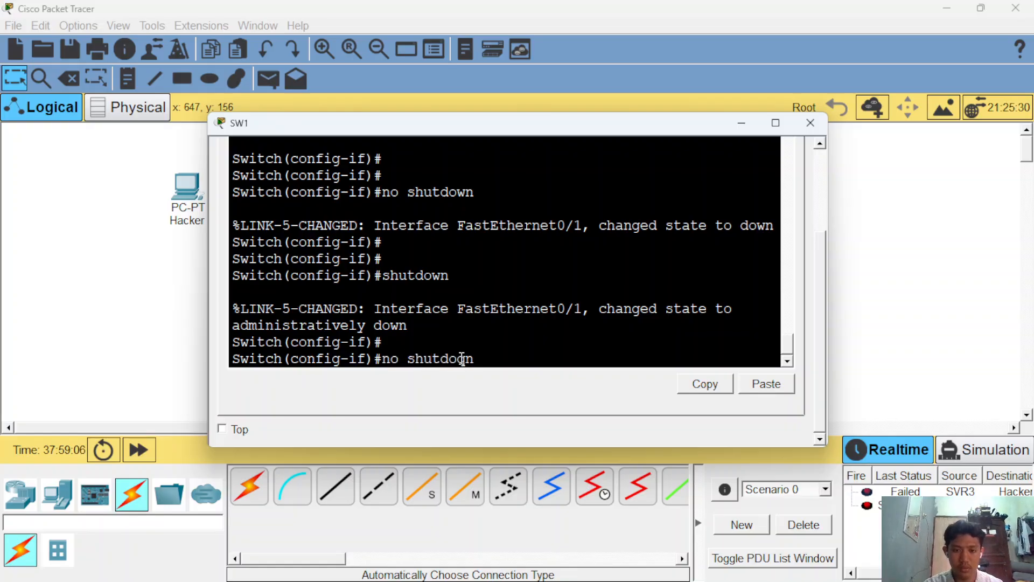
key("BackSpace")
type("n")
key("Return")
key("Return")
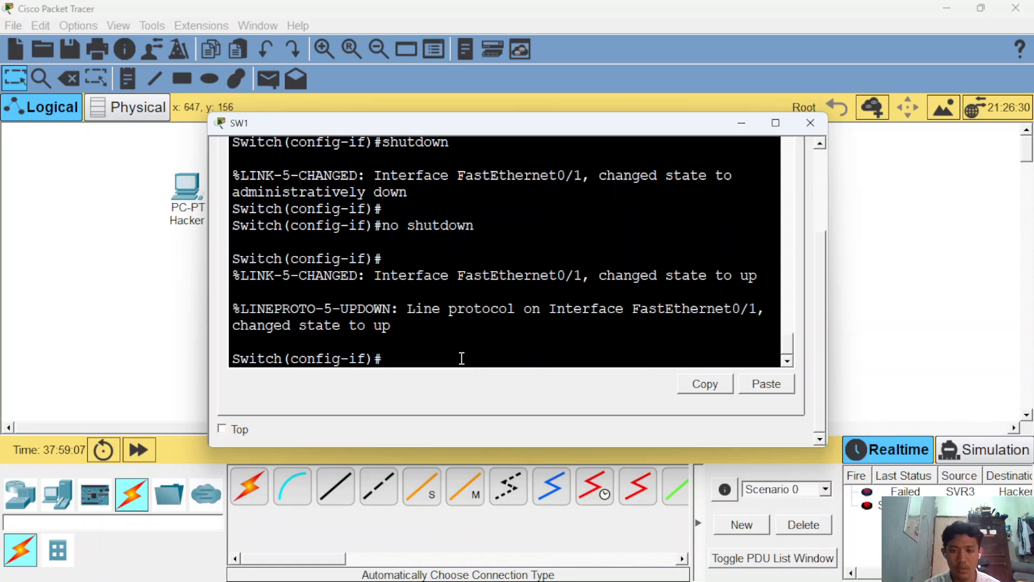
left_click(742, 124)
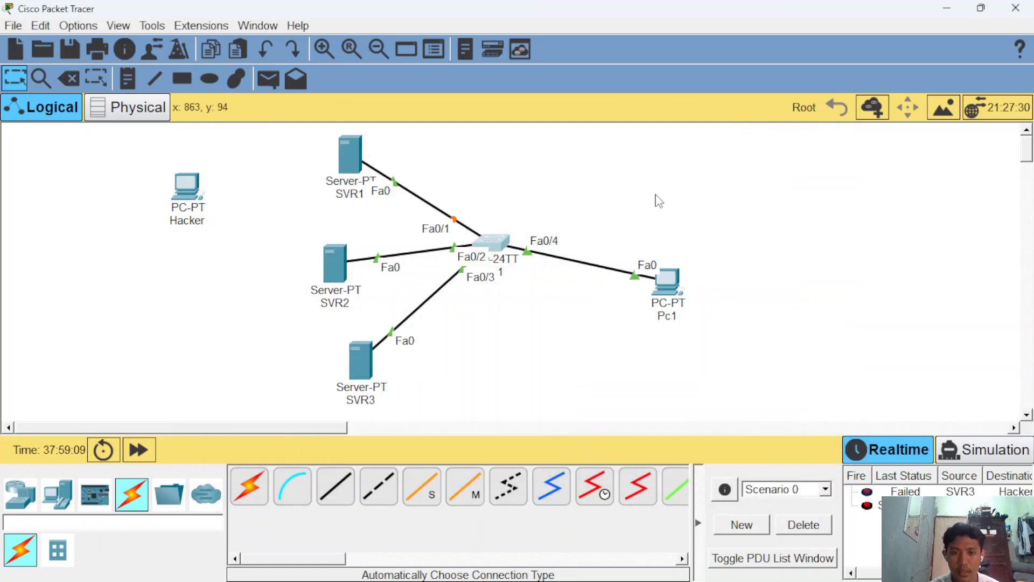
left_click(139, 454)
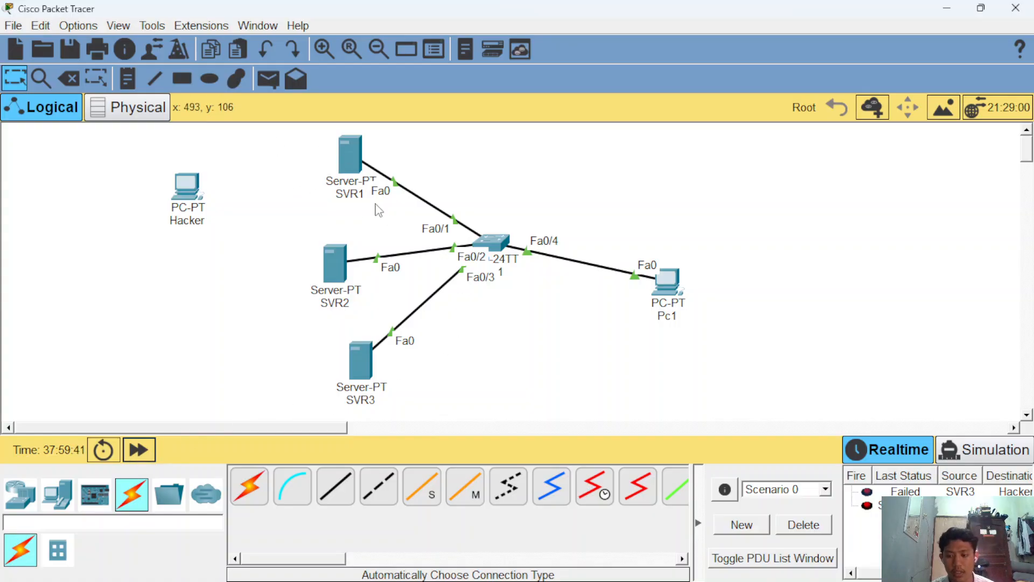
Step: Send two simple PDUs from SVR1 to Pc1 and one from SVR2 to Pc1
left_click(268, 78)
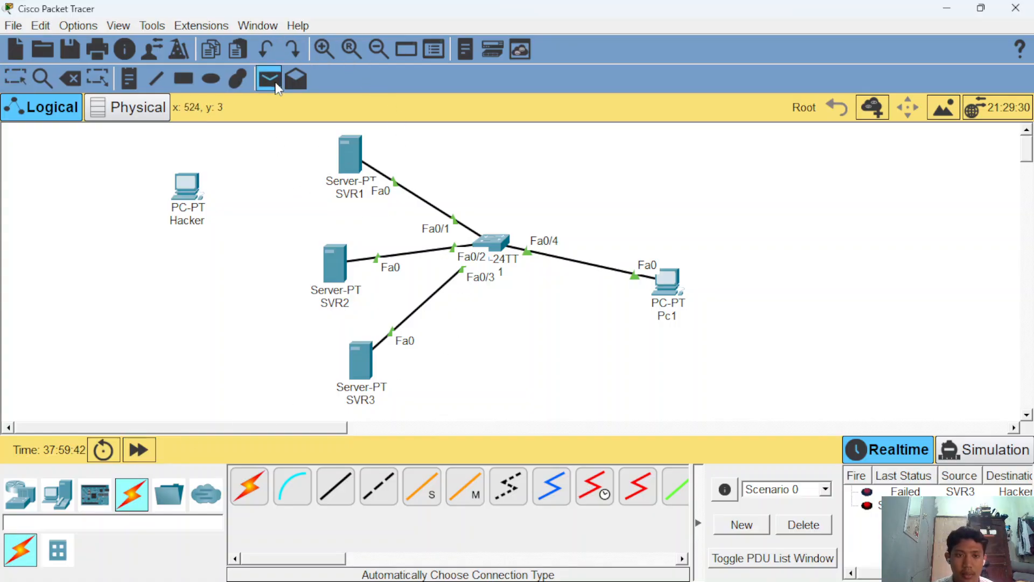
left_click(353, 156)
left_click(667, 281)
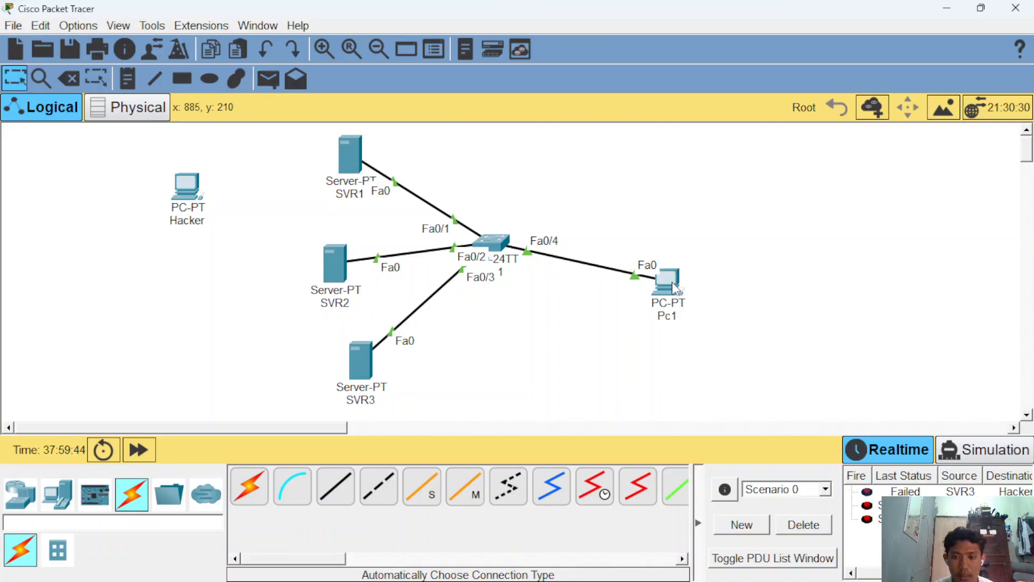
left_click(266, 80)
left_click(353, 156)
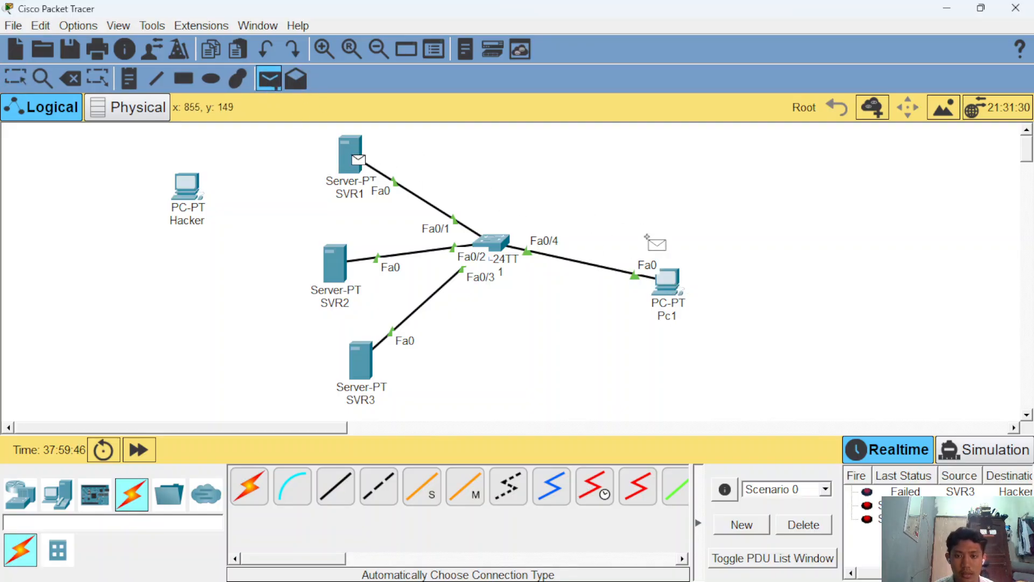
left_click(666, 281)
left_click(268, 79)
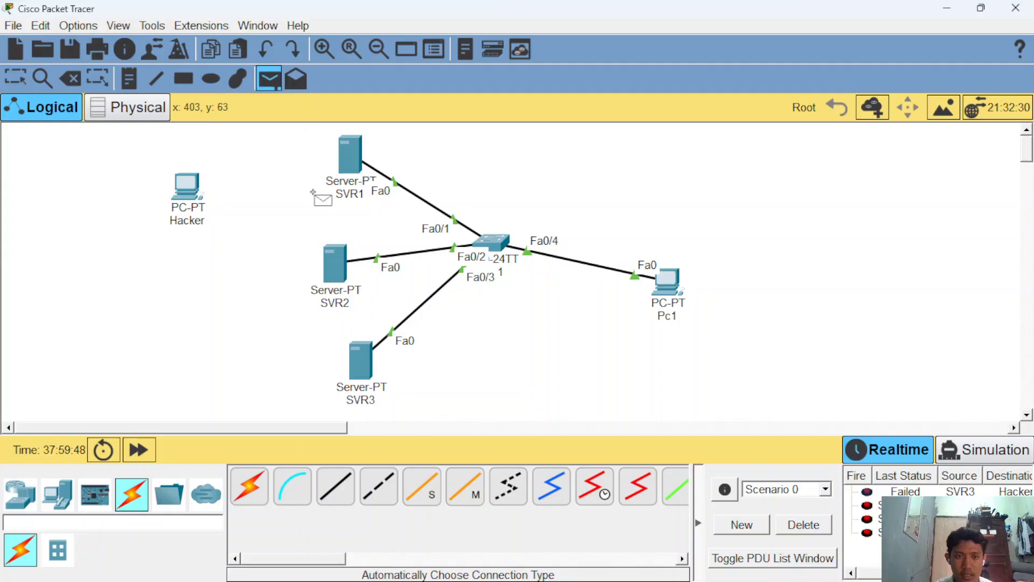
left_click(339, 261)
left_click(668, 281)
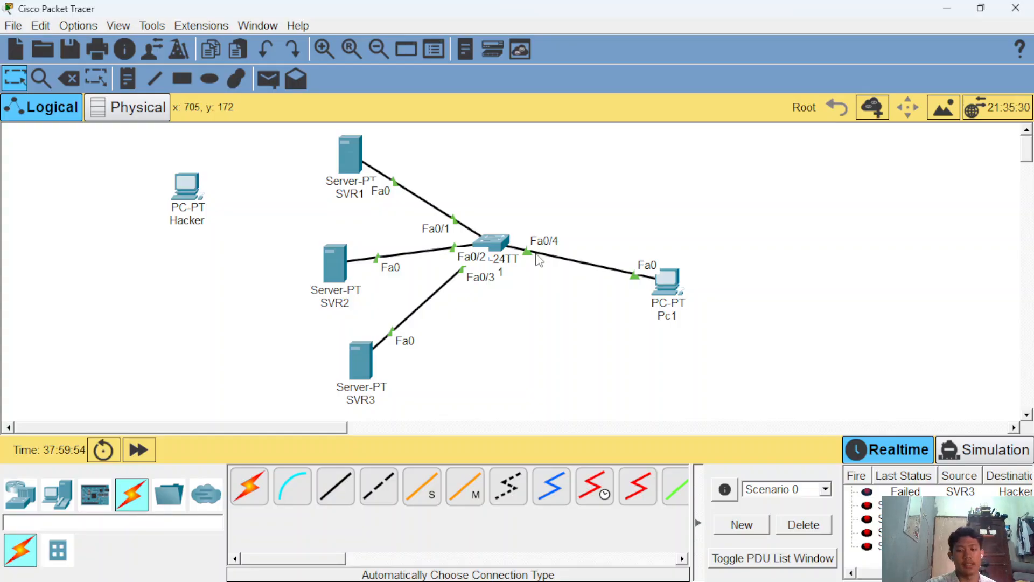
Step: Run do show port-security int fa0/1 on SW1, review the violation mode and last source address, and minimize the console
left_click(489, 243)
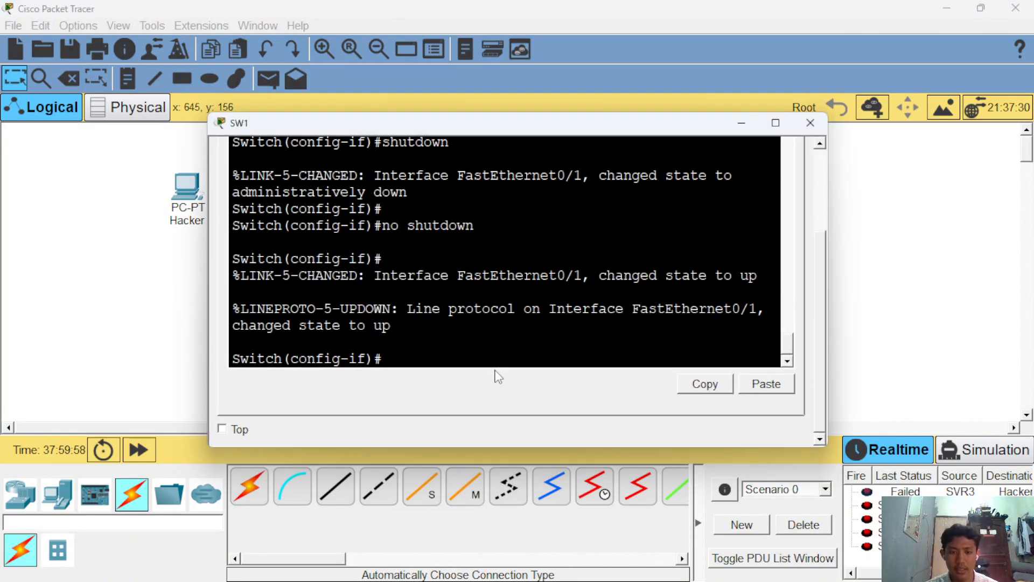
type("do show")
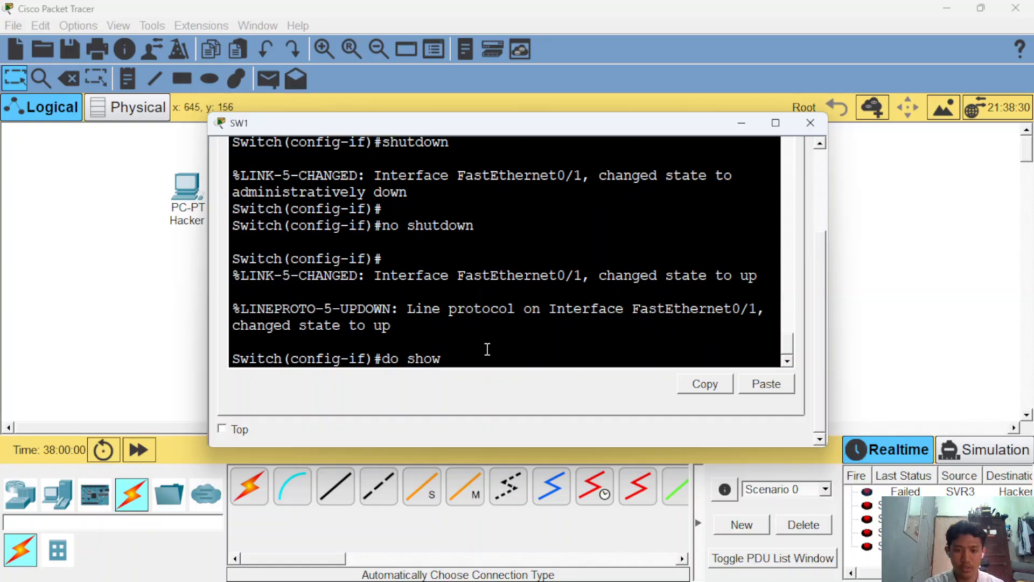
type(" port-security")
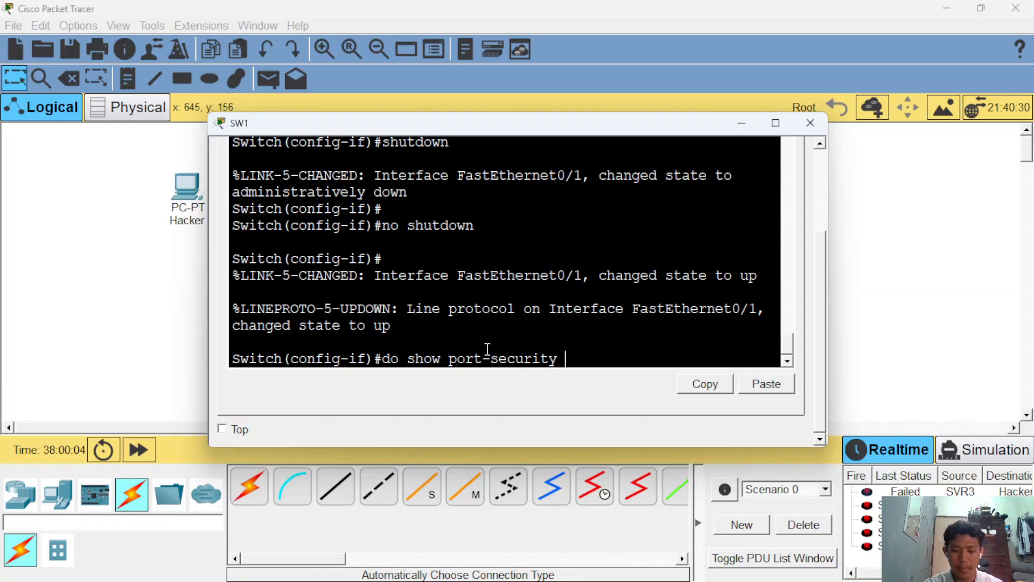
type(" int fa")
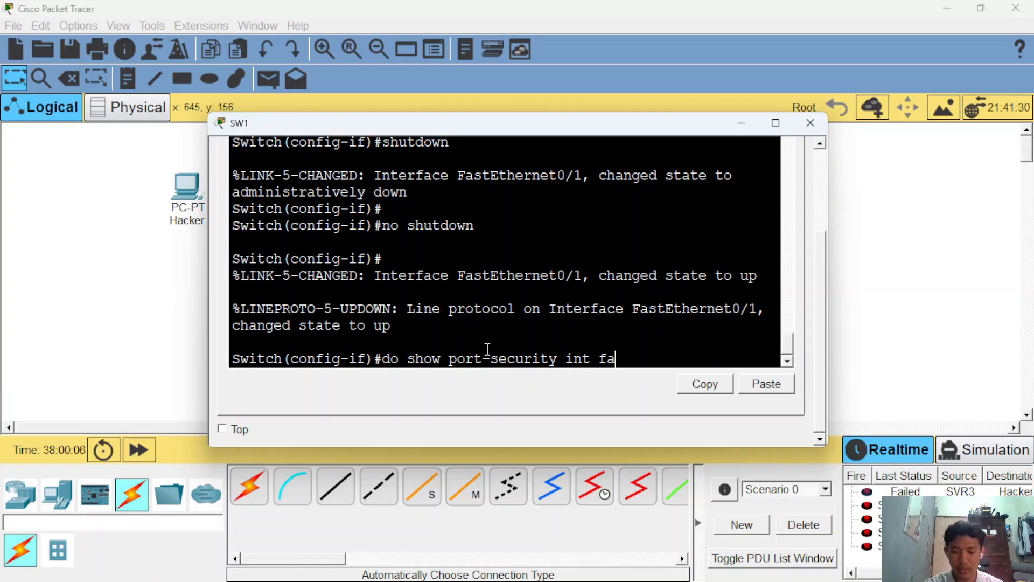
type("0/1")
key("Return")
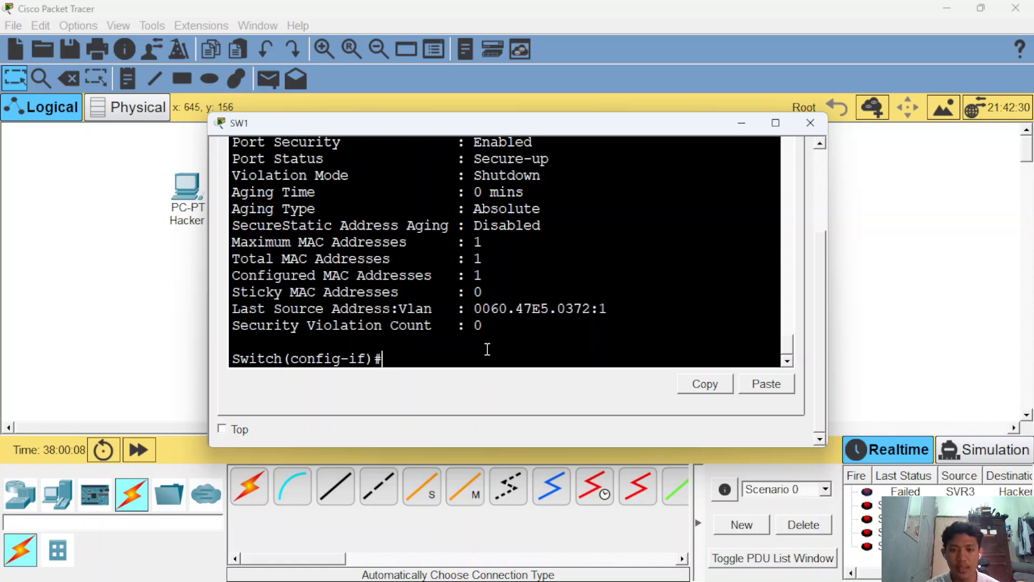
scroll(488, 349, "up", 1)
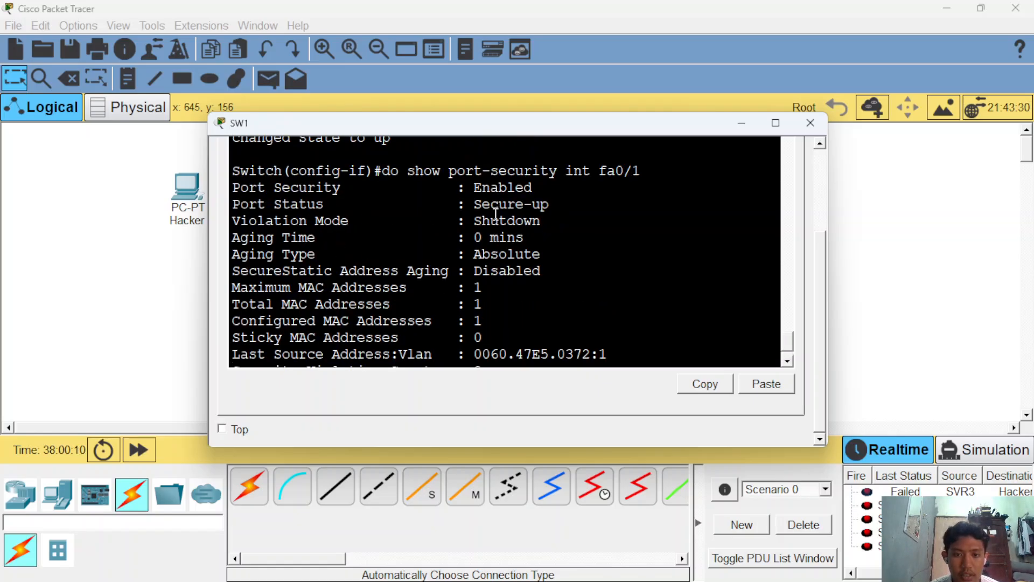
scroll(524, 197, "down", 1)
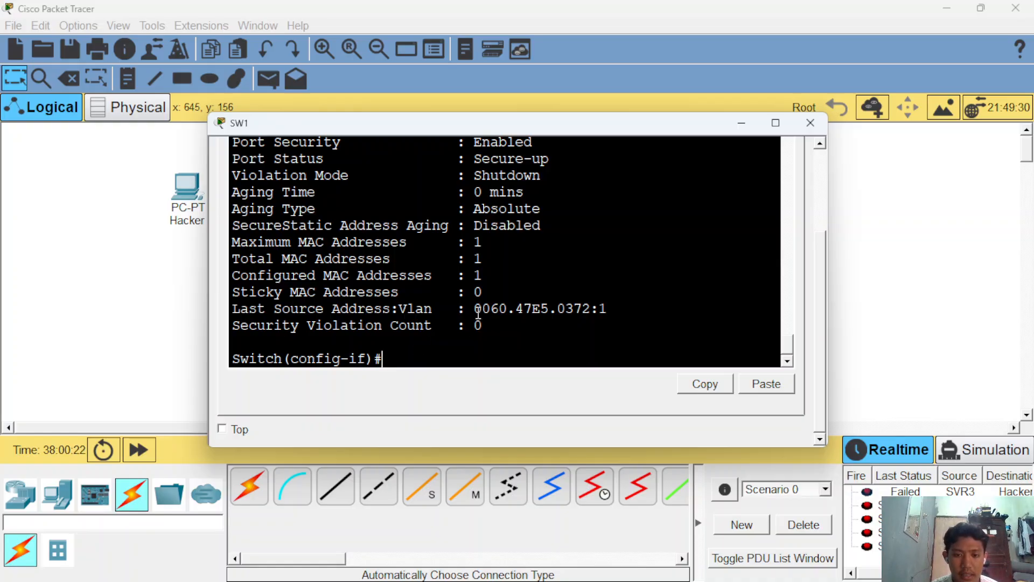
left_click_drag(478, 312, 654, 300)
left_click(630, 321)
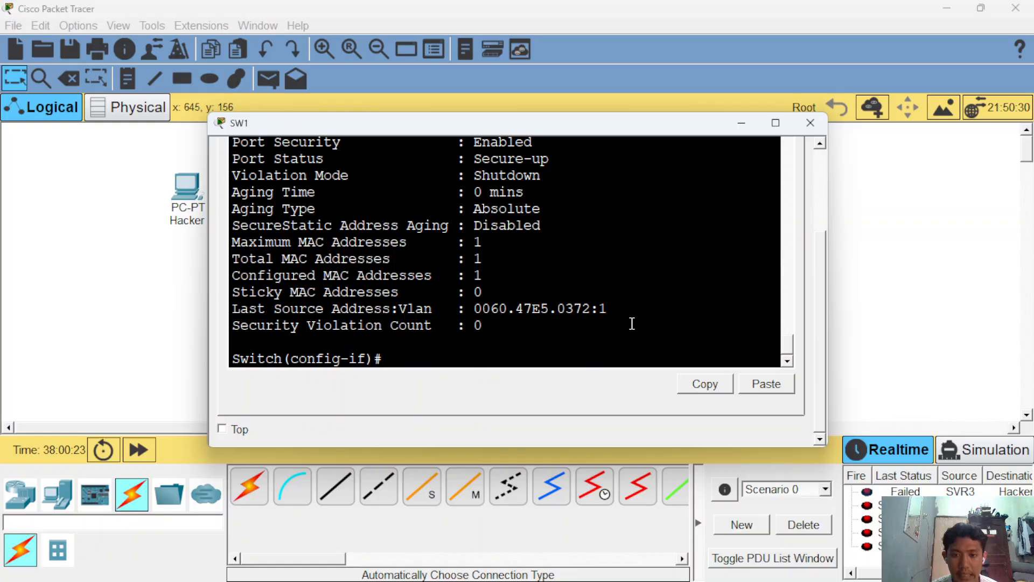
left_click(741, 123)
Step: View the Hacker PC's MAC address in its FastEthernet0 interface configuration
left_click(193, 197)
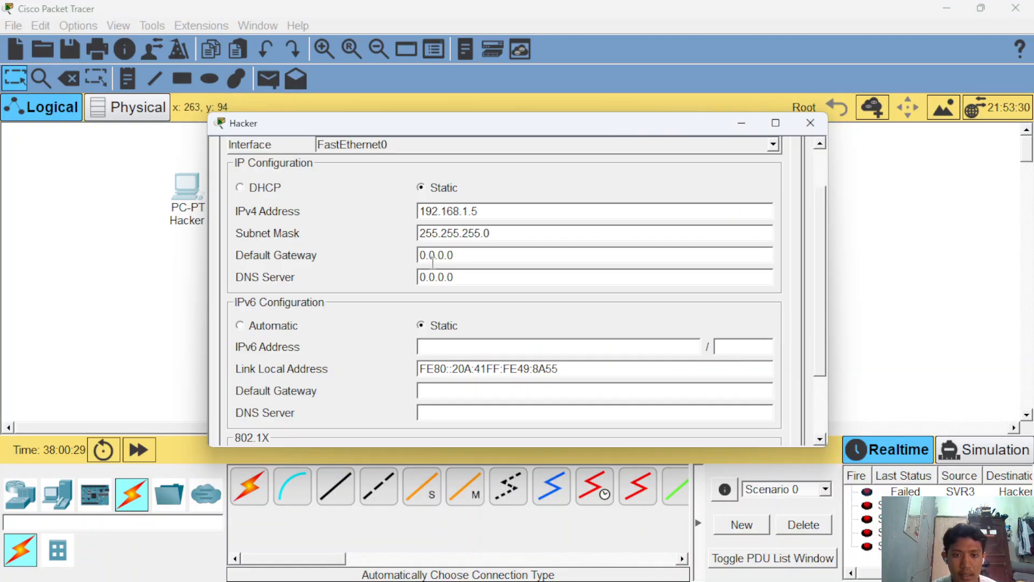
scroll(438, 240, "down", 2)
scroll(453, 291, "up", 3)
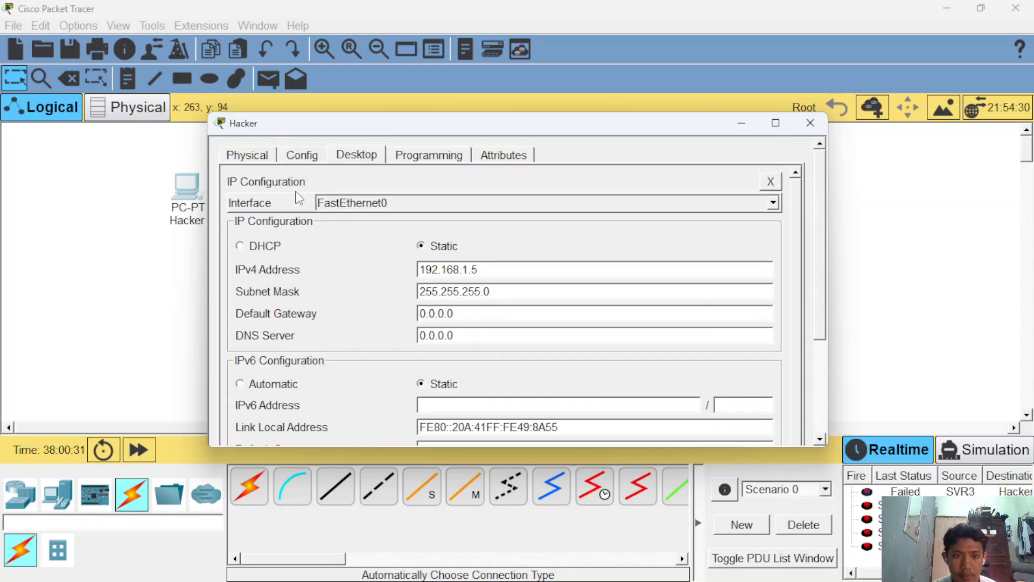
left_click(310, 160)
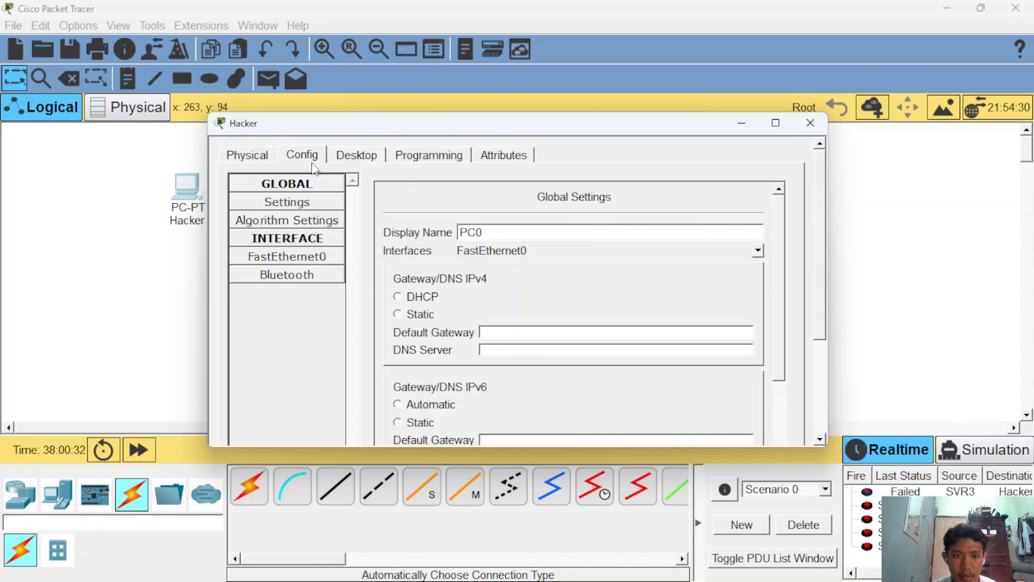
left_click(309, 258)
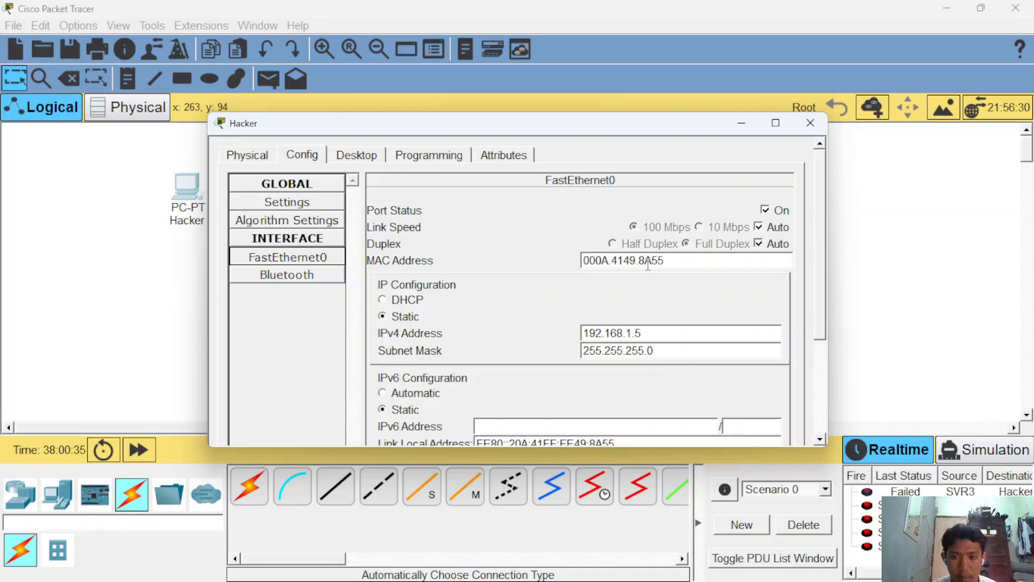
Step: Compare SVR1's FastEthernet0 MAC address with the last source address in SW1's port-security output for Fa0/1
left_click(741, 123)
left_click(493, 242)
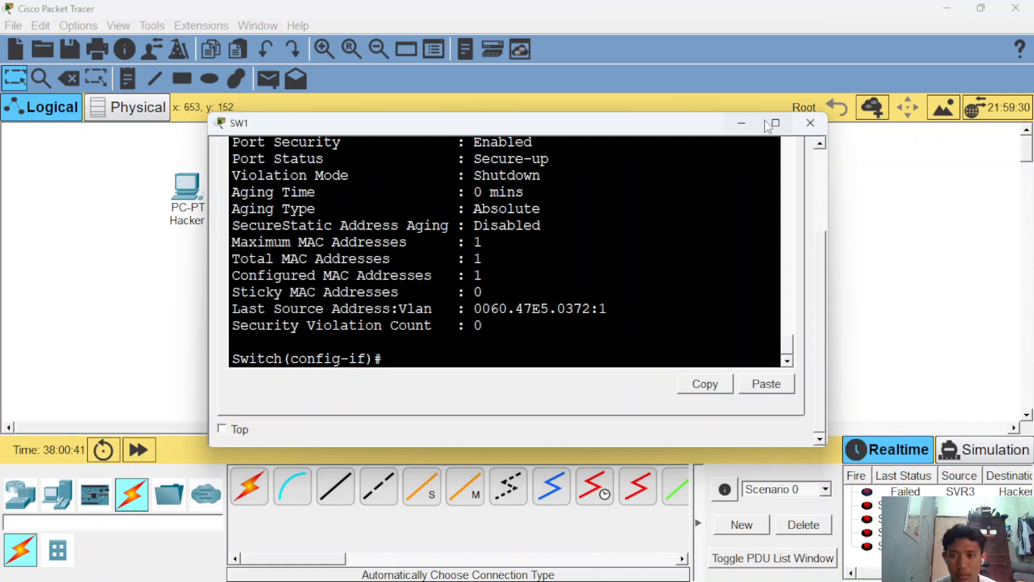
left_click(741, 123)
left_click(348, 153)
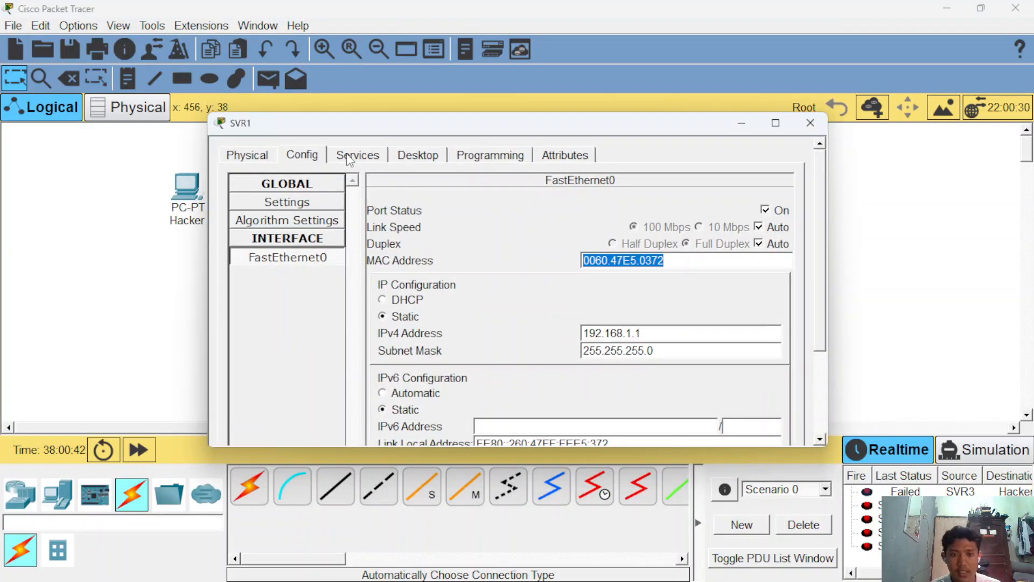
left_click(741, 124)
left_click(495, 241)
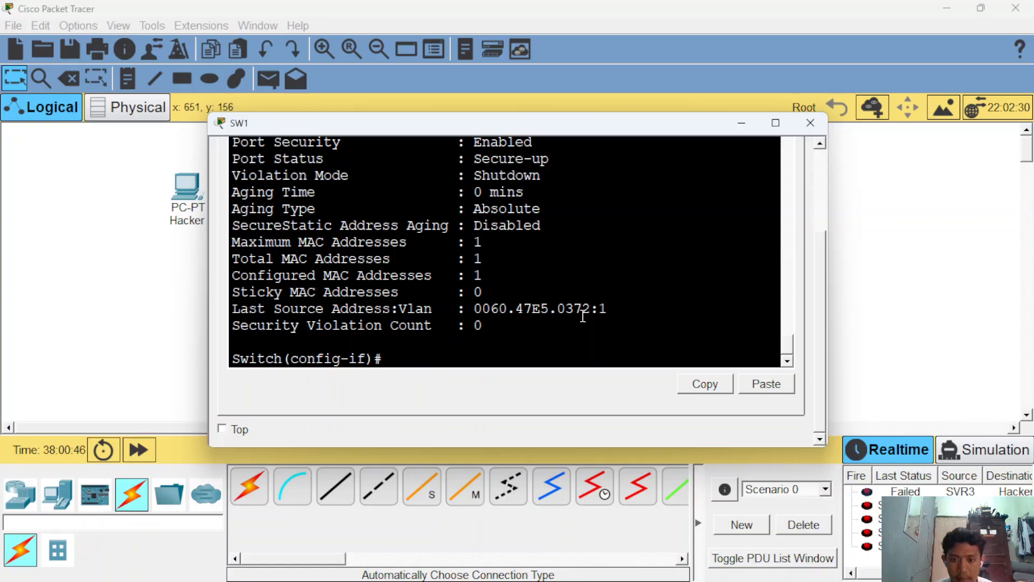
left_click(741, 123)
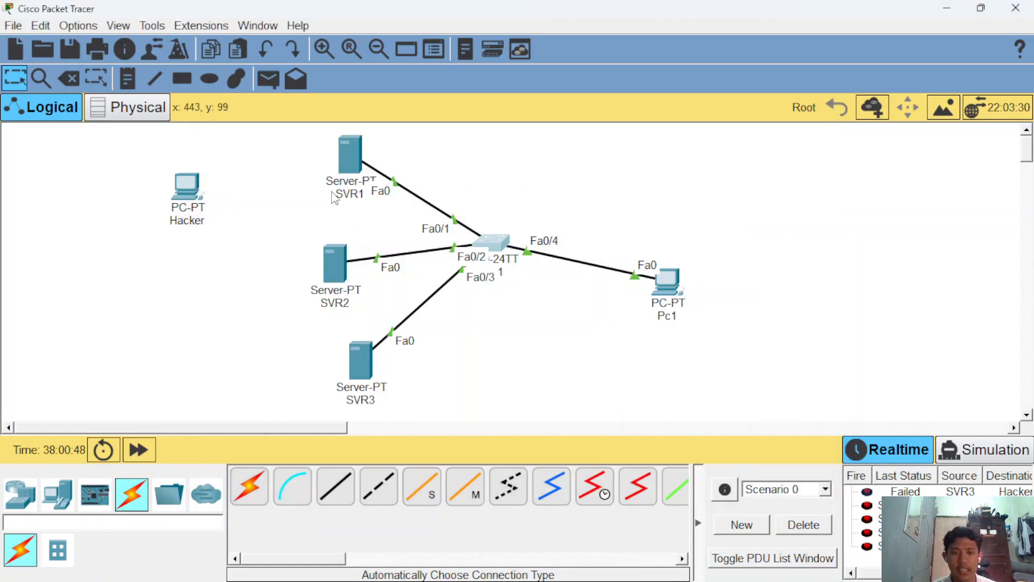
Step: Review the Fa0/1 port-security output on SW1, examining the violation count, configured MAC addresses and last source address
left_click(498, 244)
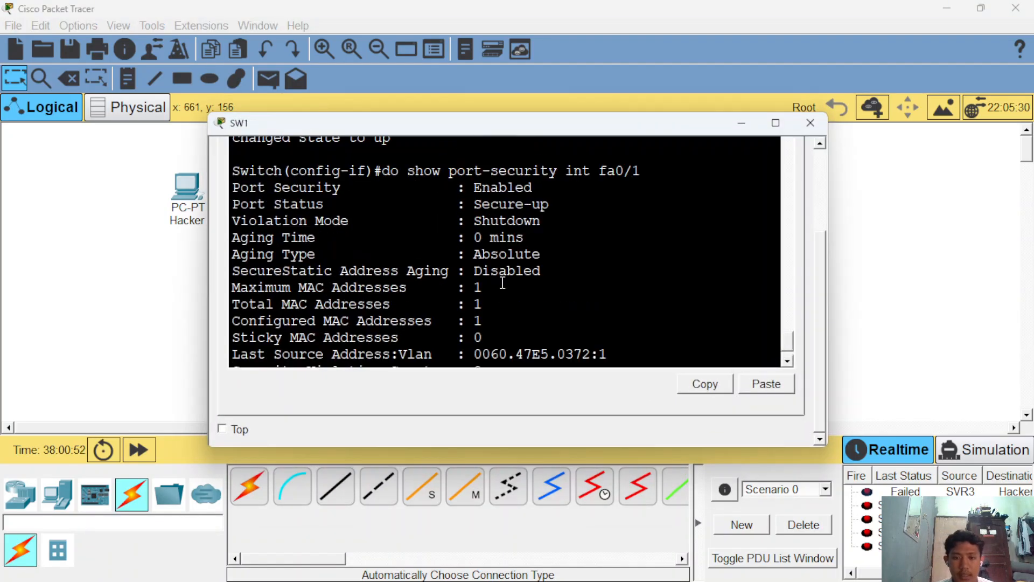
scroll(502, 283, "up", 2)
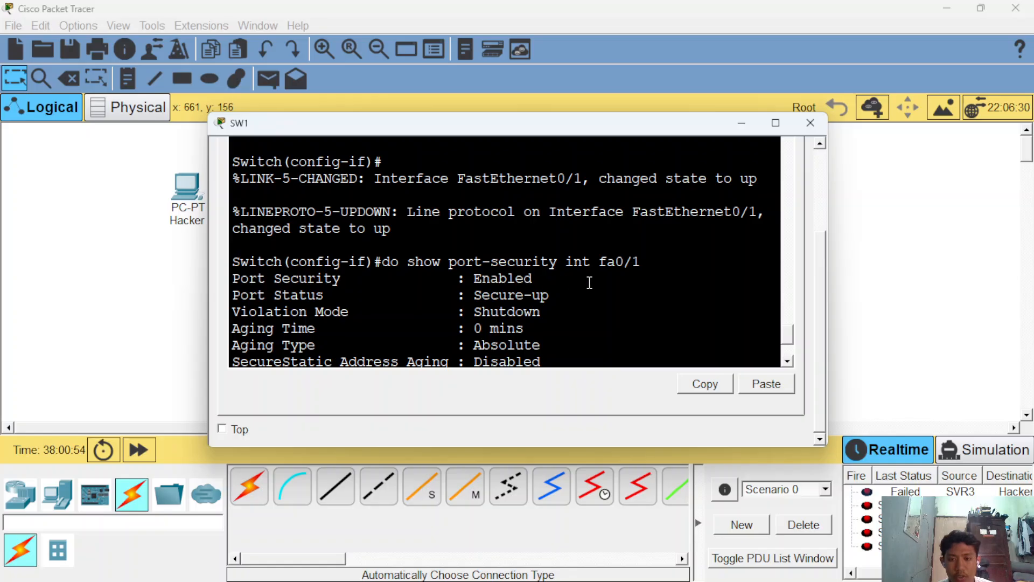
scroll(627, 276, "down", 2)
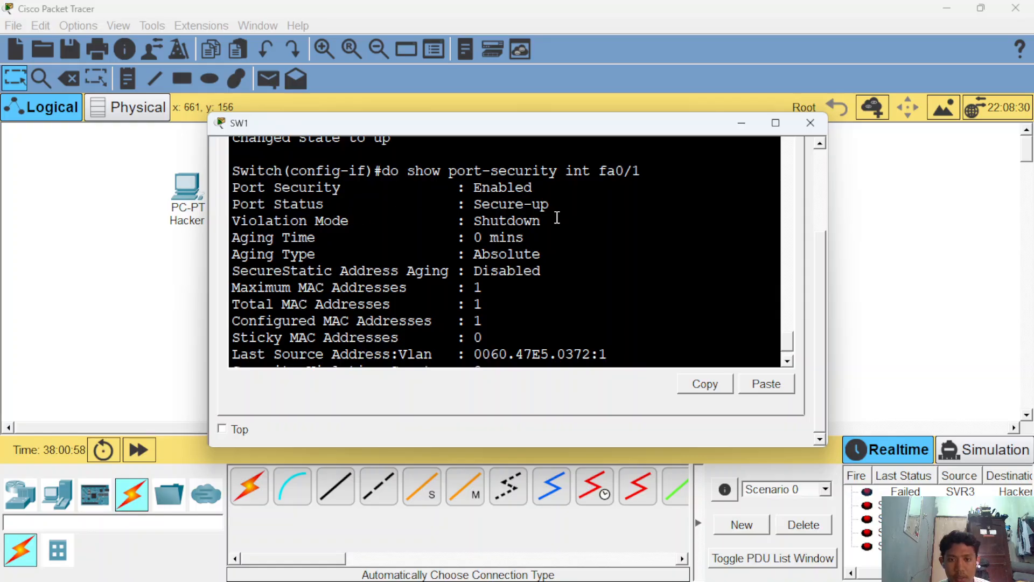
scroll(539, 259, "down", 1)
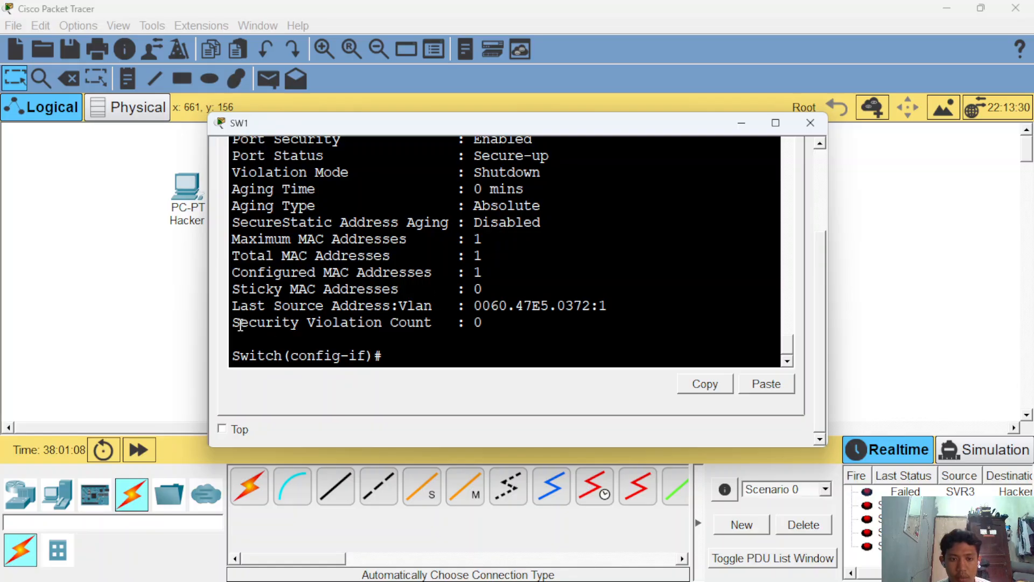
left_click_drag(232, 323, 504, 328)
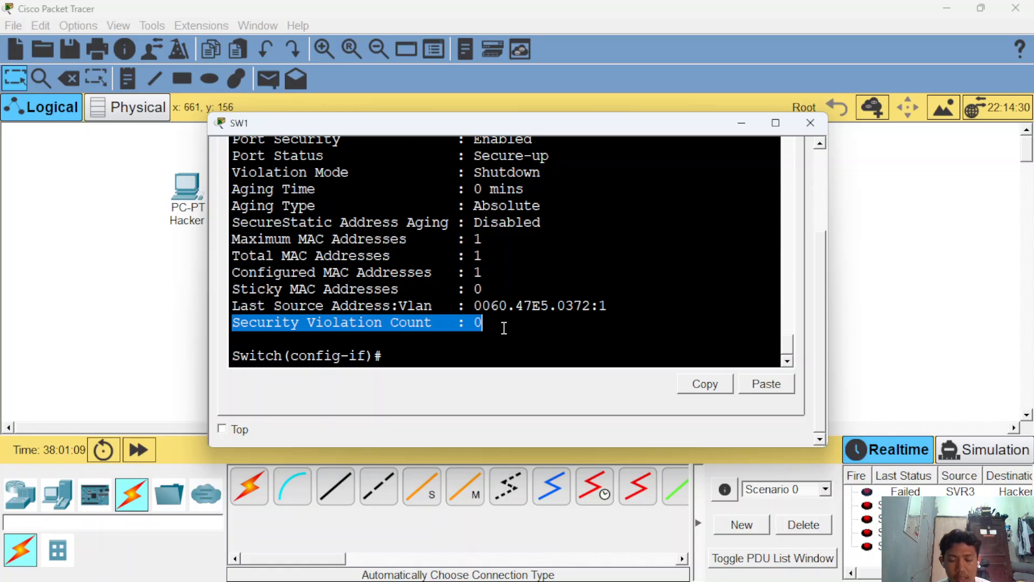
left_click(504, 327)
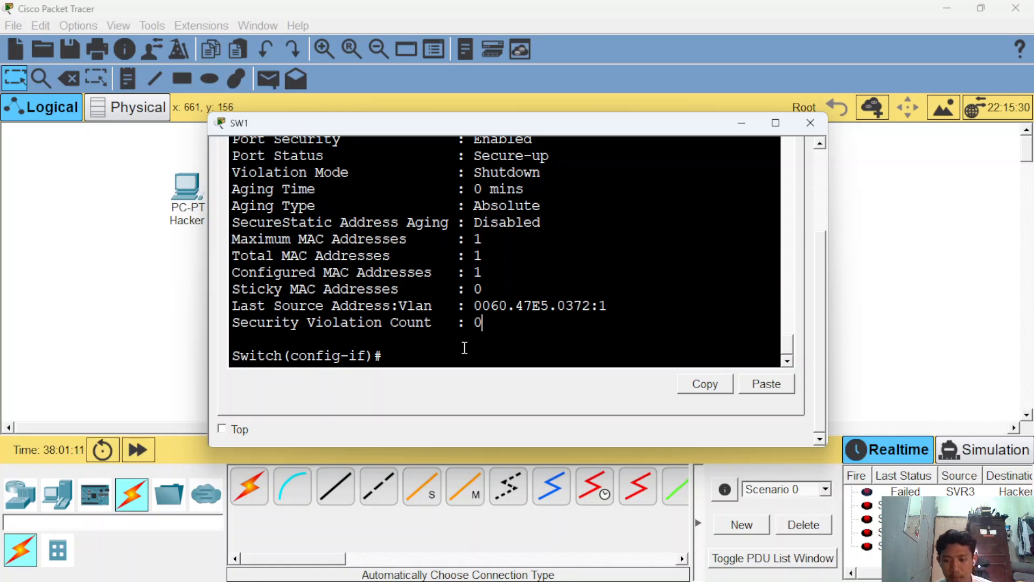
left_click_drag(483, 277, 474, 276)
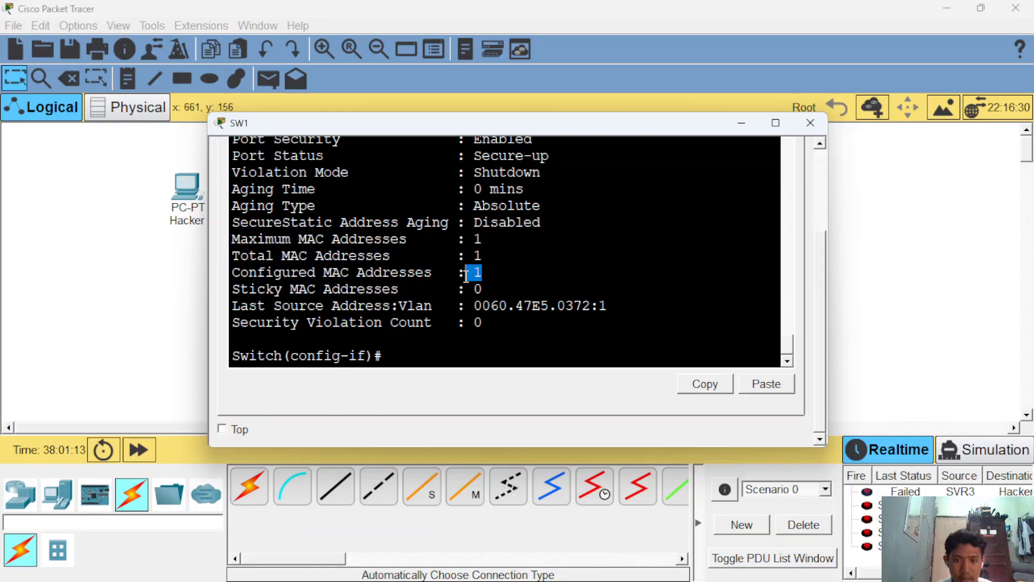
left_click(474, 275)
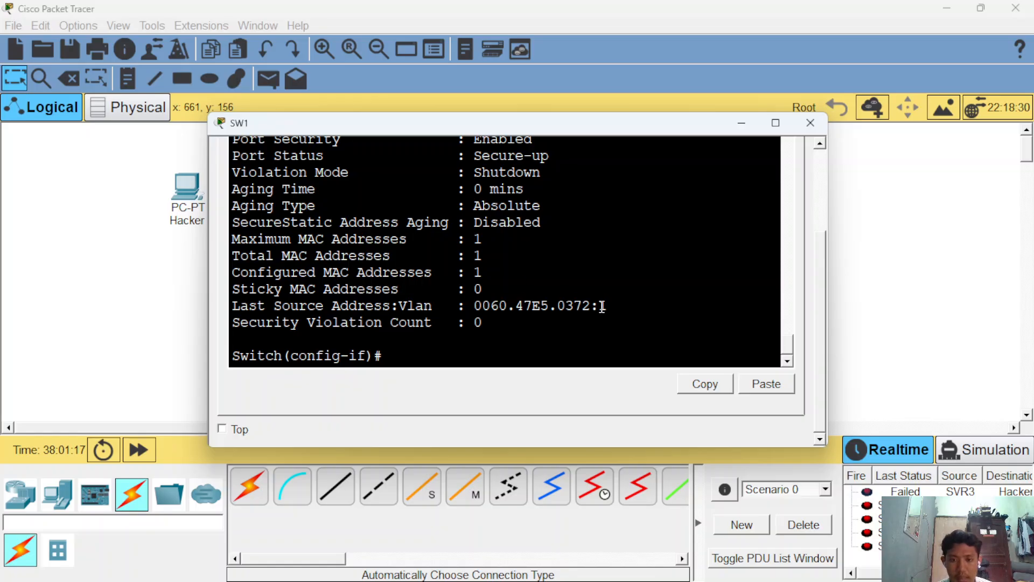
left_click_drag(622, 304, 477, 307)
Step: Enter interface configuration for fa0/1 on SW1
left_click(468, 337)
key("Return")
key("Return")
key("Return")
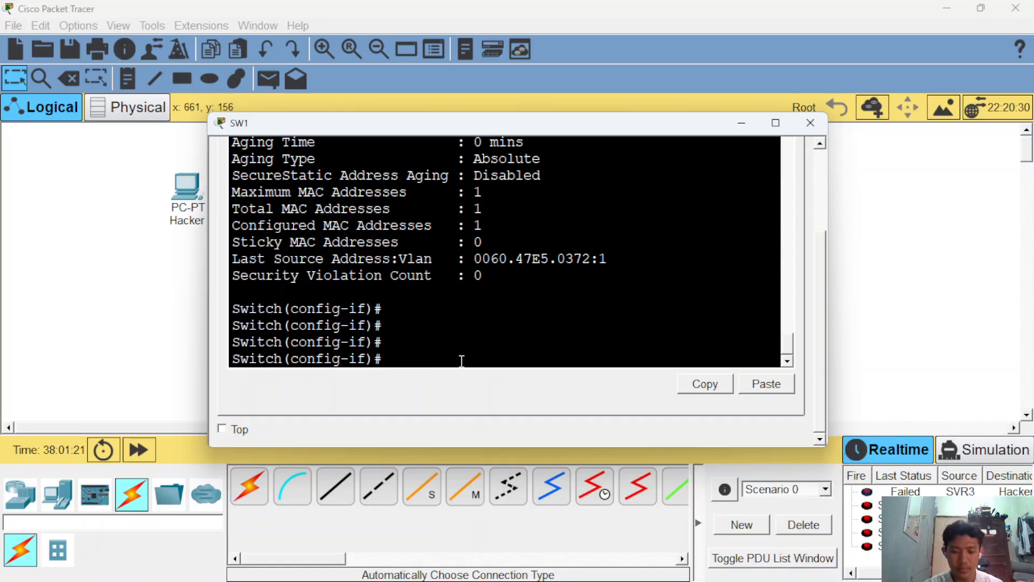
type("in")
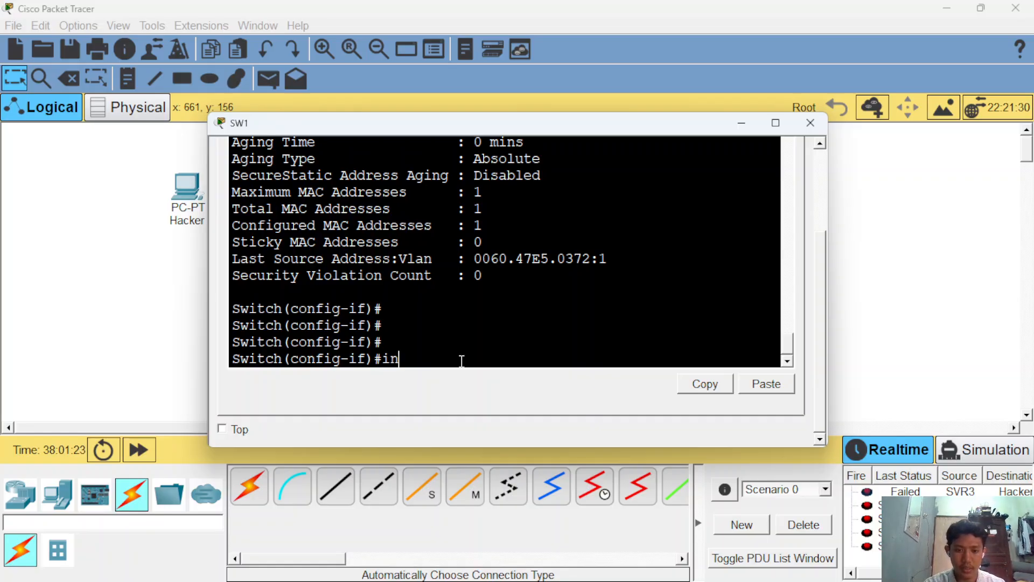
type("t fa0/")
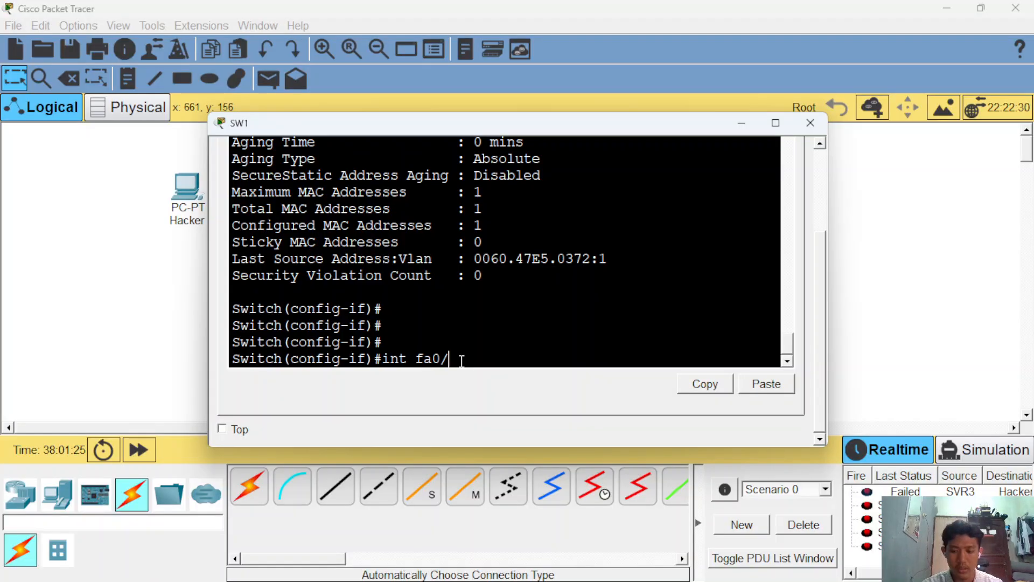
type("1")
key("Return")
key("Return")
key("Return")
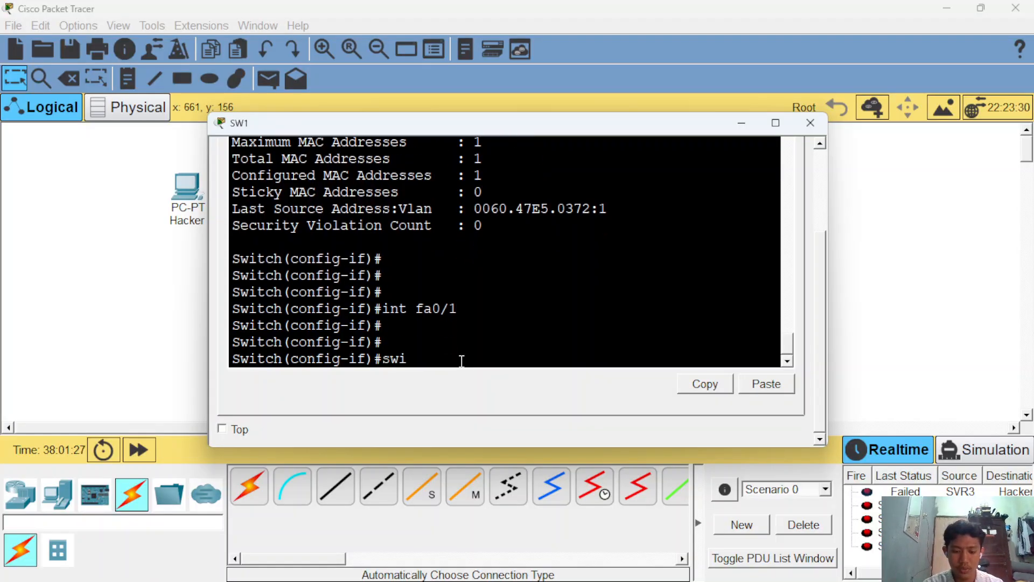
Step: Try to run switchport port-security violation on Fa0/1 without specifying a mode
type("switchpor")
type("t vio")
key("BackSpace")
key("BackSpace")
key("BackSpace")
key("BackSpace")
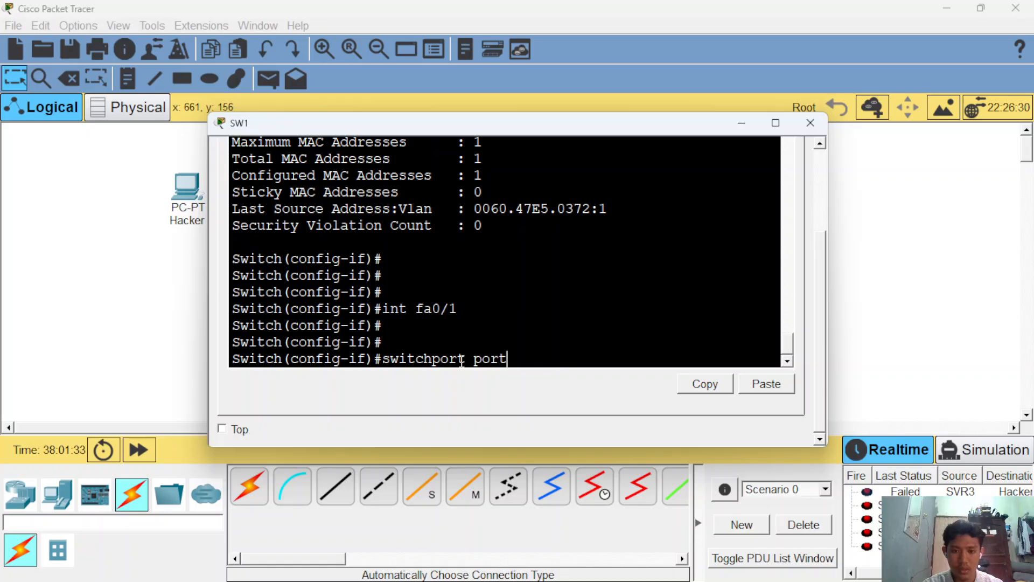
type("port-security violation")
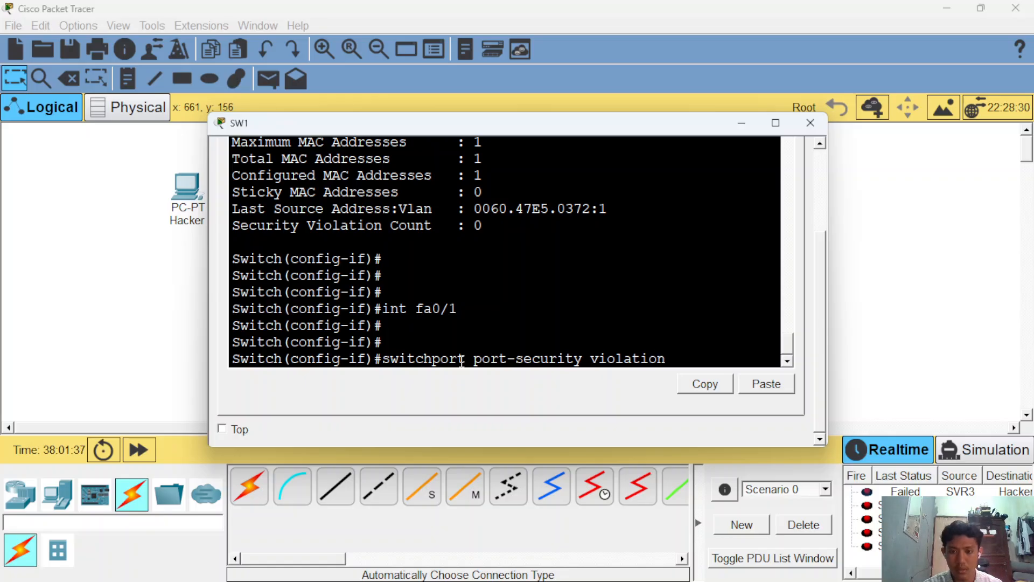
key("Return")
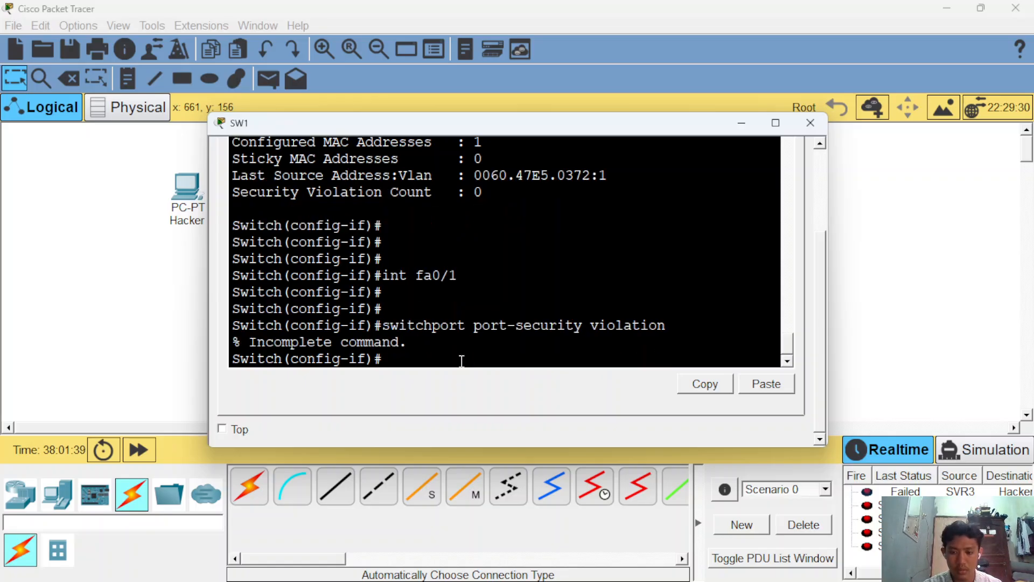
Step: List the port-security violation modes on Fa0/1, set the mode to protect and minimize the SW1 window
key("Return")
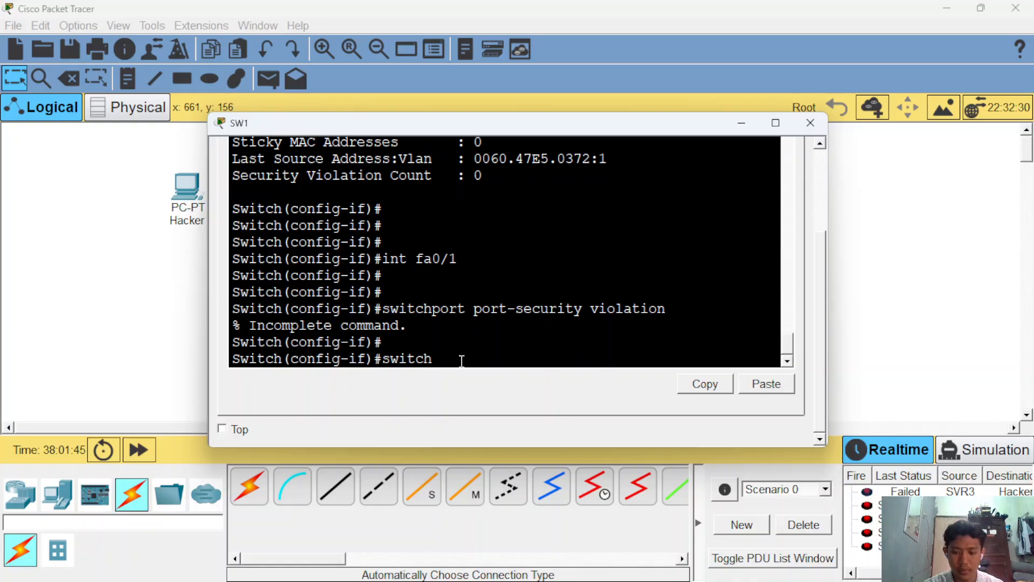
type("switchport port-security vio")
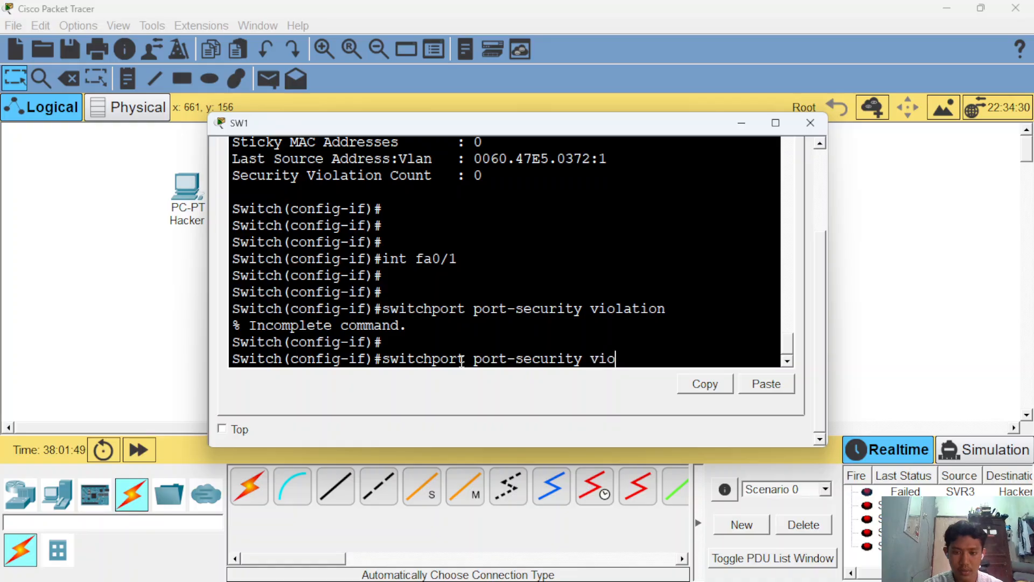
type("lation")
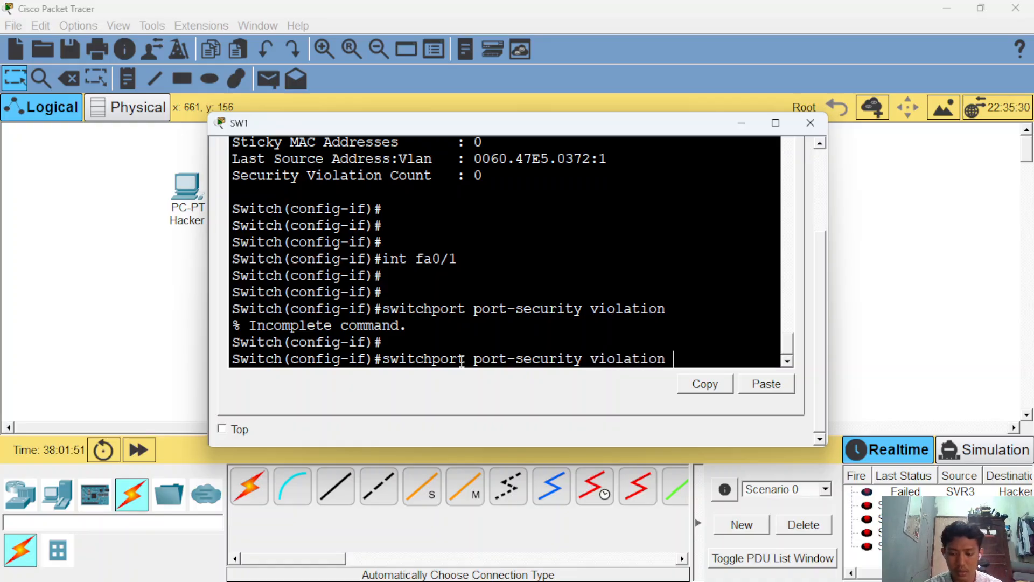
type(" ?")
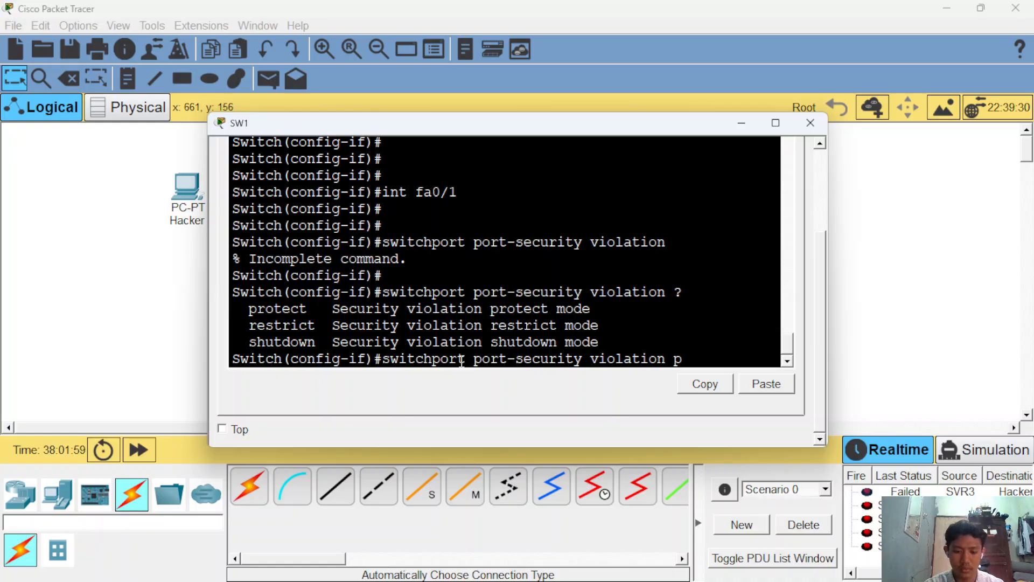
type("protect")
key("Return")
key("Return")
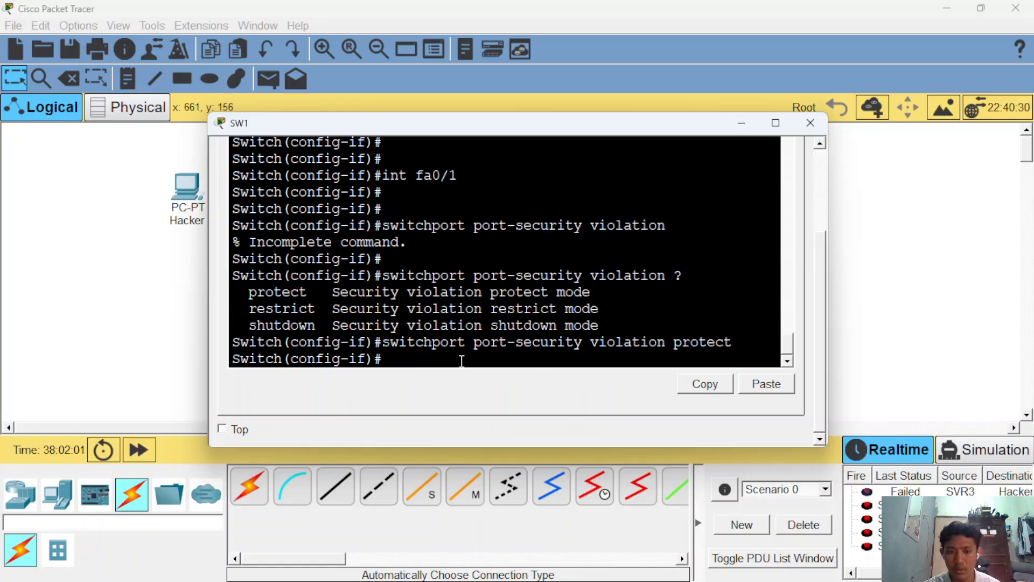
left_click(741, 124)
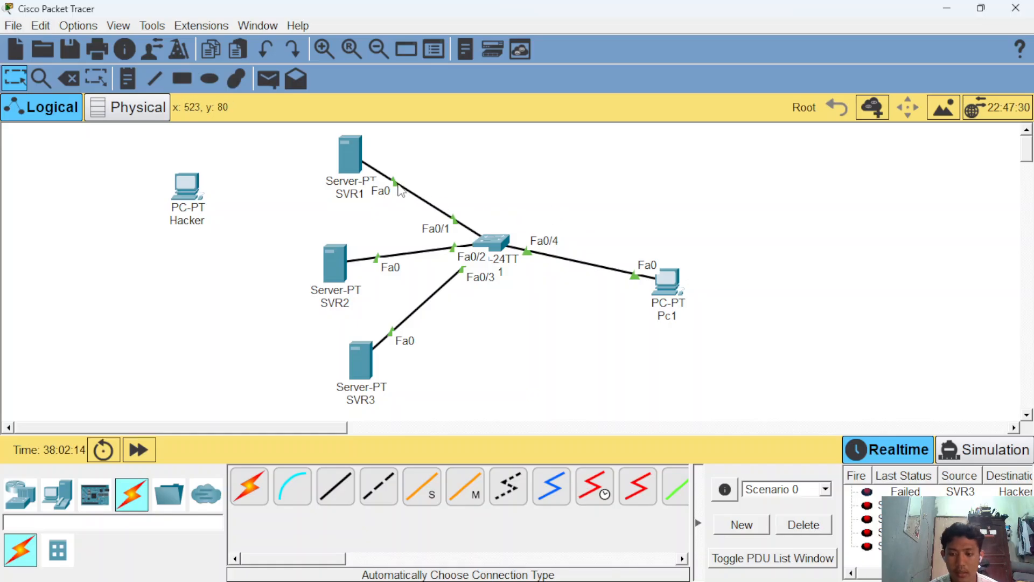
Step: Move the Hacker PC beside SVR2 and reattach SVR1's end of the Fa0/1 cable to the Hacker PC
left_click_drag(198, 217, 237, 284)
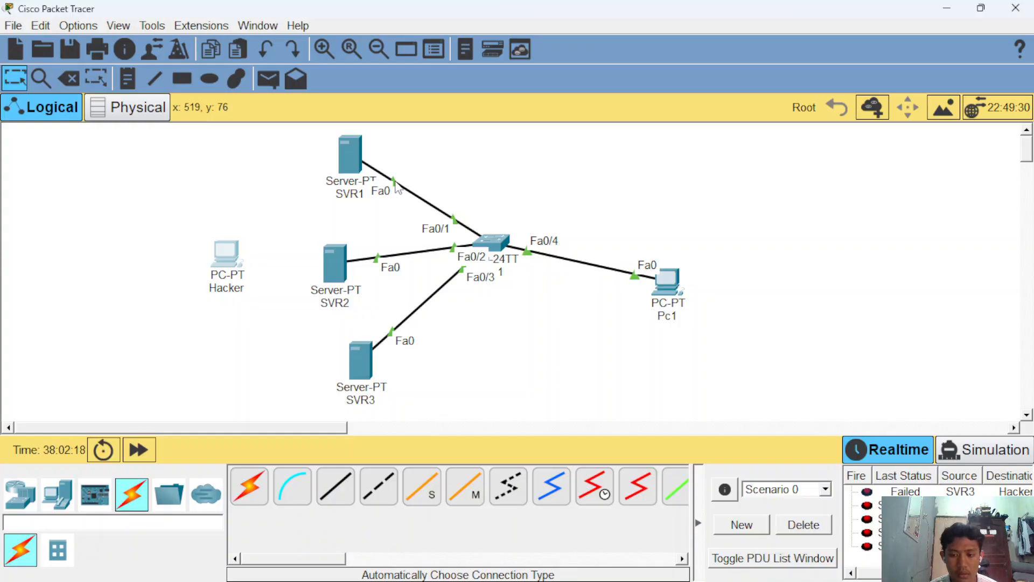
left_click_drag(396, 188, 231, 252)
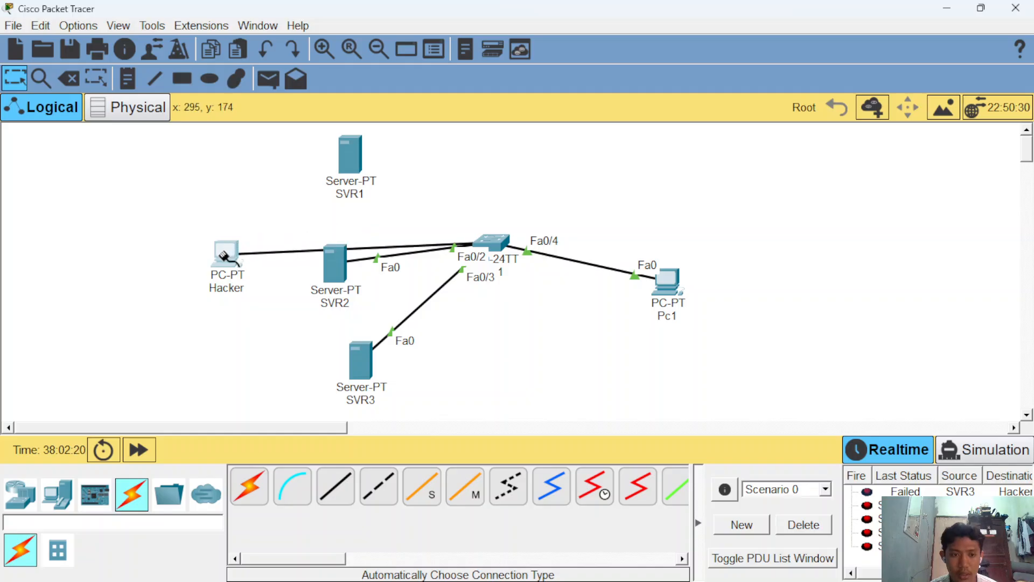
left_click(271, 327)
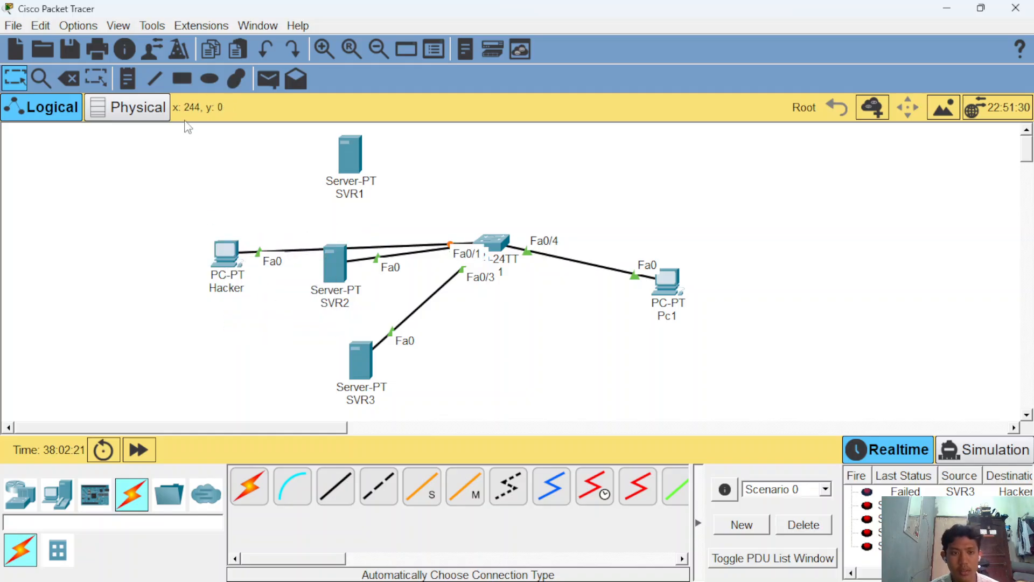
Step: Send one simple PDU from Hacker to SVR2 and one from Hacker to SVR3
left_click(276, 79)
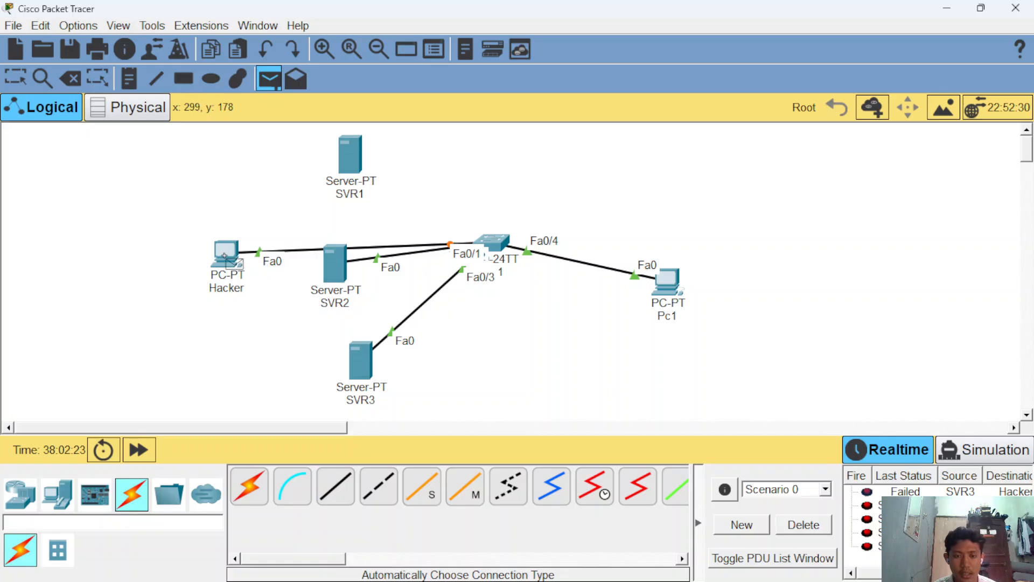
mouse_move(224, 256)
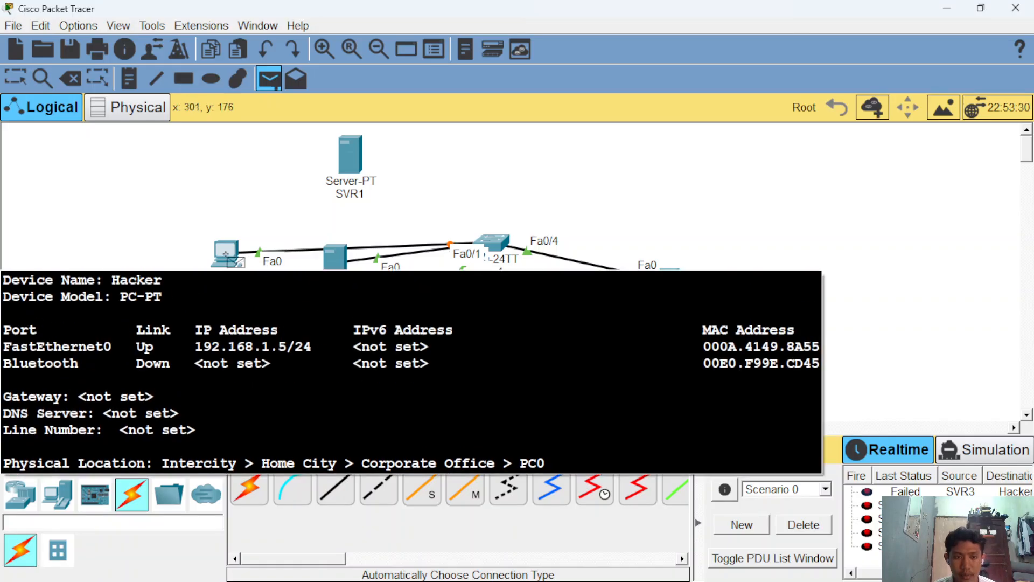
left_click(226, 253)
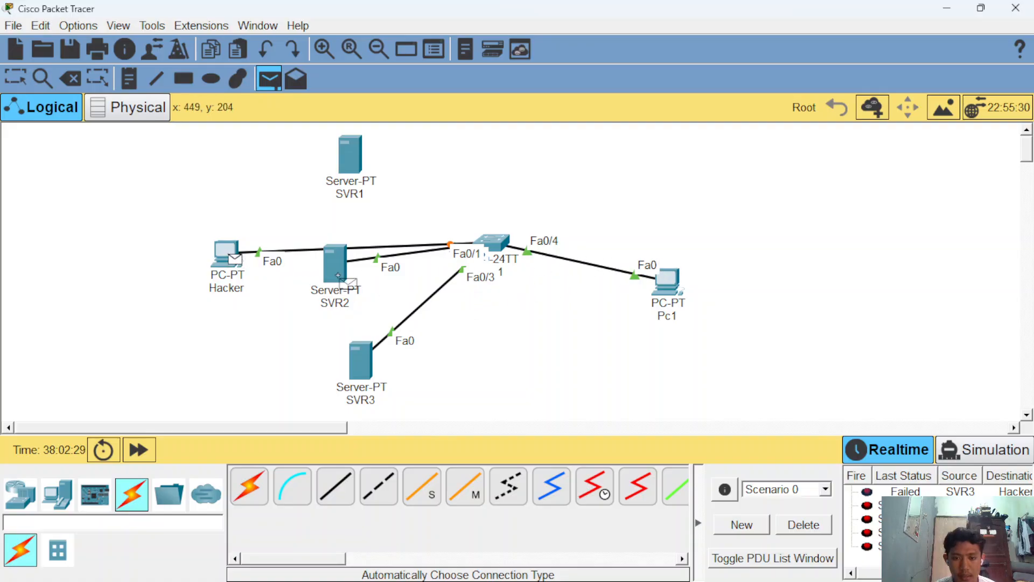
left_click(331, 267)
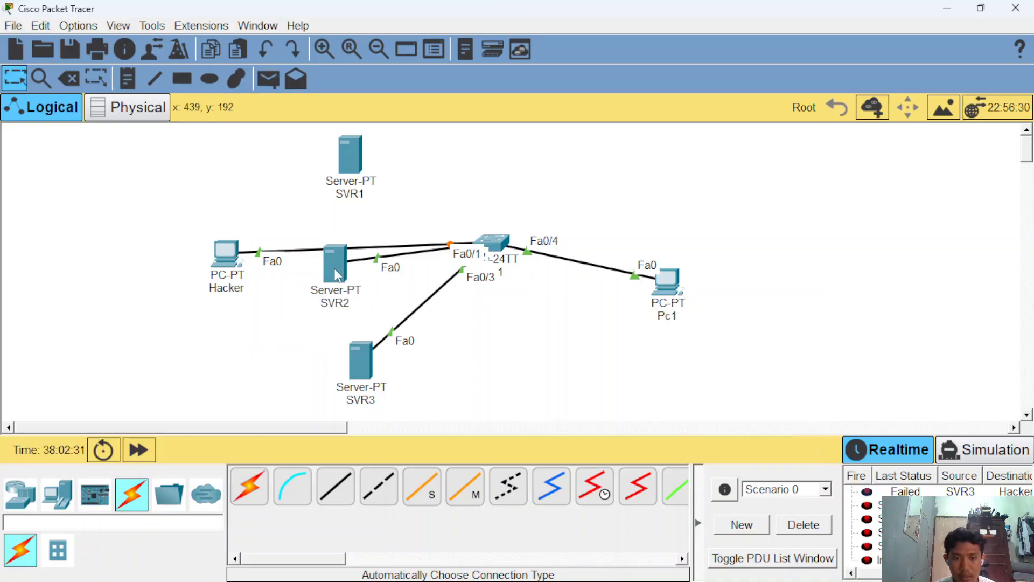
mouse_move(335, 269)
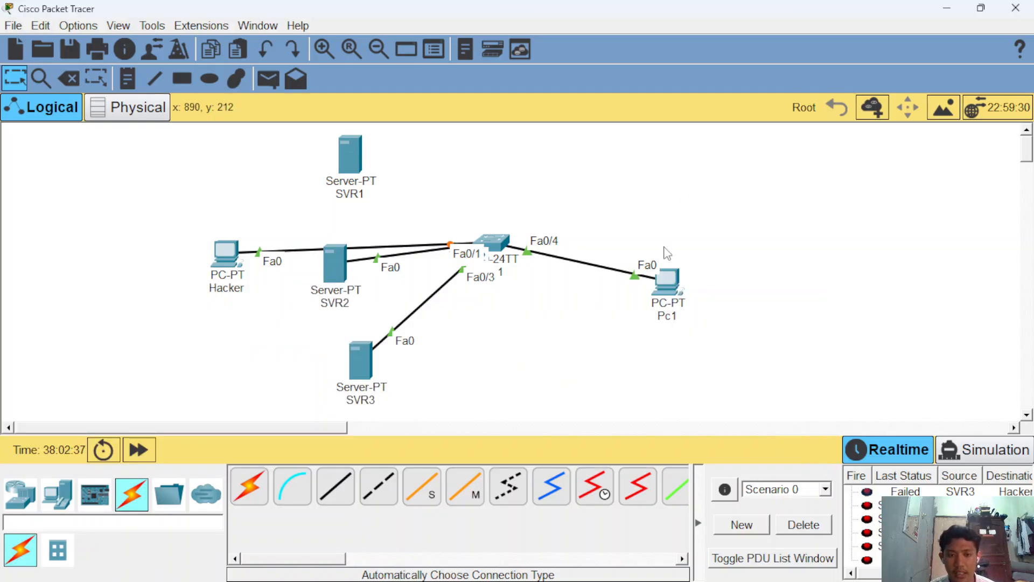
left_click(268, 79)
left_click(223, 253)
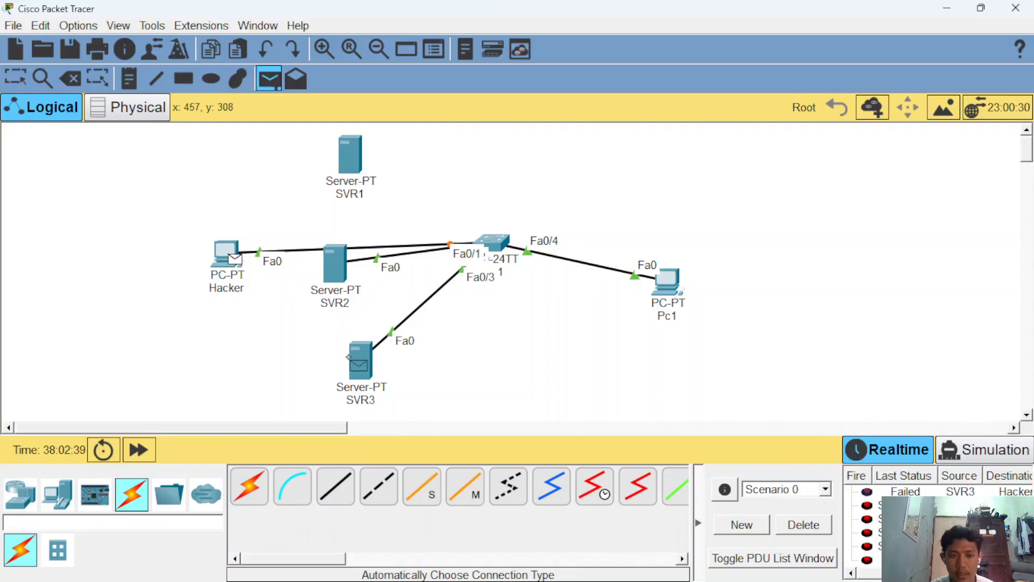
left_click(354, 357)
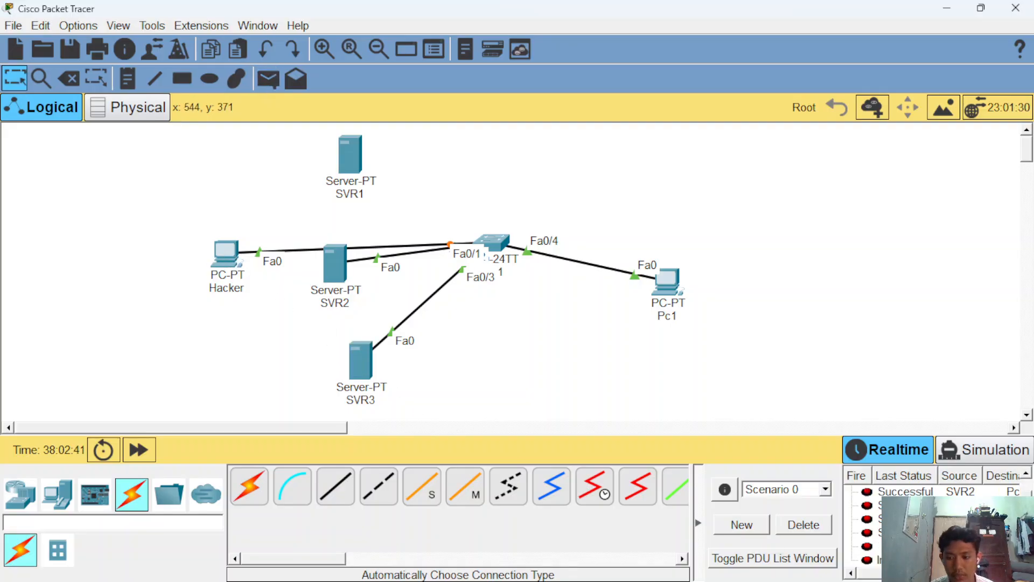
Step: Clear the scenario's PDU list and send simple PDUs from Hacker to SVR2 and from Hacker to SVR3
left_click(820, 533)
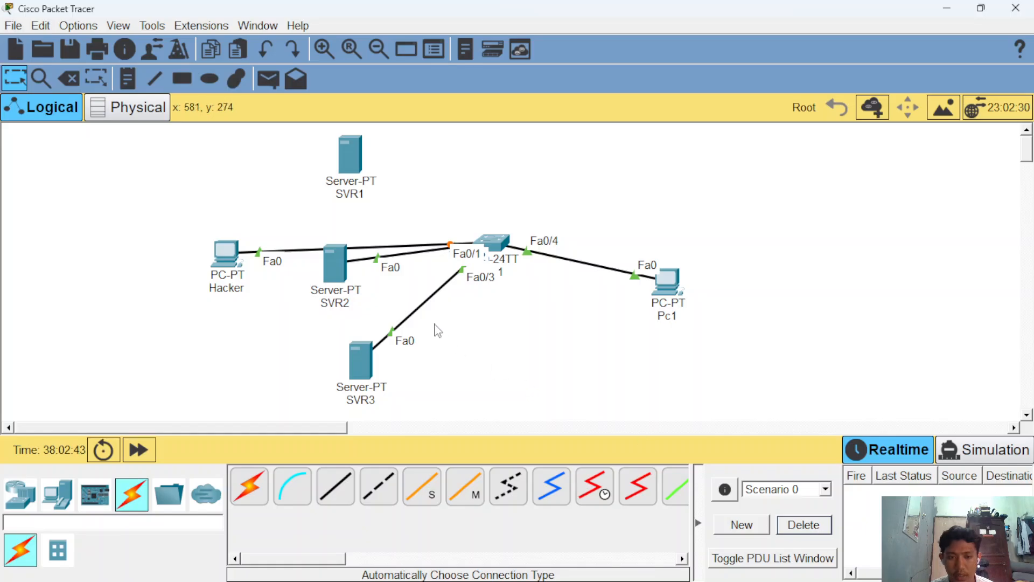
left_click(268, 79)
left_click(225, 258)
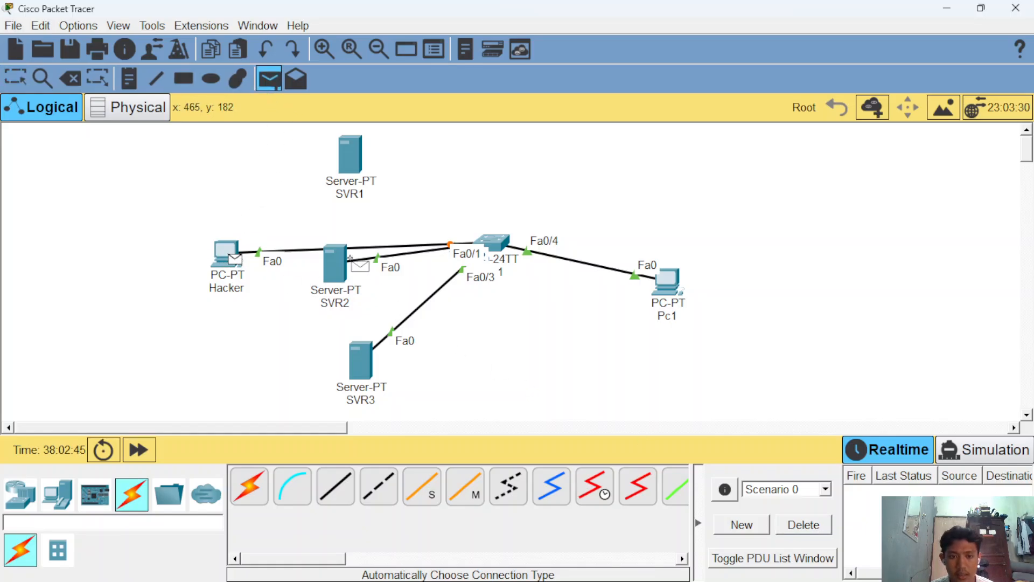
left_click(334, 265)
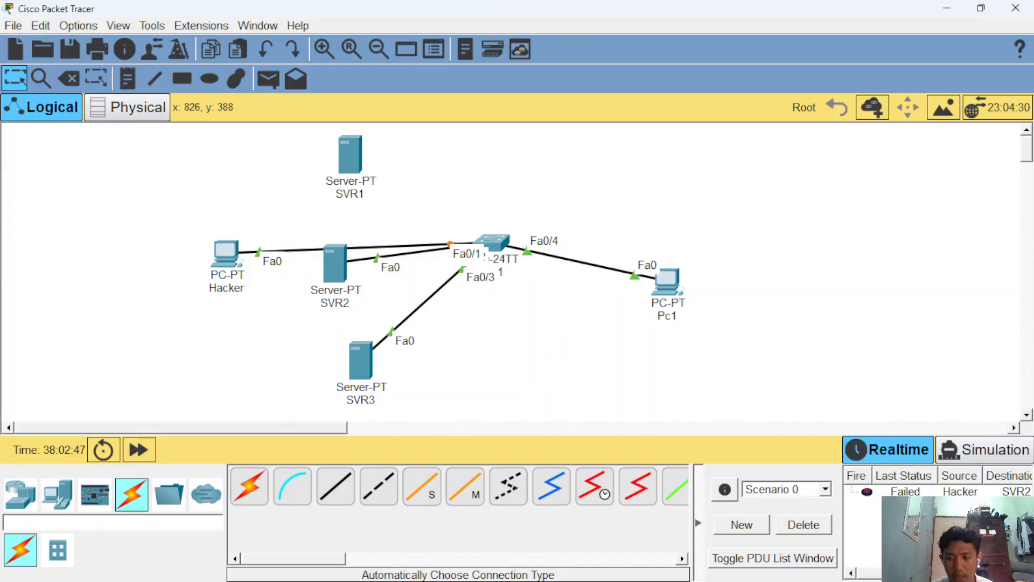
left_click(269, 78)
left_click(229, 263)
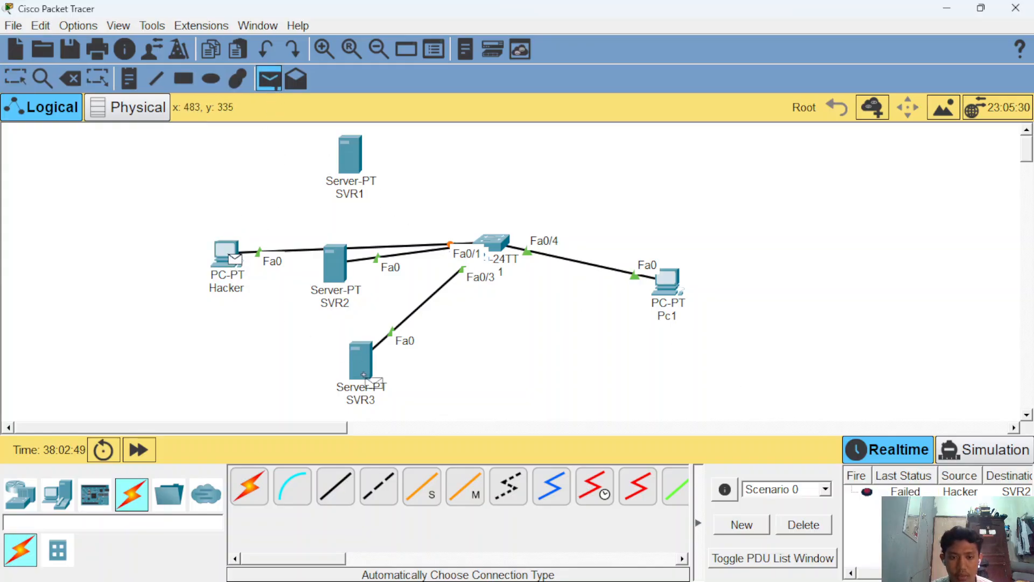
left_click(361, 362)
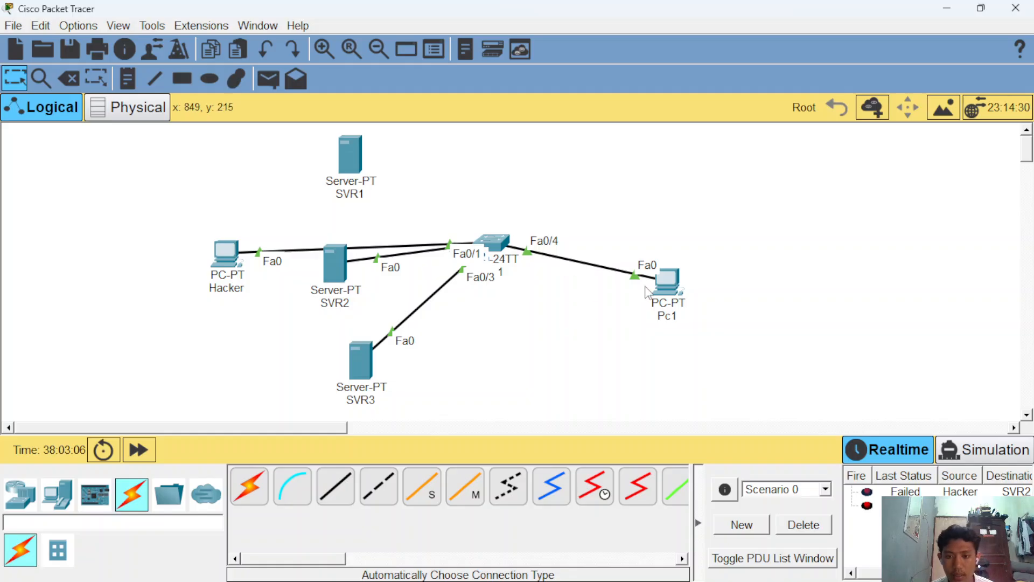
Step: Display SW1's port-security details for interface fa0/1 and examine the last source address
left_click(480, 243)
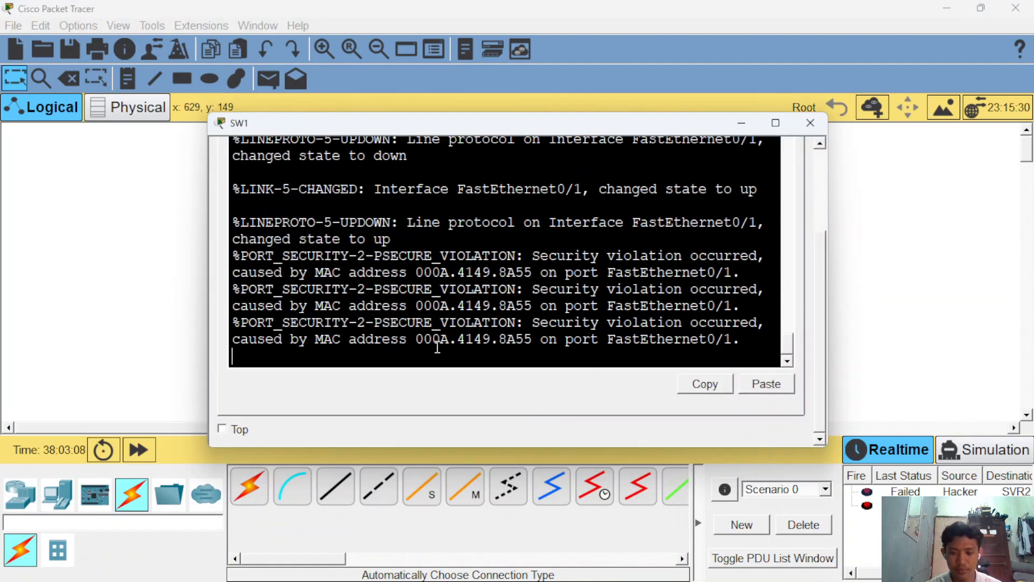
key("Return")
key("Return")
key("Return")
type("do show ")
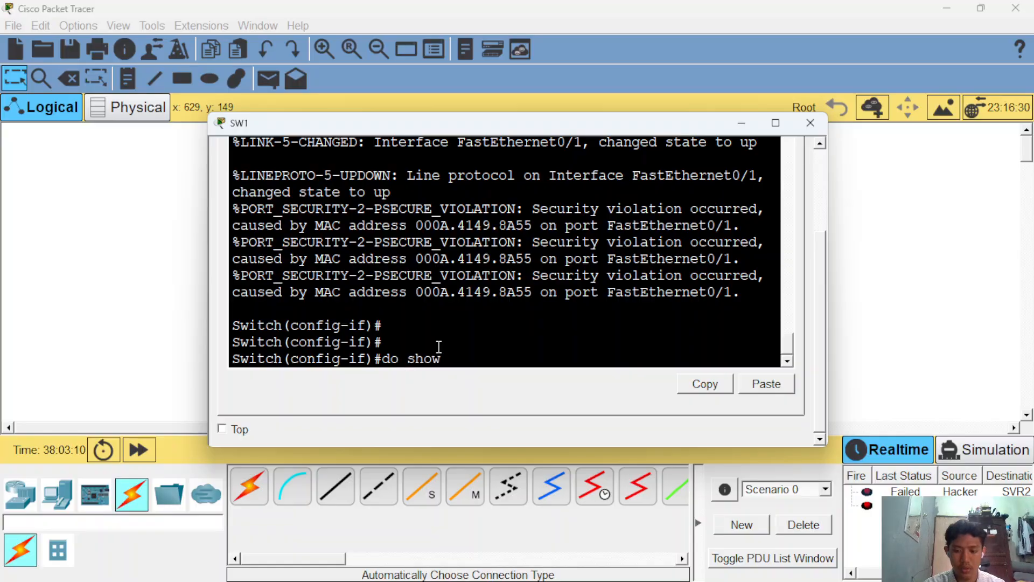
type("port-security ")
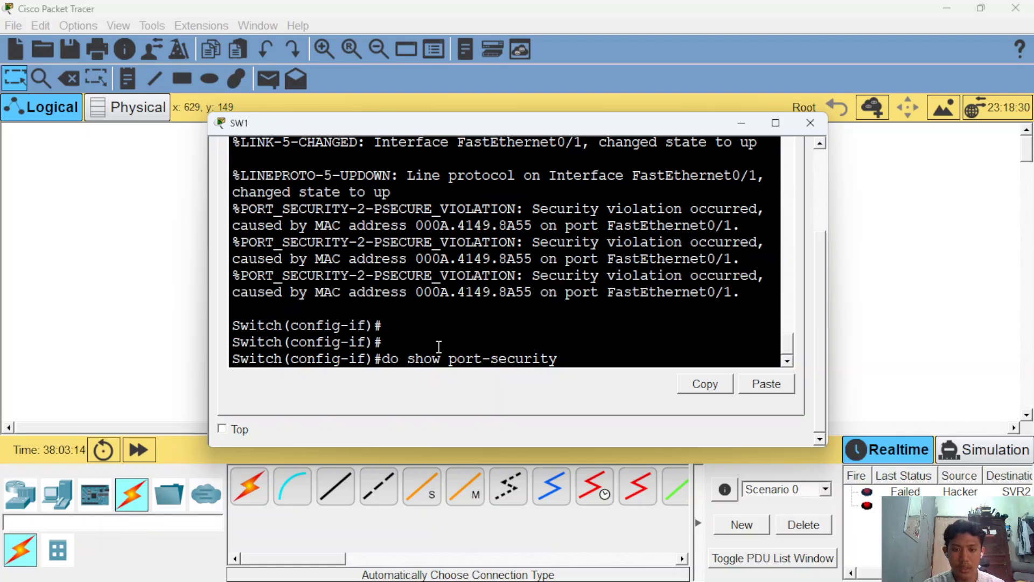
type("int fa0")
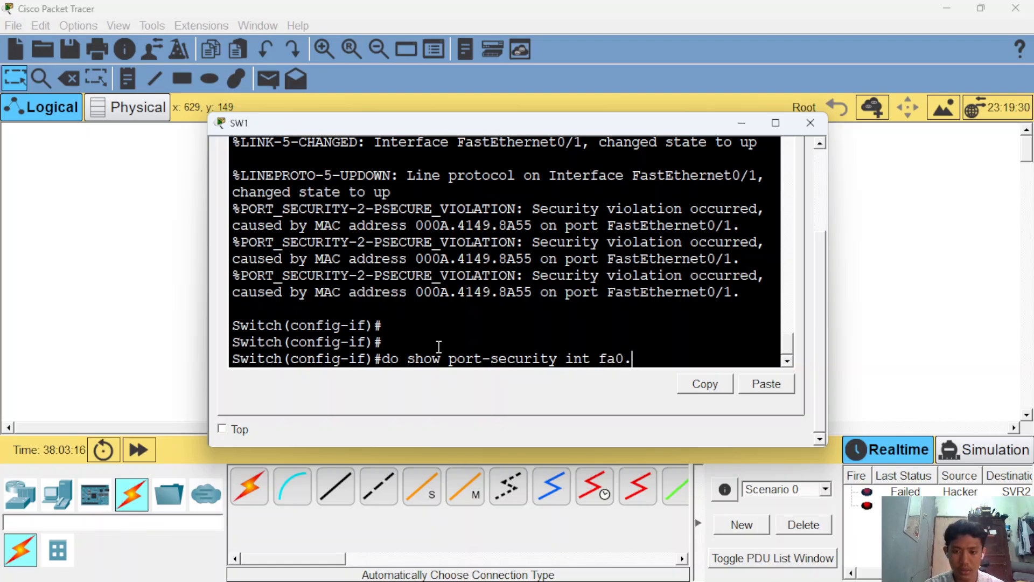
type("/1")
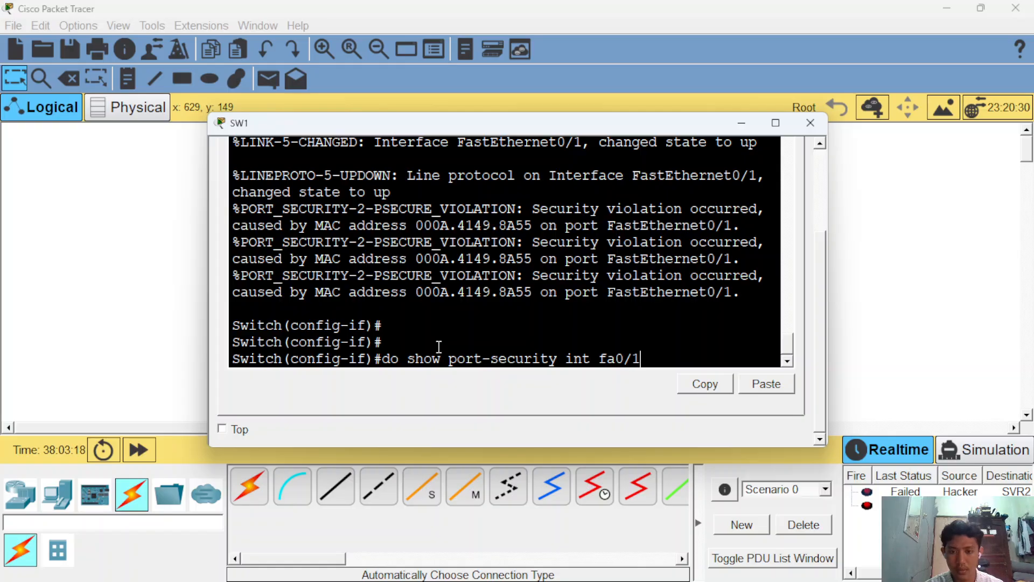
key("Return")
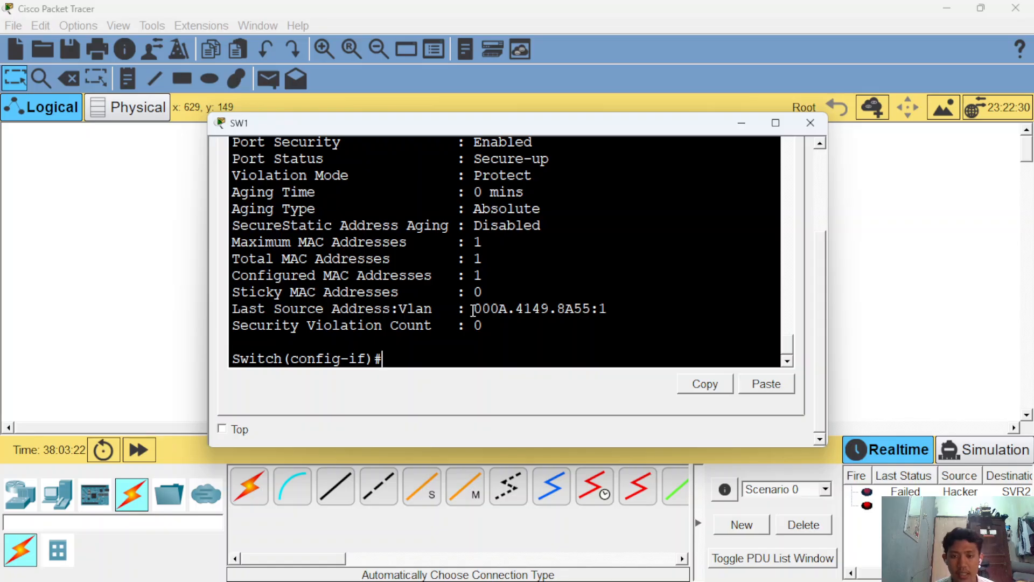
left_click_drag(473, 309, 616, 312)
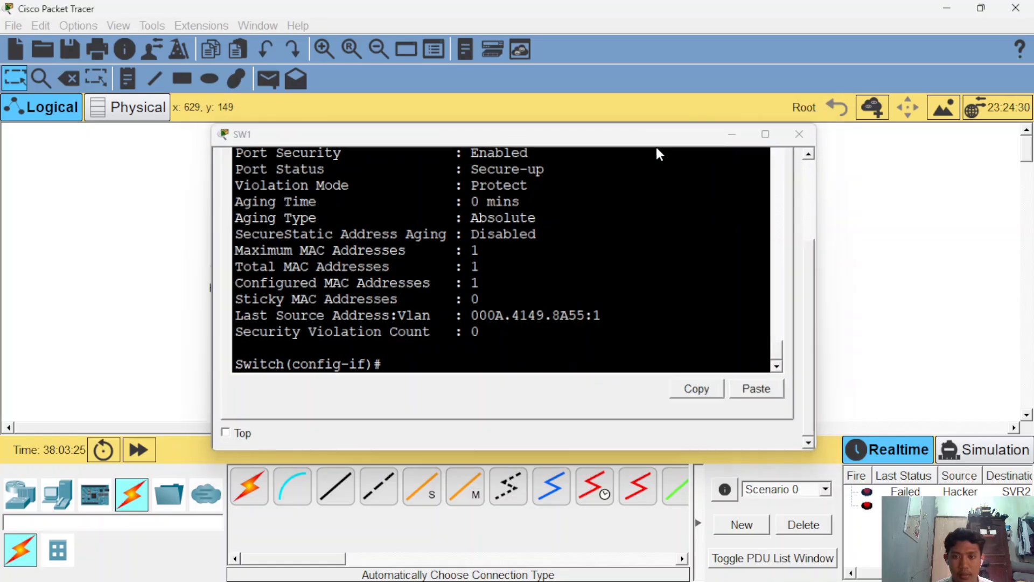
Step: Compare the Hacker PC's FastEthernet0 MAC address with the last source address in SW1's port-security output
left_click(227, 249)
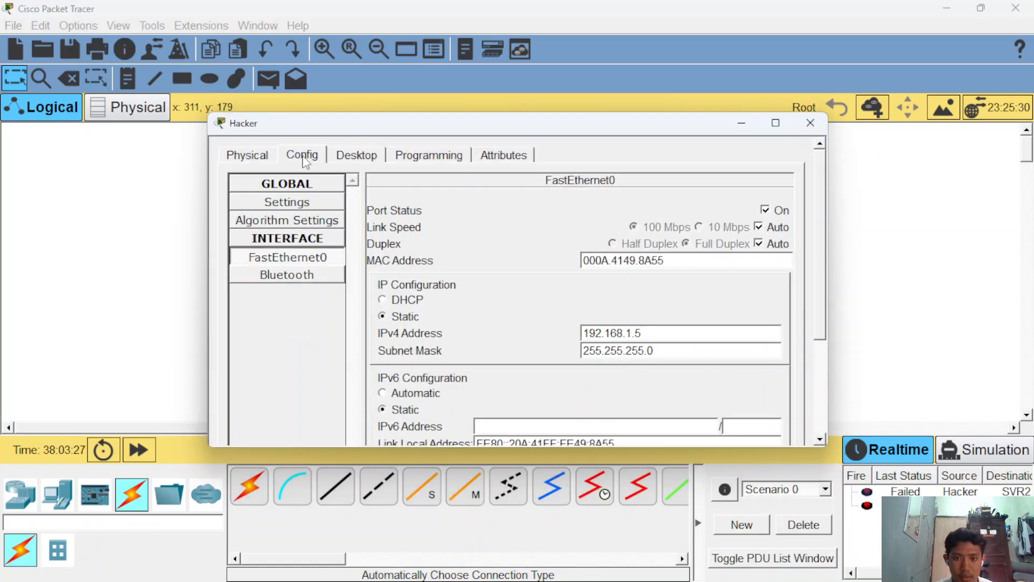
left_click(329, 258)
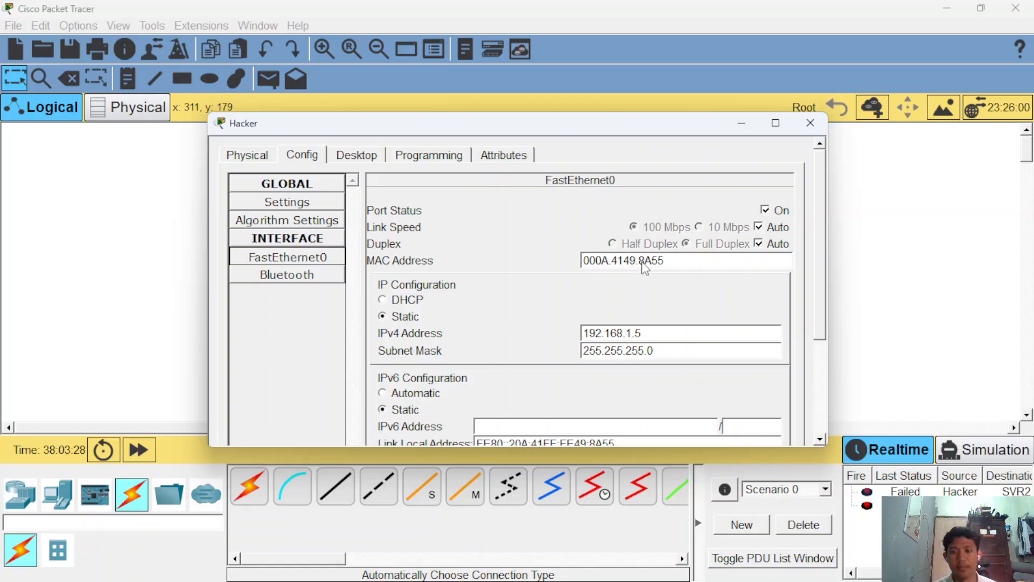
left_click(741, 123)
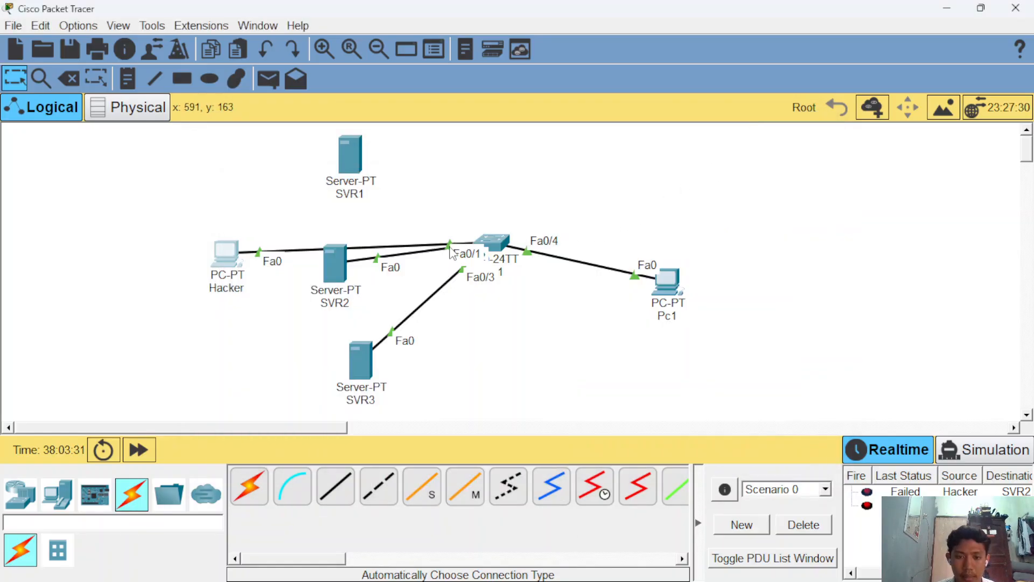
left_click(491, 243)
left_click_drag(561, 308, 631, 314)
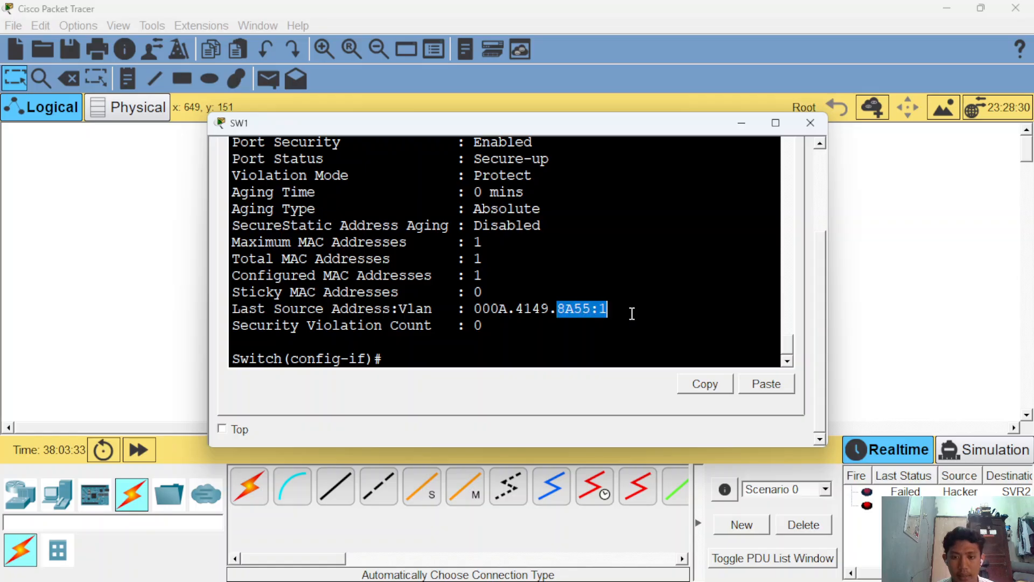
left_click(630, 314)
scroll(471, 294, "up", 3)
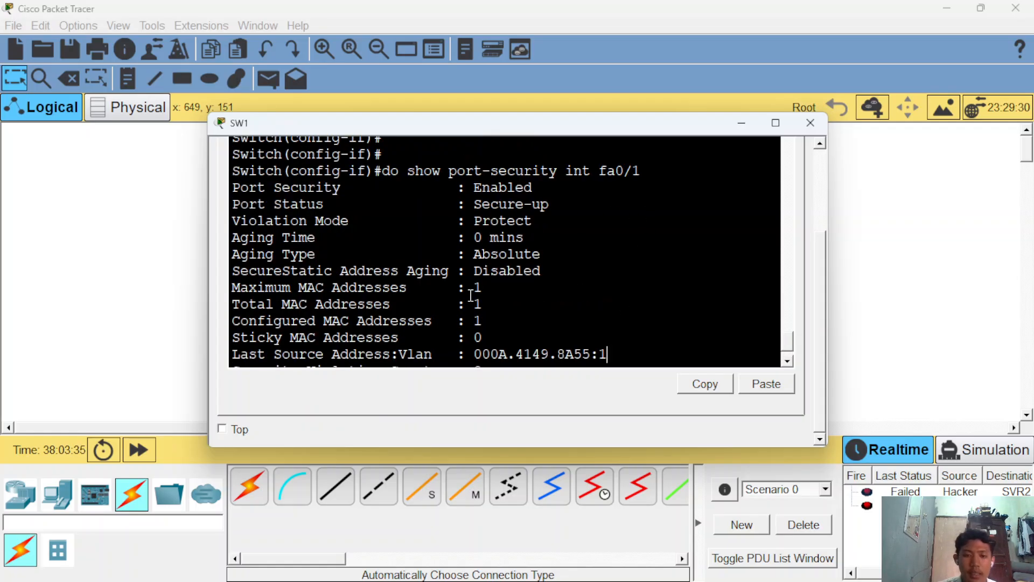
scroll(471, 295, "down", 3)
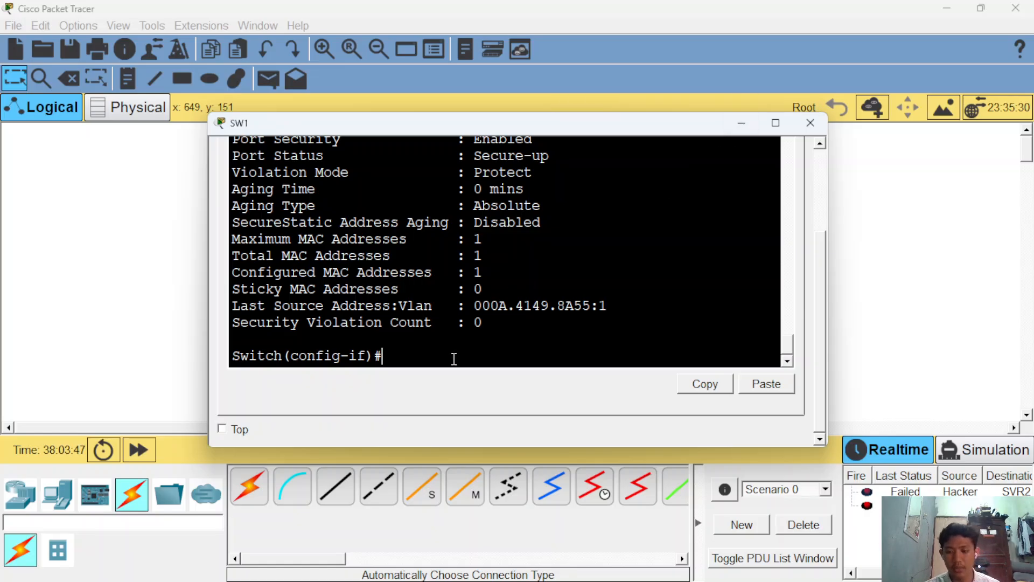
key("Return")
key("Return")
left_click(739, 124)
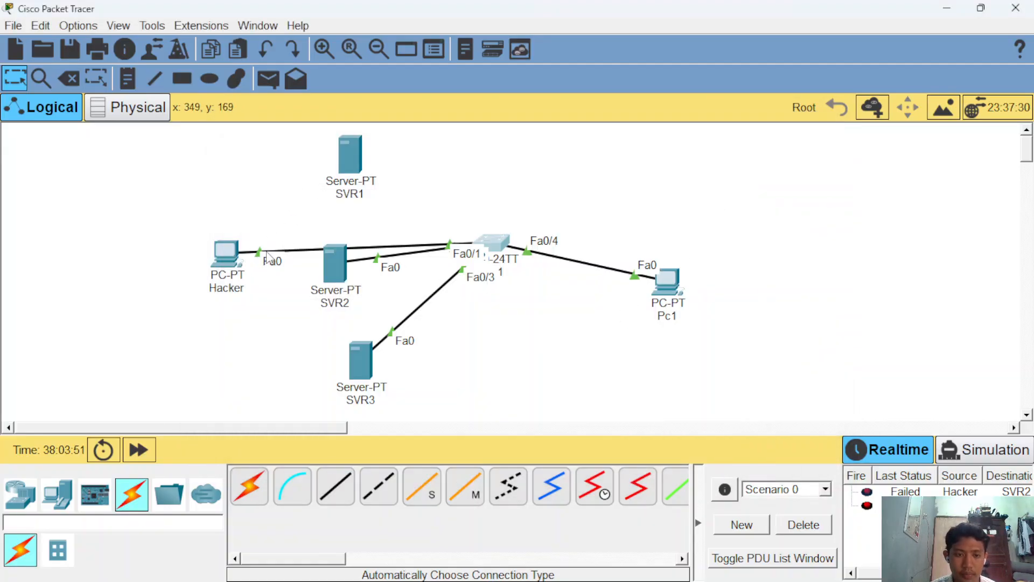
Step: Reattach the Hacker PC's end of the Fa0/1 cable to SVR1's FastEthernet0 and check the SW1 console
left_click_drag(268, 256, 386, 164)
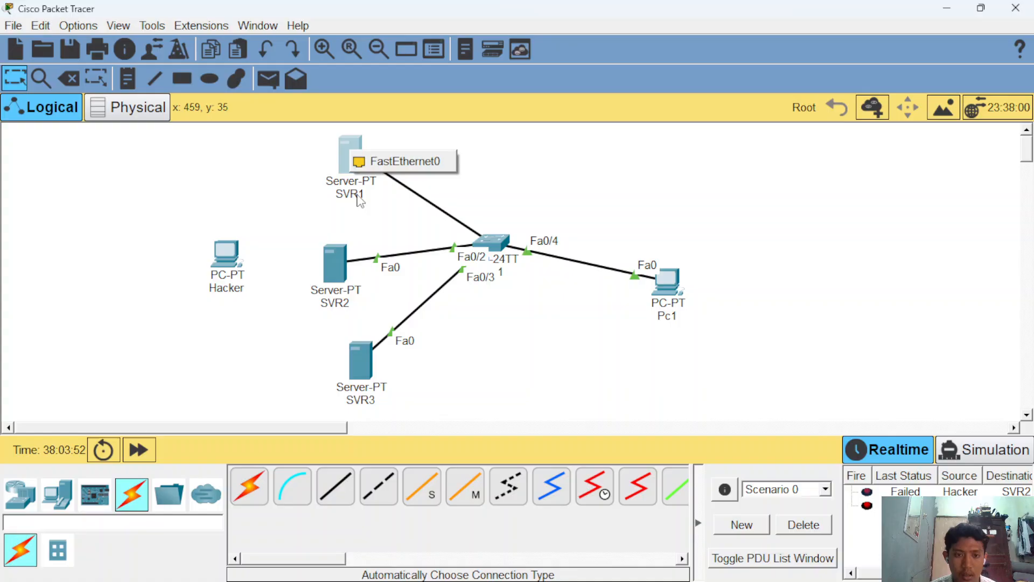
left_click(386, 163)
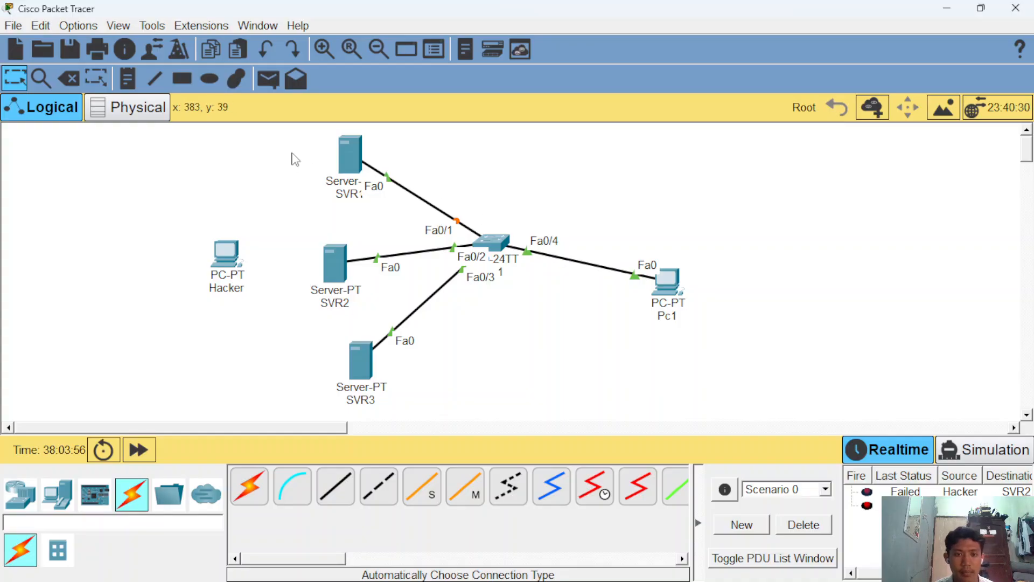
left_click_drag(300, 126, 715, 420)
left_click(487, 259)
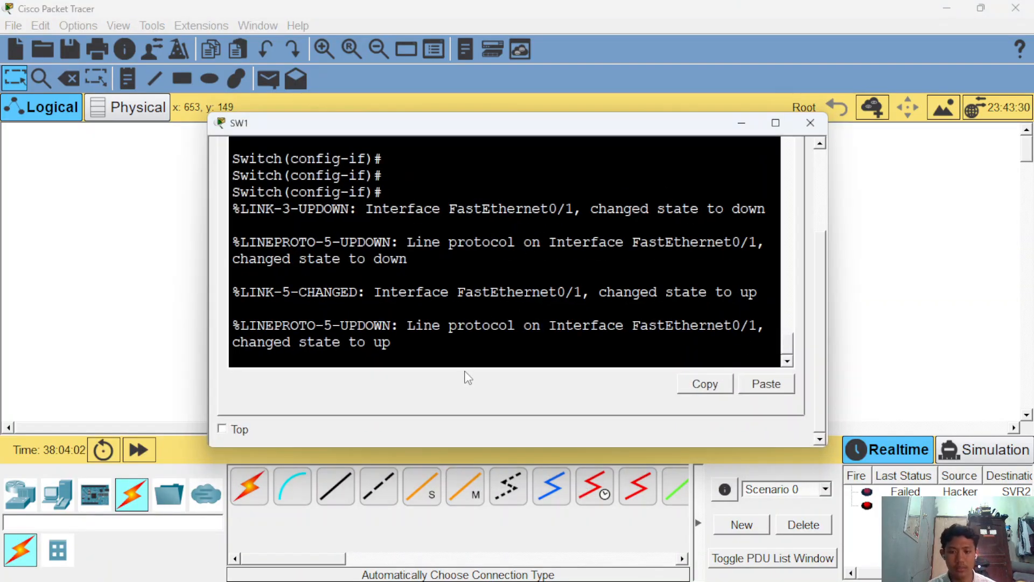
left_click(740, 122)
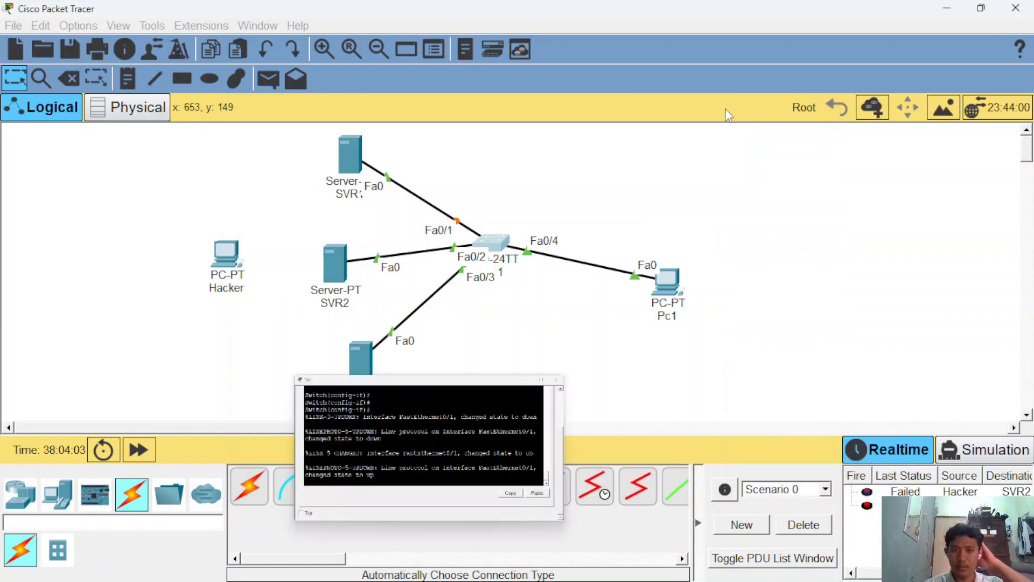
Step: Send two simple PDUs from SVR1 to Pc1 and check the SW1 console for violation messages
left_click(268, 79)
left_click(348, 153)
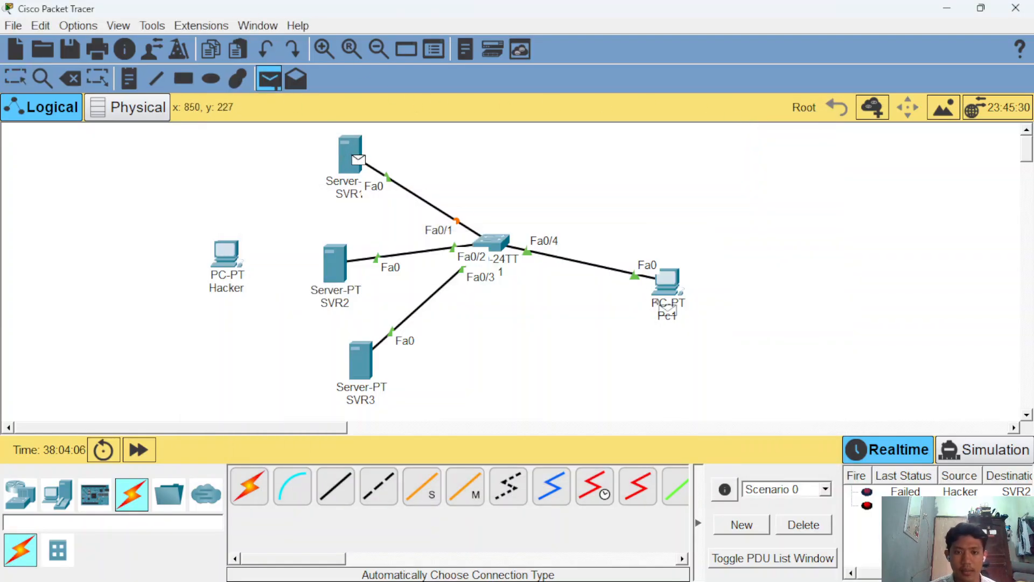
left_click(680, 291)
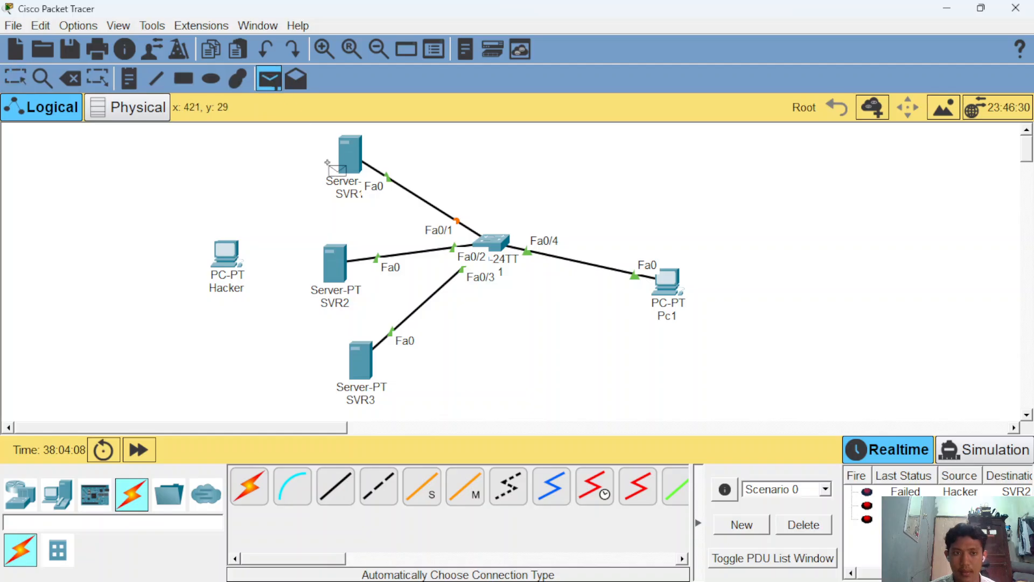
left_click(349, 173)
left_click(664, 286)
key("Escape")
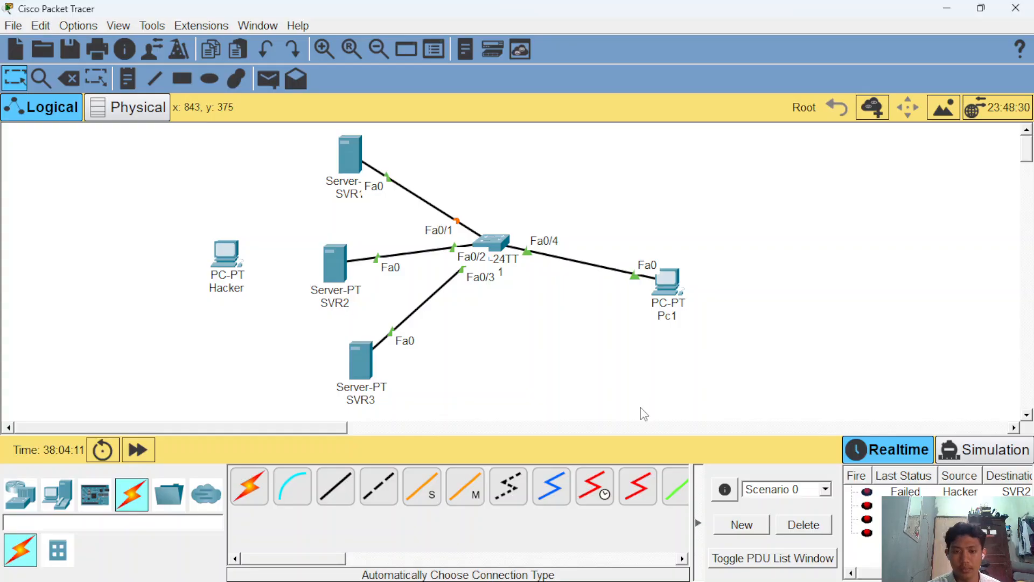
left_click(498, 243)
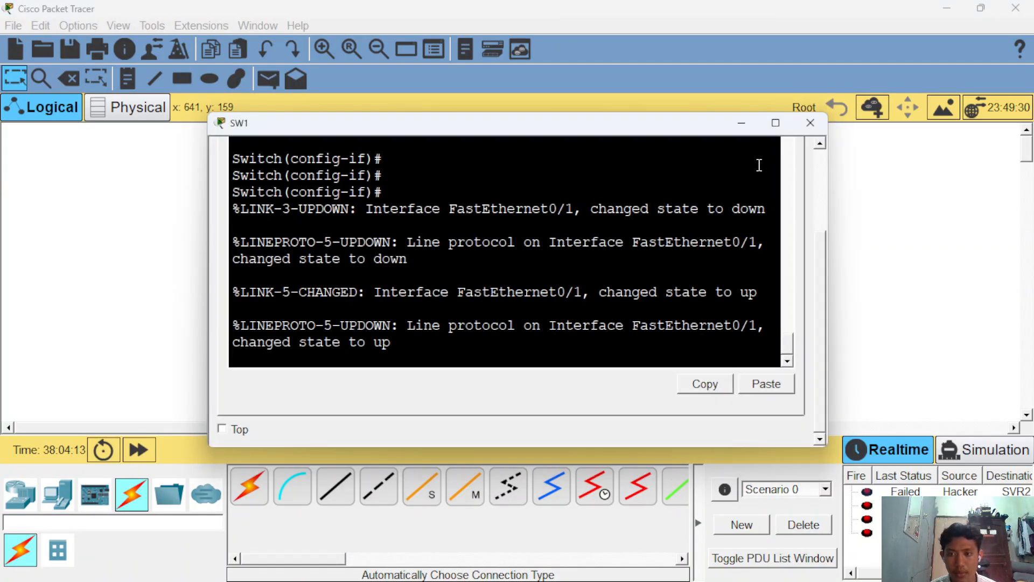
left_click(741, 123)
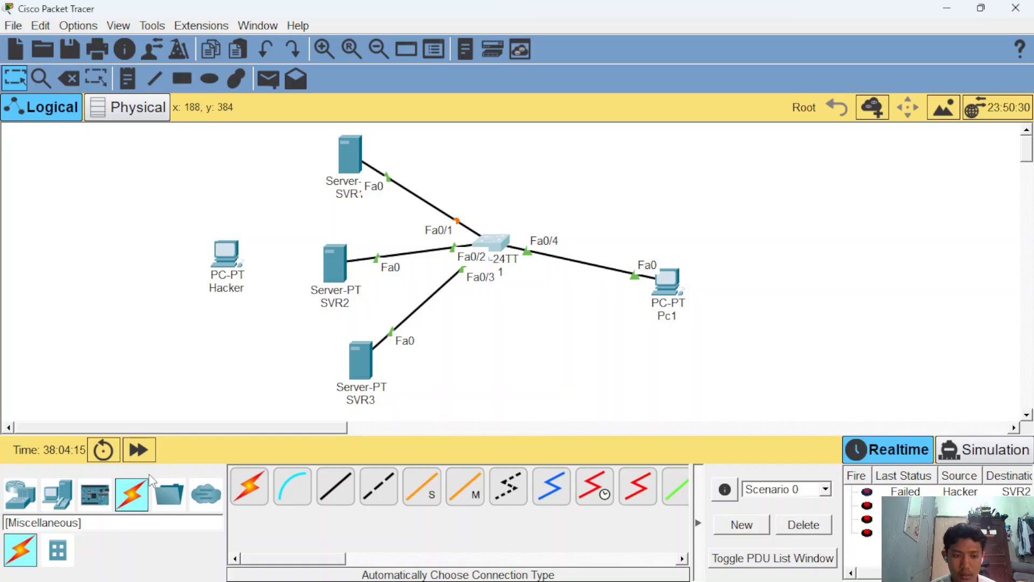
Step: Return to SW1's command line and exit interface configuration to global configuration mode
left_click(505, 239)
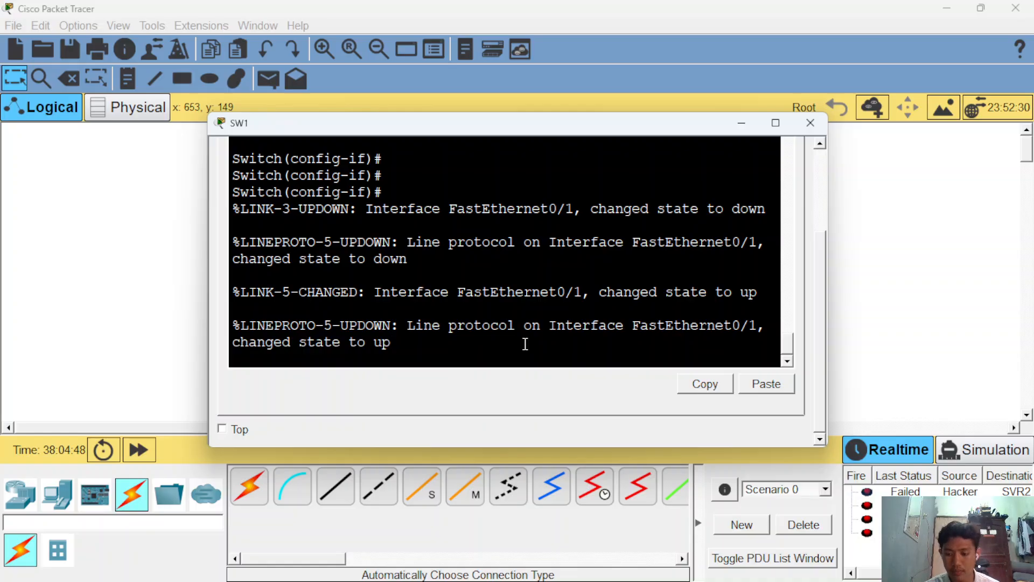
key("Return")
key("Return")
key("Return")
key("Return")
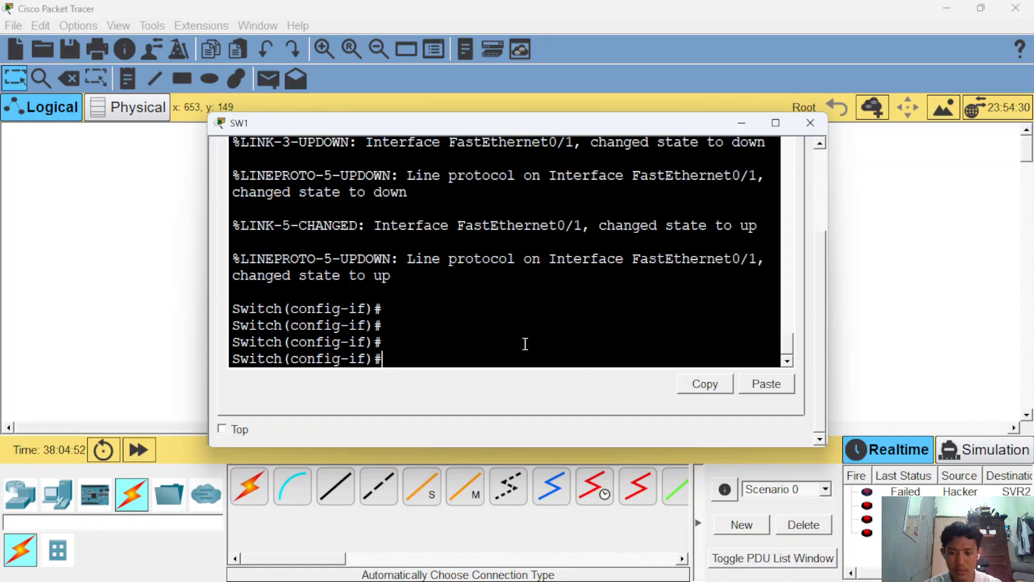
type("ex")
key("Return")
key("Return")
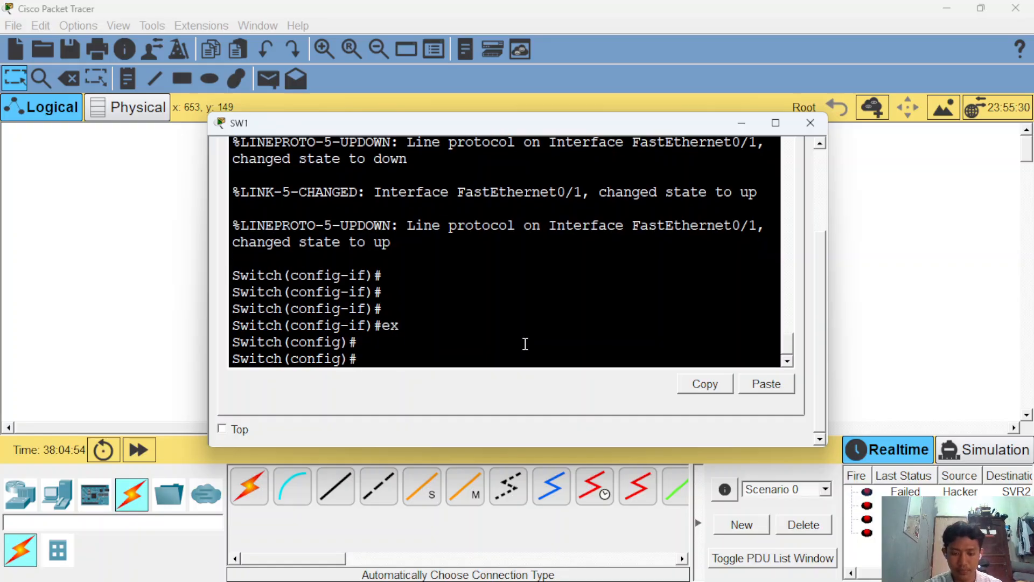
Step: Enter interface configuration mode for fa0/1 on SW1
type("int fa0")
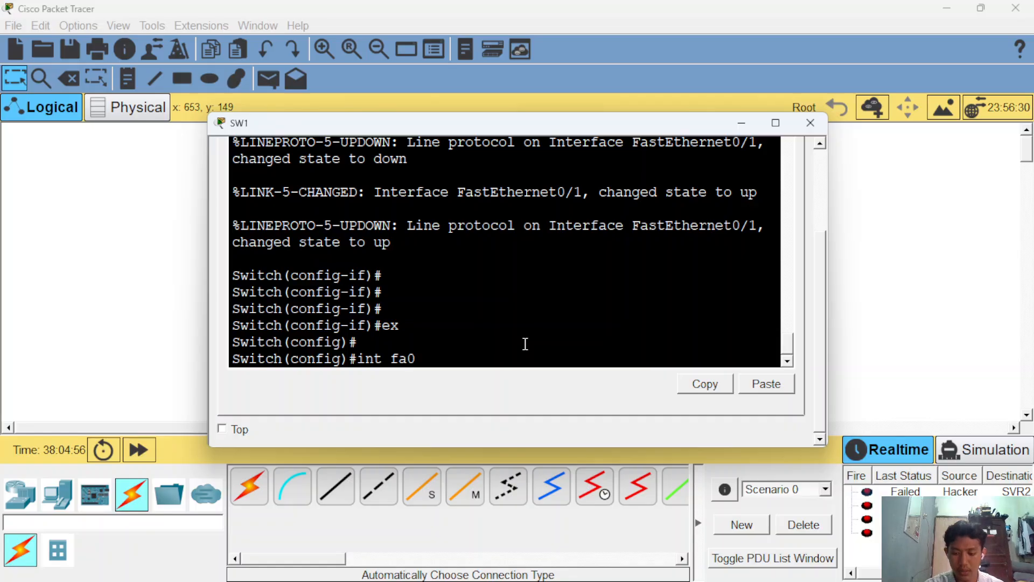
type("/1")
key("Return")
key("Return")
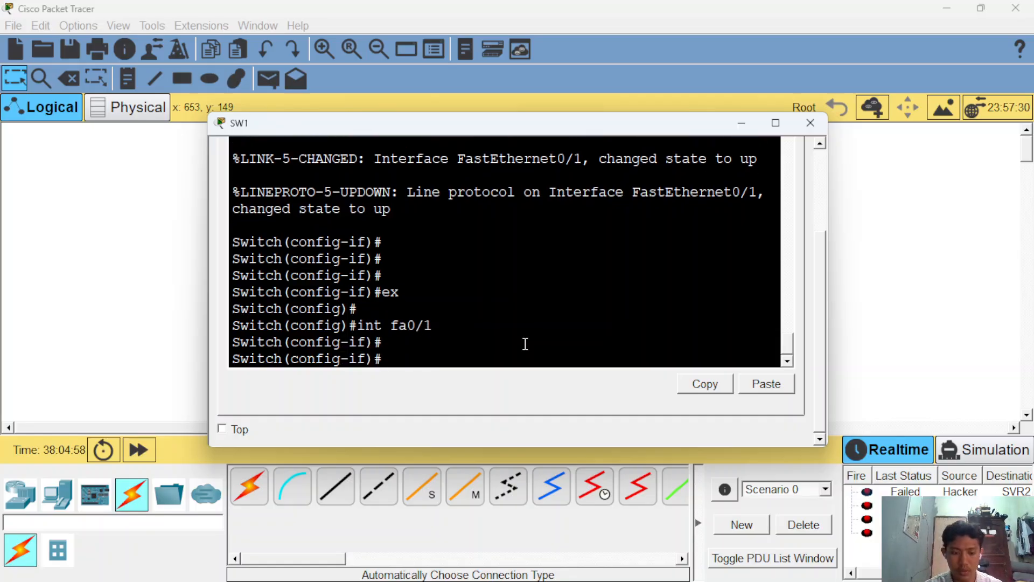
Step: List the mode options of the switchport port-security violation command with the context help
type("switchport")
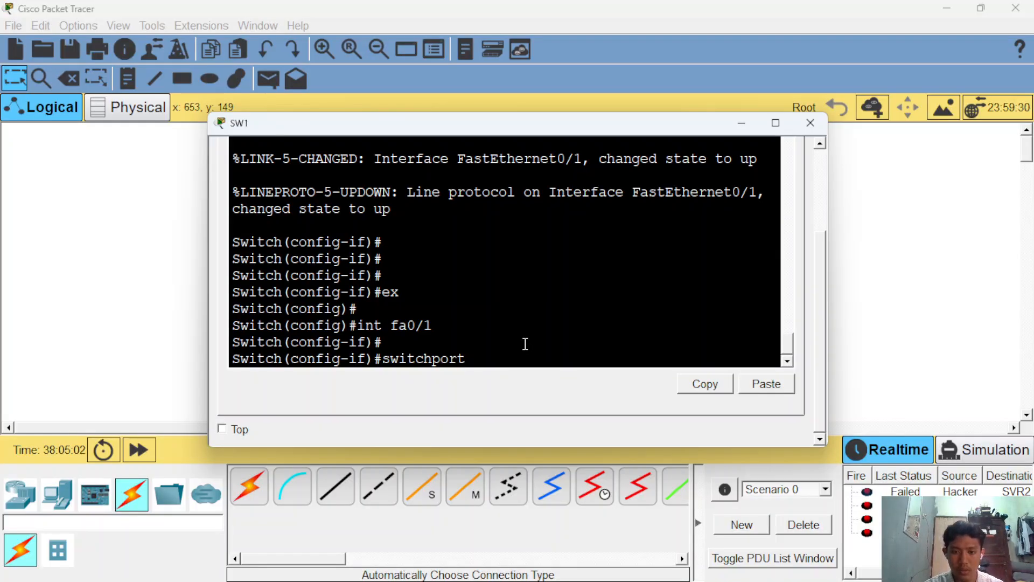
type(" port-security")
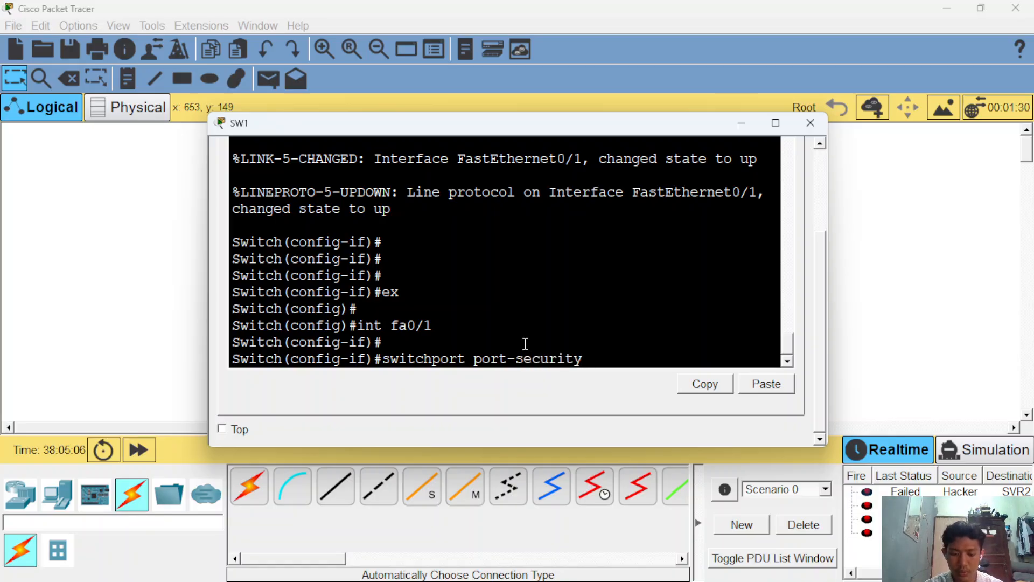
type(" vioal")
type("lation  /")
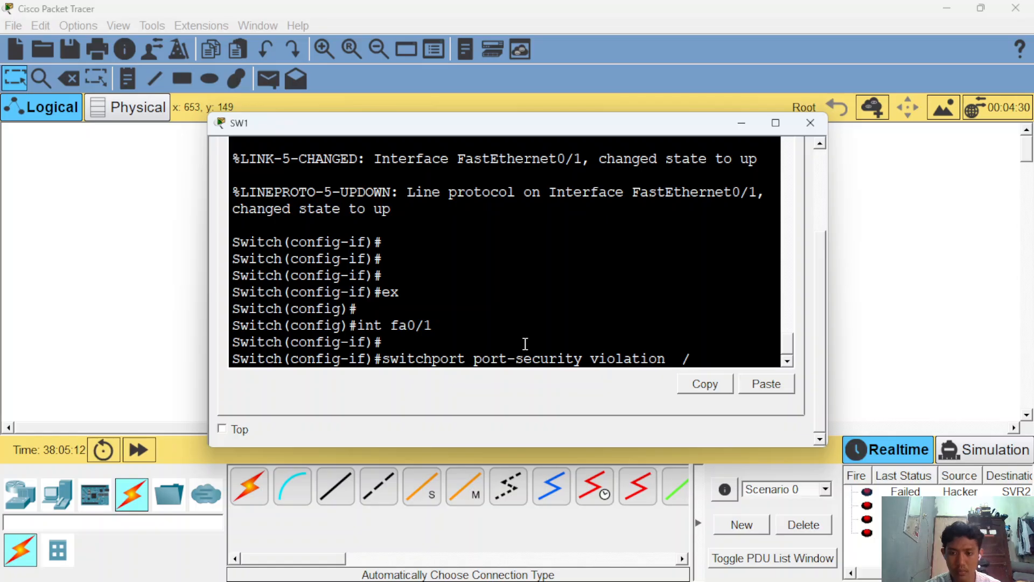
key("BackSpace")
type("?")
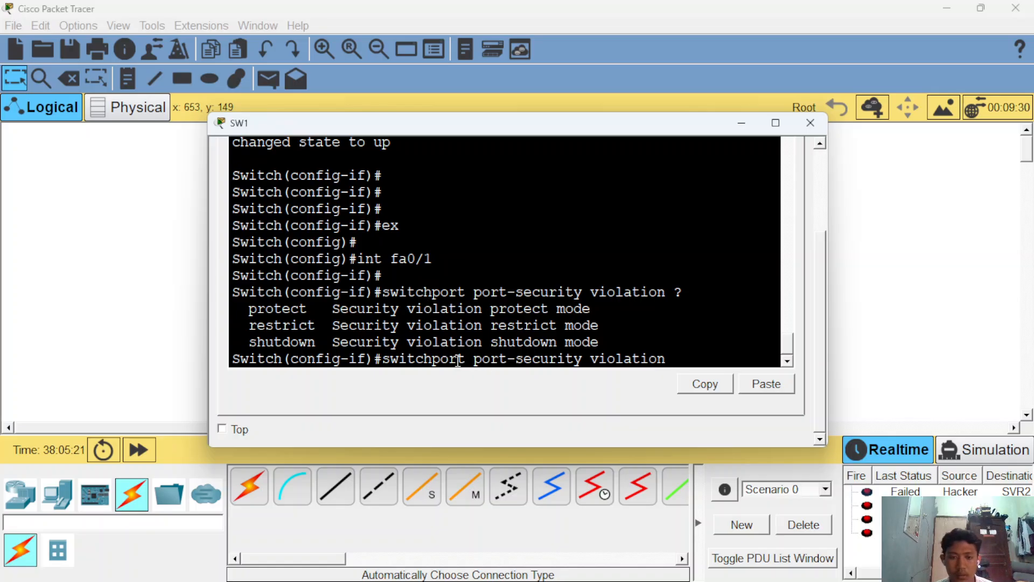
scroll(405, 323, "down", 1)
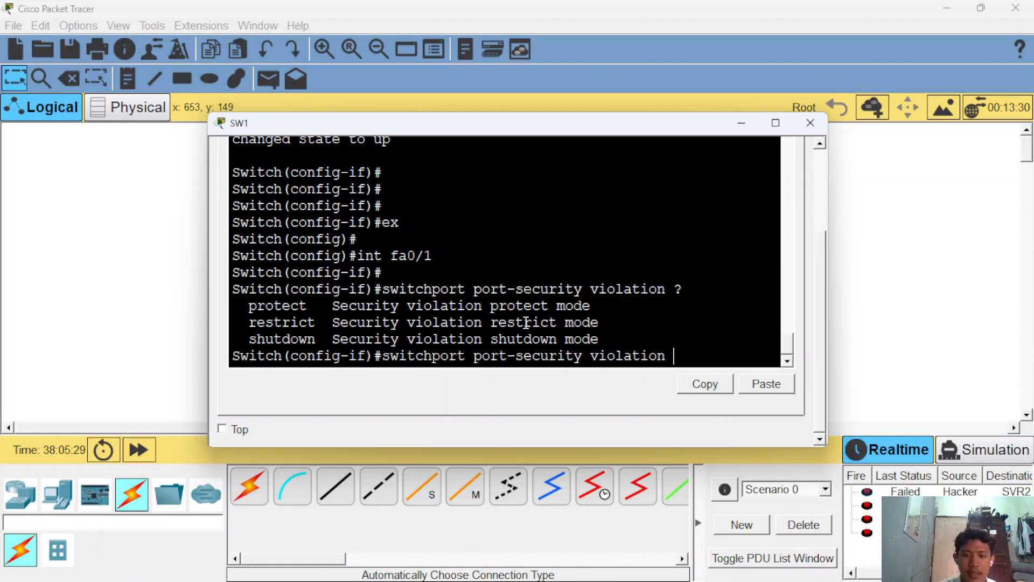
Step: Examine the protect, restrict and shutdown violation modes in the help list and the earlier port-security output for Fa0/1
left_click_drag(242, 306, 606, 307)
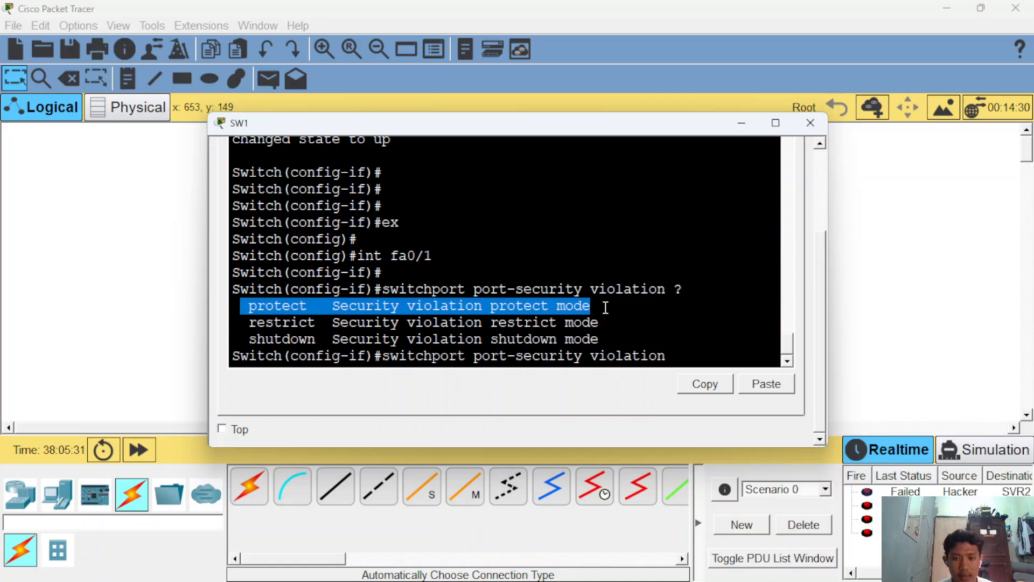
left_click(605, 307)
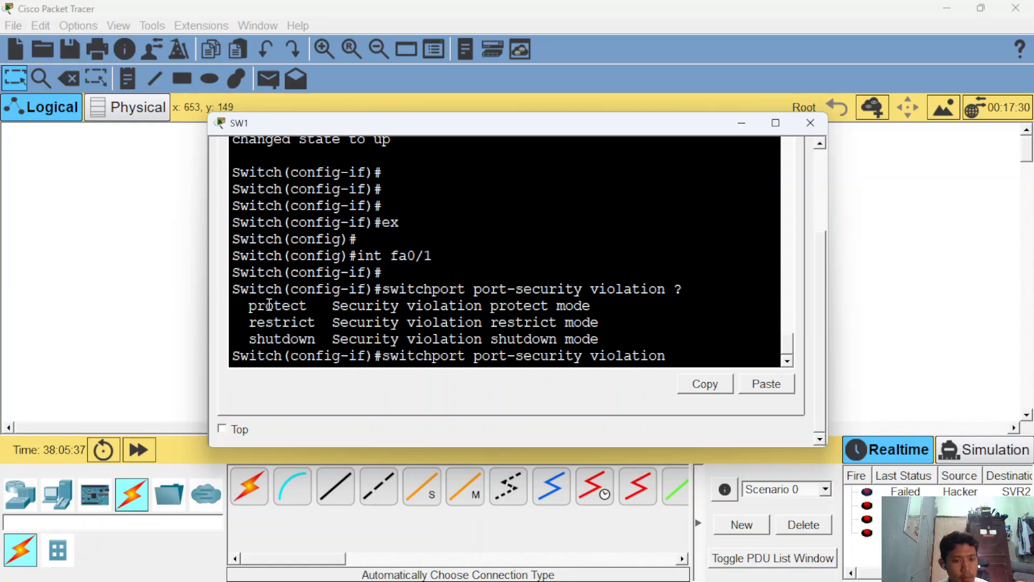
left_click_drag(246, 305, 632, 303)
left_click(476, 323)
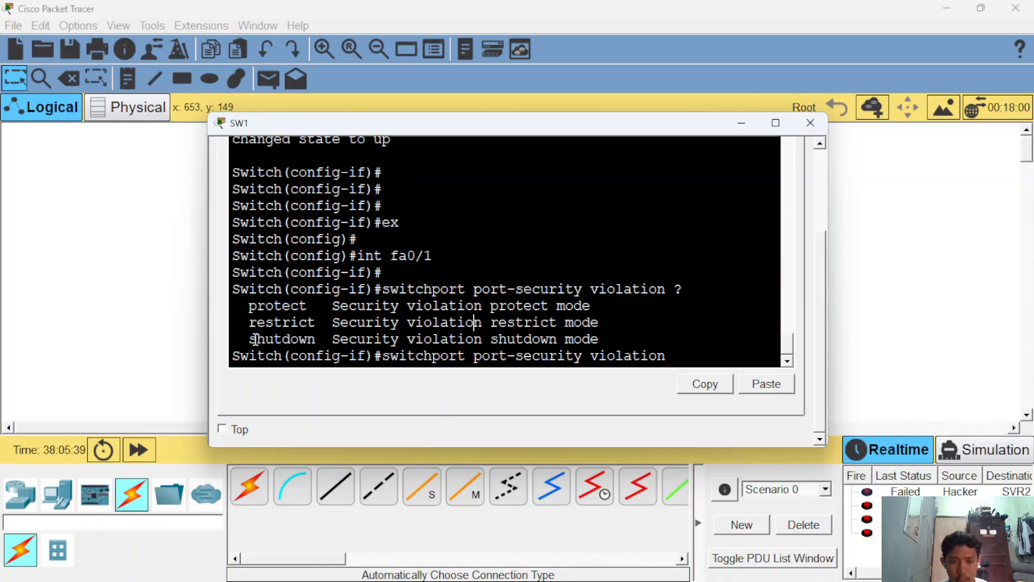
left_click_drag(255, 339, 596, 340)
left_click(596, 339)
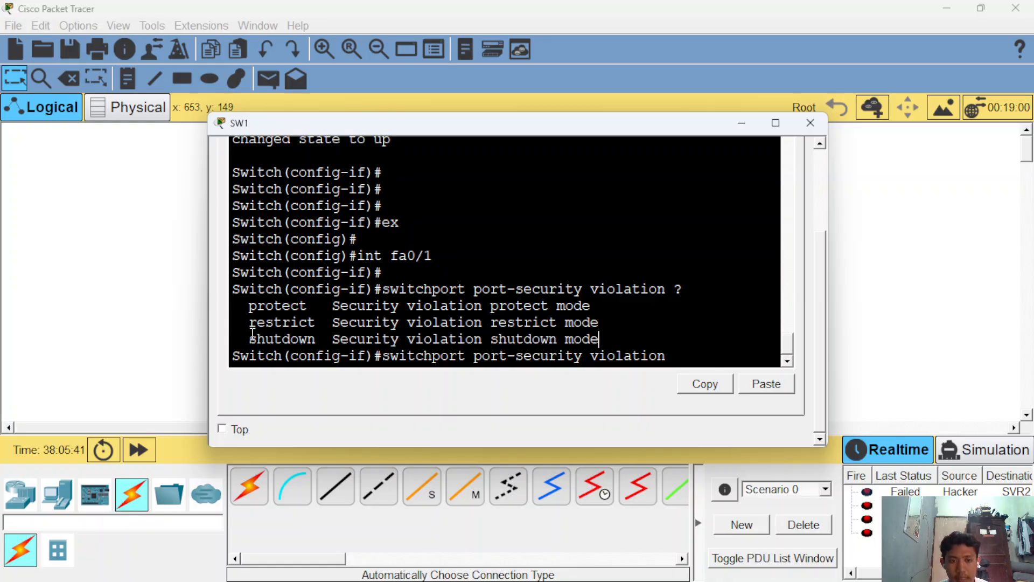
left_click_drag(248, 322, 600, 320)
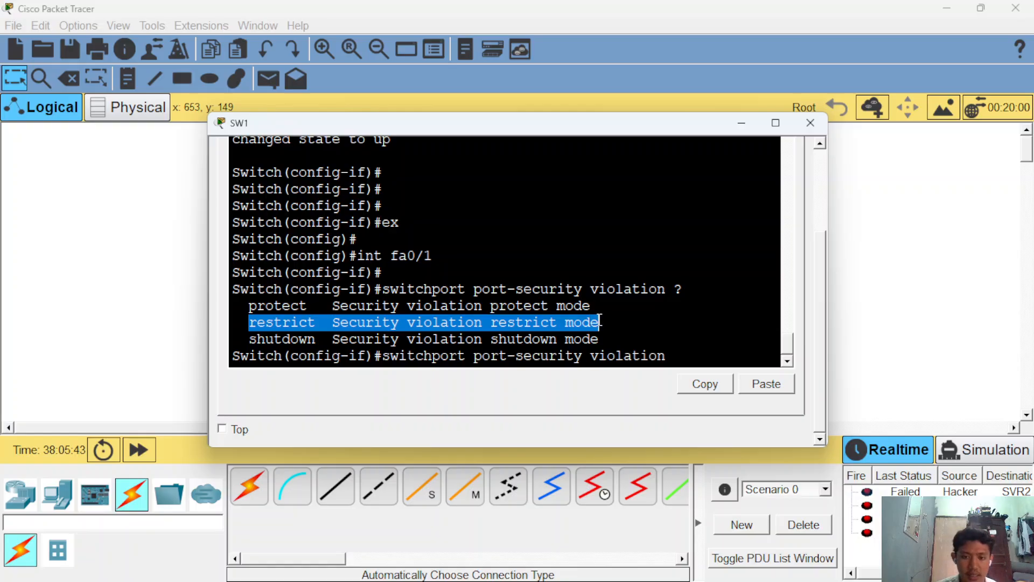
left_click(600, 321)
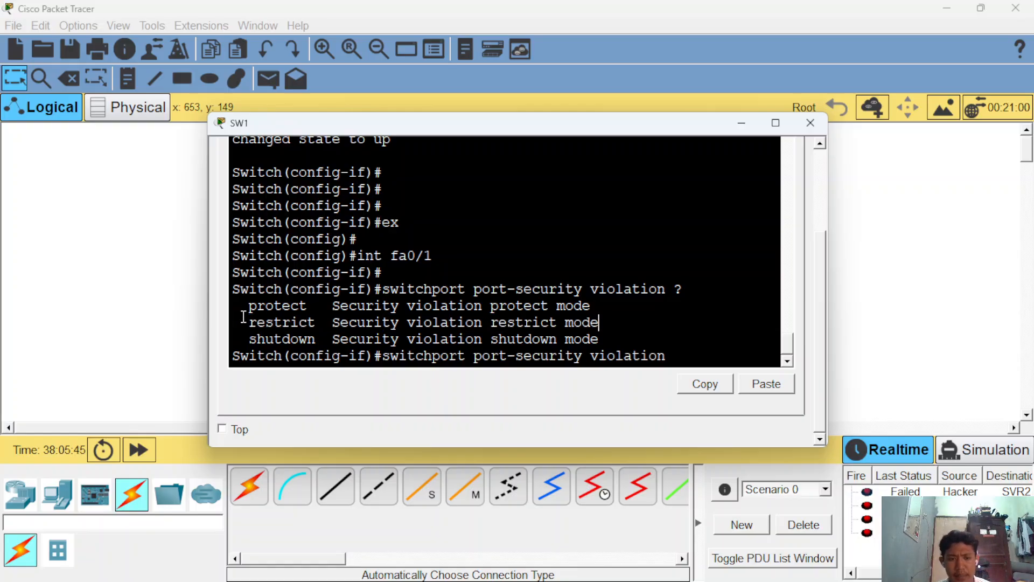
scroll(554, 318, "up", 8)
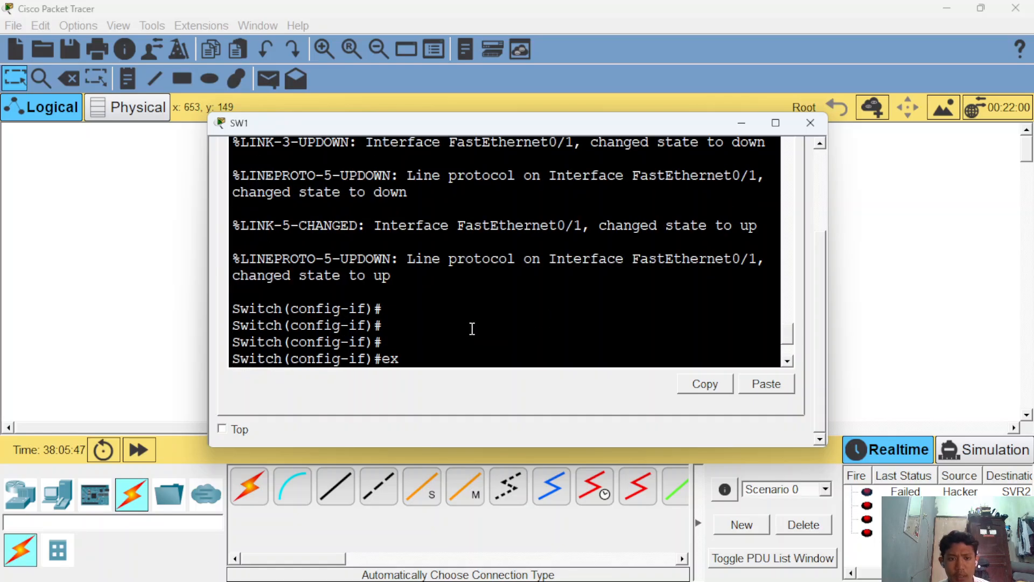
scroll(350, 320, "up", 1)
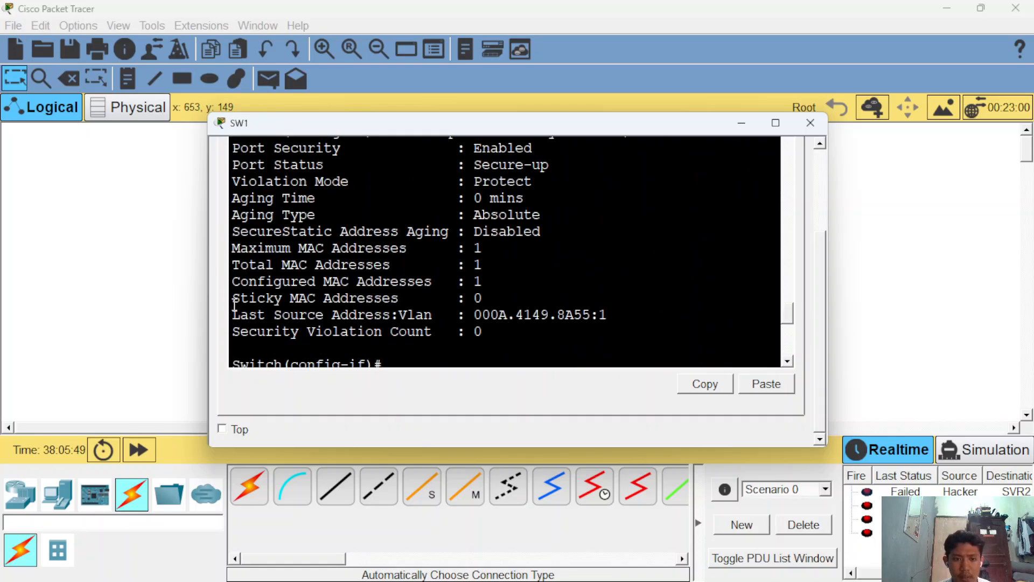
scroll(466, 331, "down", 9)
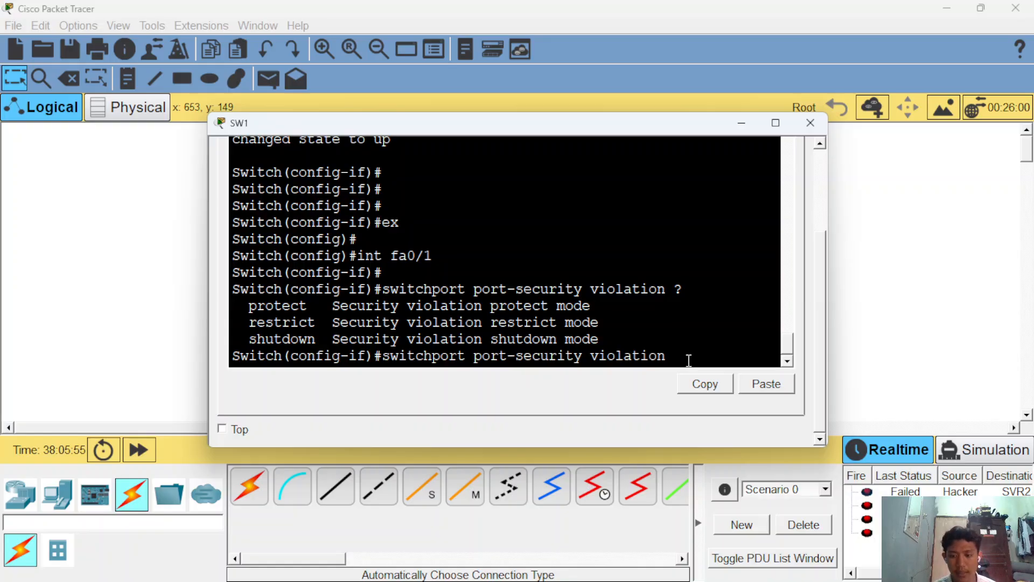
Step: Set the port-security violation mode on SW1's fa0/1 to restrict
key("Return")
key("Return")
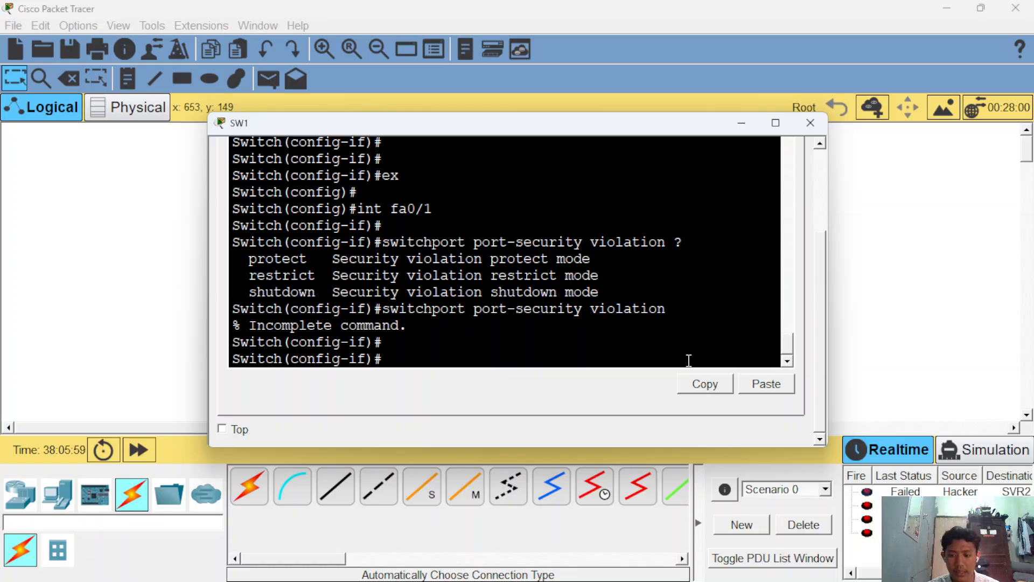
type("switc")
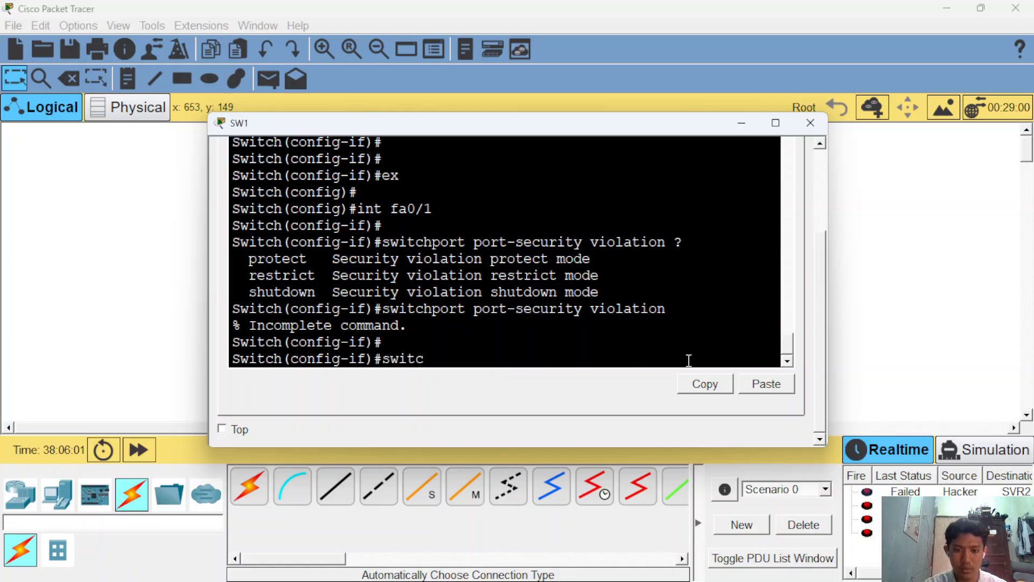
type("hport pr")
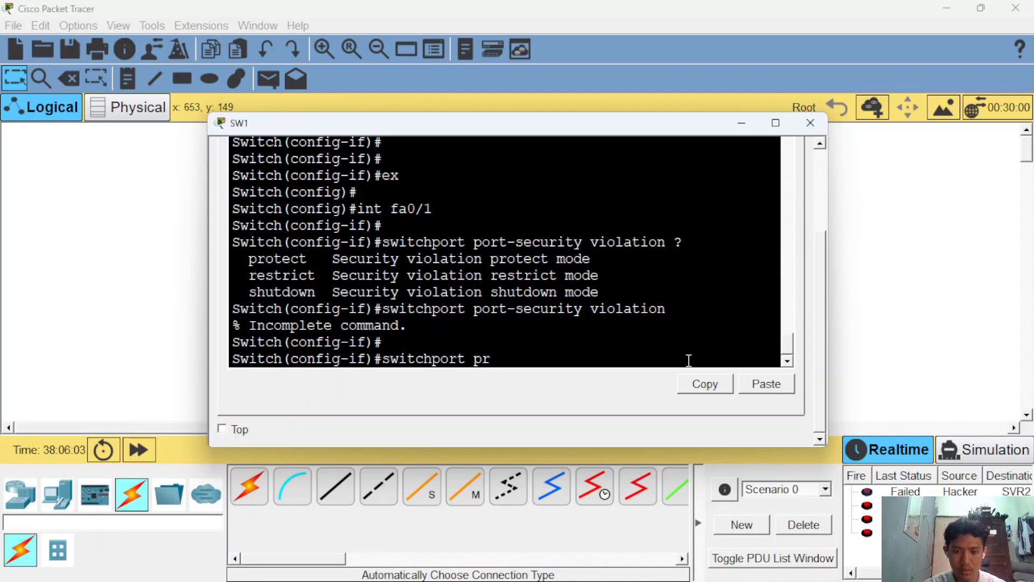
key("BackSpace")
type("ort-securit")
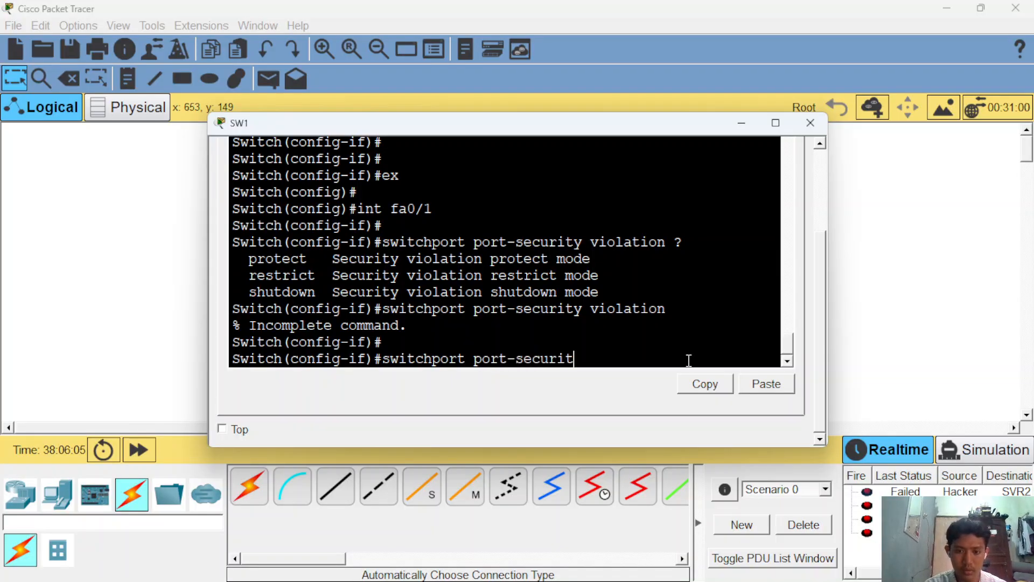
type("y violati")
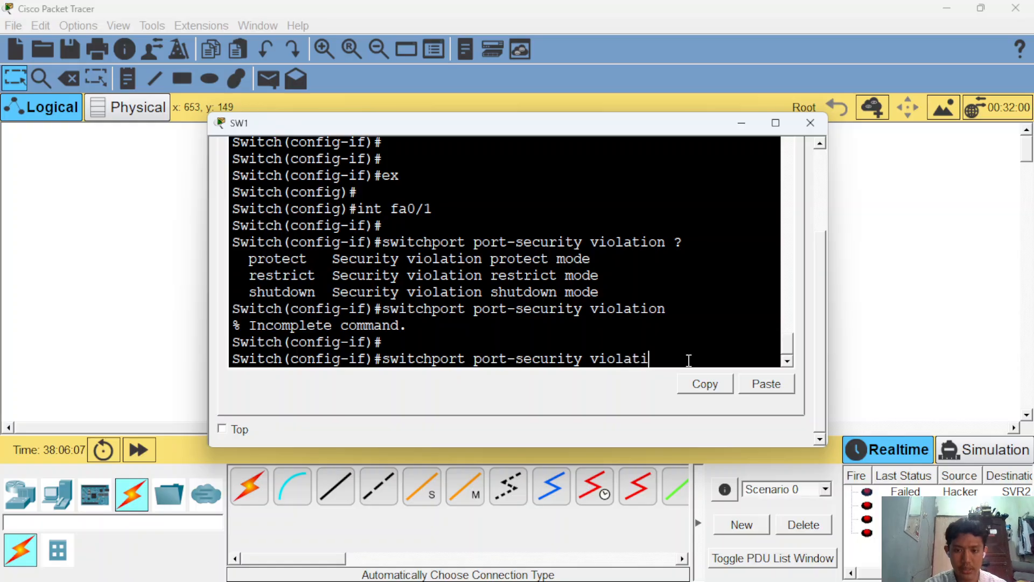
type("on shu")
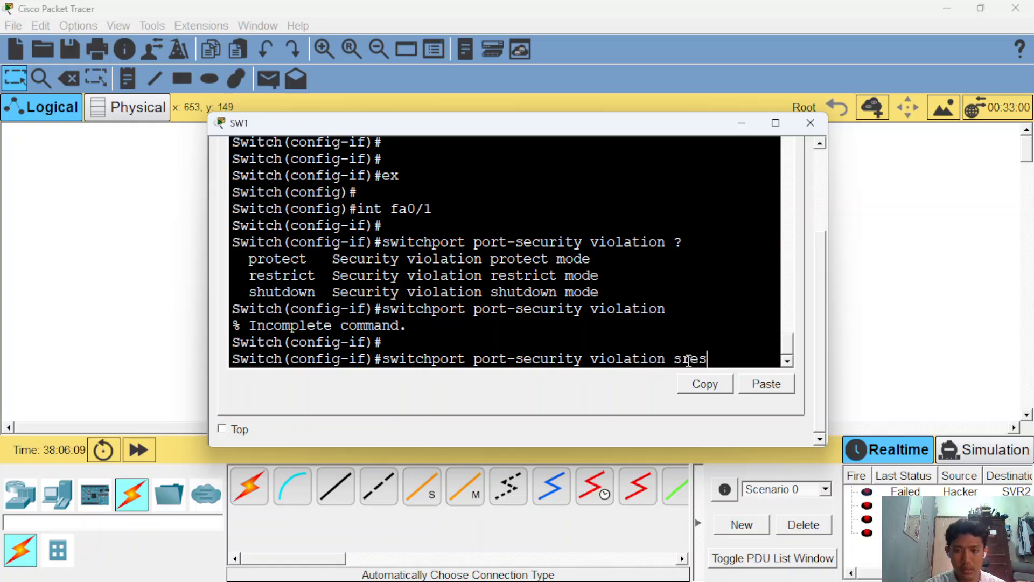
key("BackSpace")
key("BackSpace")
key("BackSpace")
key("BackSpace")
key("BackSpace")
type("r")
key("BackSpace")
type("rest")
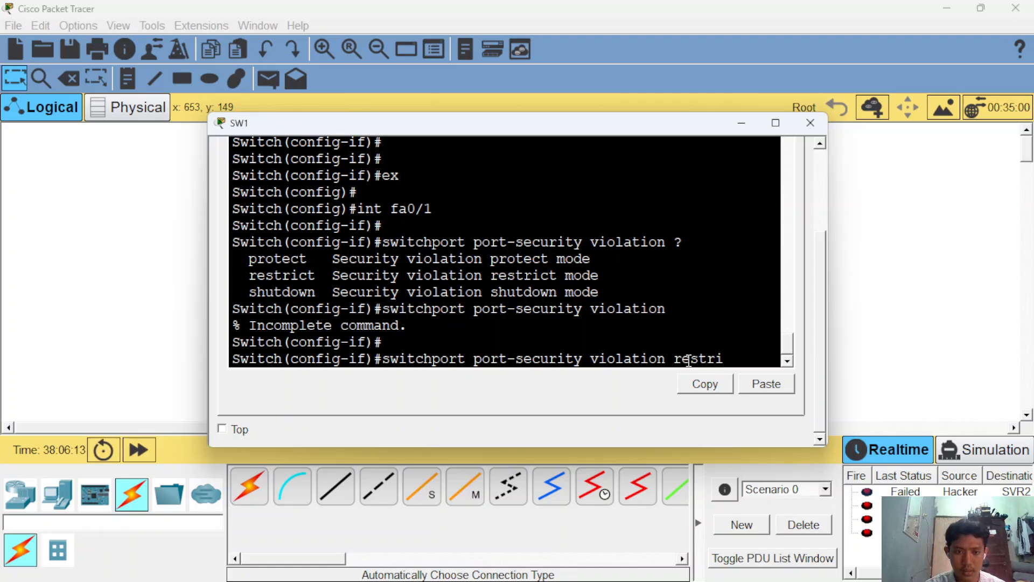
type("ri")
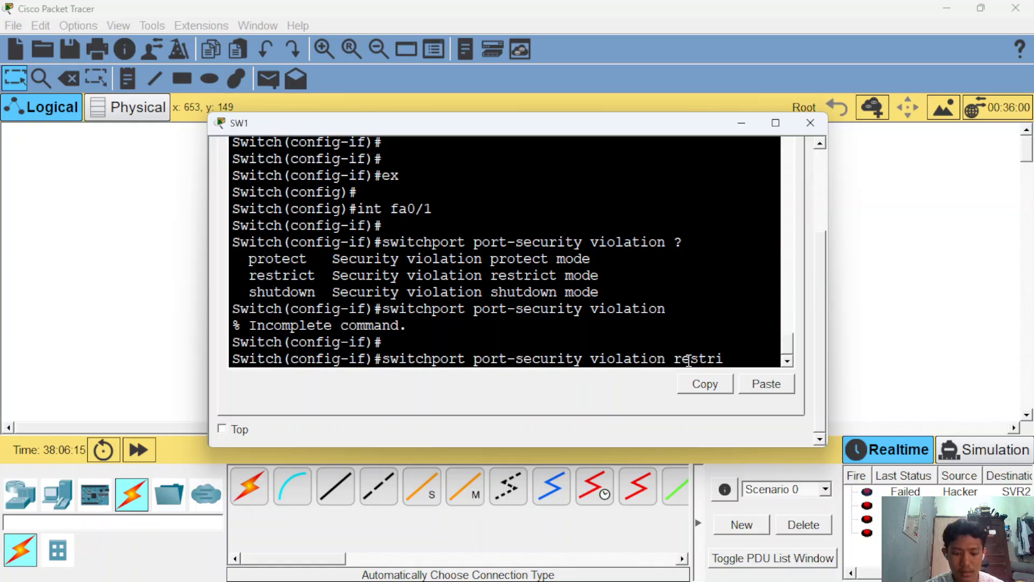
type("ct")
key("Return")
key("Return")
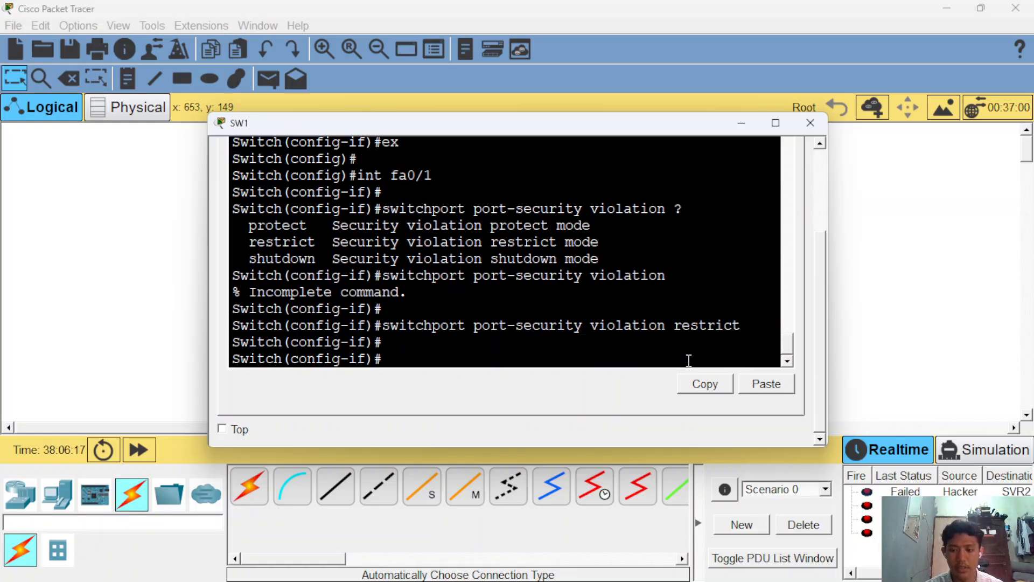
Step: Move SVR1's end of the Fa0/1 cable to the Hacker PC's FastEthernet0 and reposition the Hacker PC just above SVR2
left_click(741, 123)
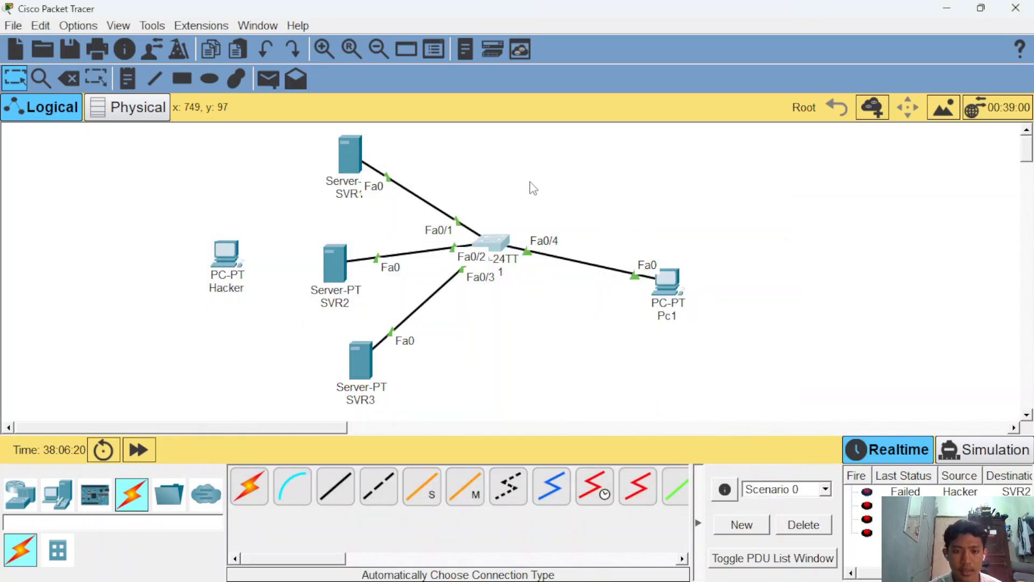
left_click_drag(389, 178, 223, 249)
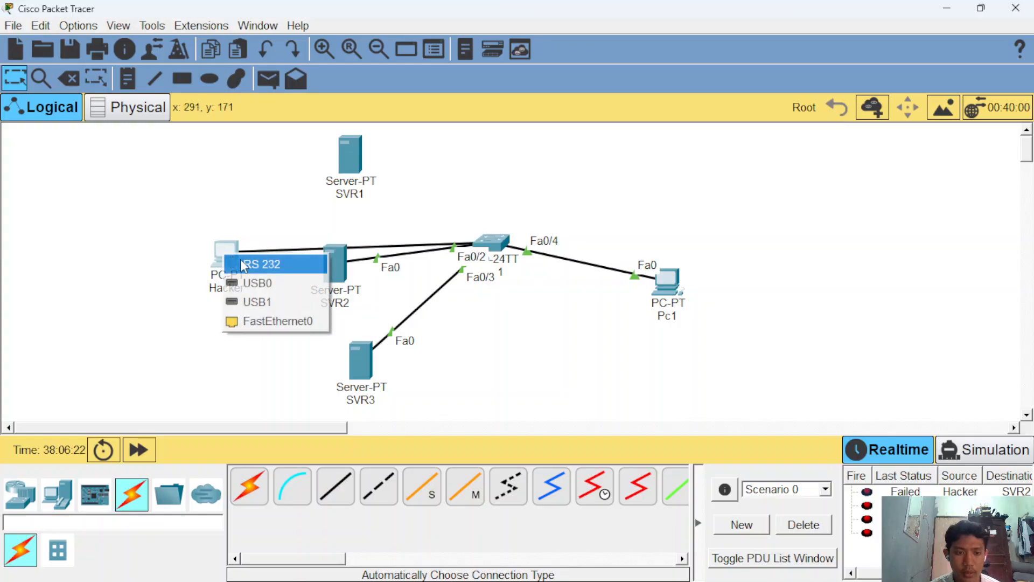
left_click(293, 322)
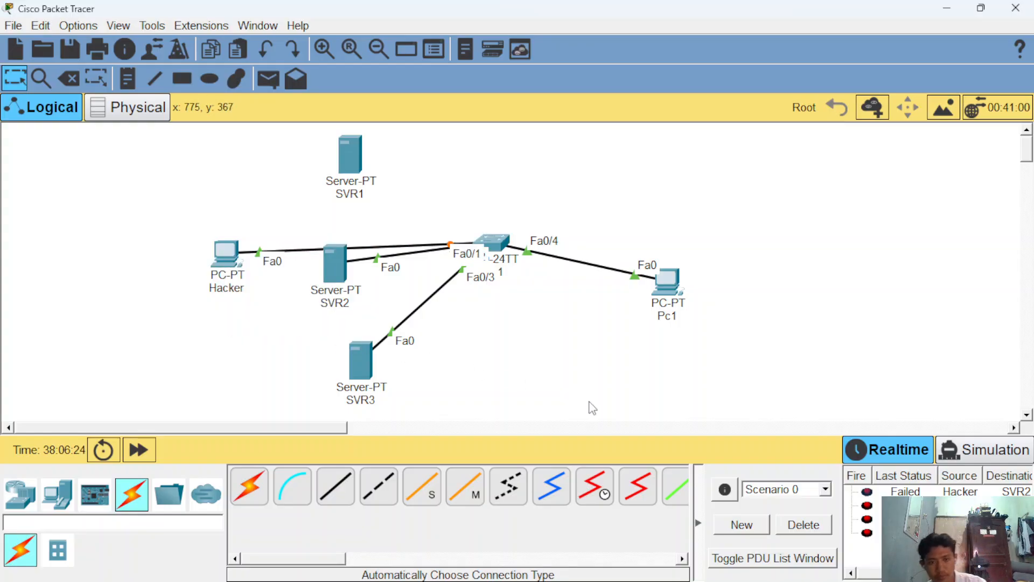
left_click_drag(212, 248, 248, 198)
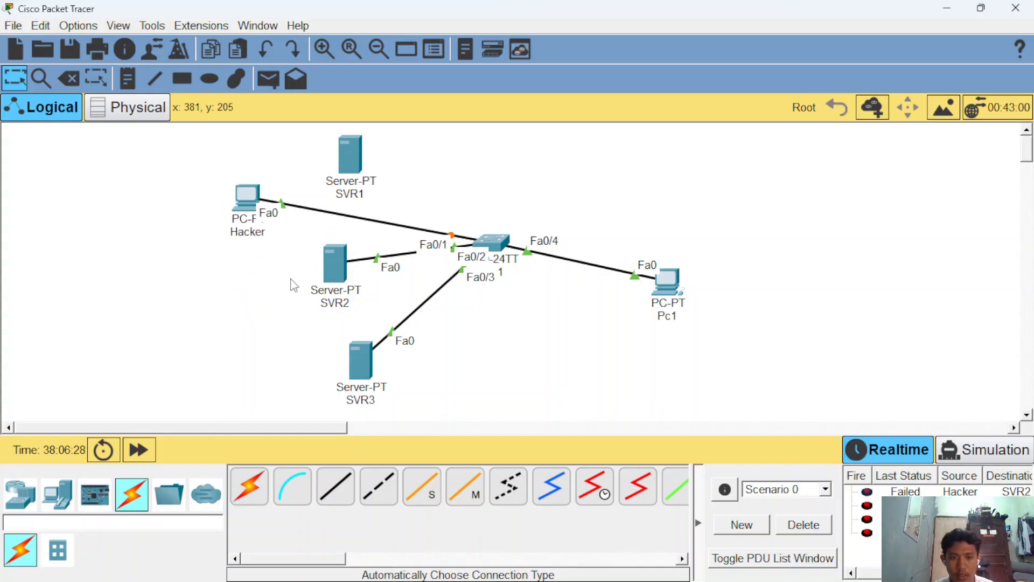
Step: Send a simple PDU from the Hacker PC to SVR2
left_click(268, 78)
left_click(251, 194)
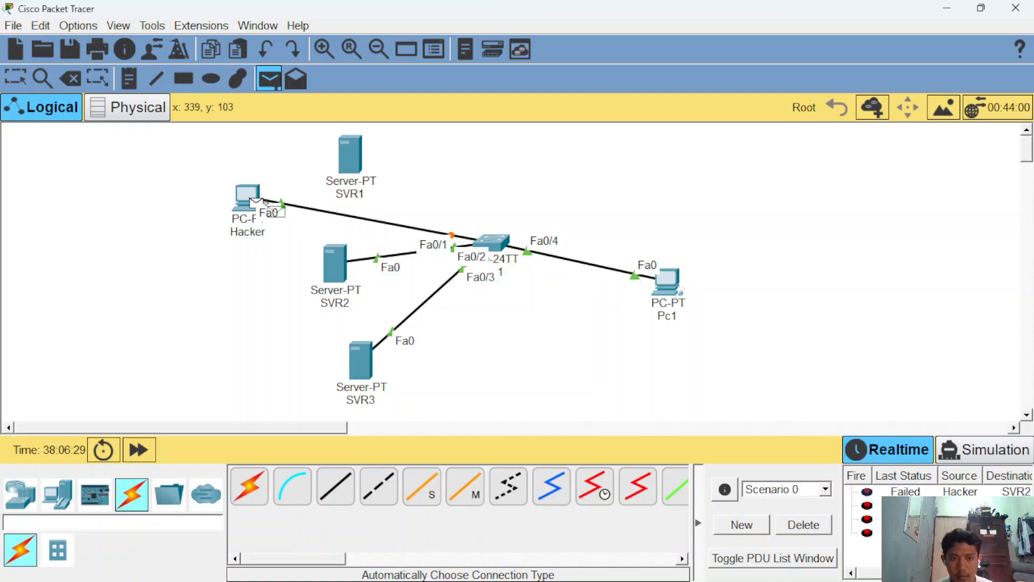
left_click(335, 265)
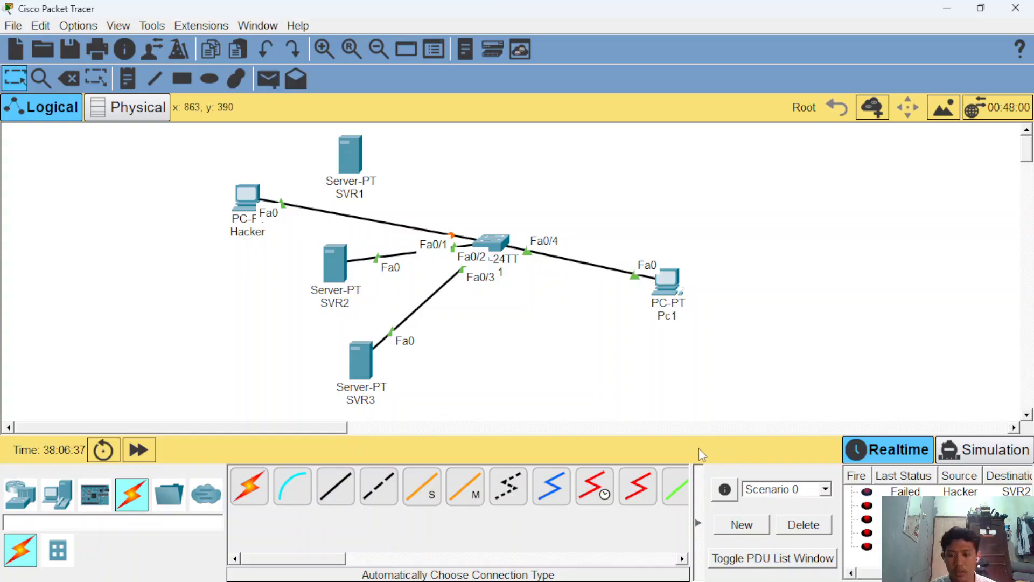
Step: Delete the PDU scenario to clear the list and send a new simple PDU from the Hacker PC to SVR2
left_click(808, 524)
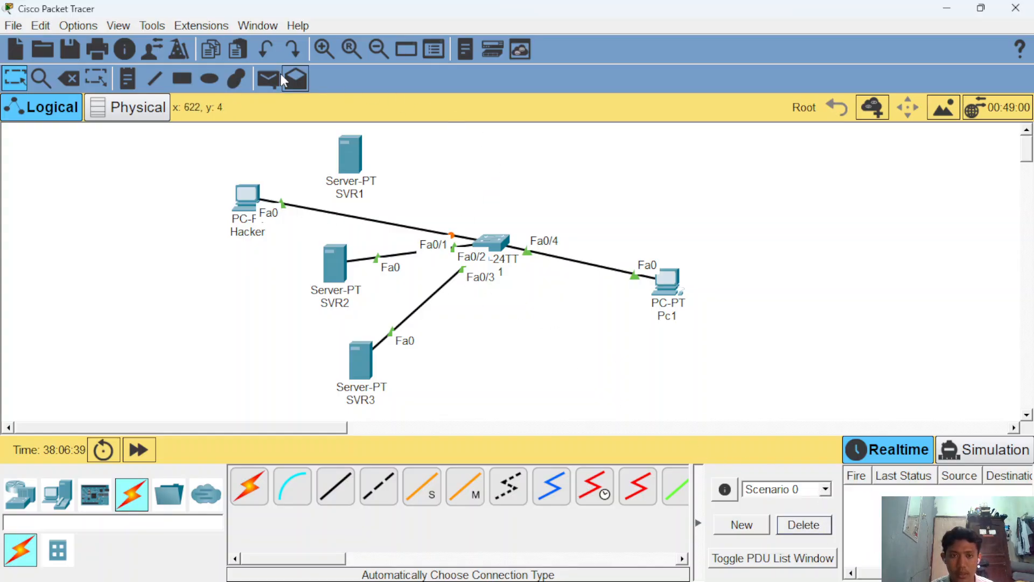
left_click(268, 79)
left_click(248, 195)
left_click(335, 269)
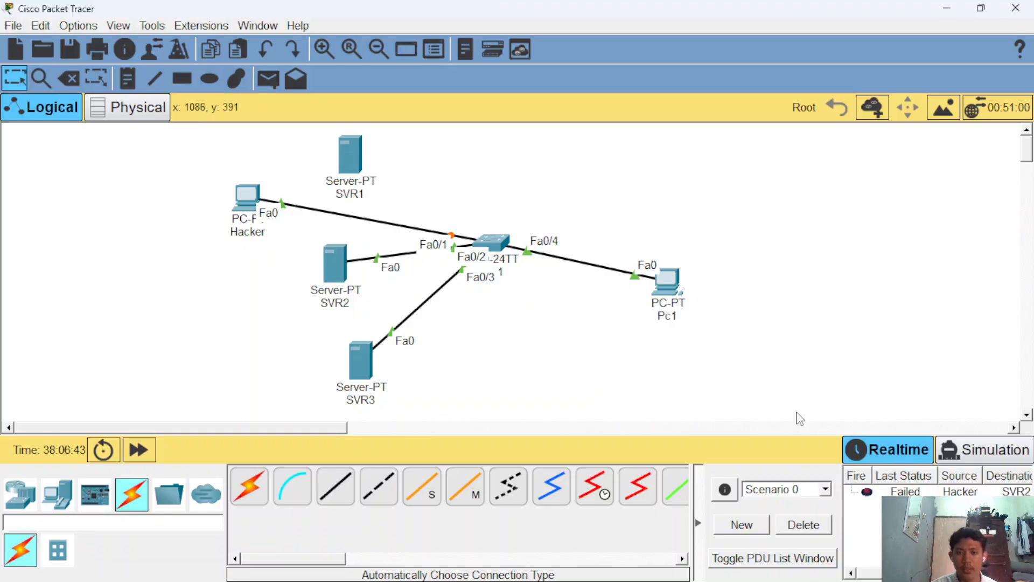
Step: Open SW1's CLI and try to show the port-security details with do show port-security int fa/01
left_click(492, 243)
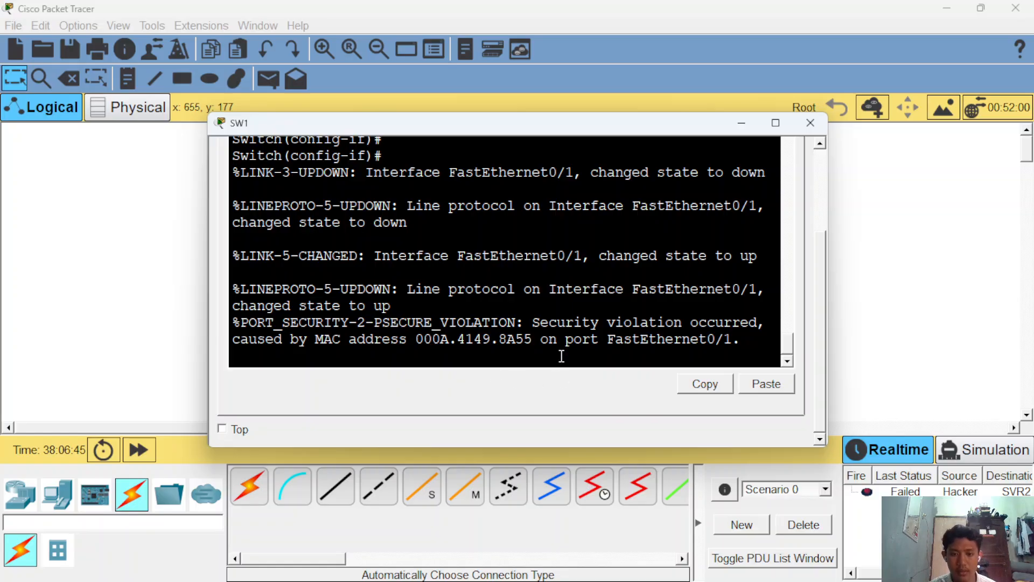
key("Return")
key("Return")
type("do sh")
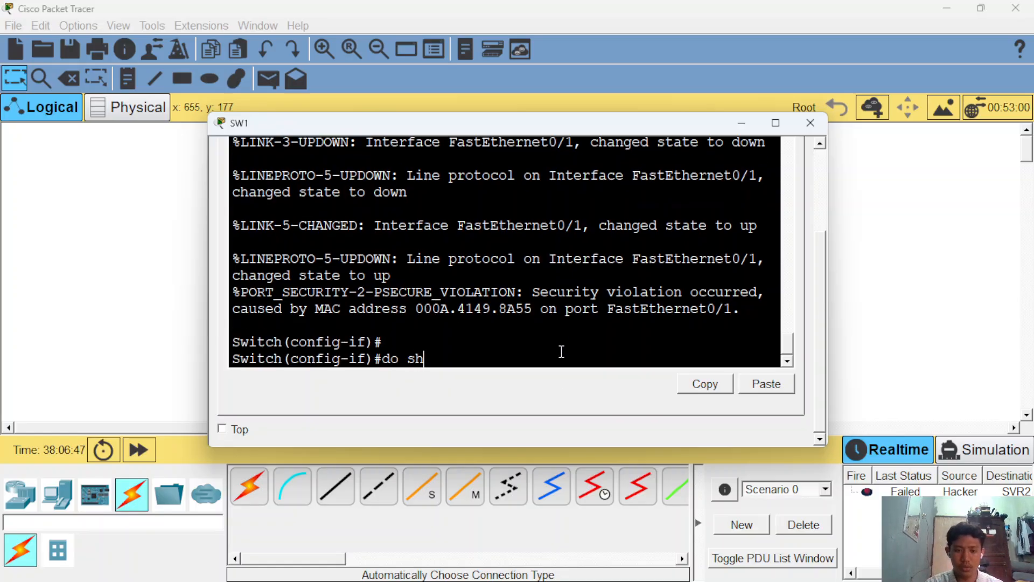
type("ow port-security")
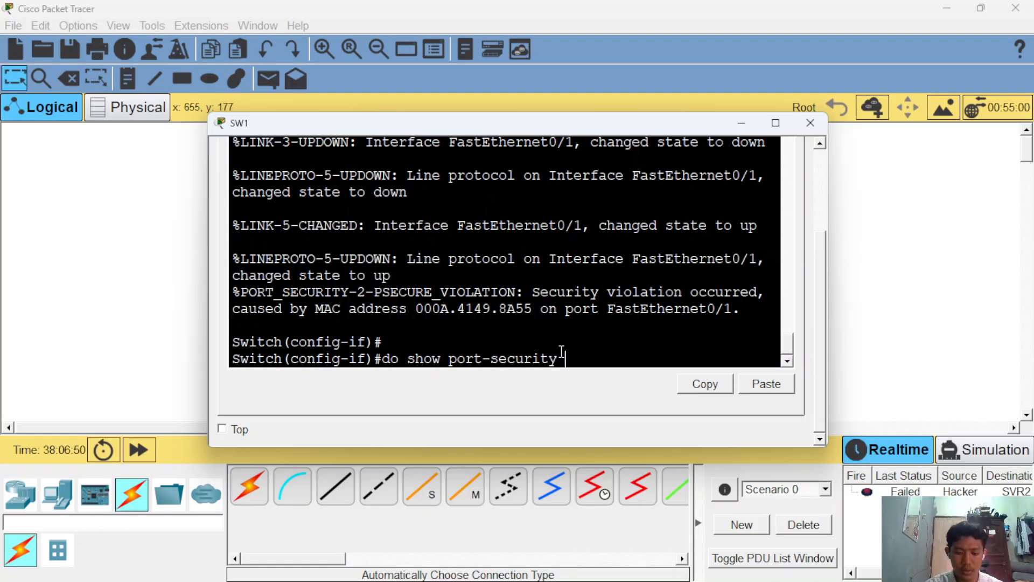
type(" int f")
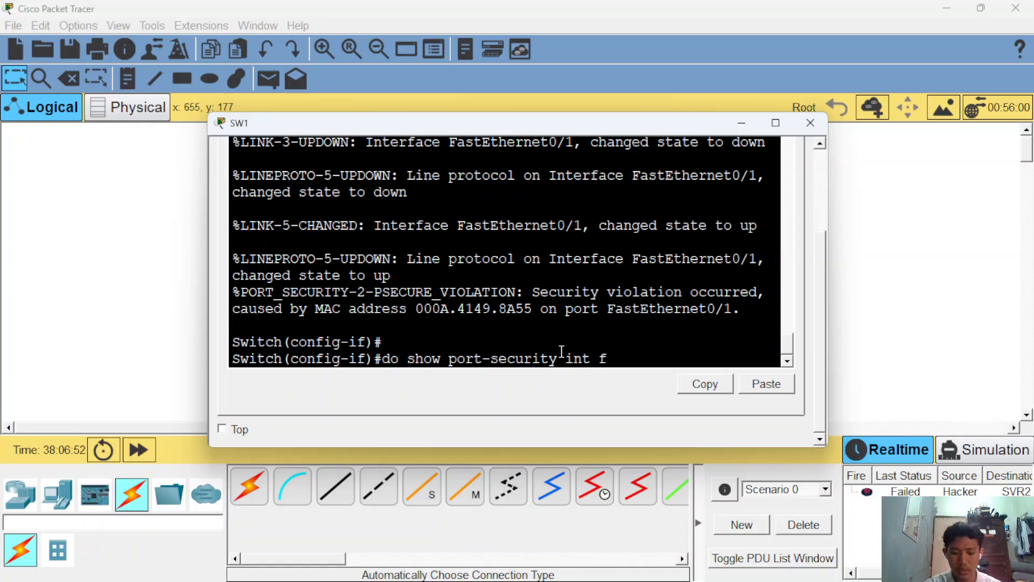
type("a/01")
key("Return")
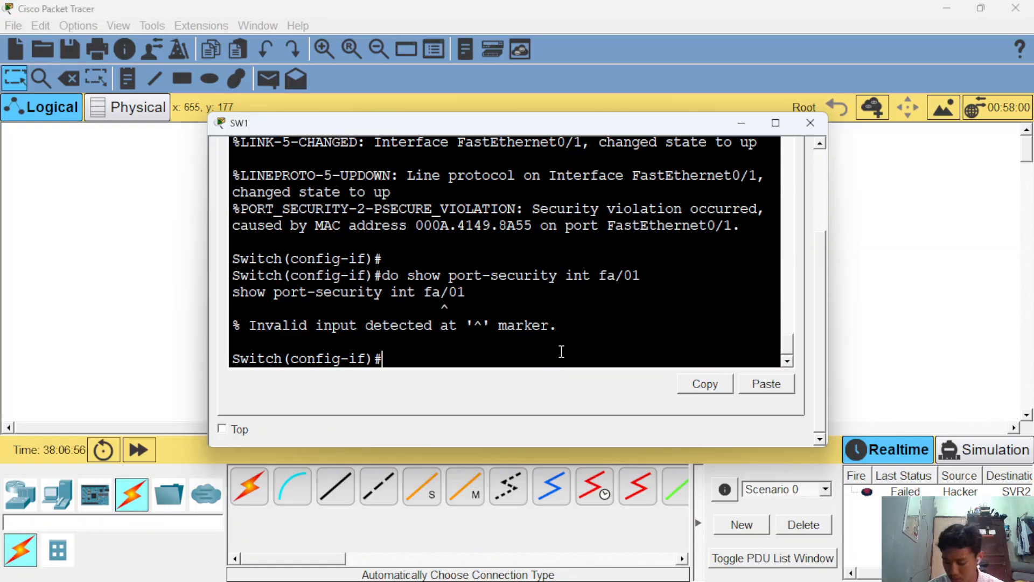
Step: Run do show port-security int fa0/1 on SW1 and check the violation mode and security violation count
type("i")
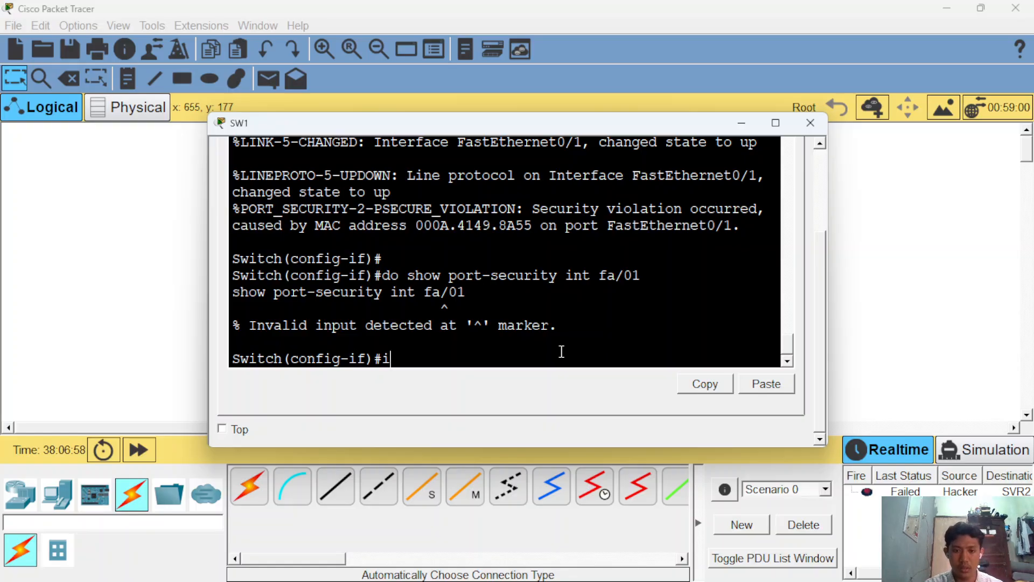
key("BackSpace")
type("do show")
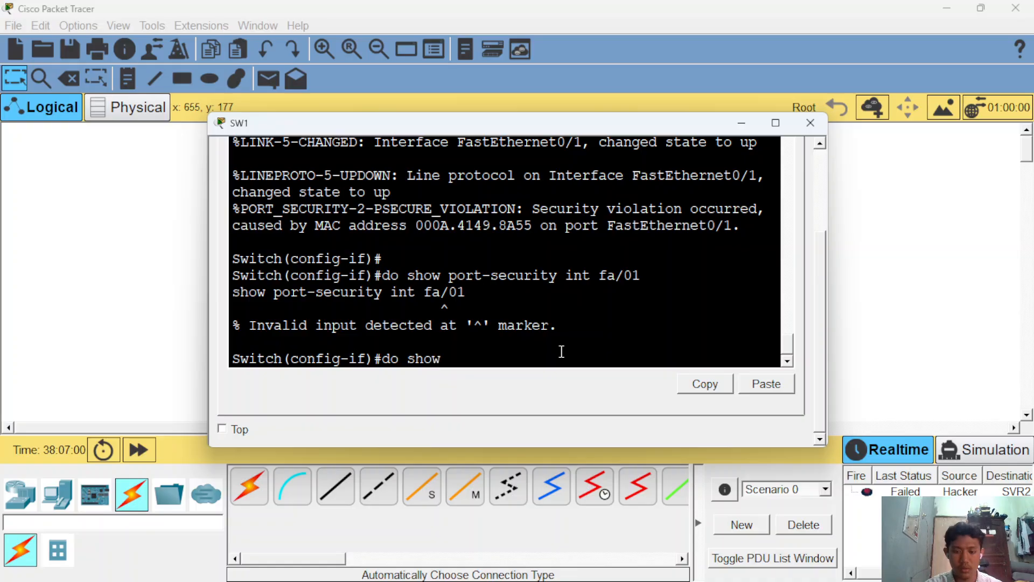
type(" port-secur")
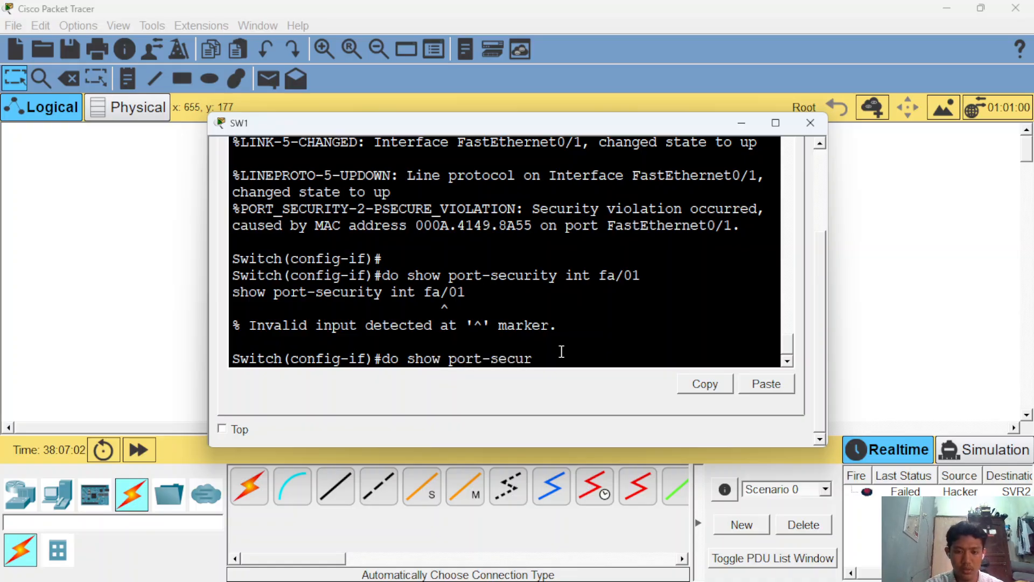
type("ity int fa0/1")
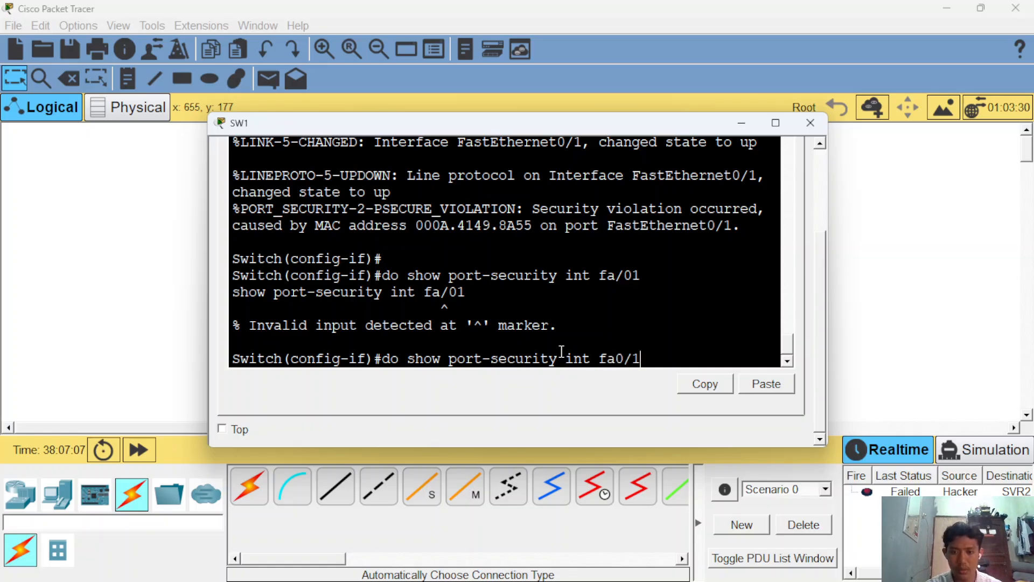
key("Return")
scroll(560, 351, "up", 2)
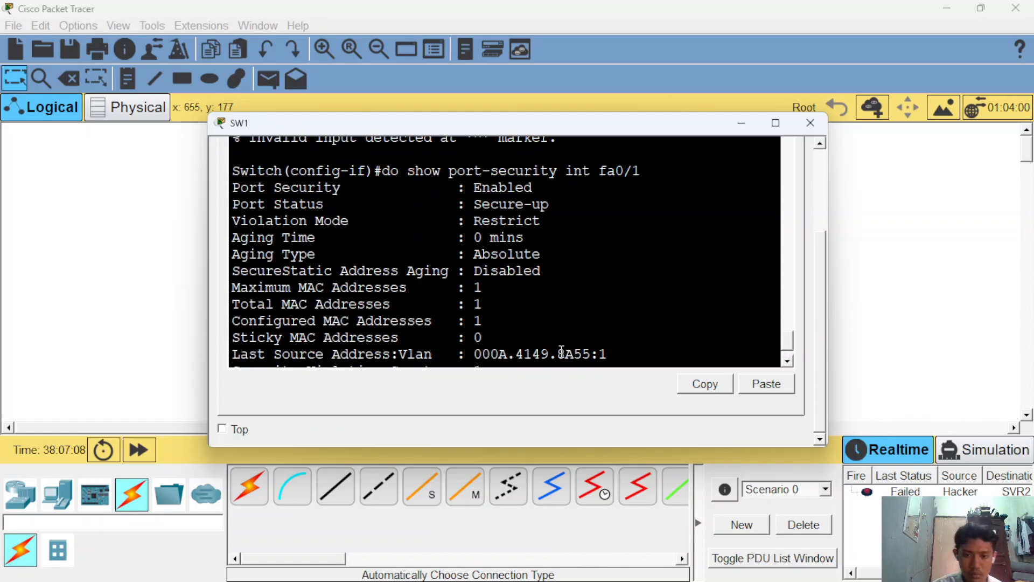
scroll(501, 351, "down", 2)
scroll(540, 304, "up", 2)
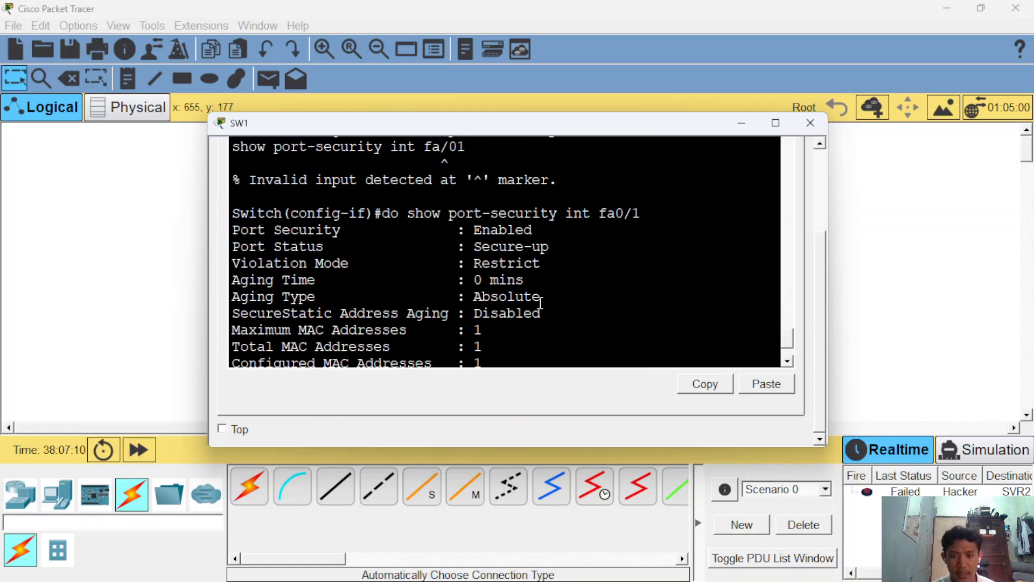
scroll(528, 298, "down", 2)
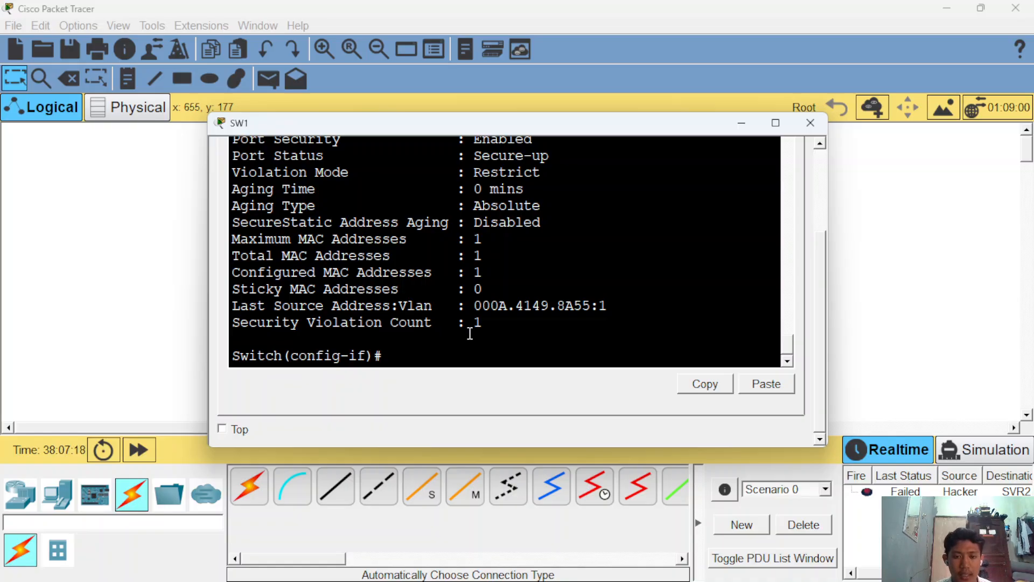
left_click_drag(474, 321, 484, 321)
left_click(484, 325)
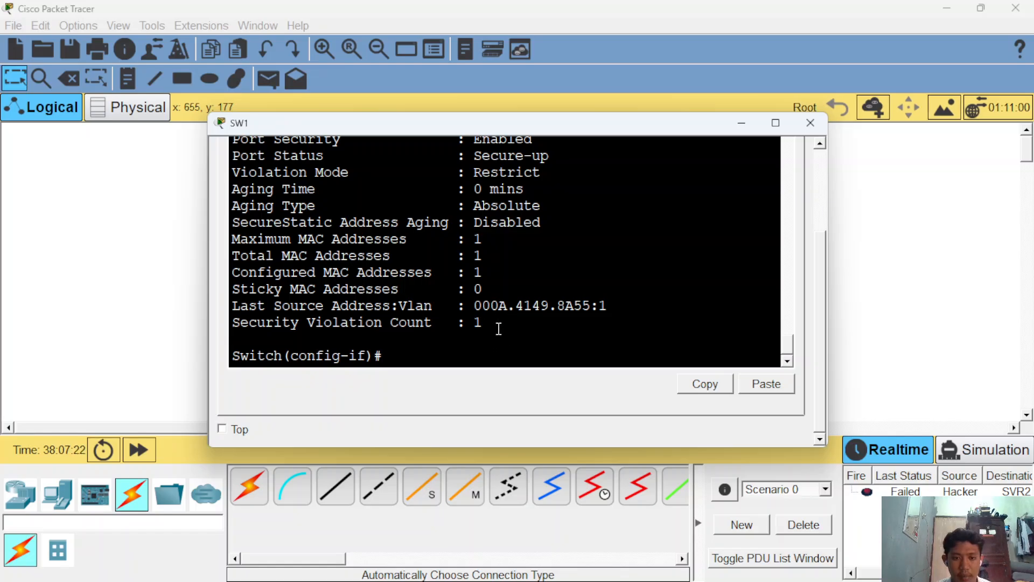
left_click_drag(474, 322, 485, 324)
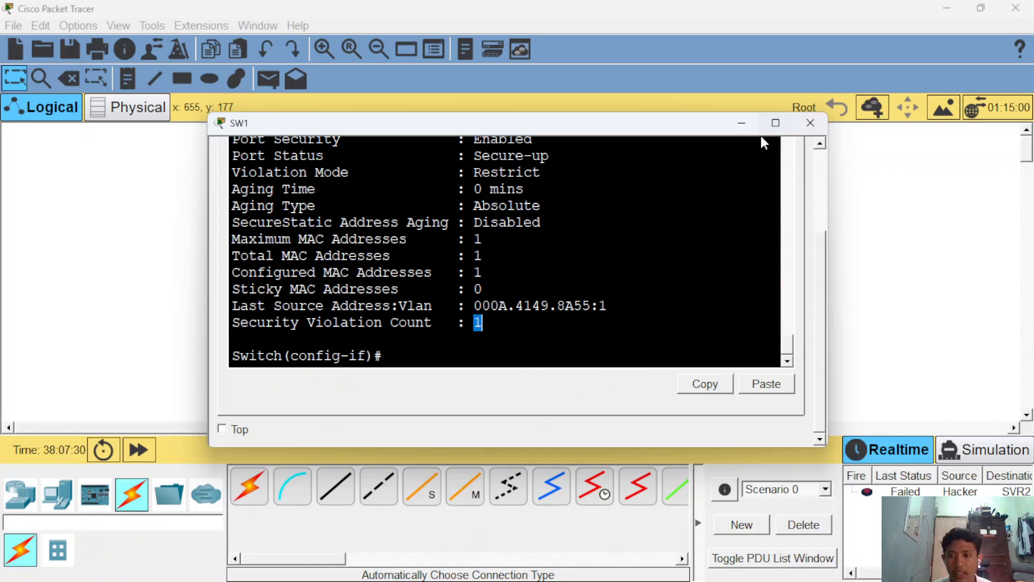
Step: Minimize the SW1 window and send a simple PDU from the Hacker PC to SVR3
left_click(743, 130)
left_click(268, 78)
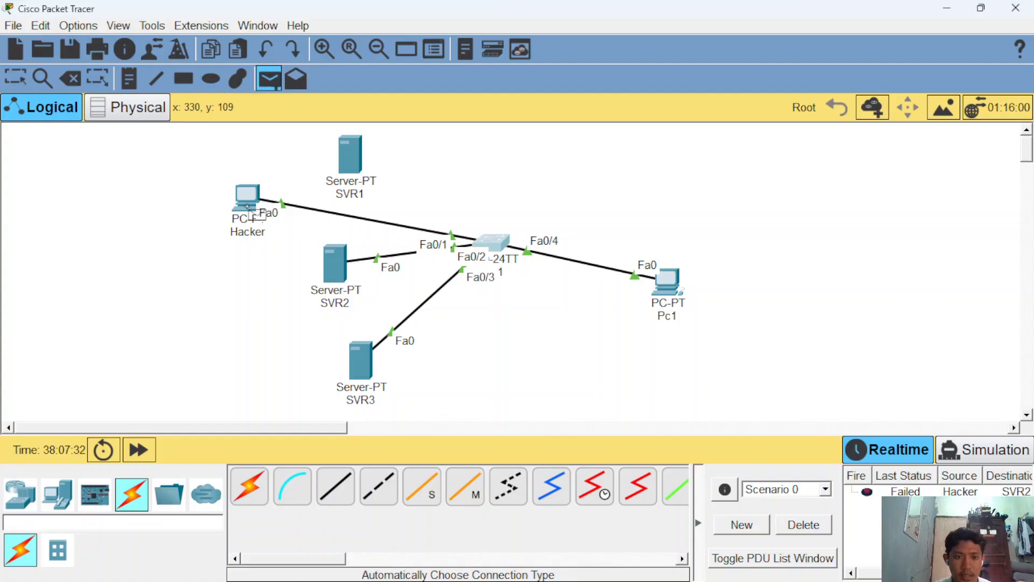
left_click(248, 197)
left_click(359, 360)
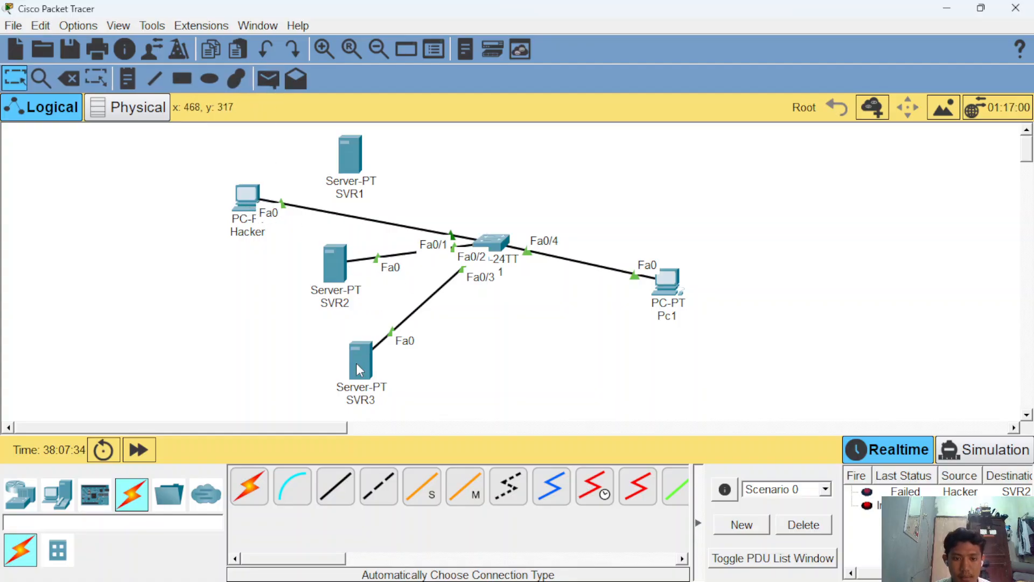
Step: Reopen SW1's CLI and run do show port-security int fa0/1 again
left_click(491, 242)
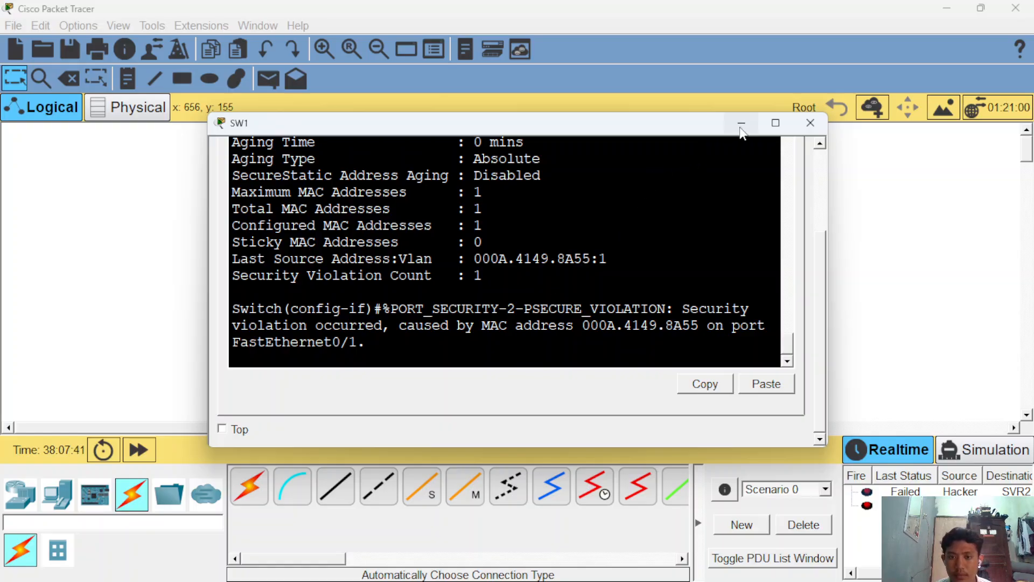
key("Return")
key("Return")
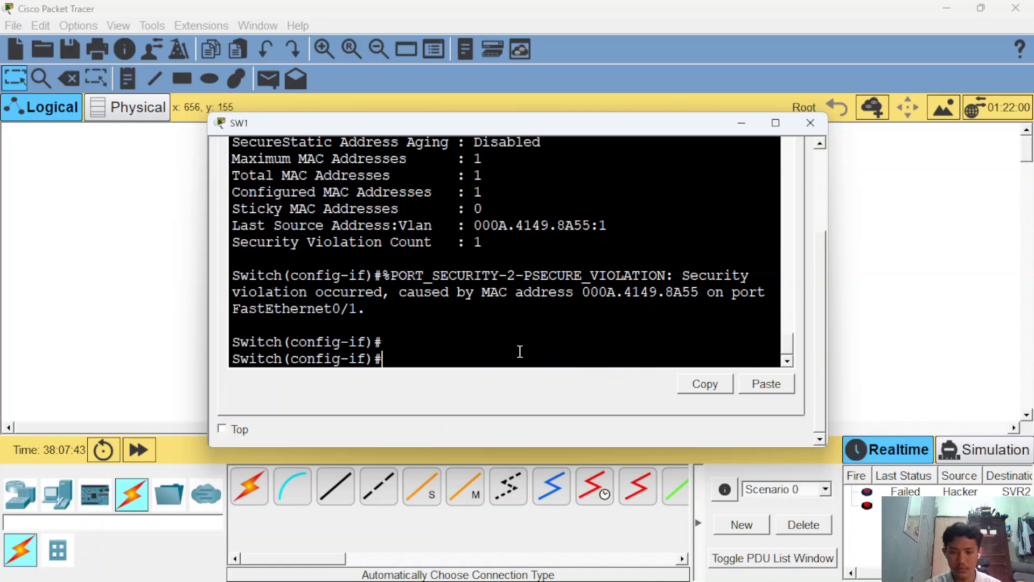
type("do show p")
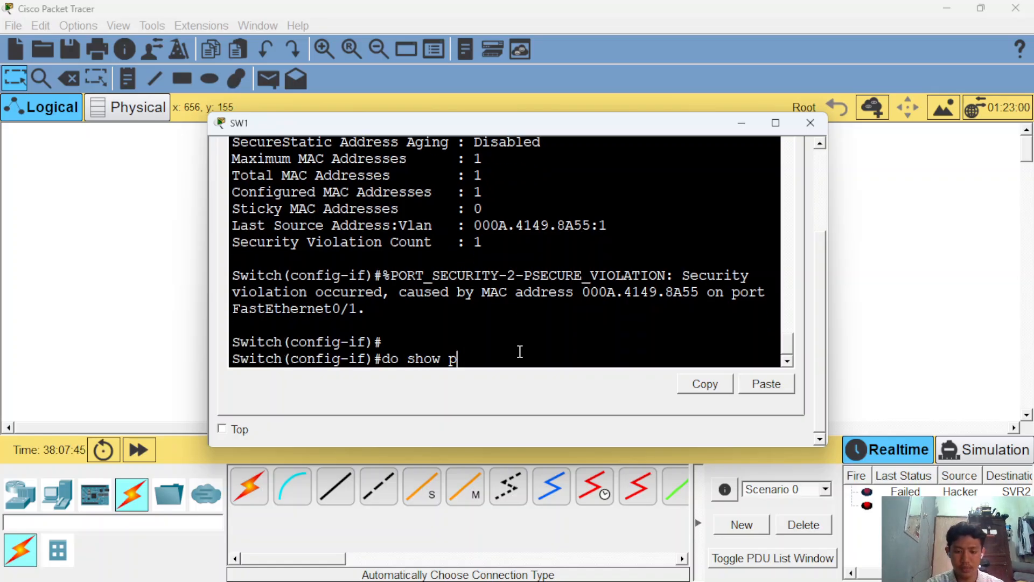
type("ort-security ")
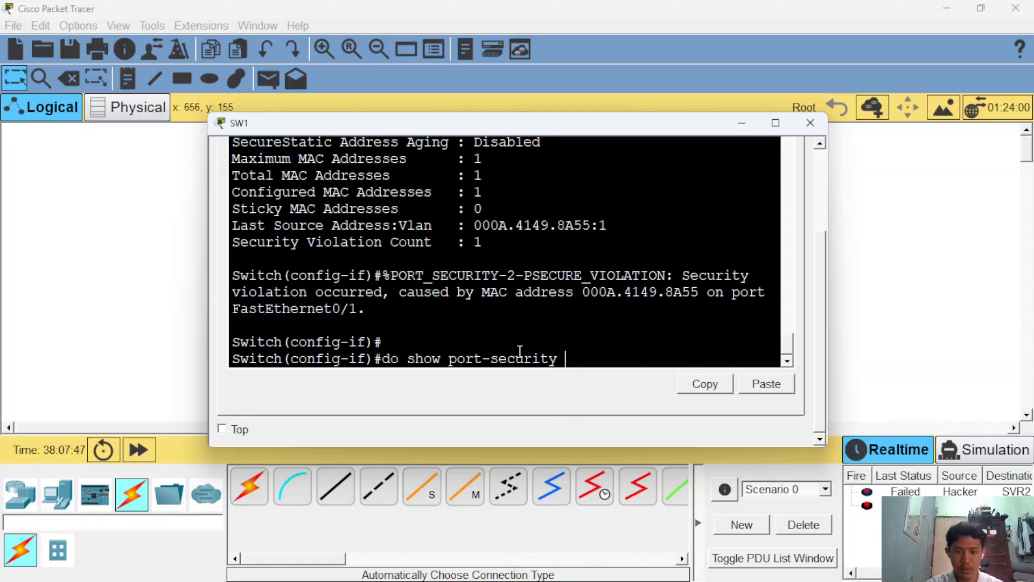
type("int fa")
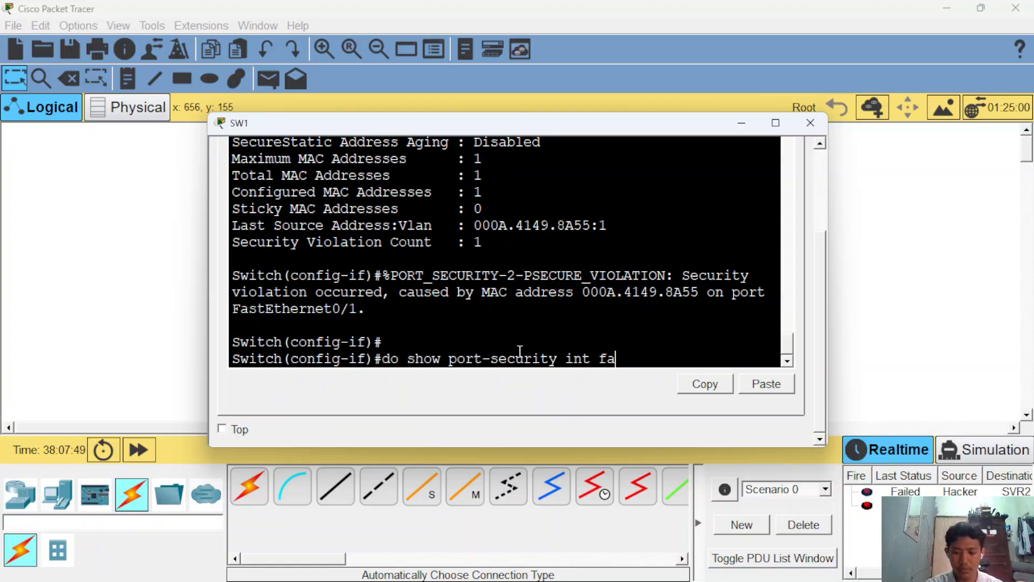
type("0/1")
key("Return")
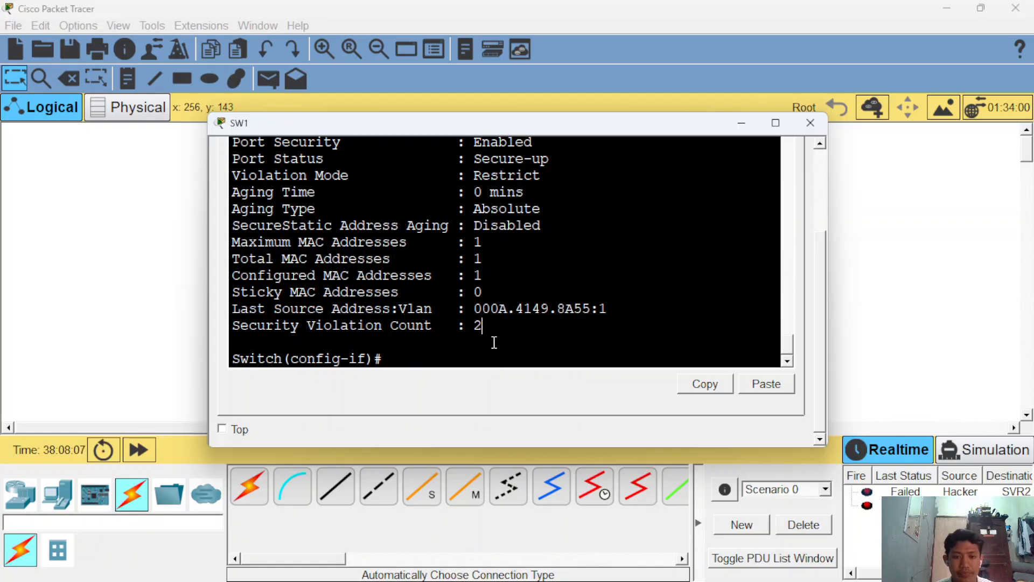
Step: Examine the security violation count in the fa0/1 port-security output and minimize the SW1 window
scroll(494, 343, "up", 2)
scroll(494, 343, "down", 2)
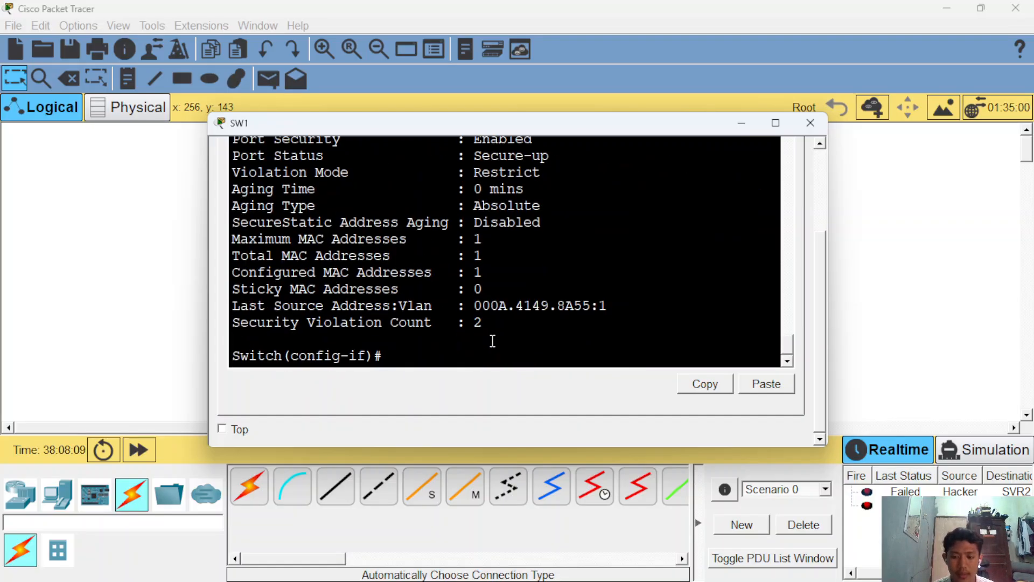
scroll(493, 342, "up", 3)
scroll(492, 341, "down", 1)
scroll(492, 341, "down", 2)
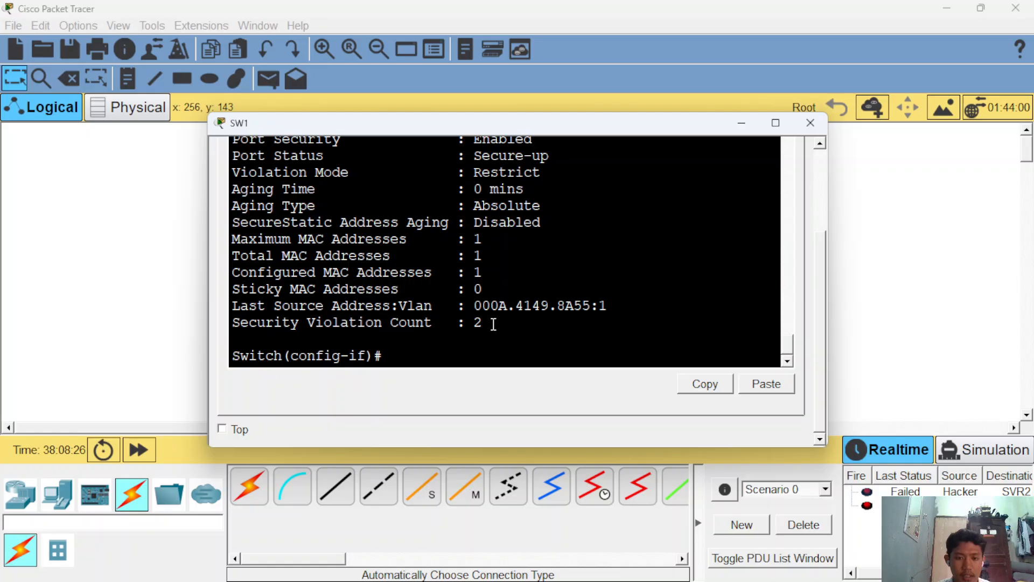
left_click_drag(494, 324, 224, 322)
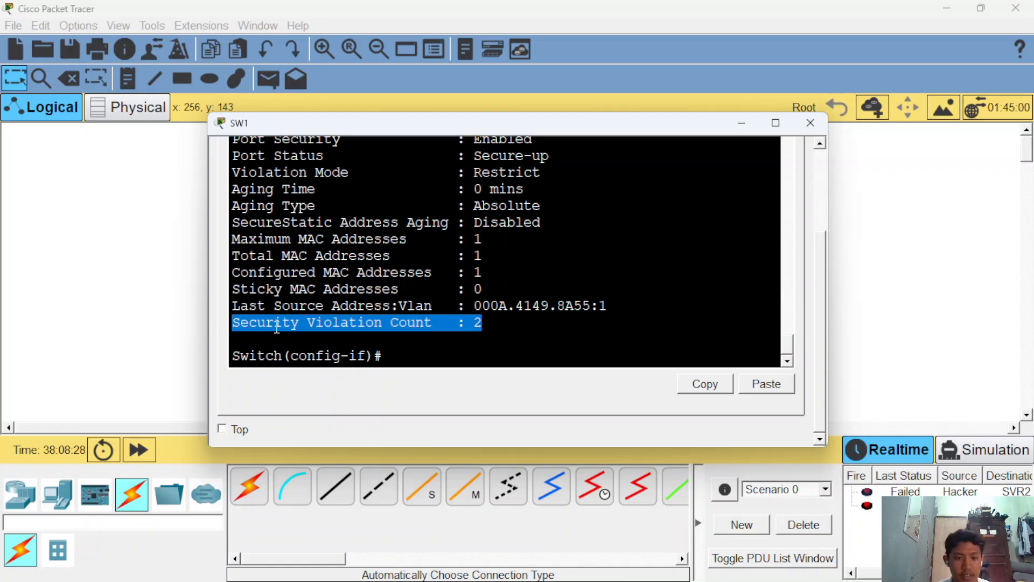
left_click(472, 341)
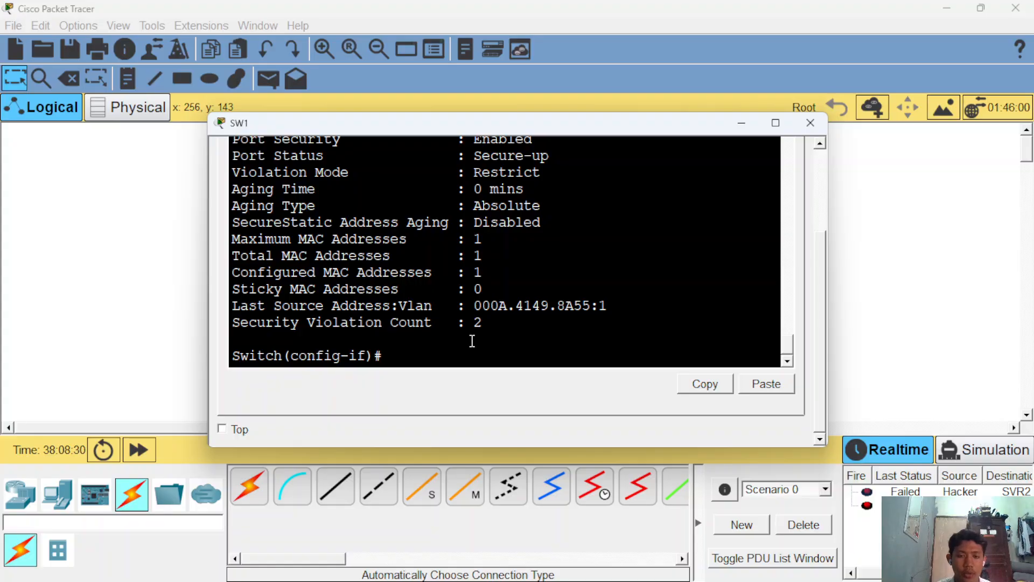
left_click_drag(494, 325, 218, 327)
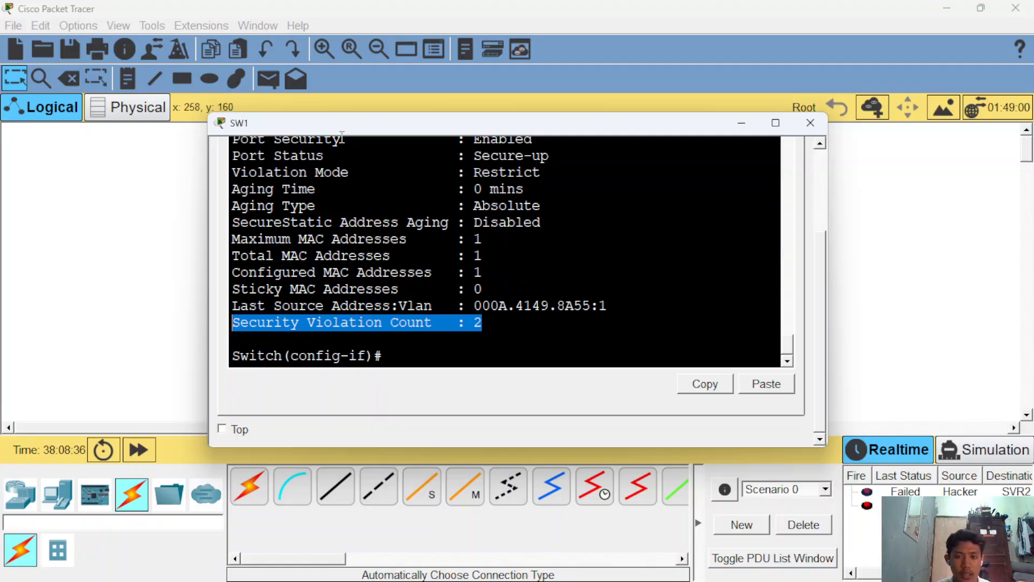
left_click(741, 122)
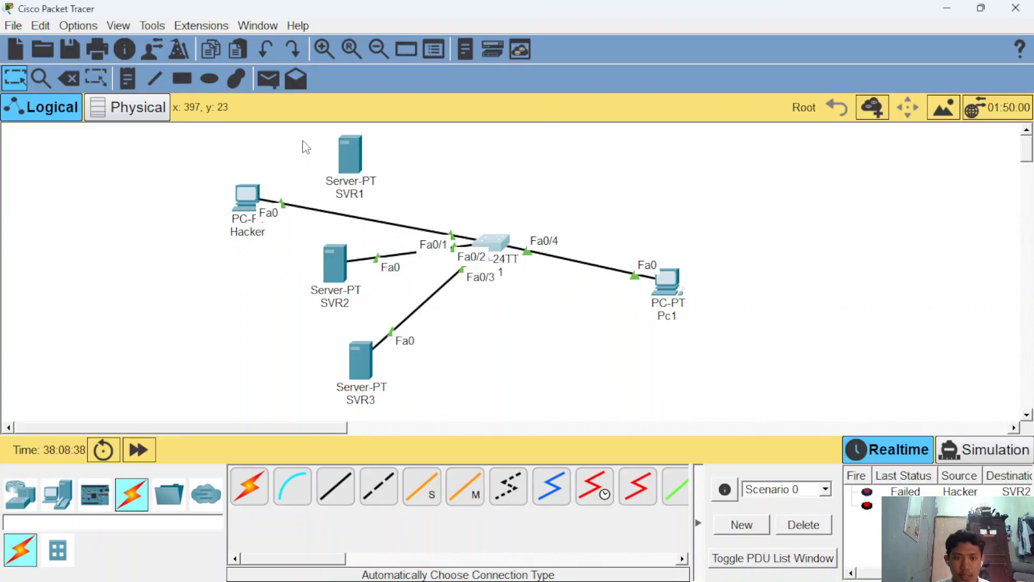
left_click_drag(303, 140, 685, 411)
left_click(690, 407)
left_click(492, 234)
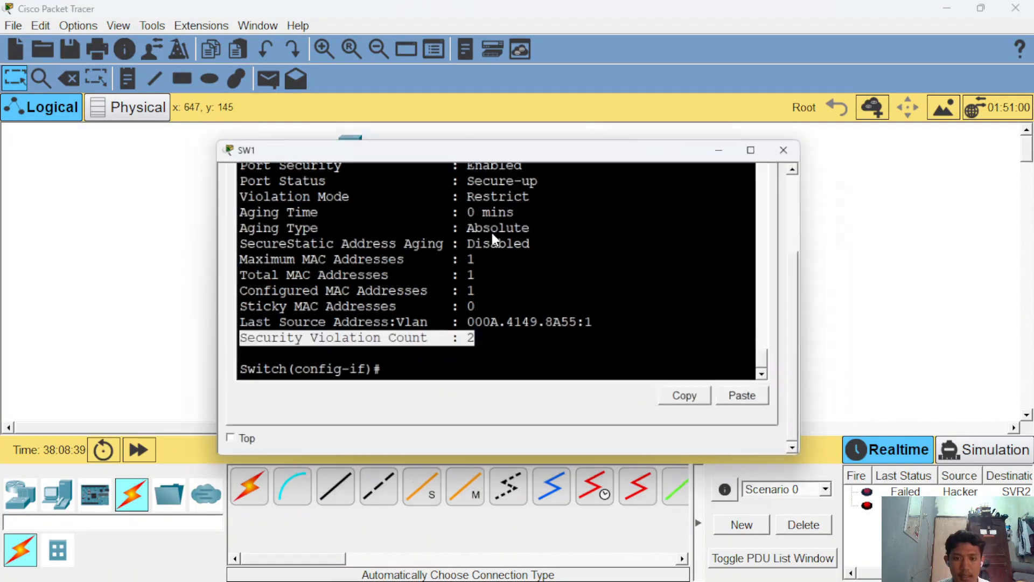
left_click(366, 323)
left_click(487, 320)
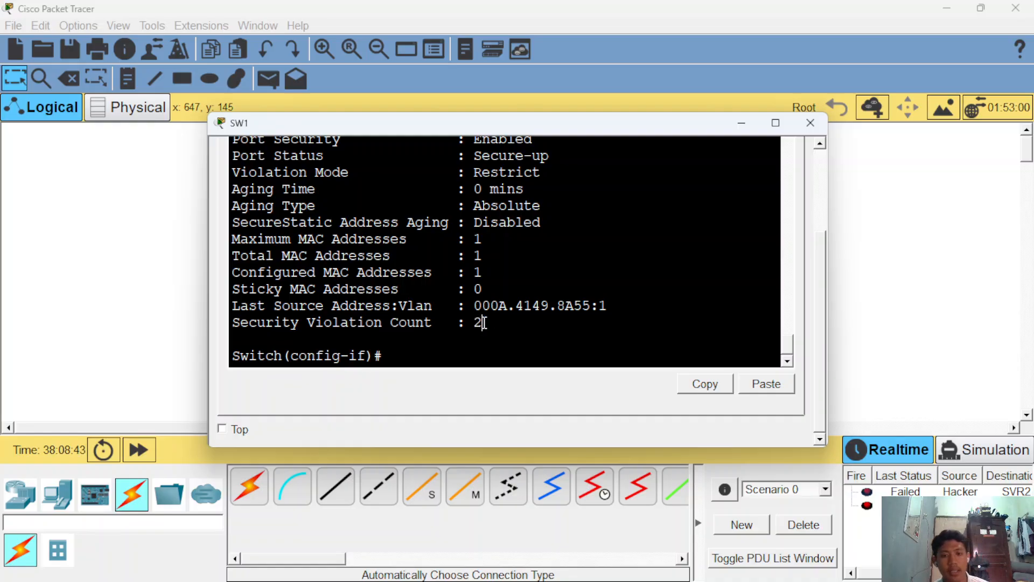
left_click_drag(677, 132, 768, 138)
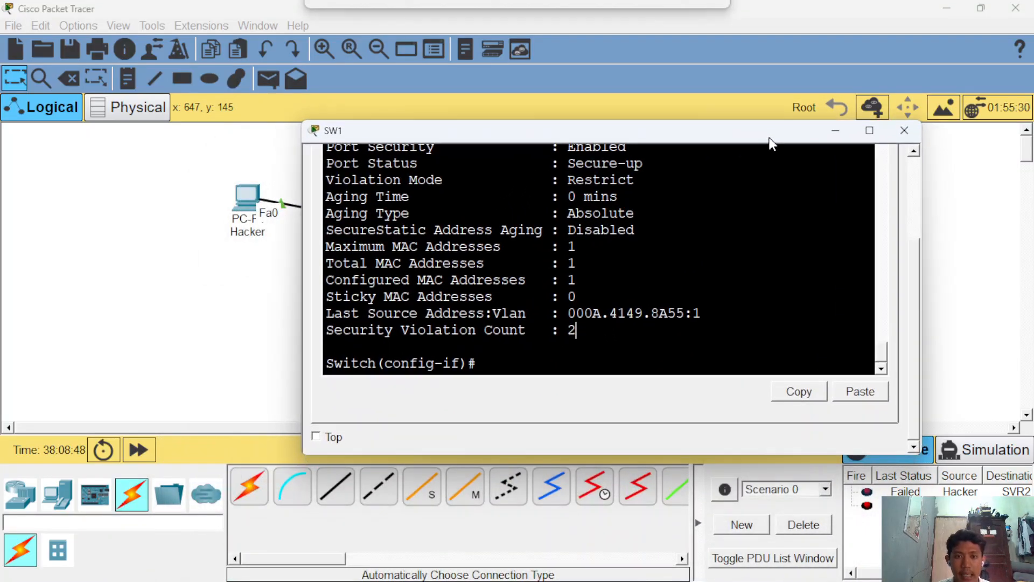
left_click(842, 131)
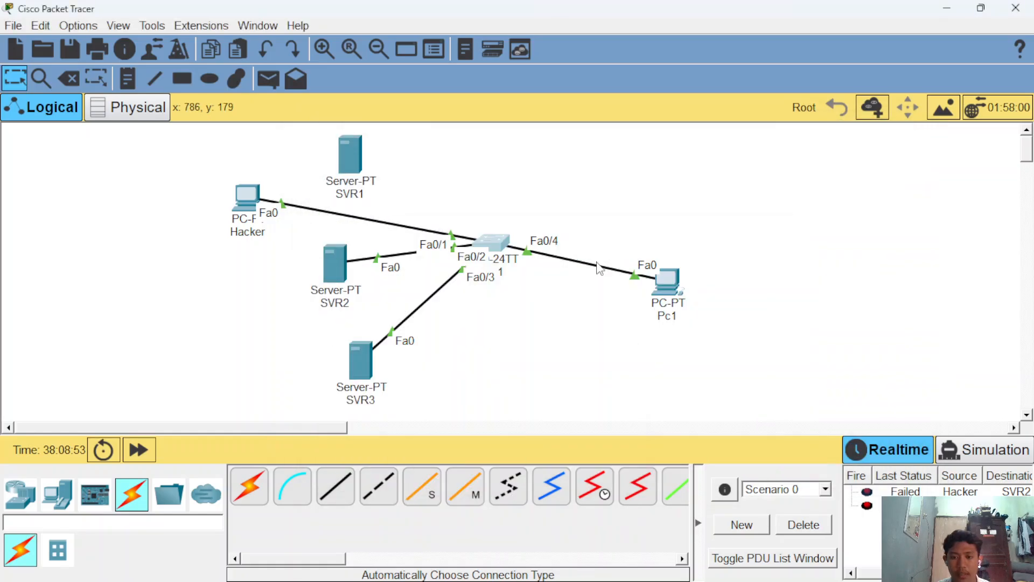
left_click_drag(299, 129, 739, 419)
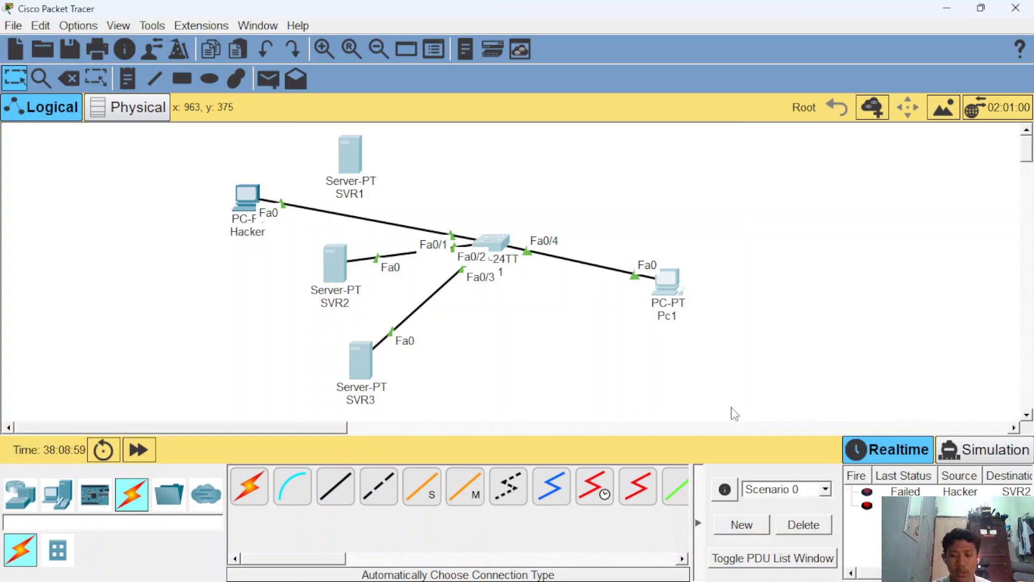
left_click(676, 392)
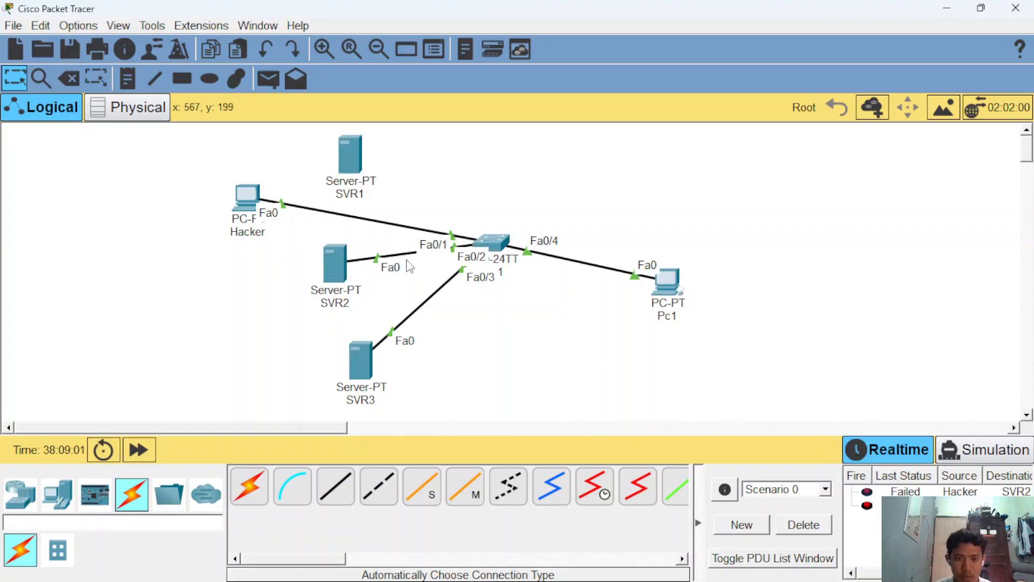
Step: Move the Hacker PC's end of the Fa0/1 cable to SVR1's FastEthernet0
left_click_drag(289, 209, 349, 161)
left_click(386, 170)
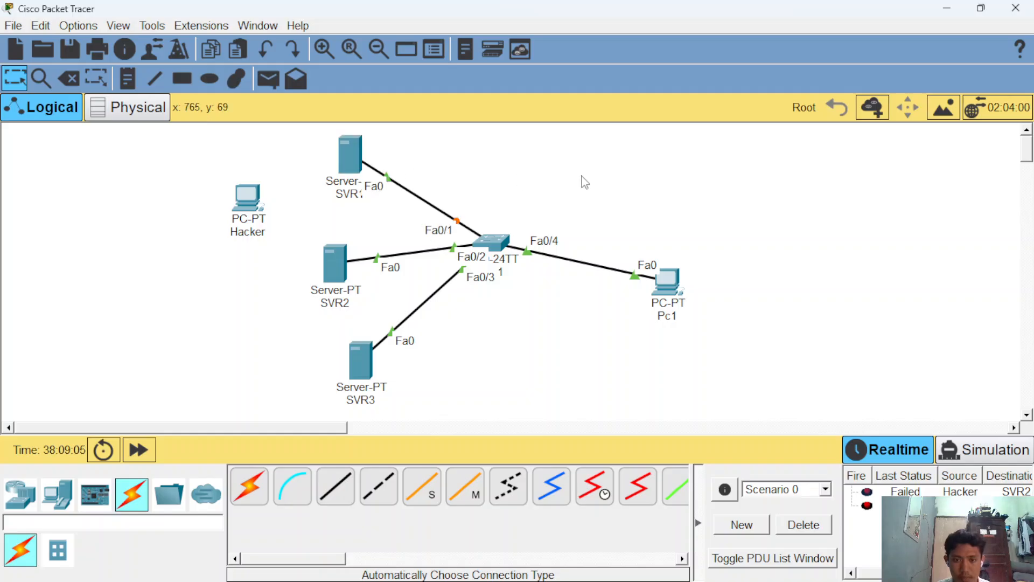
Step: Fast-forward the simulation time and send a simple PDU from SVR1 to Pc1
left_click(157, 451)
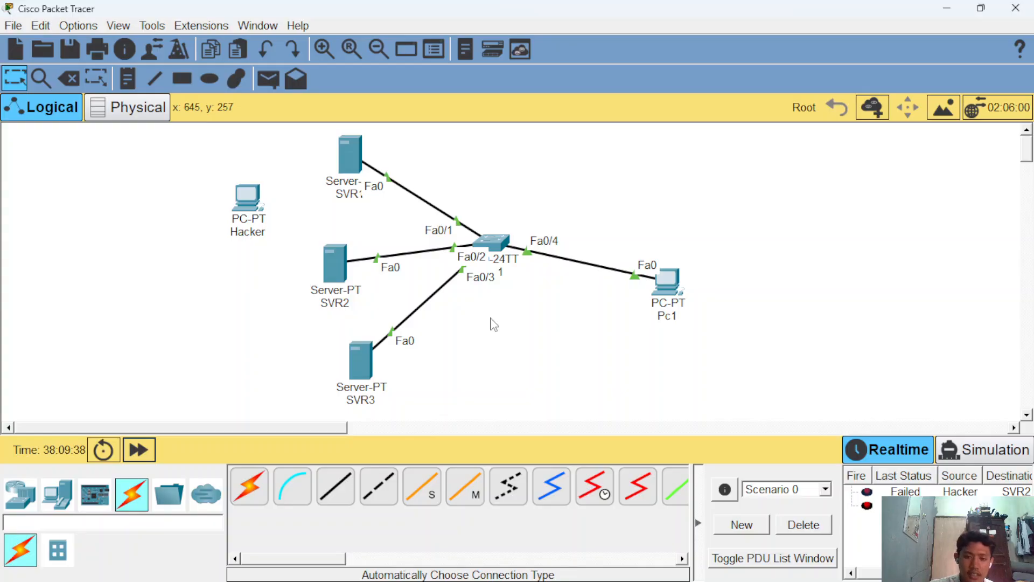
left_click(268, 79)
left_click(355, 153)
left_click(667, 280)
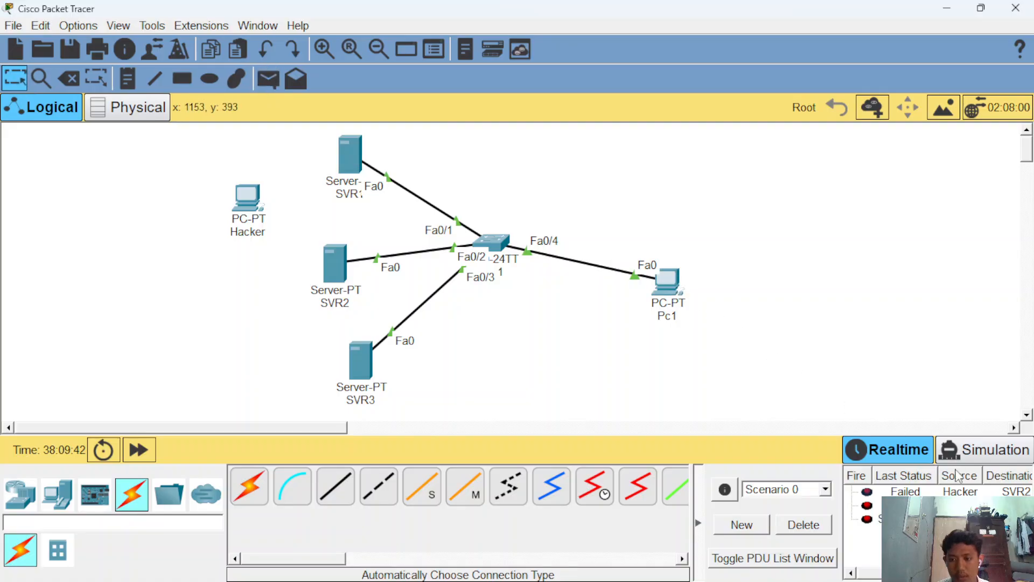
Step: Send one simple PDU from SVR2 to Pc1 and another from SVR3 to Pc1
left_click(268, 79)
left_click(335, 264)
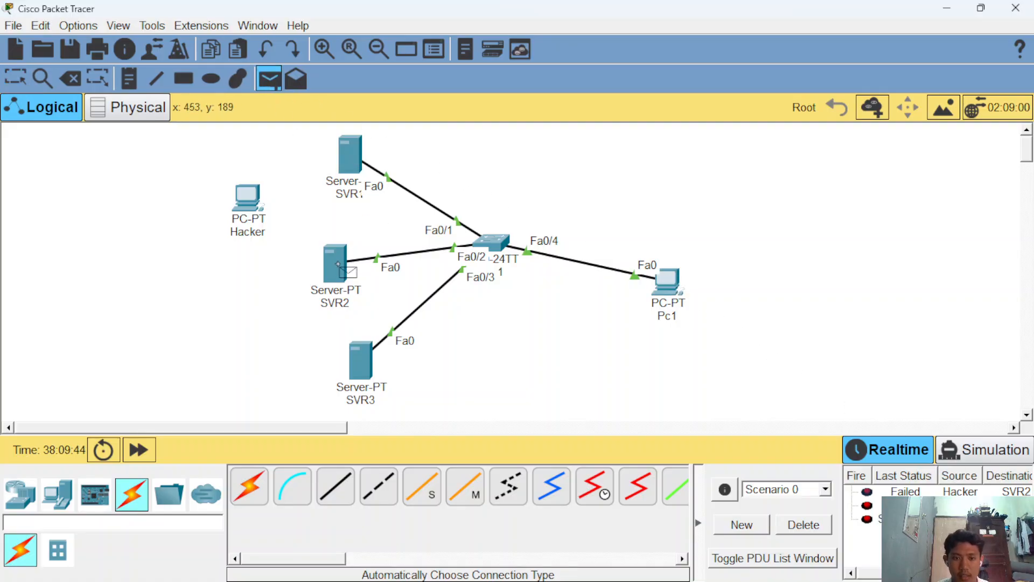
left_click(667, 281)
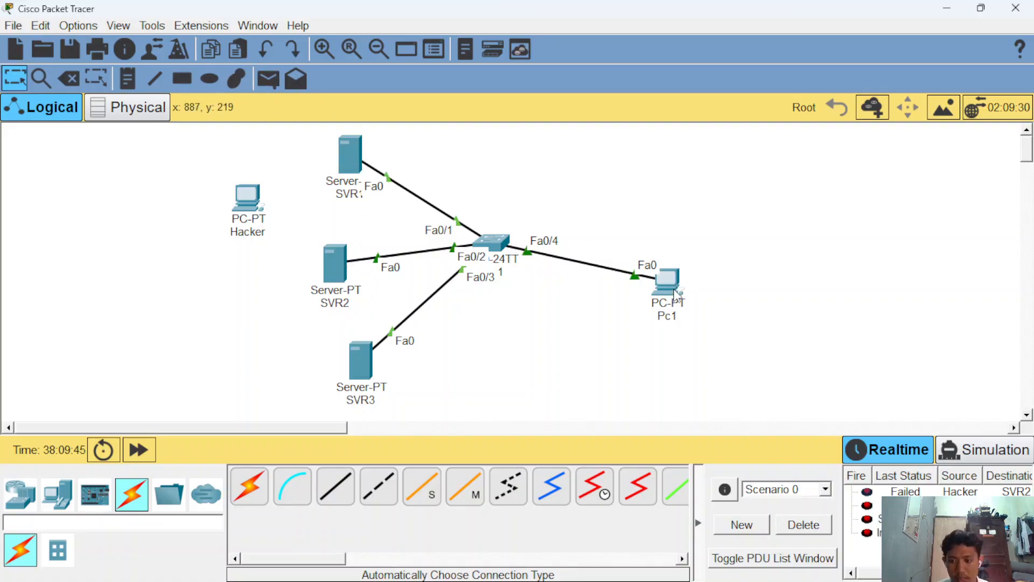
left_click(268, 79)
left_click(360, 358)
left_click(667, 281)
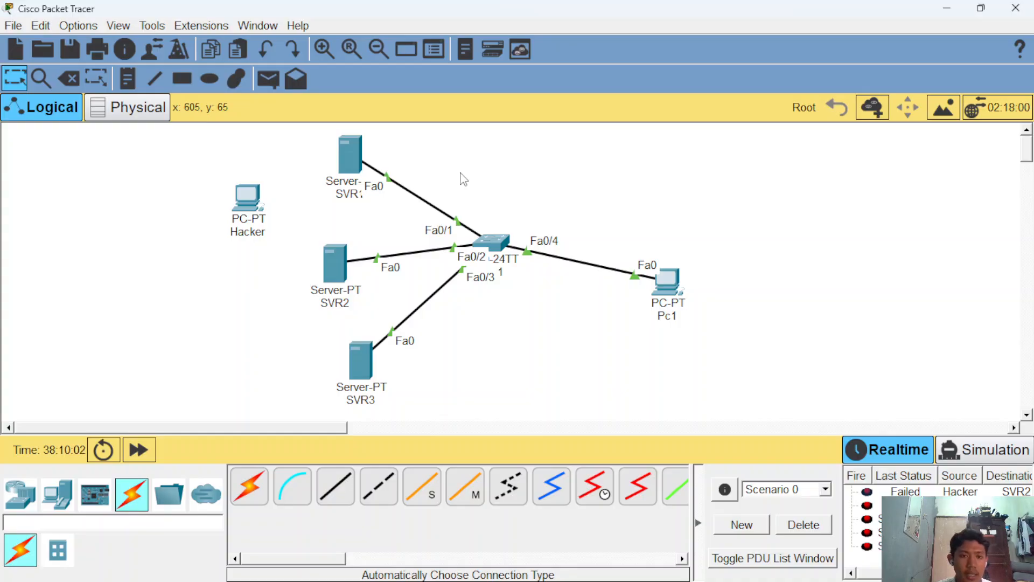
Step: Reopen SW1's CLI and bring up a fresh interface configuration prompt
left_click(488, 245)
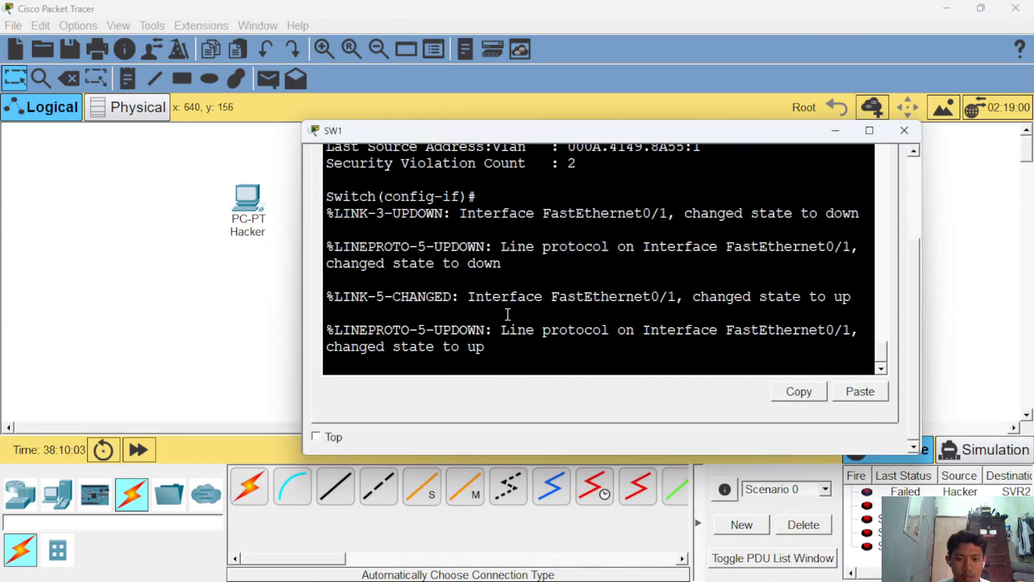
key("Return")
key("Return")
key("Return")
type("do show")
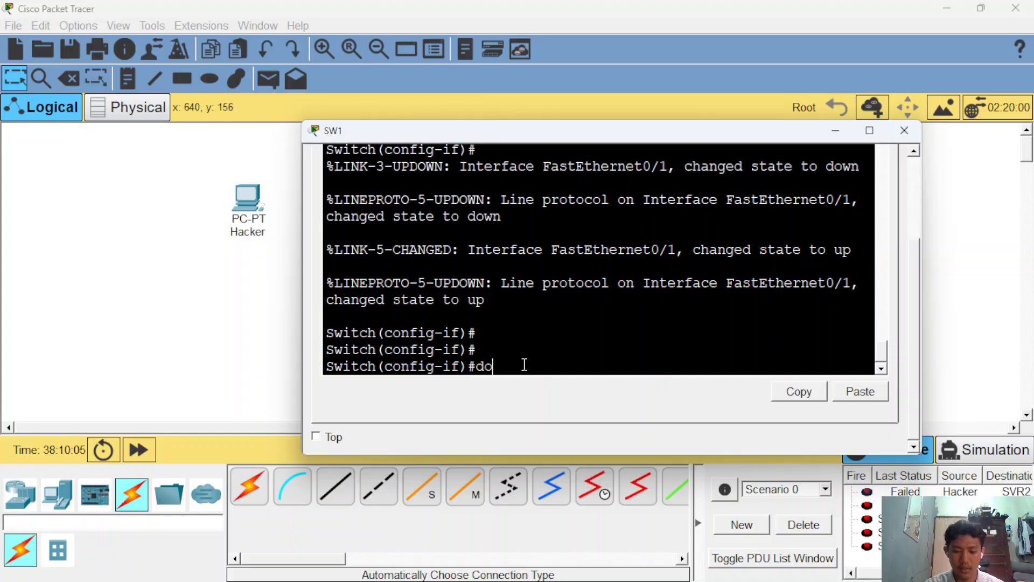
key("BackSpace")
key("BackSpace")
key("BackSpace")
key("BackSpace")
key("BackSpace")
key("BackSpace")
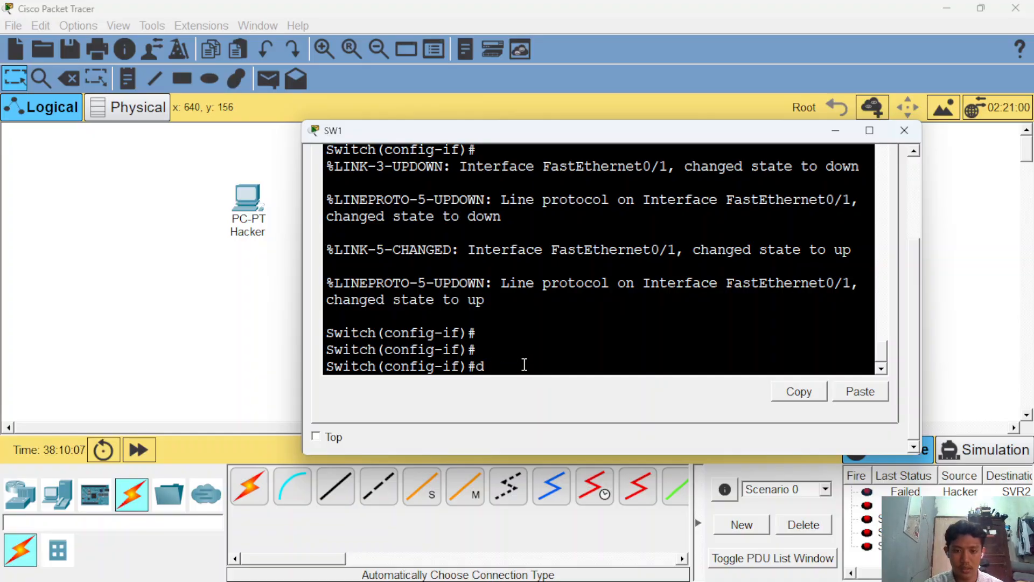
key("BackSpace")
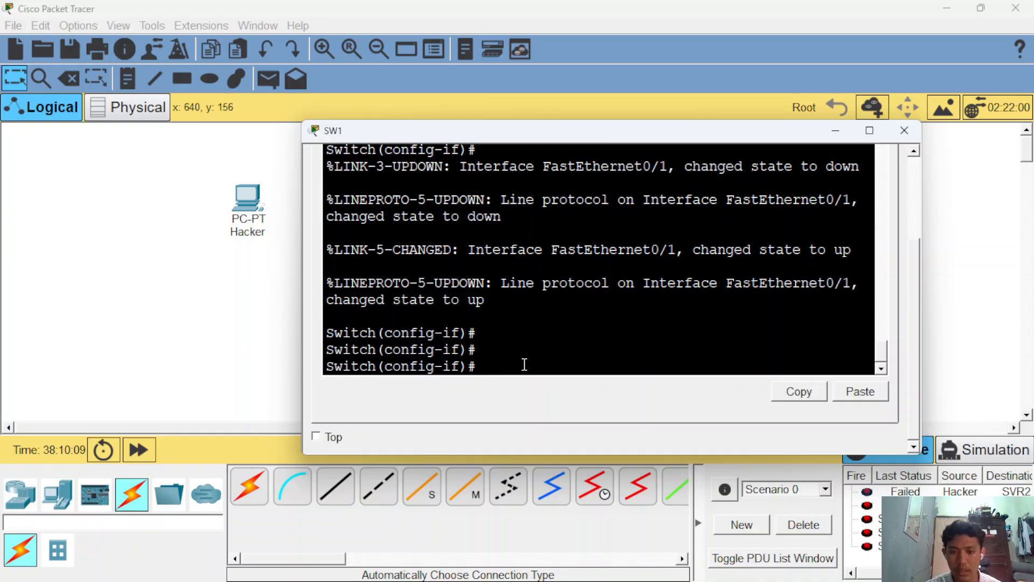
Step: Look back at the port-security violation options in the CLI history, highlight the protect mode line and minimize the SW1 window
scroll(524, 364, "up", 10)
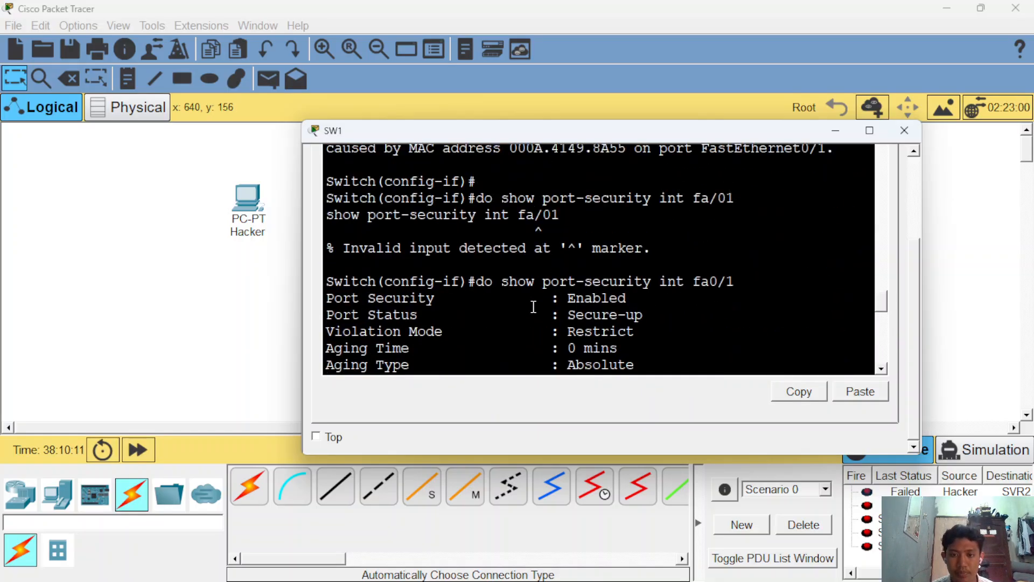
scroll(533, 306, "up", 3)
scroll(528, 307, "up", 5)
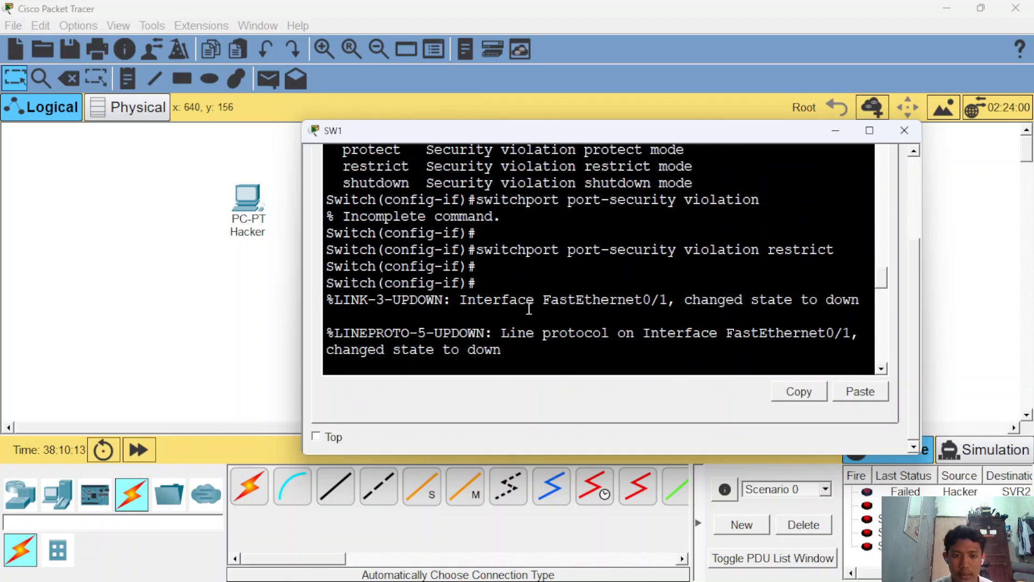
left_click_drag(335, 240, 691, 244)
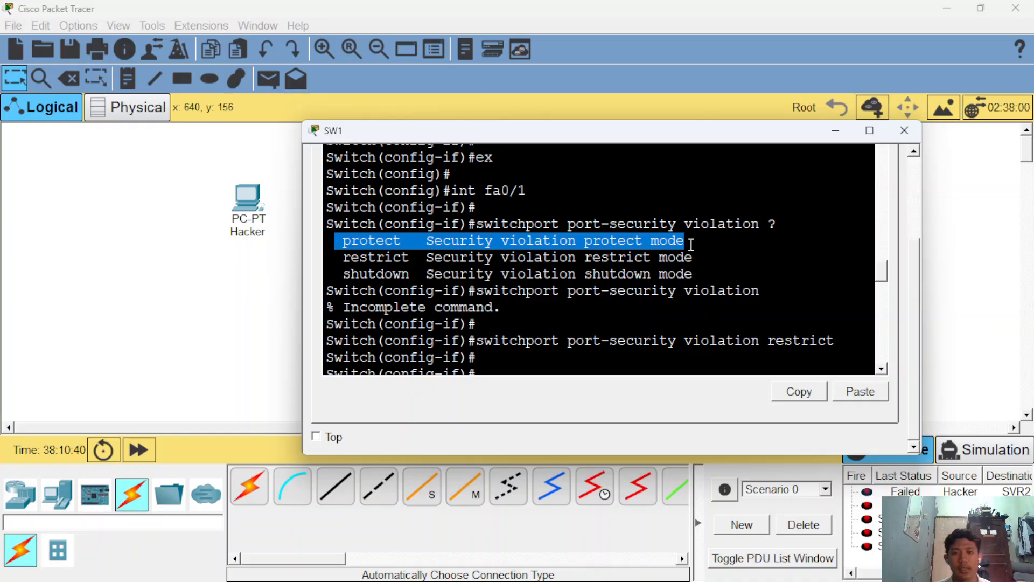
left_click(836, 130)
left_click_drag(292, 132, 744, 426)
left_click(671, 352)
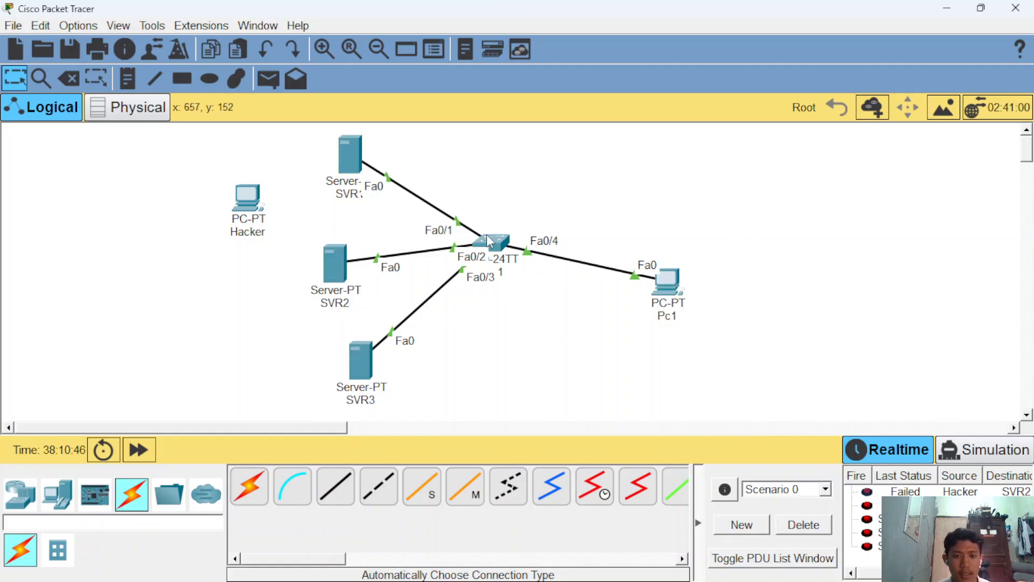
left_click_drag(296, 132, 746, 410)
left_click(699, 378)
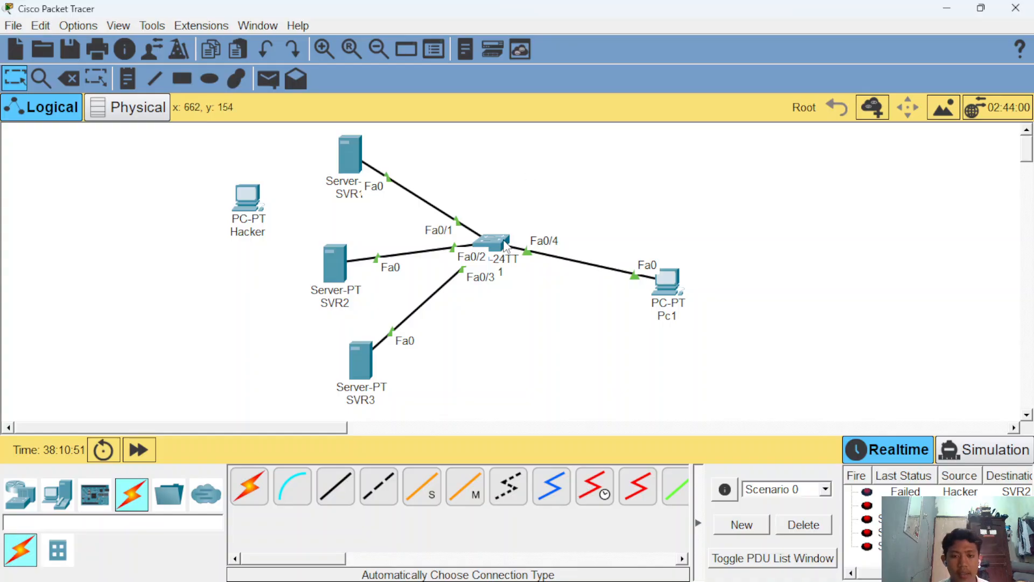
Step: Reopen SW1's CLI, highlight the shutdown mode line among the port-security violation options and close the window
left_click(505, 246)
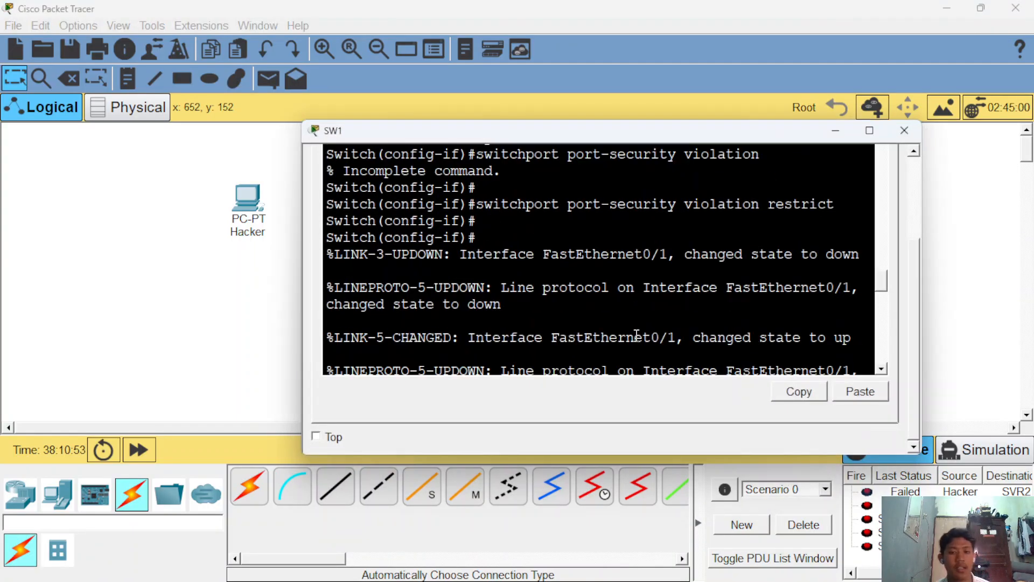
scroll(636, 334, "down", 10)
scroll(636, 331, "up", 9)
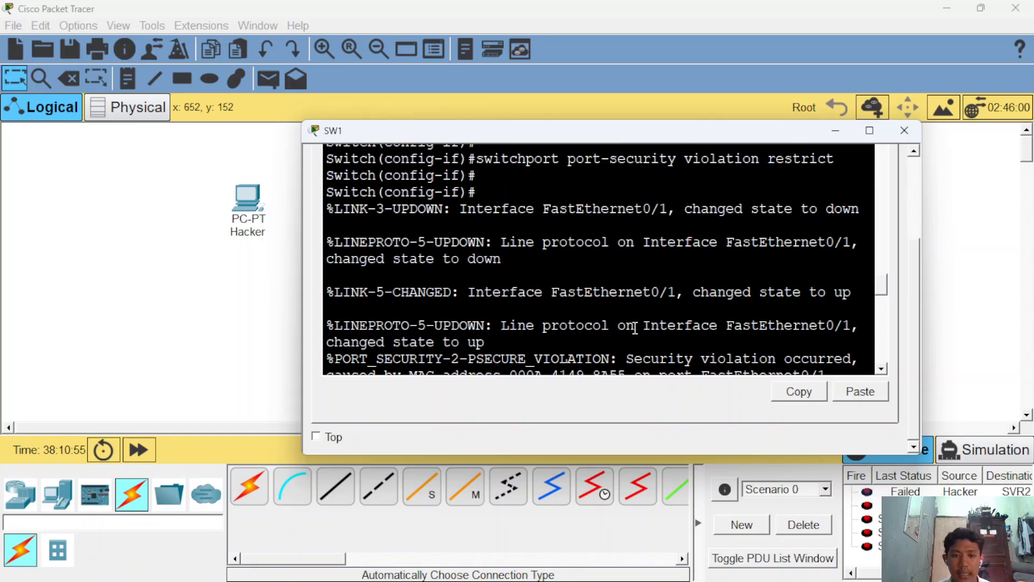
scroll(635, 328, "up", 5)
scroll(376, 277, "down", 1)
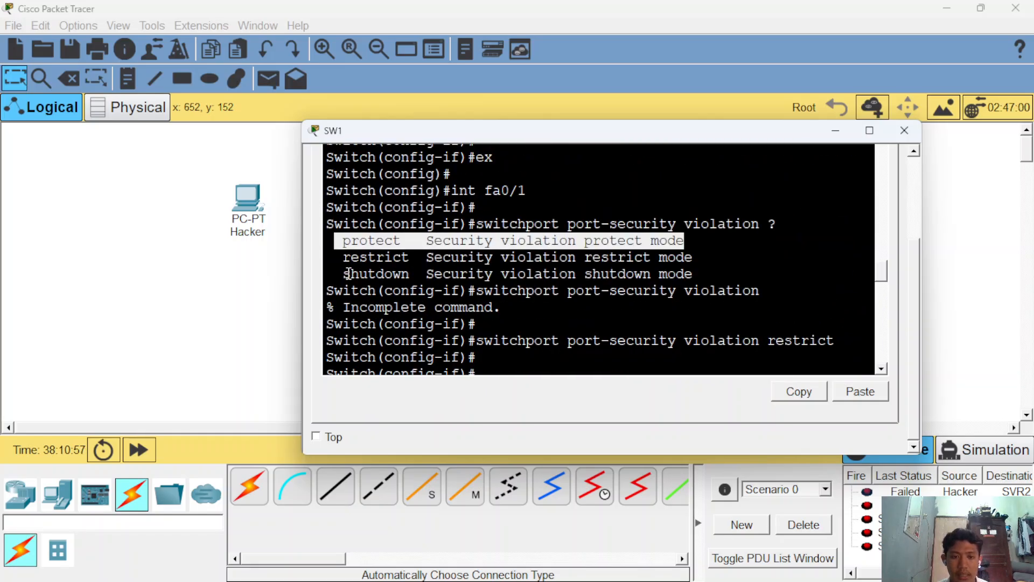
left_click_drag(346, 273, 722, 273)
left_click(722, 272)
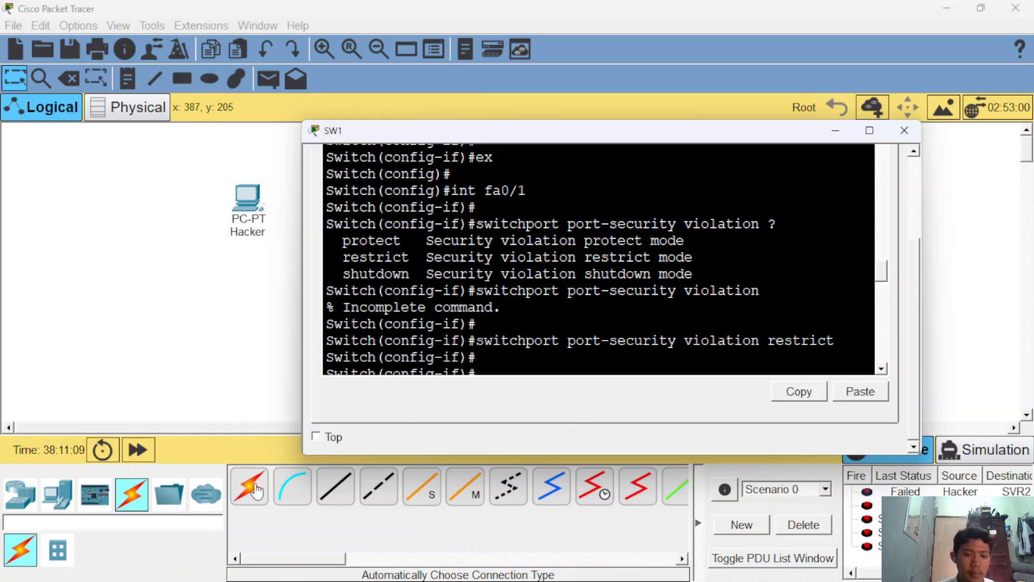
left_click(905, 131)
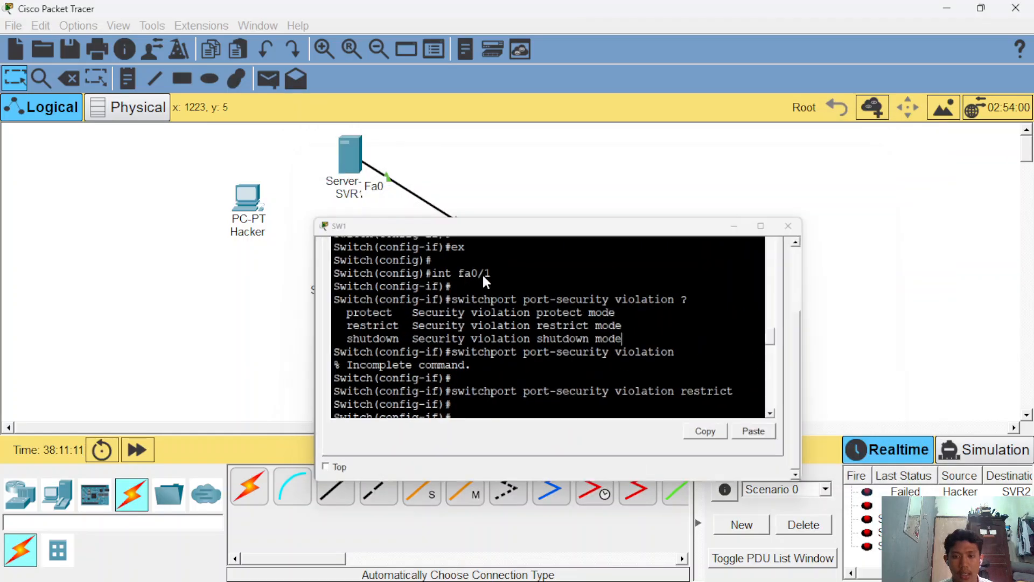
left_click(253, 505)
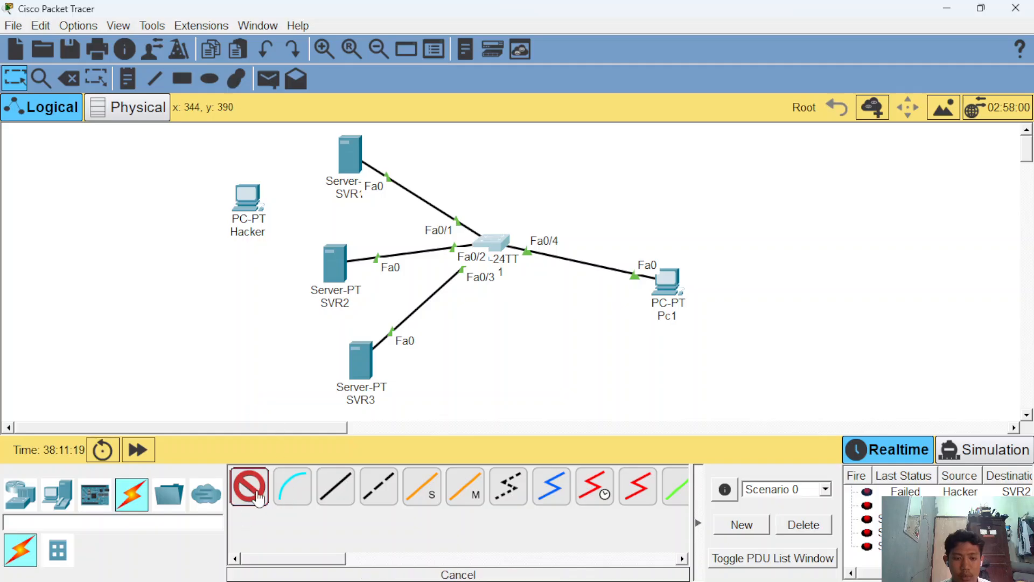
left_click(249, 486)
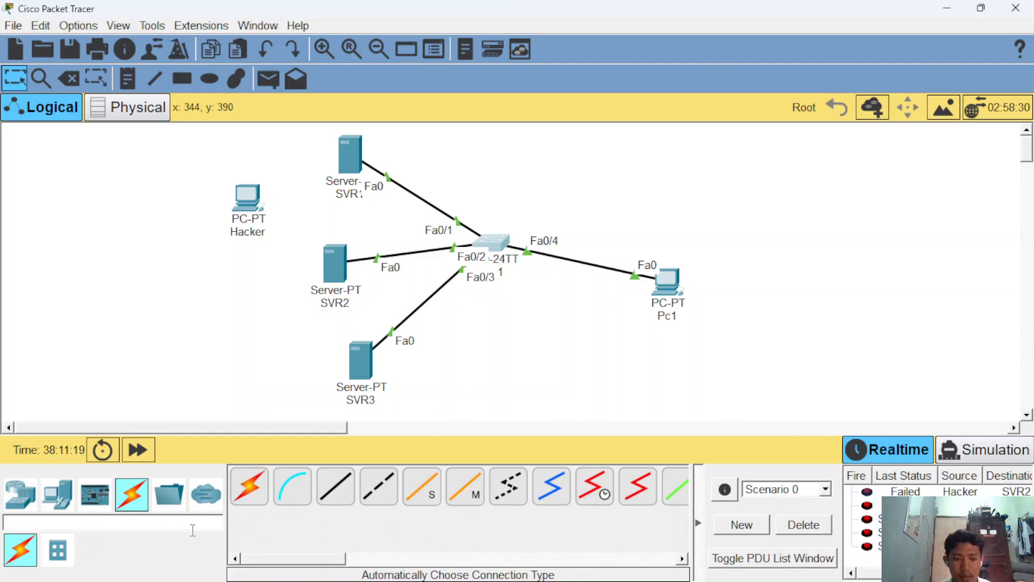
Step: Review SW1's earlier CLI output back to the shutdown and no shutdown commands, highlight shutdown and minimize the window
left_click(492, 243)
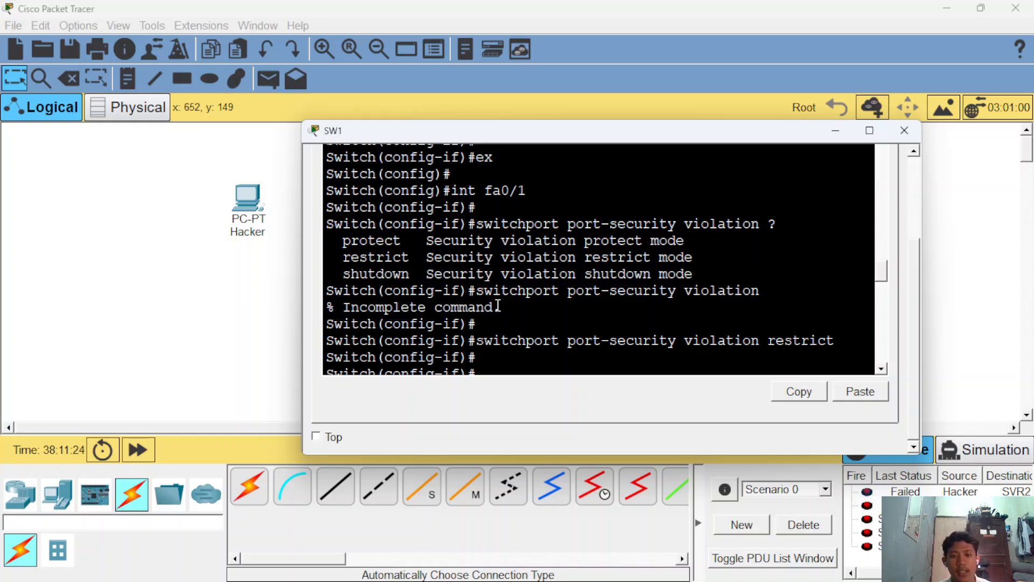
scroll(503, 310, "up", 2)
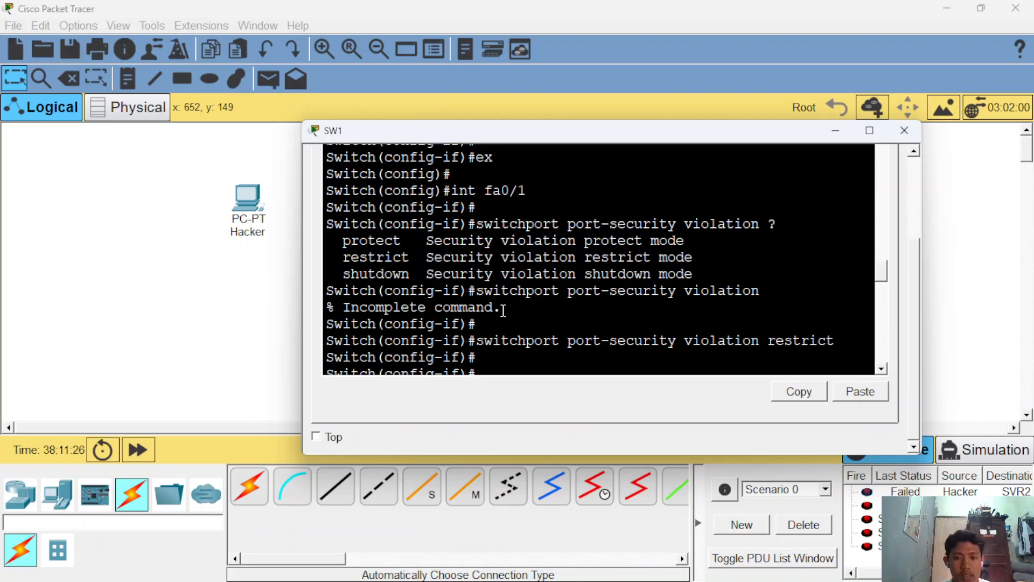
scroll(503, 311, "up", 1)
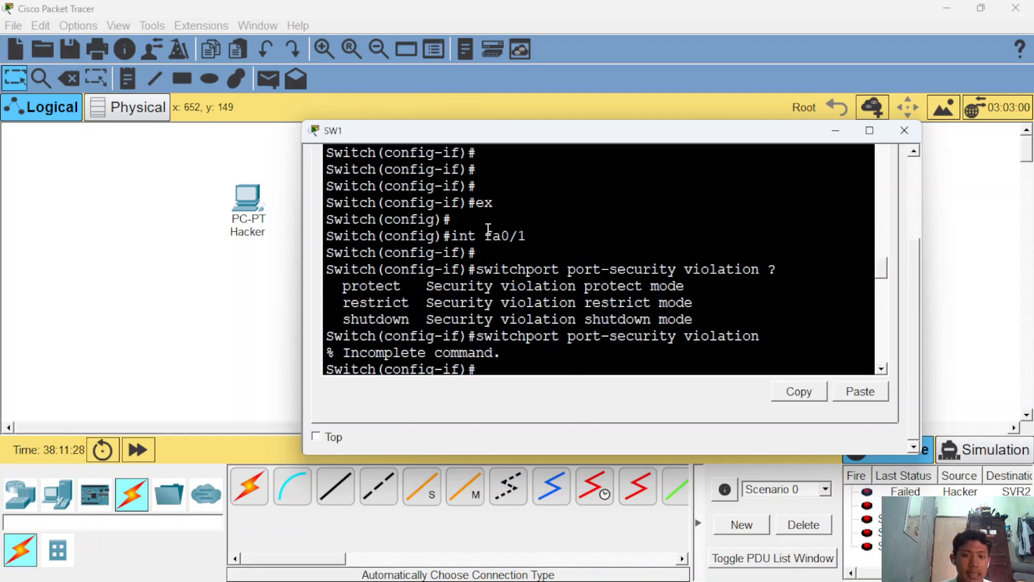
scroll(489, 229, "up", 8)
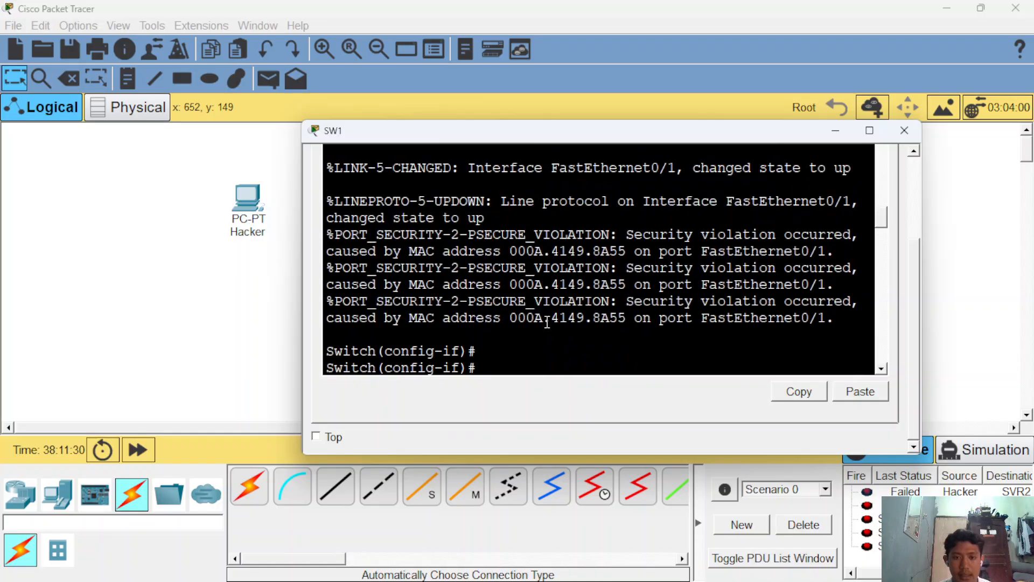
scroll(547, 322, "up", 10)
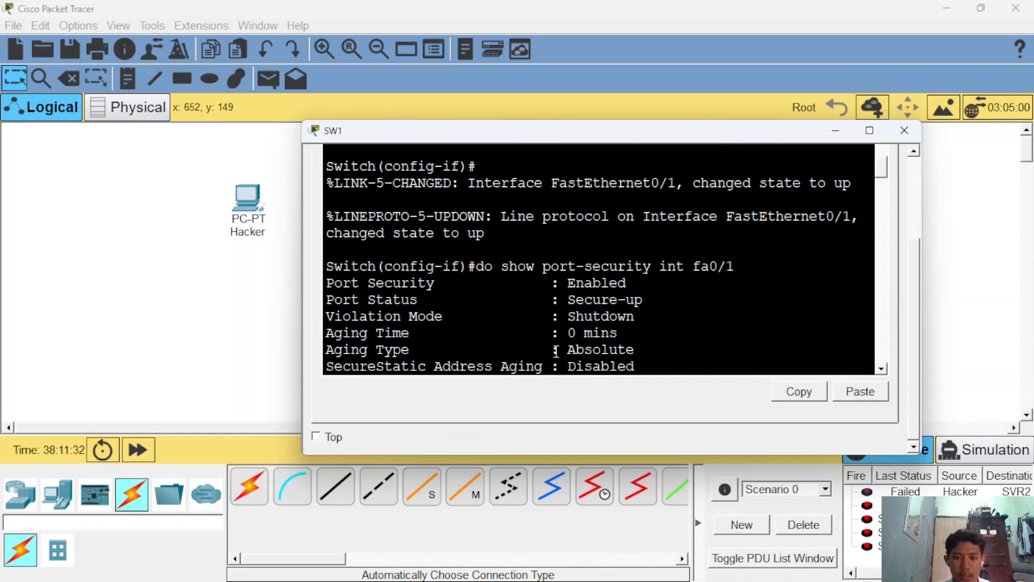
scroll(555, 351, "up", 6)
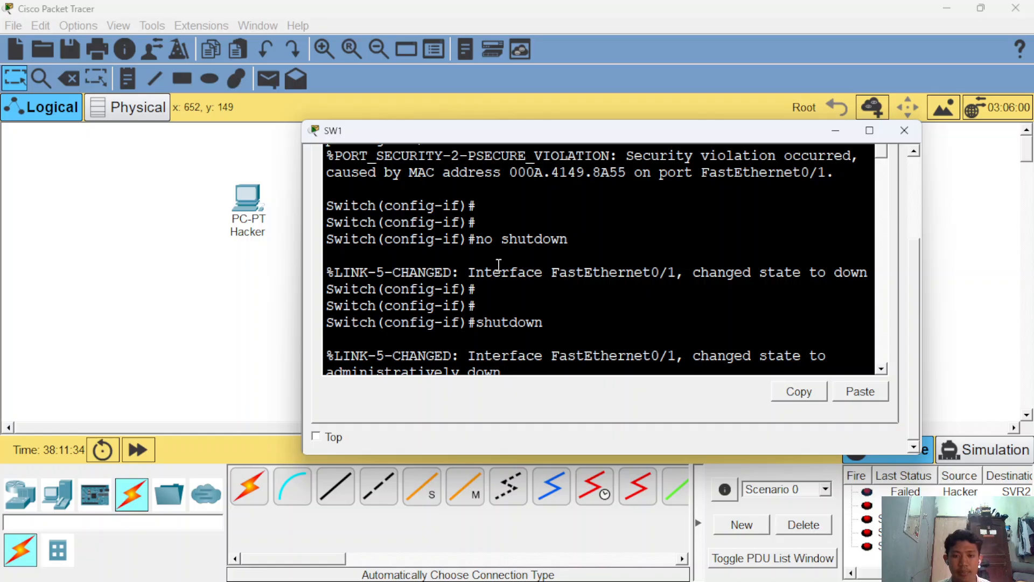
scroll(499, 264, "down", 2)
left_click_drag(477, 231, 559, 231)
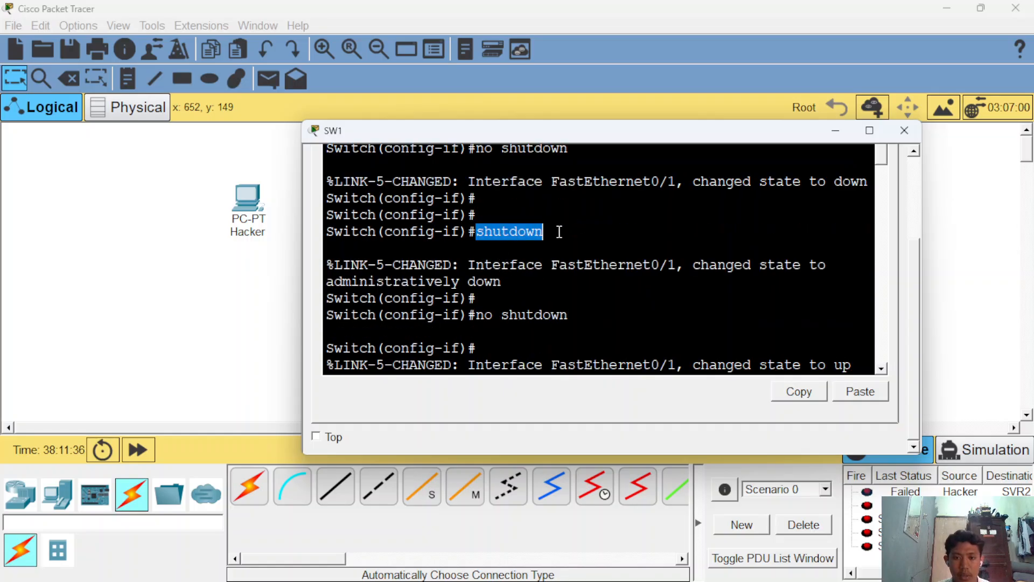
left_click(559, 231)
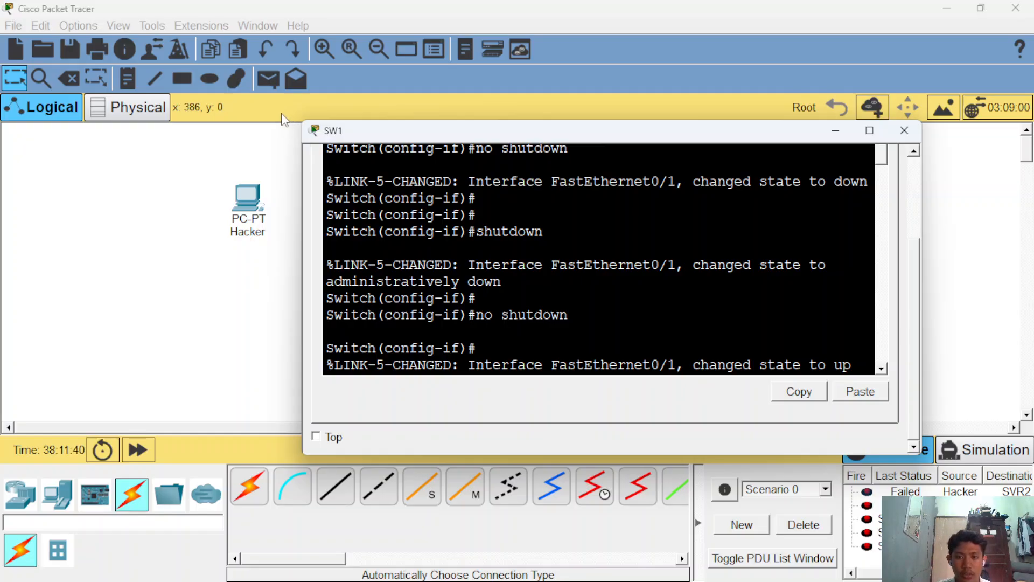
left_click(835, 130)
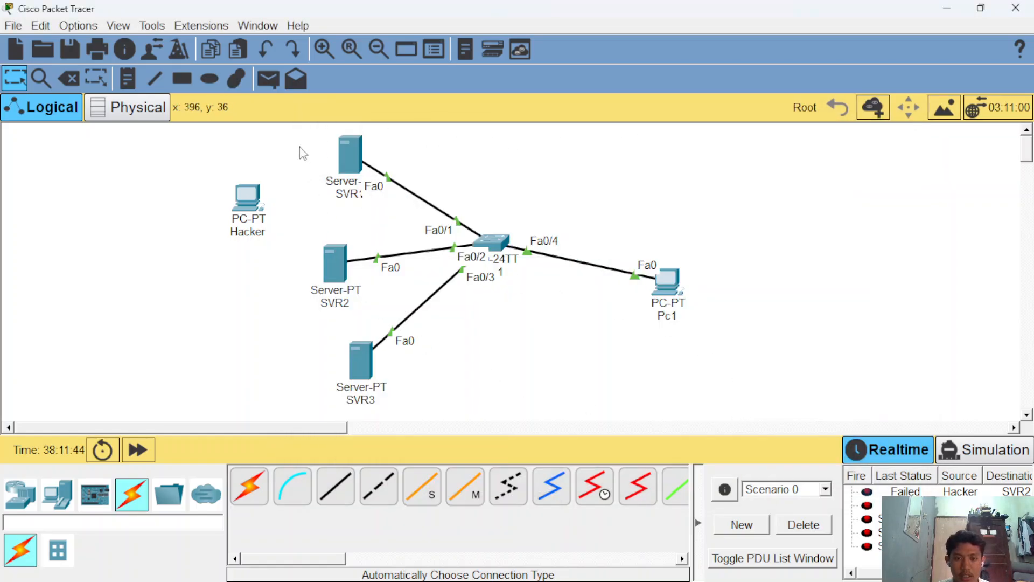
left_click(488, 237)
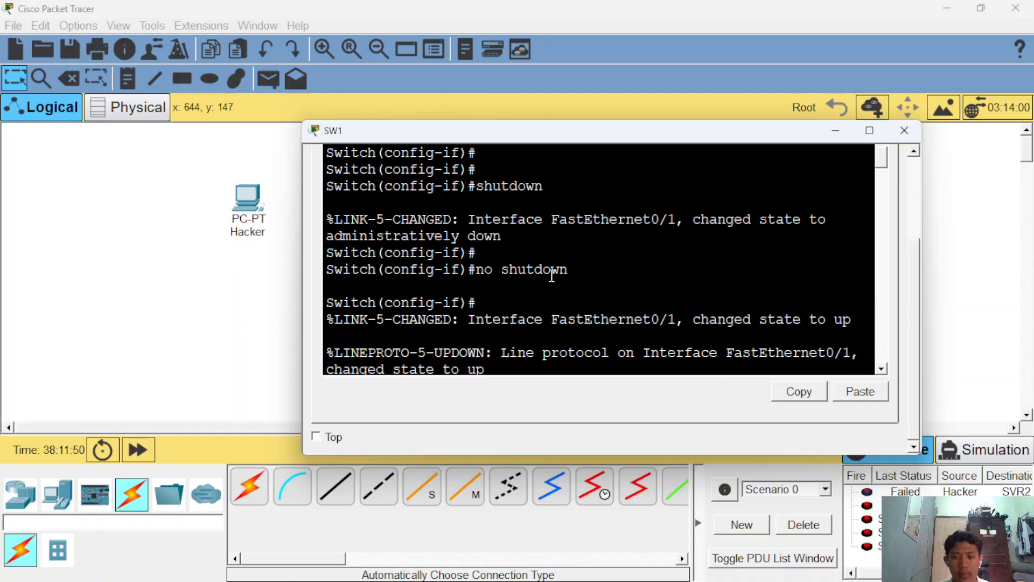
left_click(837, 135)
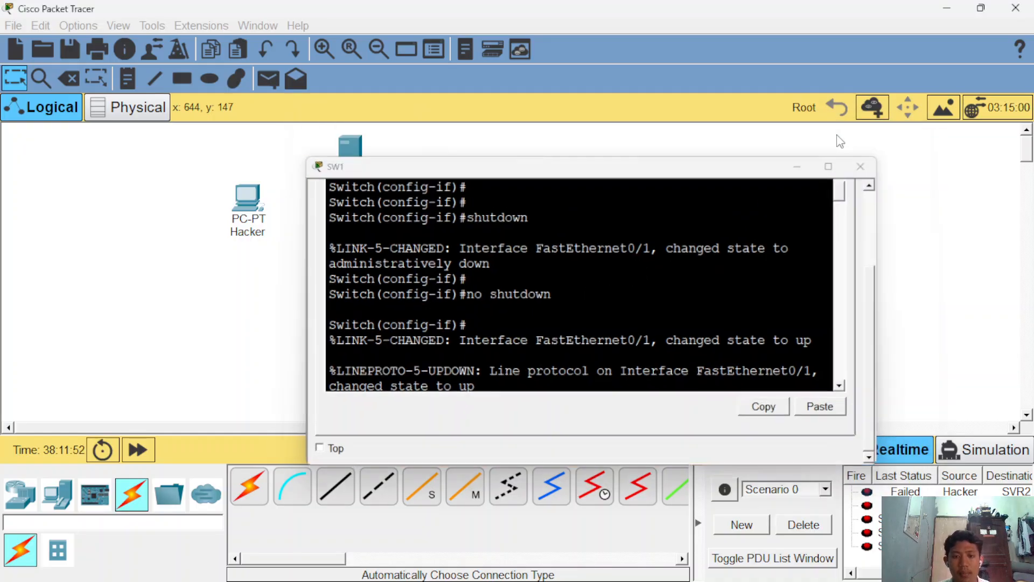
Step: Send a simple PDU to Pc1 from each of SVR1, SVR2 and SVR3 to test connectivity
left_click(262, 83)
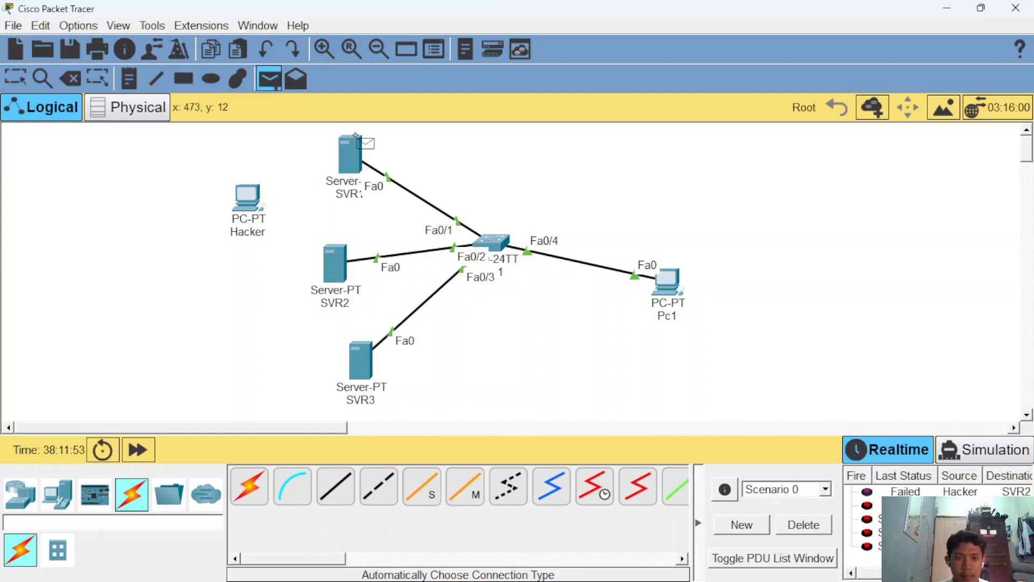
left_click(349, 166)
left_click(678, 285)
left_click(266, 84)
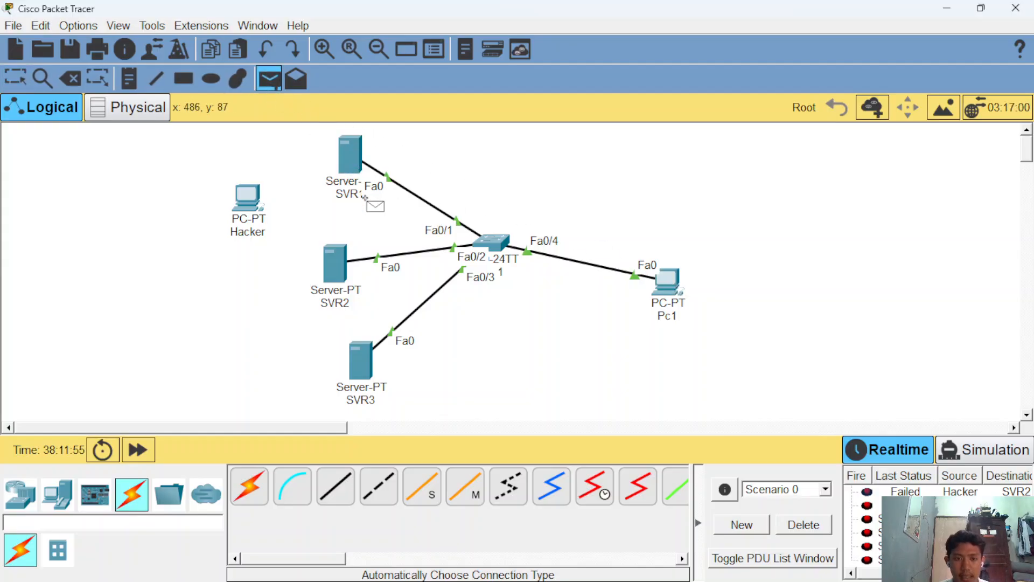
left_click(332, 272)
left_click(669, 282)
left_click(267, 79)
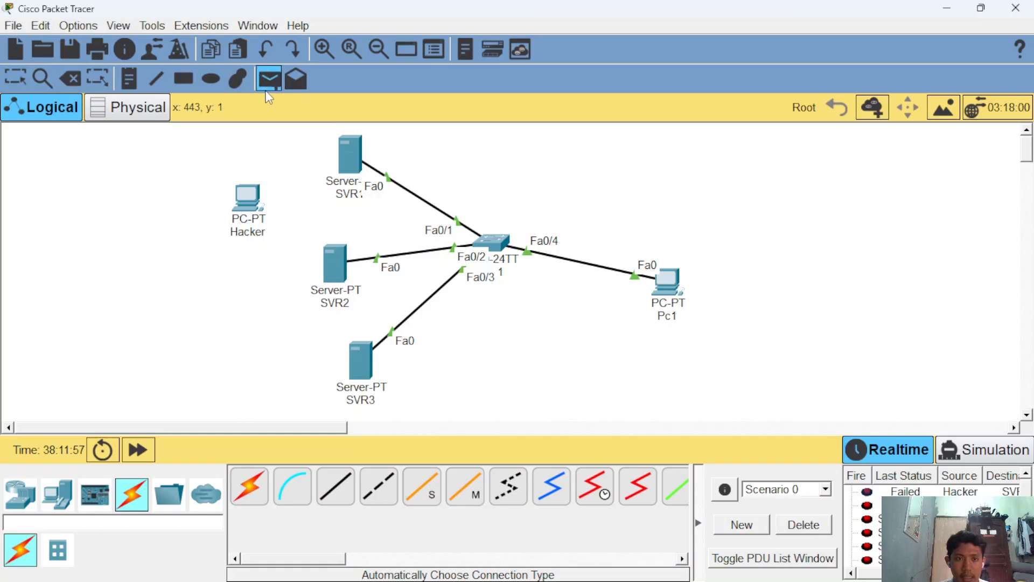
left_click(361, 358)
left_click(666, 283)
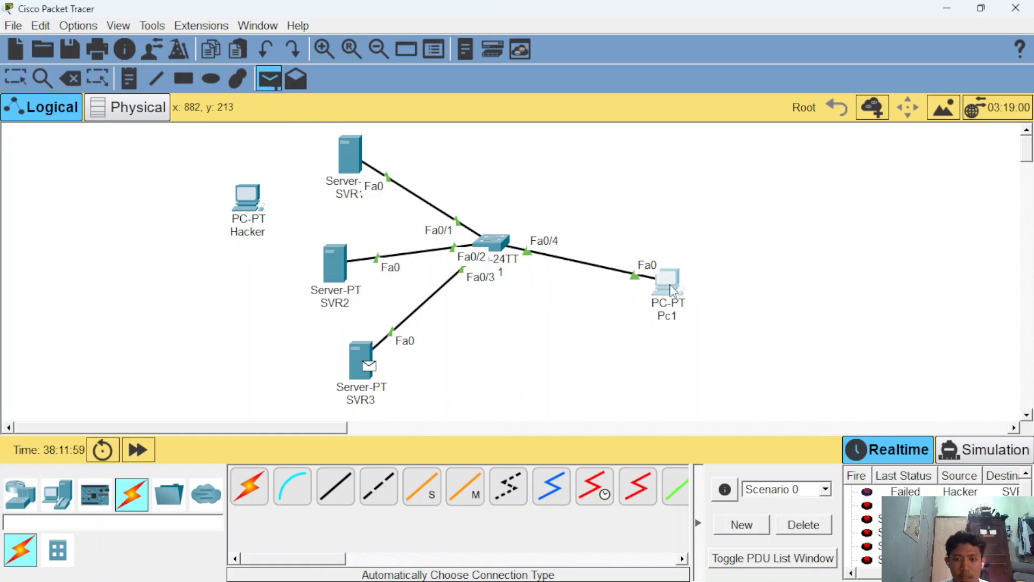
left_click(269, 79)
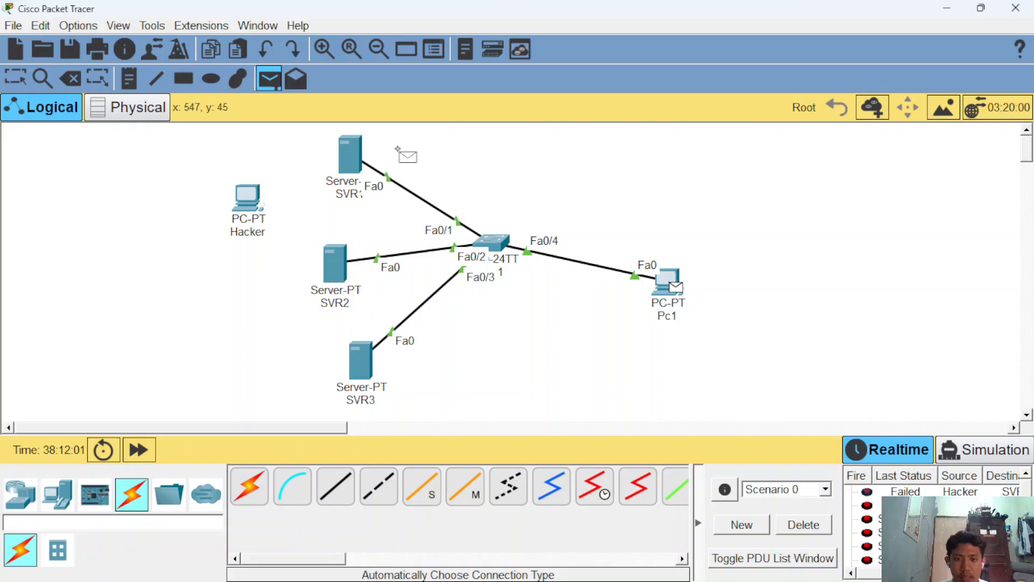
key("Escape")
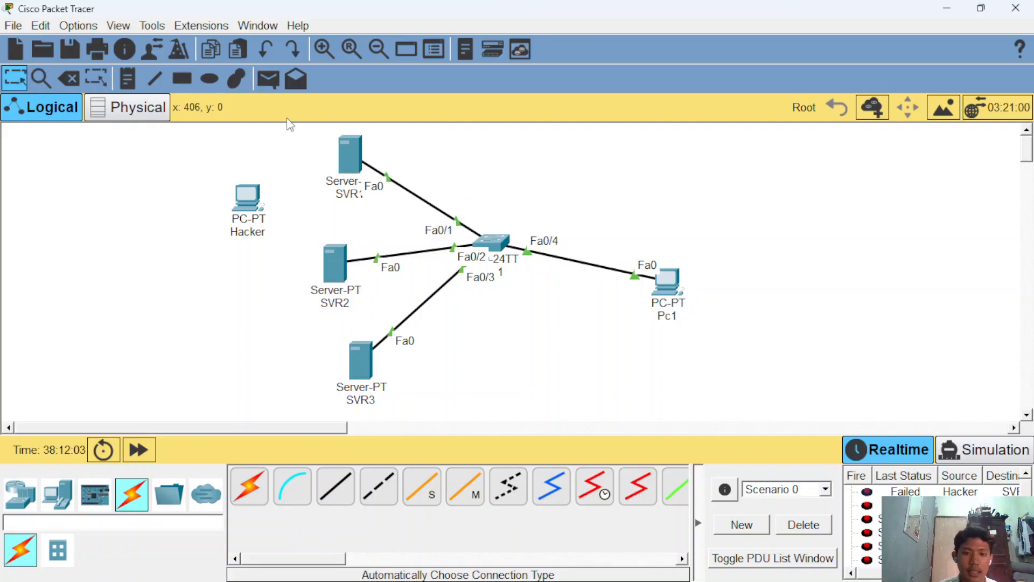
Step: Check SVR1's FastEthernet0 configuration, and highlight the restrict mode line among the port-security violation options in SW1's CLI history
left_click(347, 151)
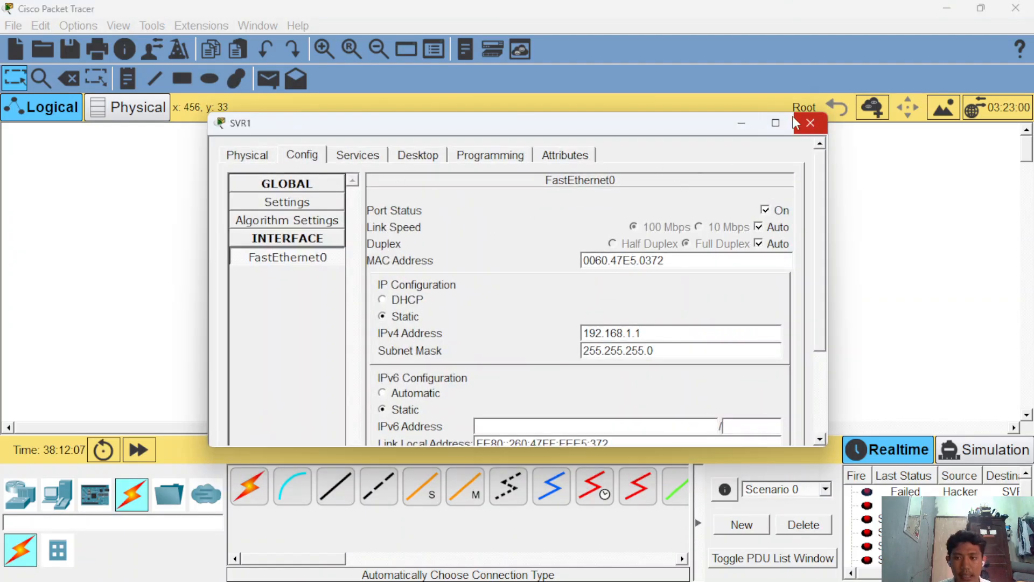
left_click(797, 121)
left_click(496, 240)
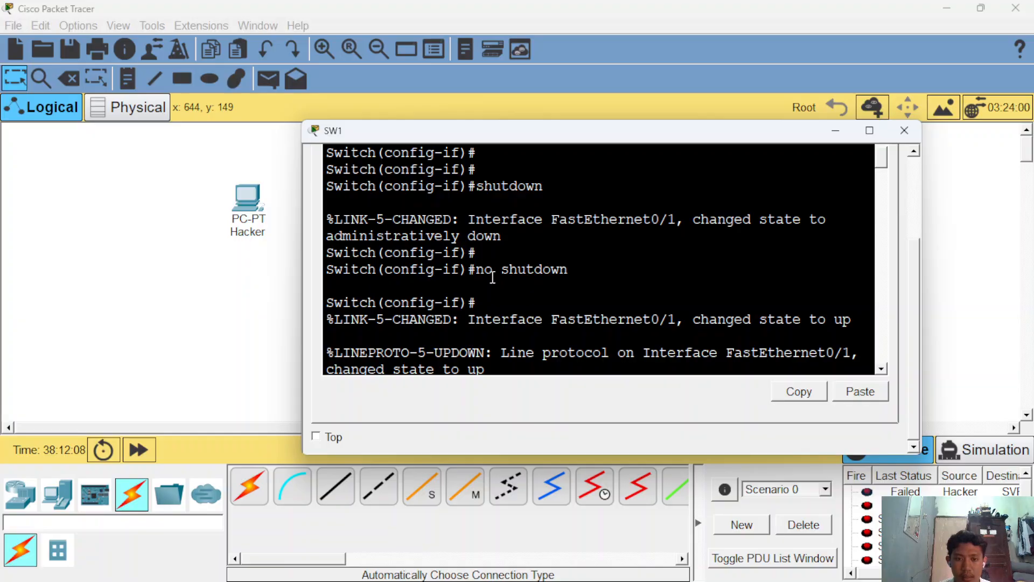
scroll(492, 276, "down", 10)
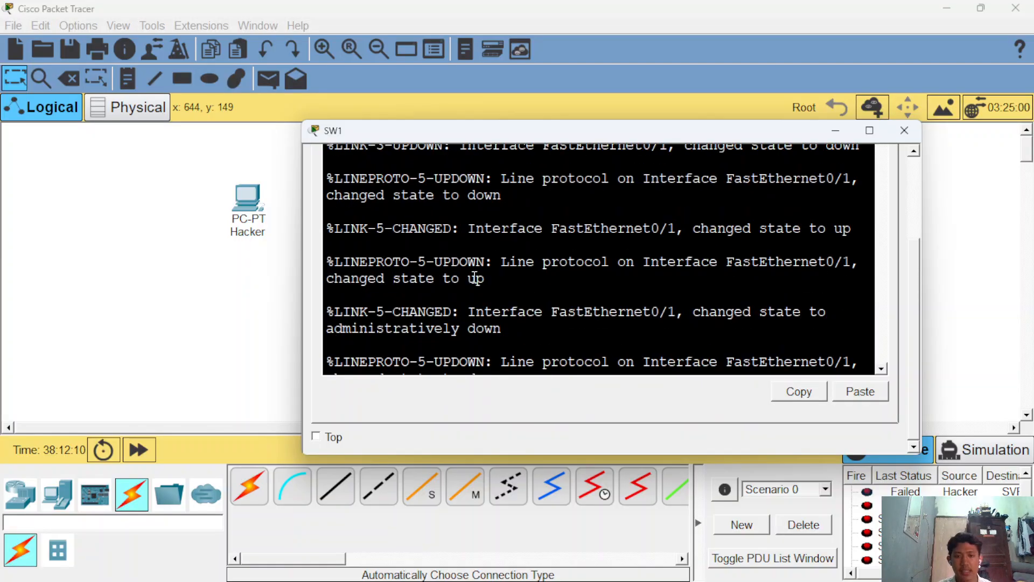
scroll(475, 278, "down", 8)
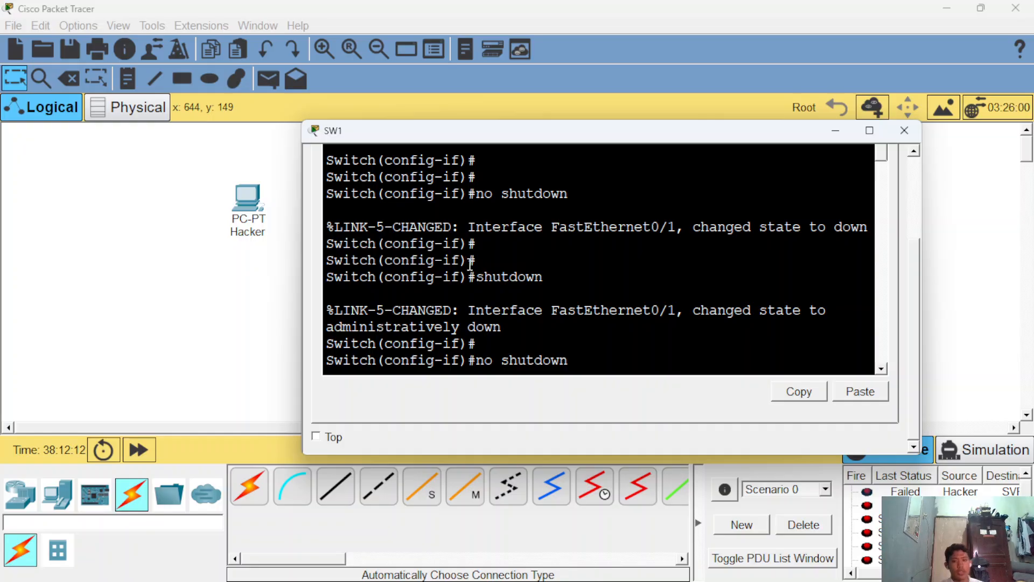
scroll(469, 266, "down", 10)
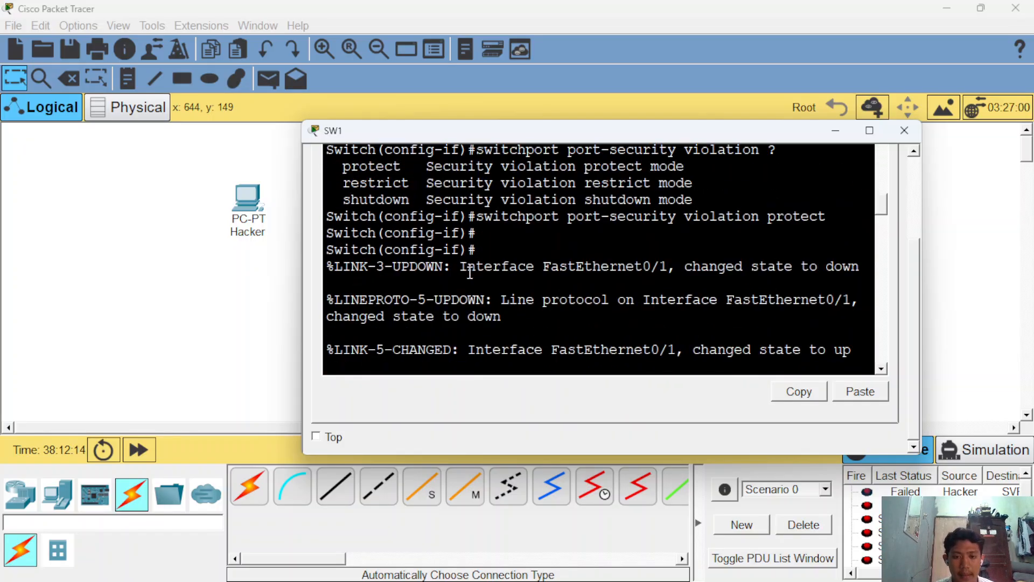
scroll(470, 273, "up", 1)
left_click_drag(334, 230, 729, 230)
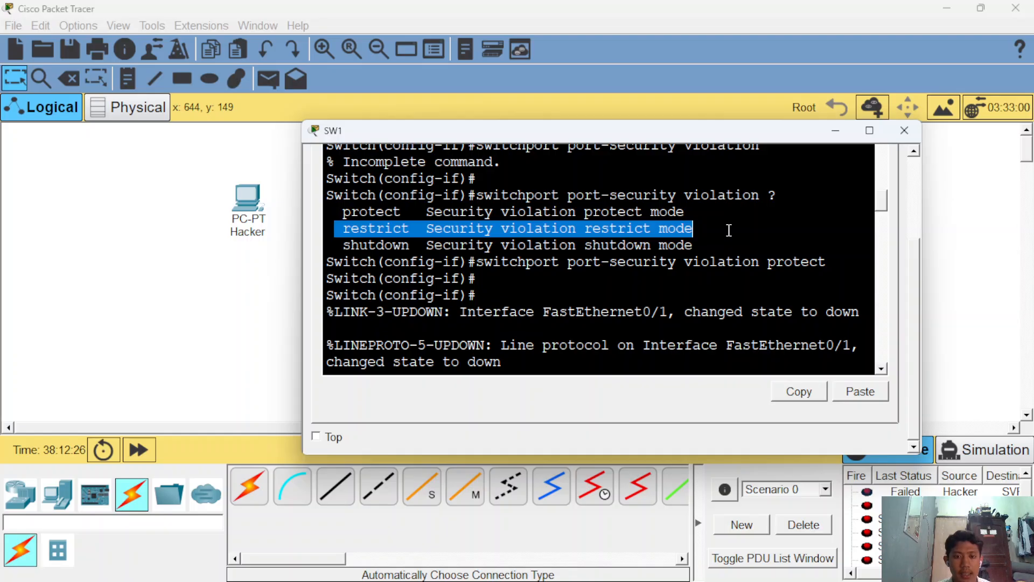
Step: Find the Fa0/1 port-security status in SW1's CLI output, highlight the Security Violation Count line and return to the topology
scroll(729, 230, "down", 10)
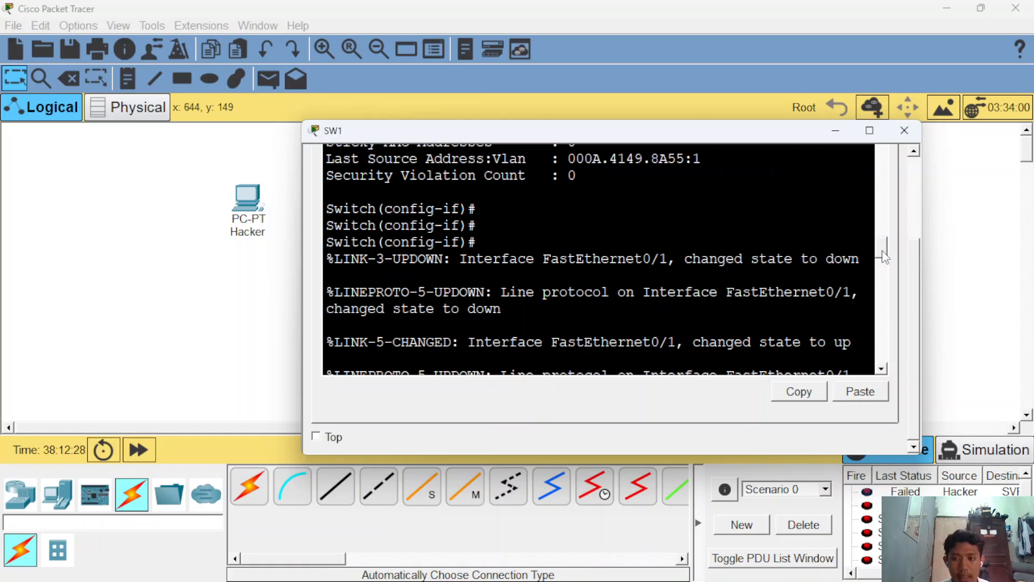
scroll(503, 323, "up", 5)
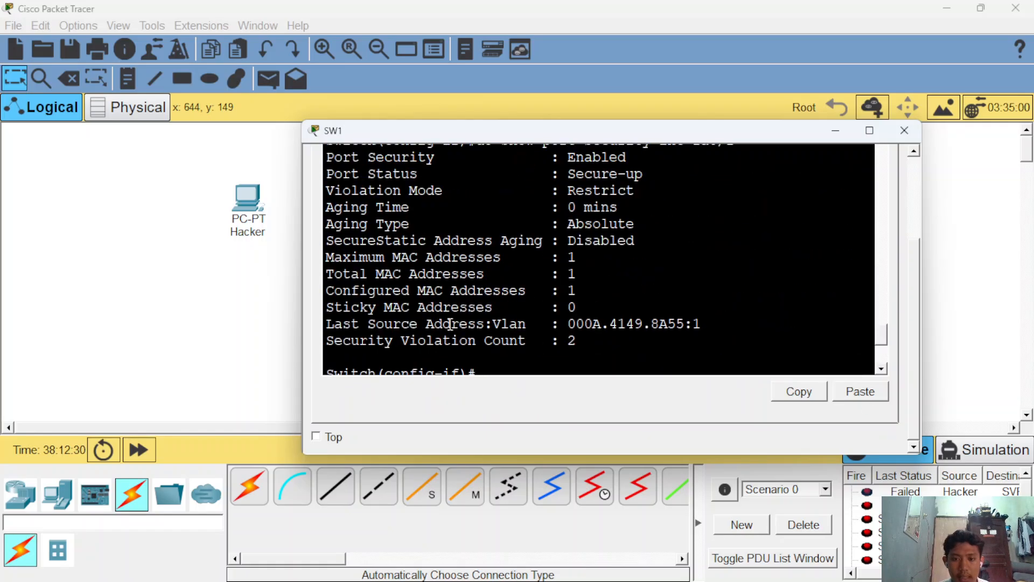
left_click_drag(339, 351, 596, 346)
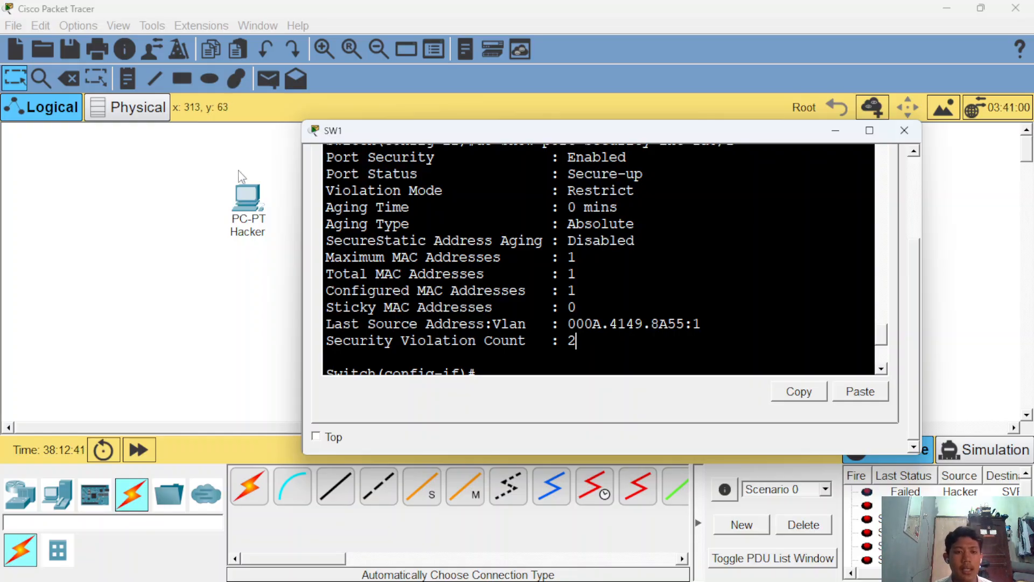
left_click(235, 209)
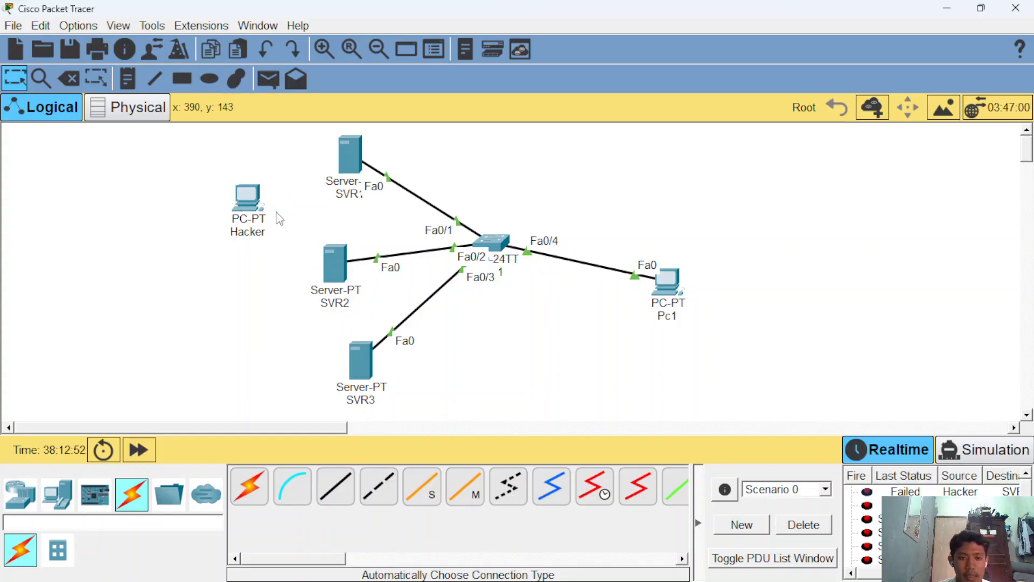
Step: Reopen SW1's CLI, point out the Security Violation Count value and minimize the window
left_click(501, 245)
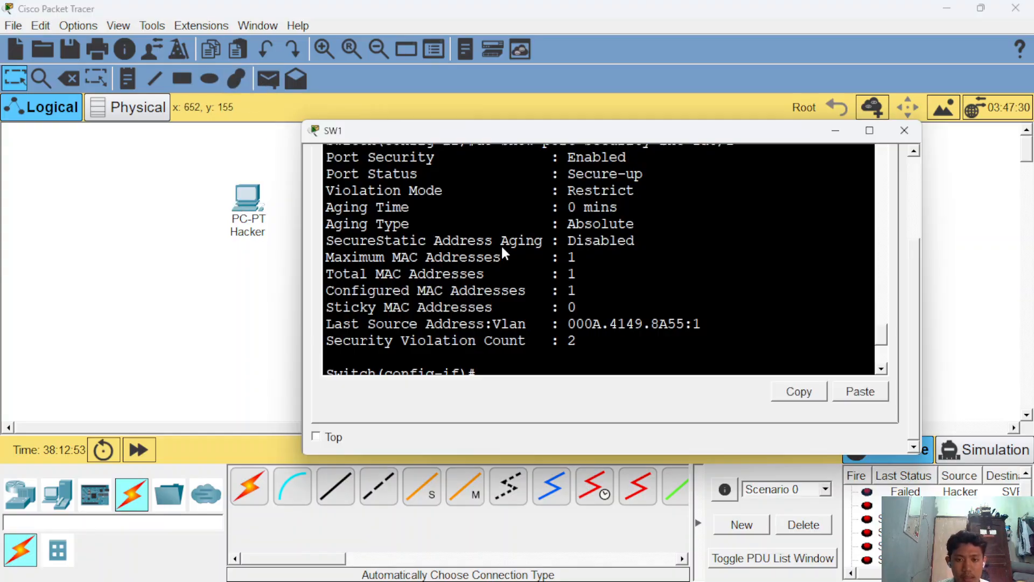
double_click(571, 341)
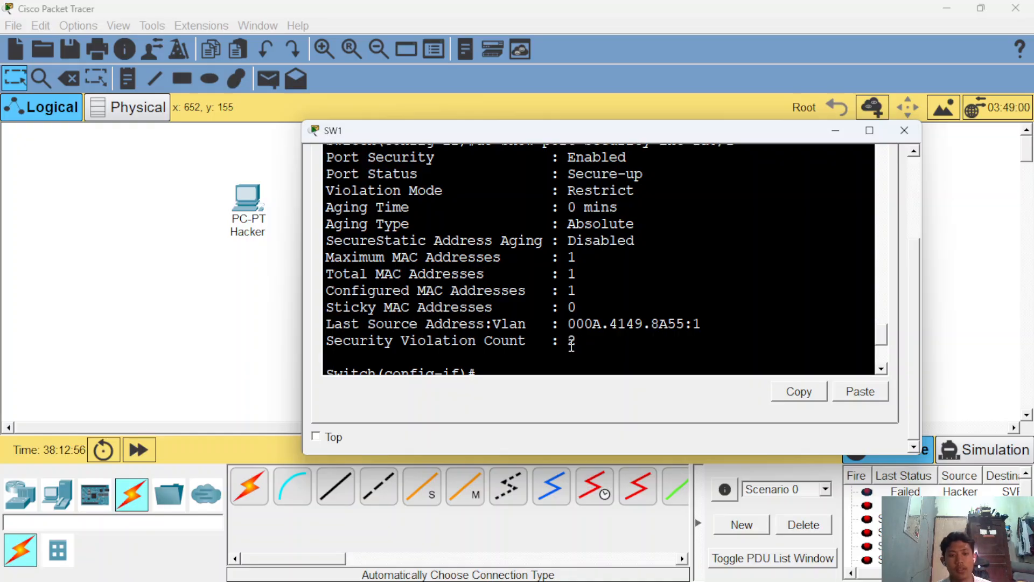
left_click(835, 130)
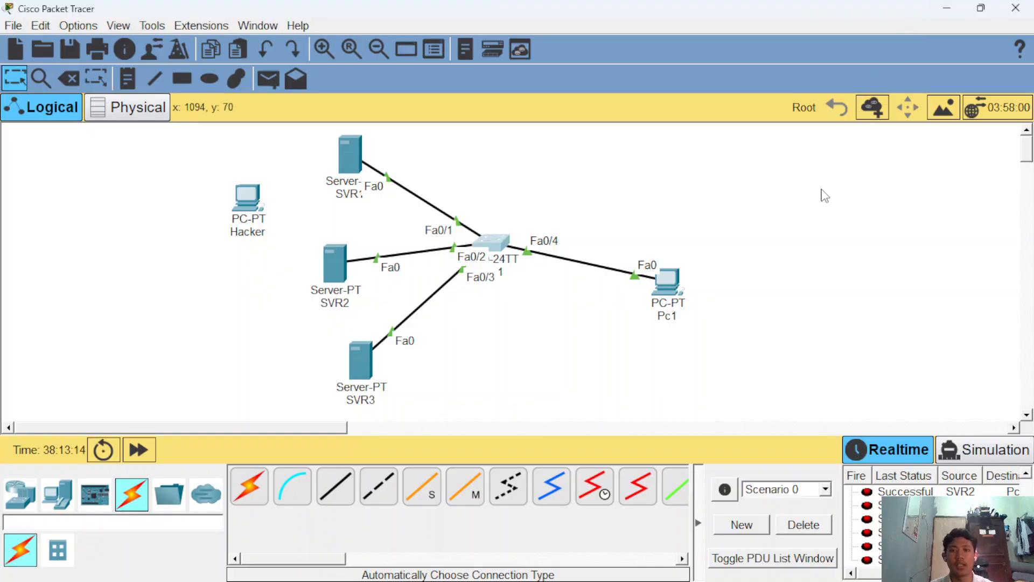
Step: Bring up the overview of open windows to switch away from the network topology
key("alt+Tab")
key("alt+Tab")
key("alt+Tab")
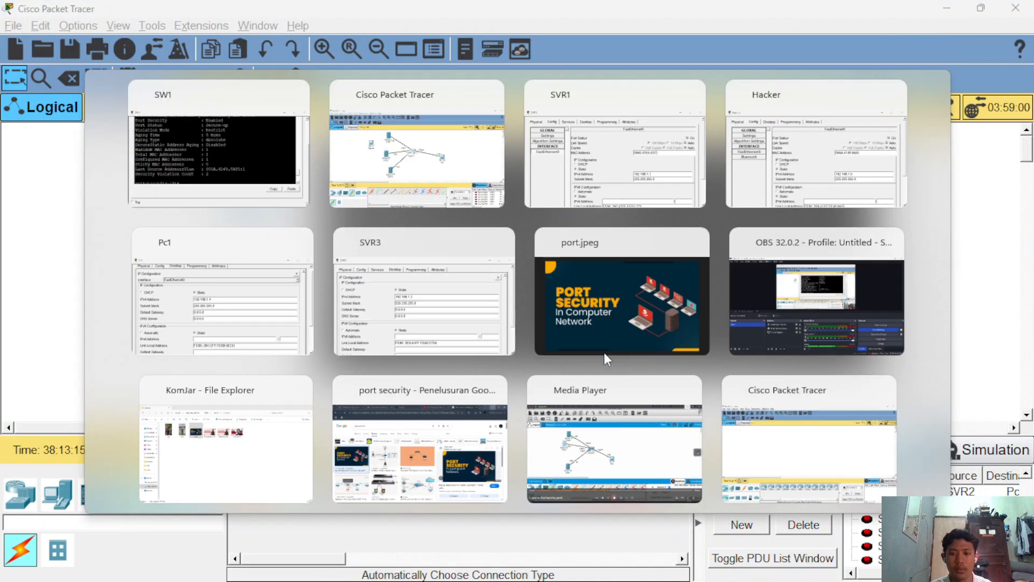